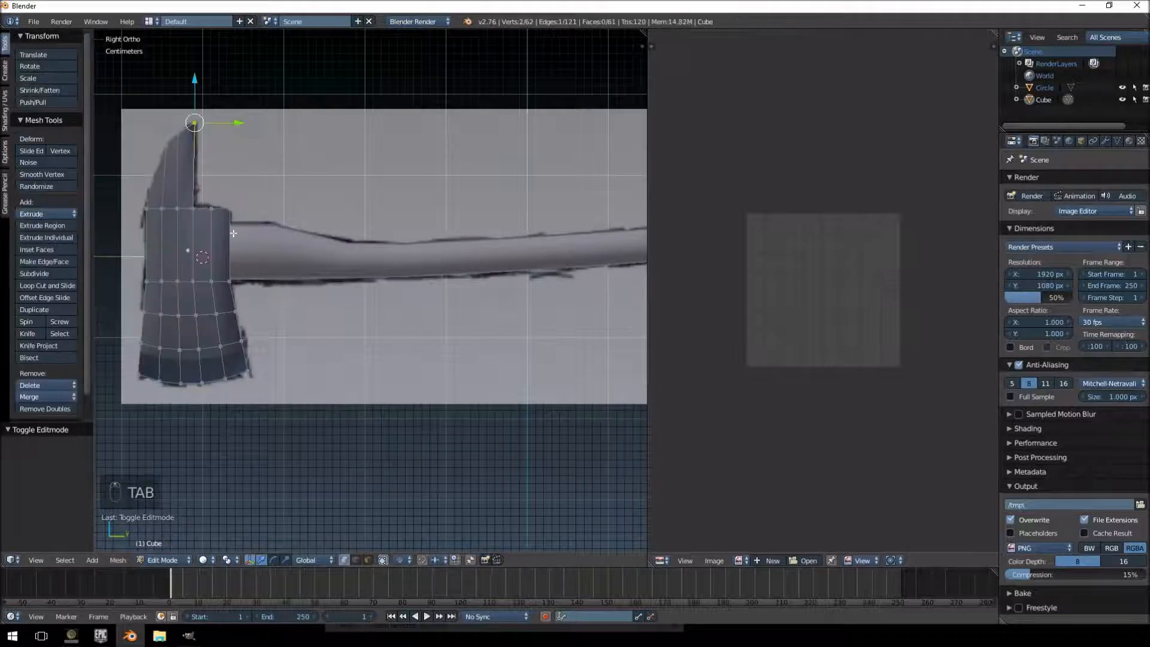
# - In edge select mode, mark the outline edge loop around one side of the axe head as a seam
pyautogui.keyDown('shift'); pyautogui.moveTo(224, 220); pyautogui.dragTo(323, 120, button='middle'); pyautogui.keyUp('shift')
pyautogui.click(356, 559)
pyautogui.rightClick(316, 193)
pyautogui.rightClick(311, 146)
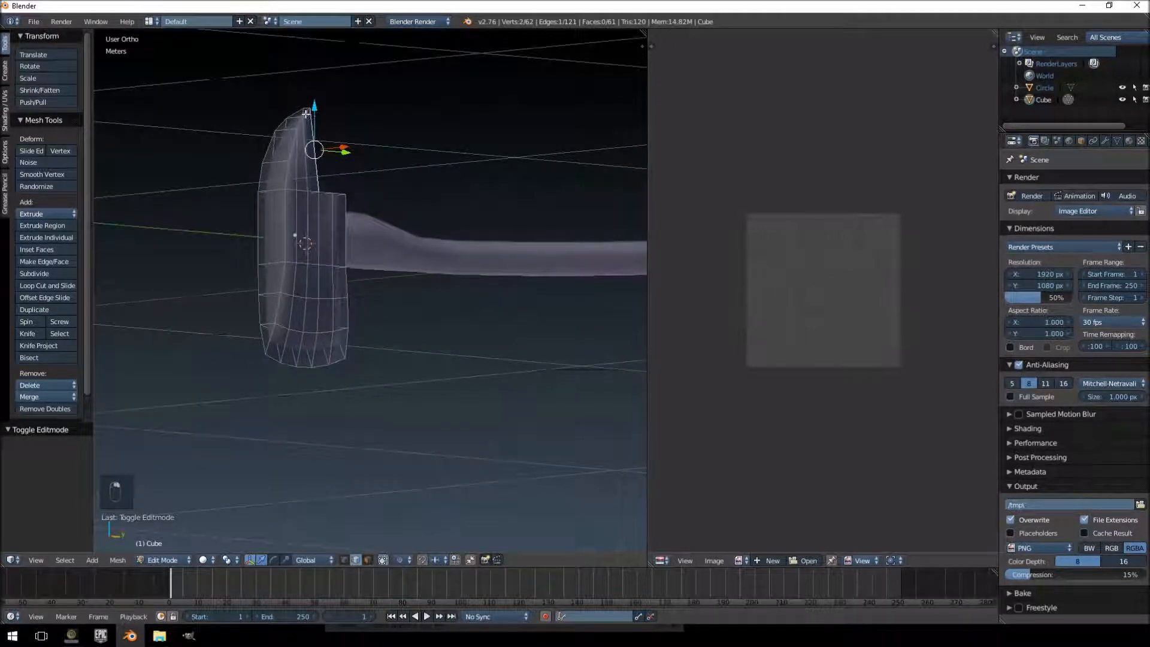
pyautogui.keyDown('alt'); pyautogui.keyDown('shift'); pyautogui.rightClick(292, 142); pyautogui.keyUp('shift'); pyautogui.keyUp('alt')
pyautogui.keyDown('alt'); pyautogui.keyDown('shift'); pyautogui.rightClick(285, 224); pyautogui.keyUp('shift'); pyautogui.keyUp('alt')
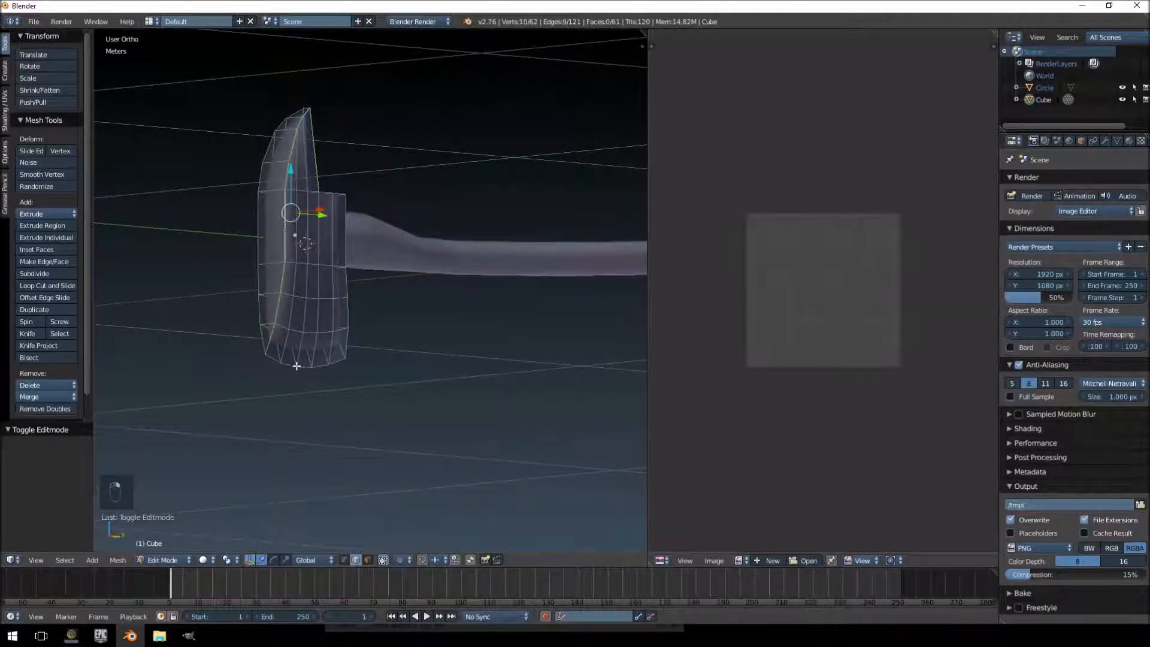
pyautogui.keyDown('alt'); pyautogui.keyDown('shift'); pyautogui.rightClick(297, 365); pyautogui.keyUp('shift'); pyautogui.keyUp('alt')
pyautogui.moveTo(296, 366); pyautogui.dragTo(251, 366, button='middle')
pyautogui.keyDown('alt'); pyautogui.keyDown('shift'); pyautogui.rightClick(340, 222); pyautogui.keyUp('shift'); pyautogui.keyUp('alt')
pyautogui.moveTo(340, 222); pyautogui.dragTo(324, 229, button='middle')
pyautogui.hotkey('ctrl', 'e')
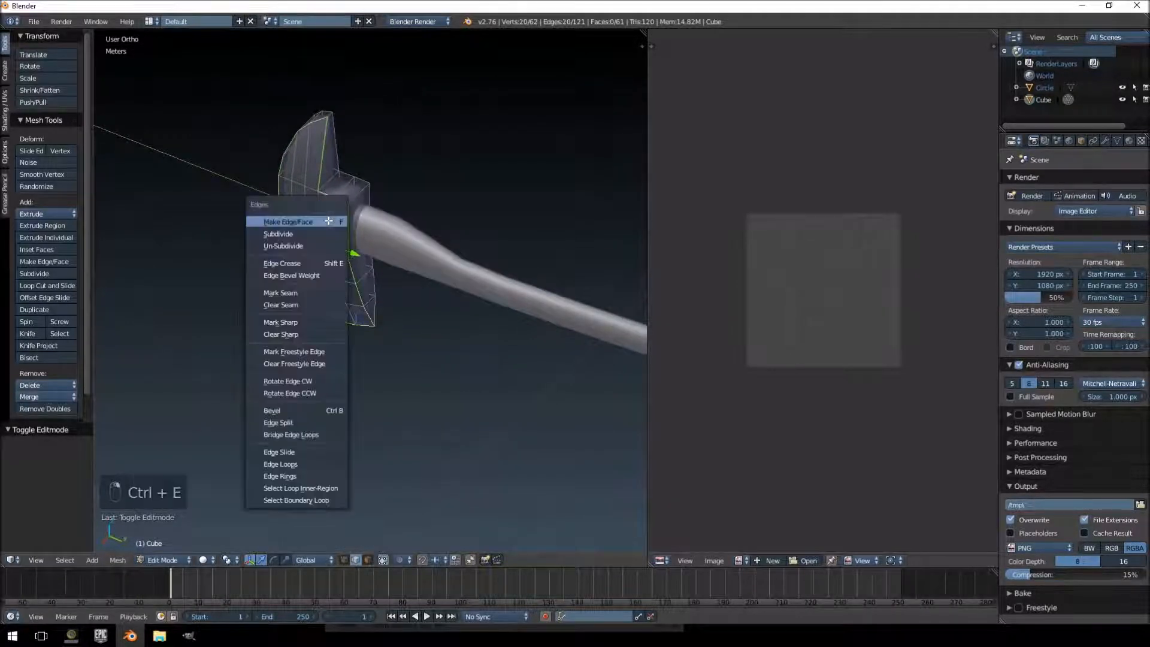
pyautogui.click(294, 292)
# - Mark the single edge across the axe head block, just above the handle, as a seam
pyautogui.rightClick(363, 190)
pyautogui.hotkey('ctrl', 'e')
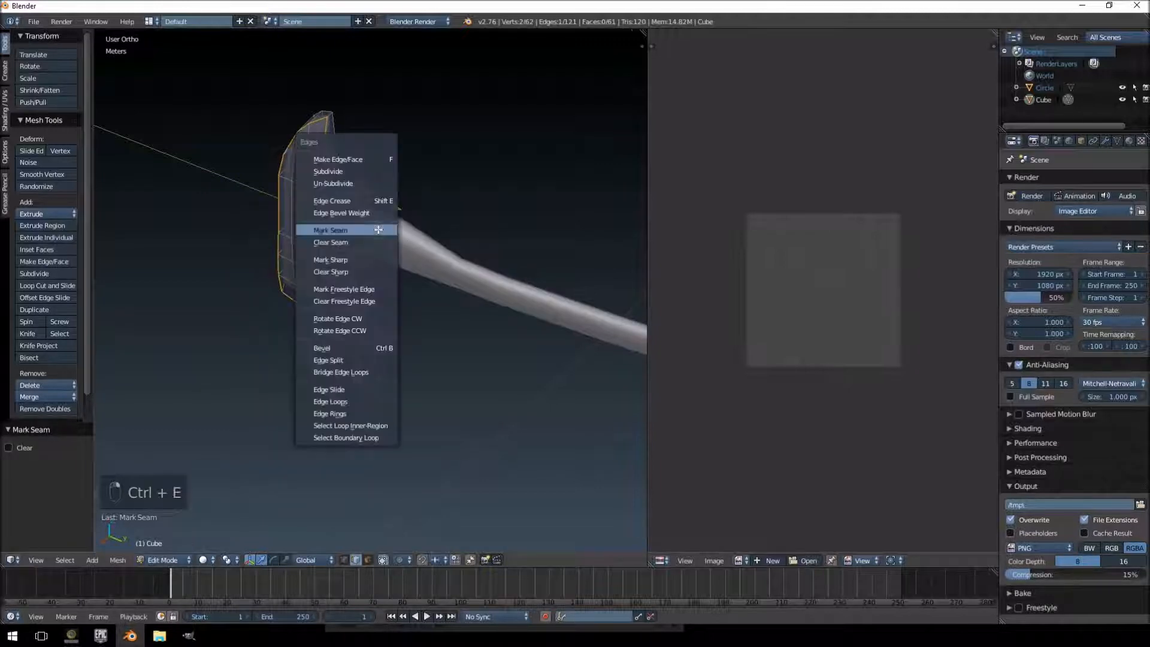
pyautogui.click(376, 230)
# - Mark the outline edge loop around the opposite side of the axe head as a seam
pyautogui.moveTo(376, 230); pyautogui.dragTo(418, 222, button='middle')
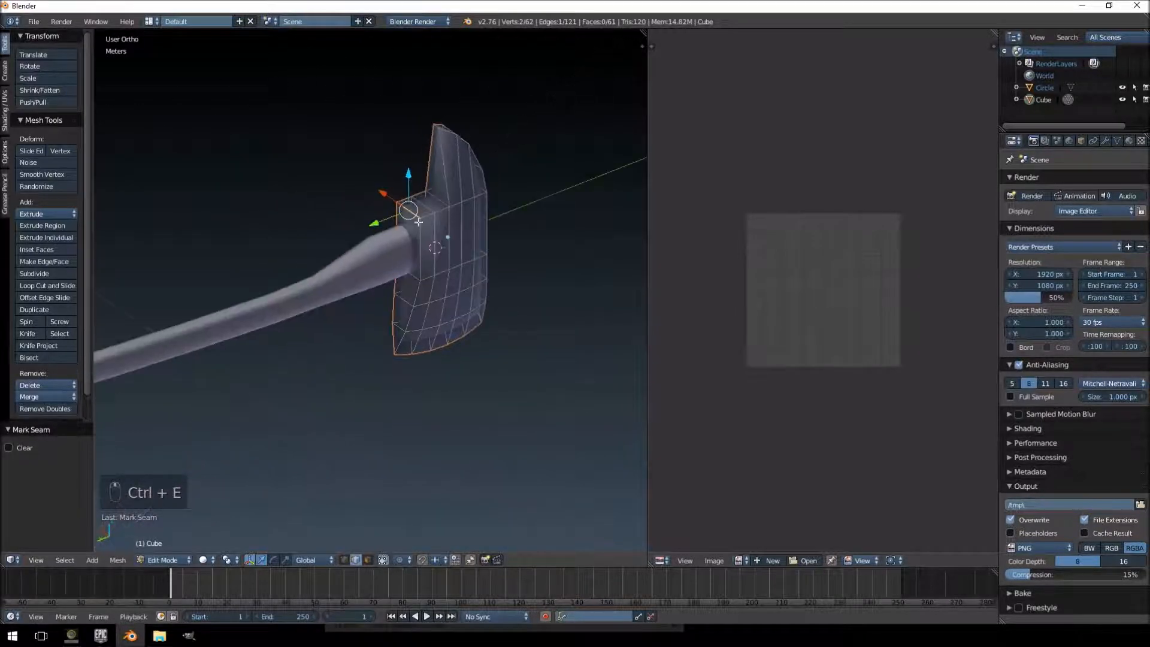
pyautogui.rightClick(422, 243)
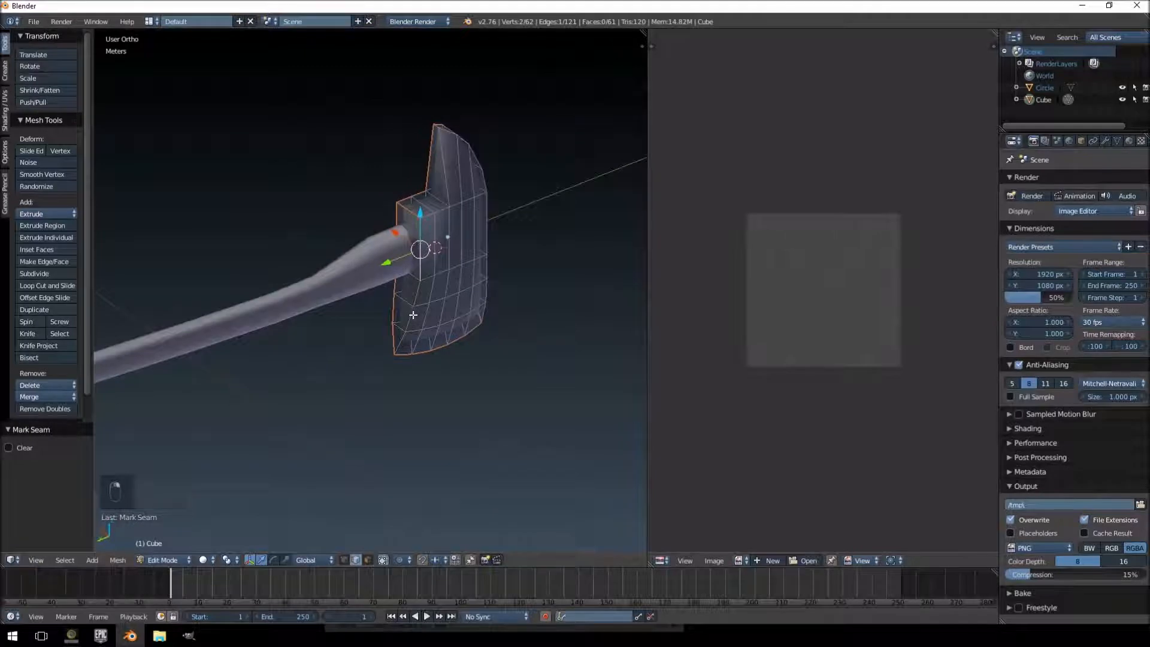
pyautogui.moveTo(413, 315); pyautogui.dragTo(454, 295, button='middle')
pyautogui.keyDown('alt'); pyautogui.keyDown('shift'); pyautogui.rightClick(454, 295); pyautogui.keyUp('shift'); pyautogui.keyUp('alt')
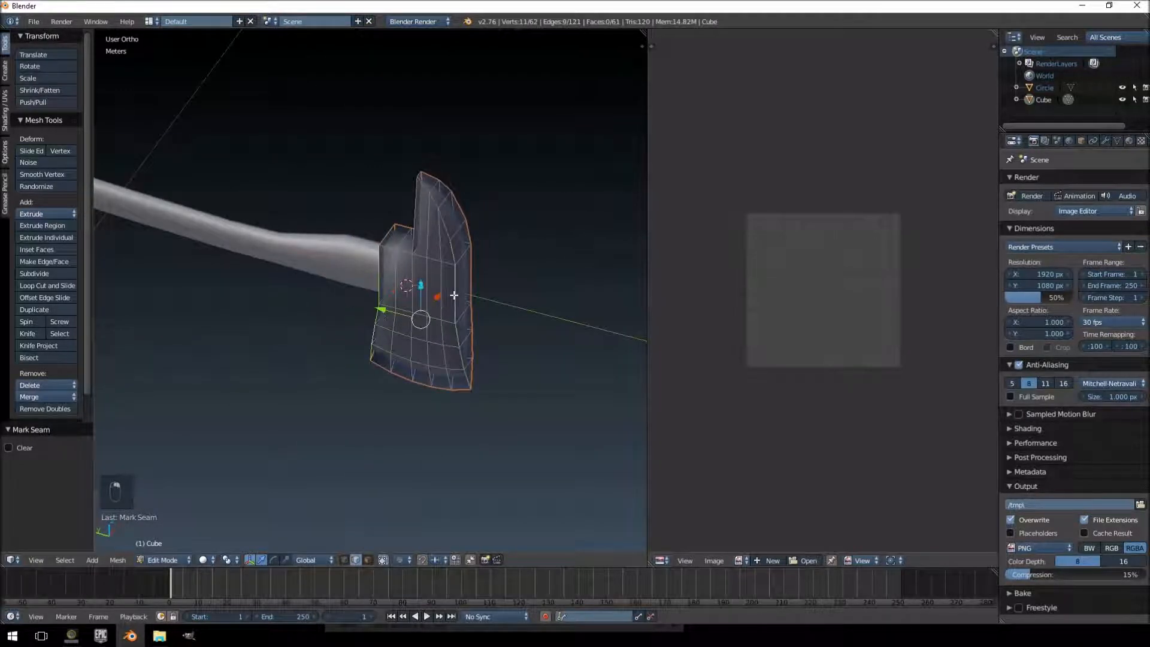
pyautogui.keyDown('alt'); pyautogui.keyDown('shift'); pyautogui.rightClick(439, 195); pyautogui.keyUp('shift'); pyautogui.keyUp('alt')
pyautogui.moveTo(438, 195); pyautogui.dragTo(492, 201, button='middle')
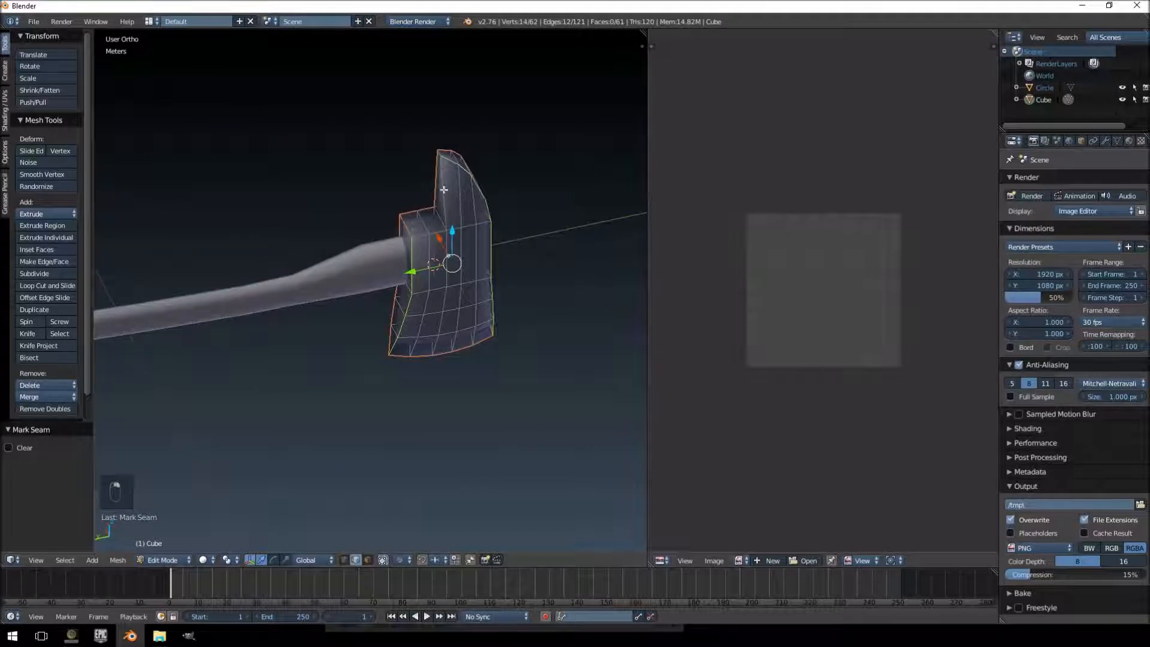
pyautogui.hotkey('ctrl', 'e')
pyautogui.click(461, 244)
# - Clear the seam on the block's edge above the handle and mark the edge at the head's upper tip as a seam
pyautogui.moveTo(461, 243); pyautogui.dragTo(427, 236, button='middle')
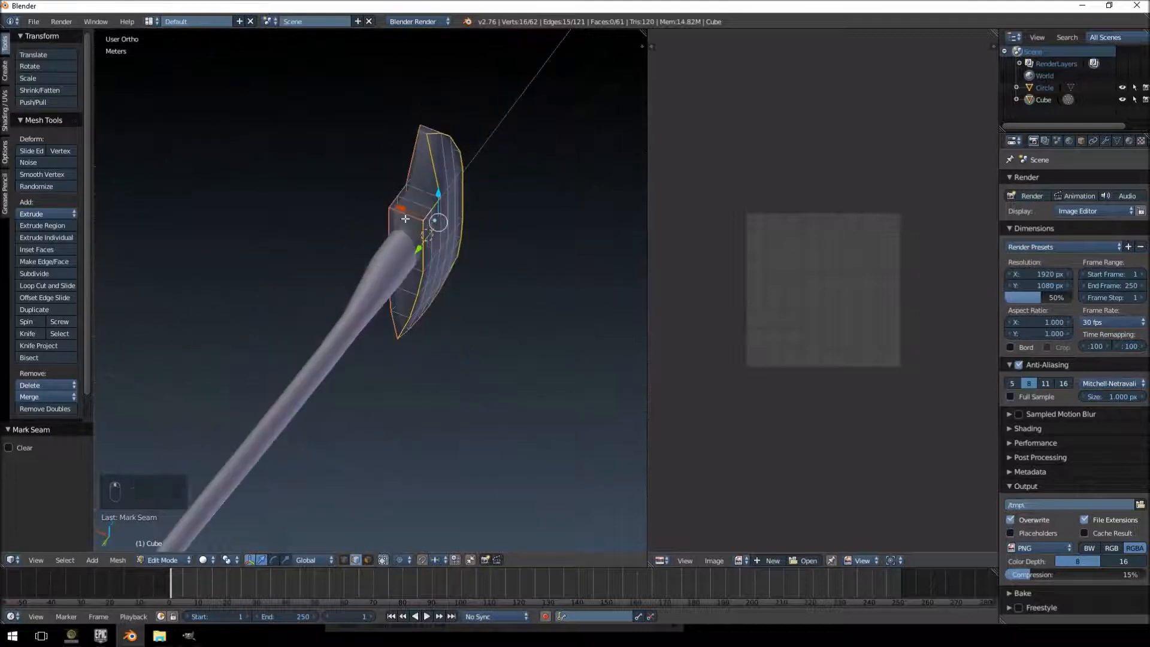
pyautogui.rightClick(427, 235)
pyautogui.hotkey('ctrl', 'e')
pyautogui.click(427, 244)
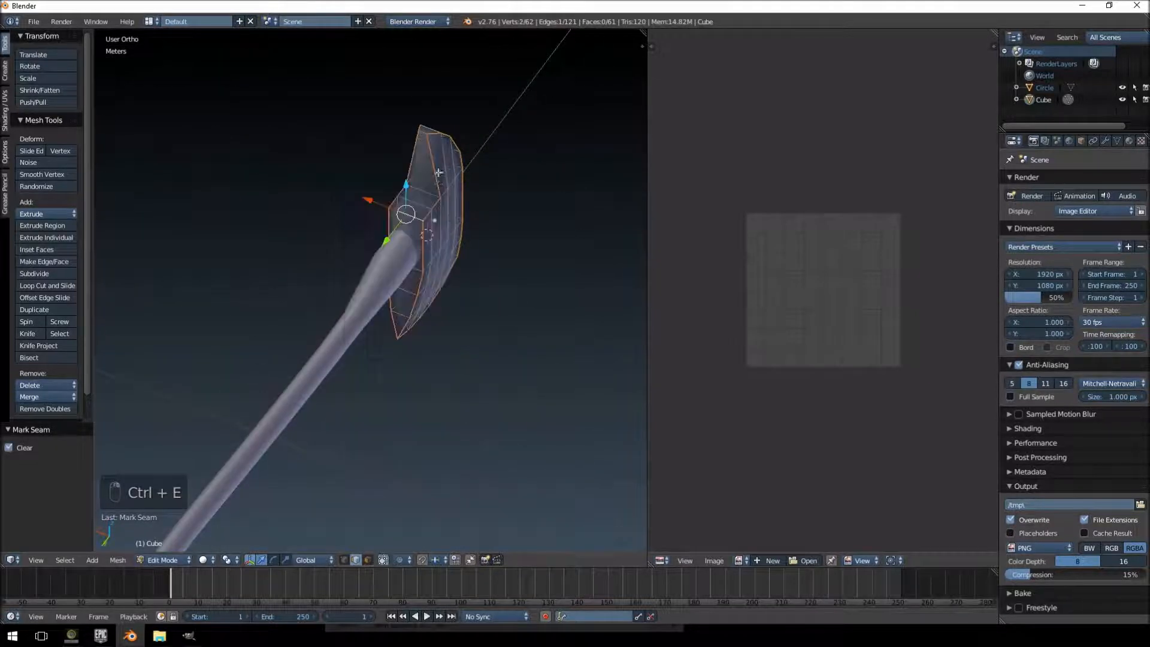
pyautogui.hotkey('ctrl', 'e')
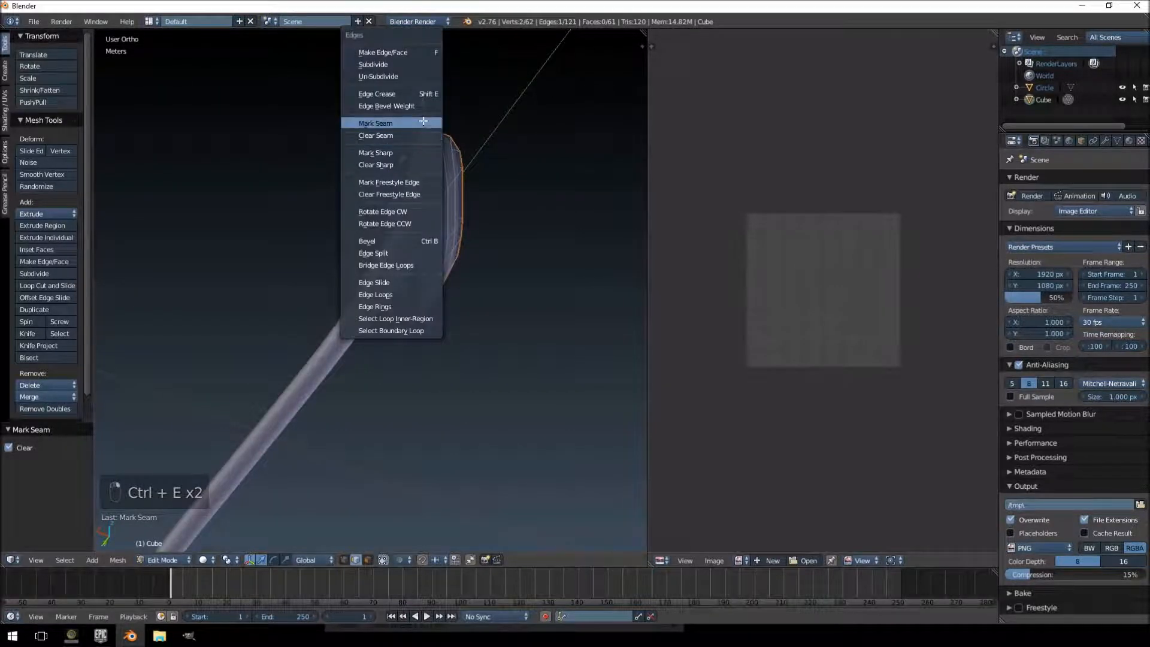
pyautogui.click(425, 120)
# - Unwrap the whole axe head mesh along its seams
pyautogui.moveTo(426, 120); pyautogui.dragTo(365, 195, button='middle')
pyautogui.press('a')
pyautogui.press('a')
pyautogui.press('a')
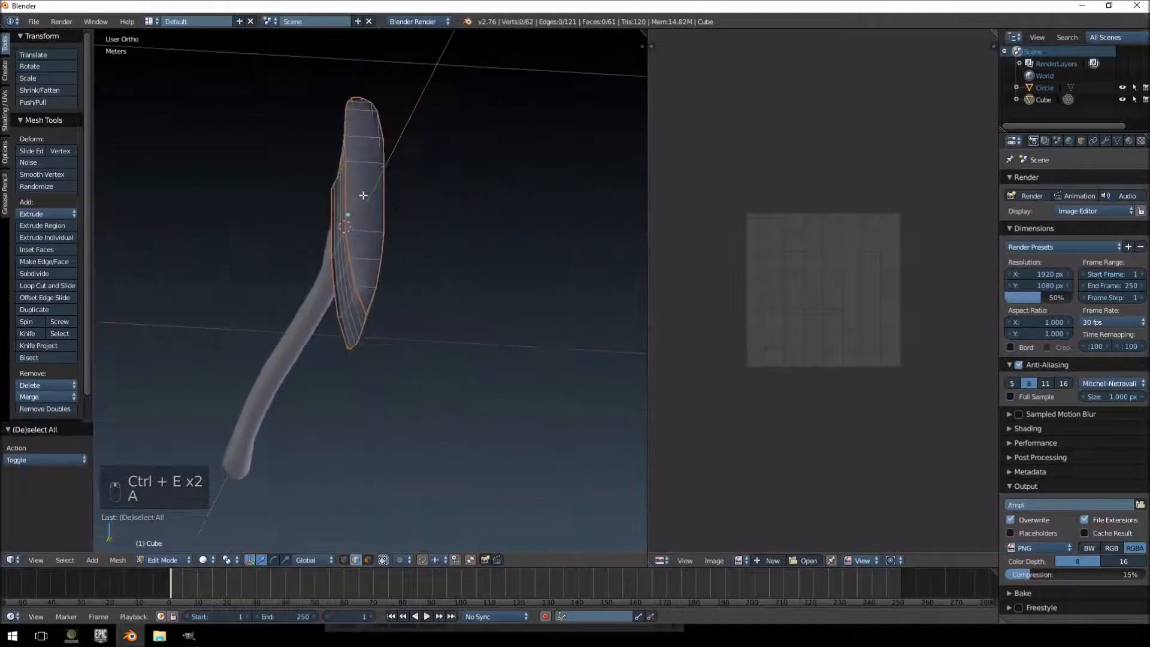
pyautogui.press('u')
pyautogui.click(361, 195)
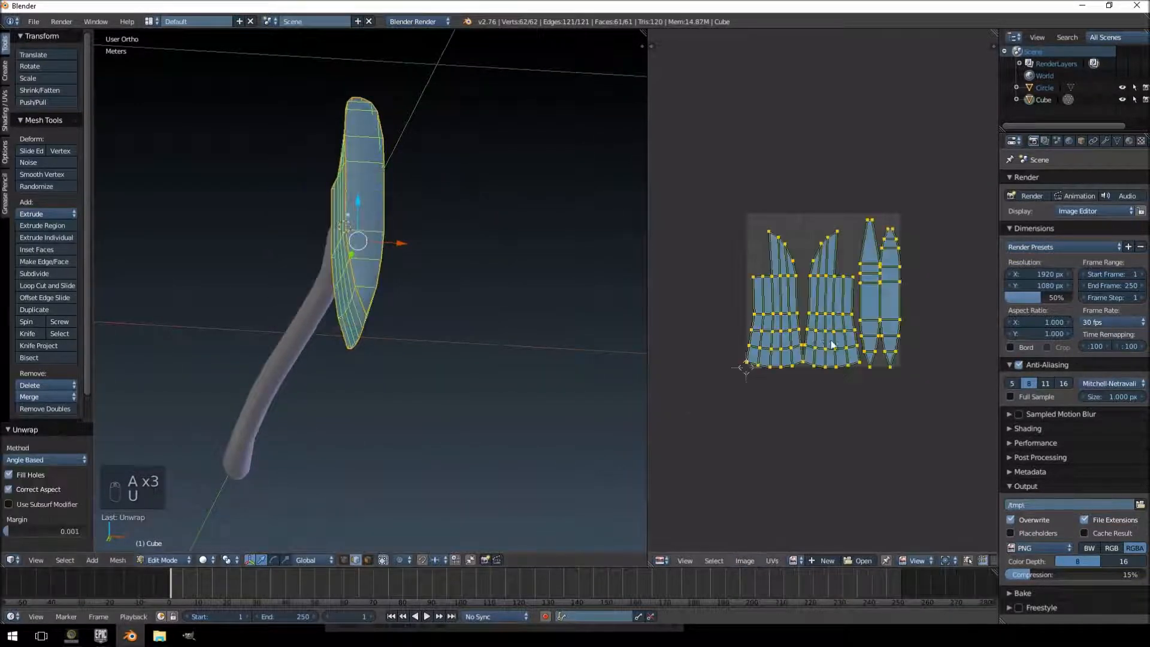
# - Join the axe head and the handle into one object in Object Mode
pyautogui.moveTo(509, 203); pyautogui.dragTo(477, 263, button='middle')
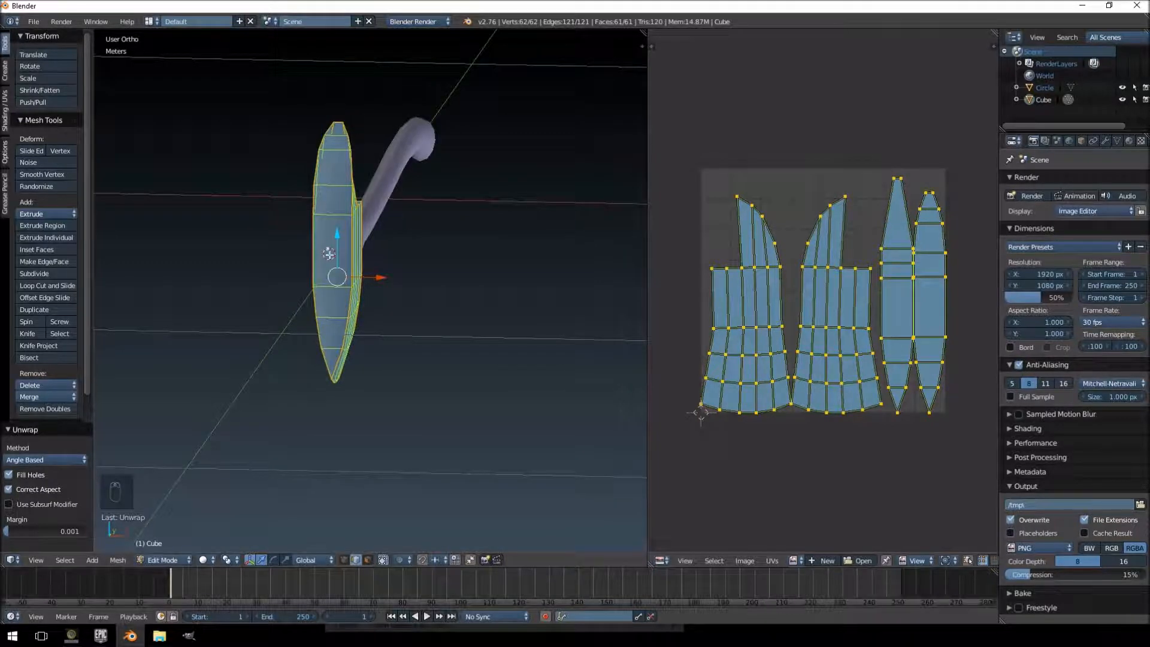
pyautogui.moveTo(314, 291); pyautogui.dragTo(421, 132, button='middle')
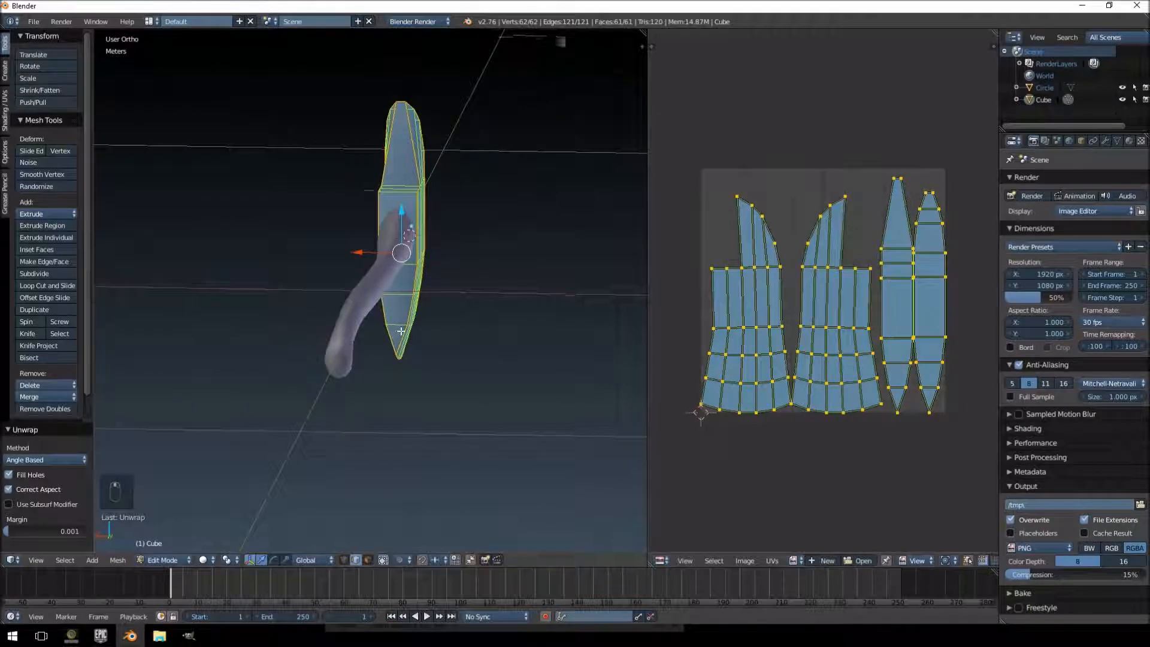
pyautogui.moveTo(401, 331); pyautogui.dragTo(376, 250, button='middle')
pyautogui.press('Tab')
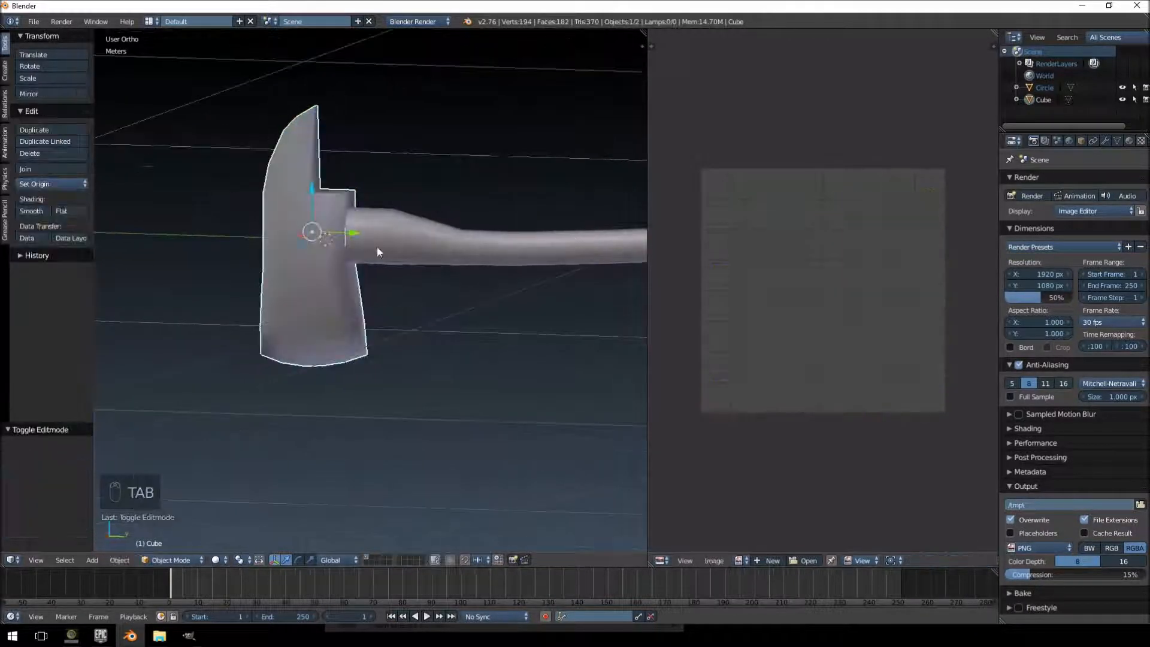
pyautogui.press('Tab')
pyautogui.press('Tab')
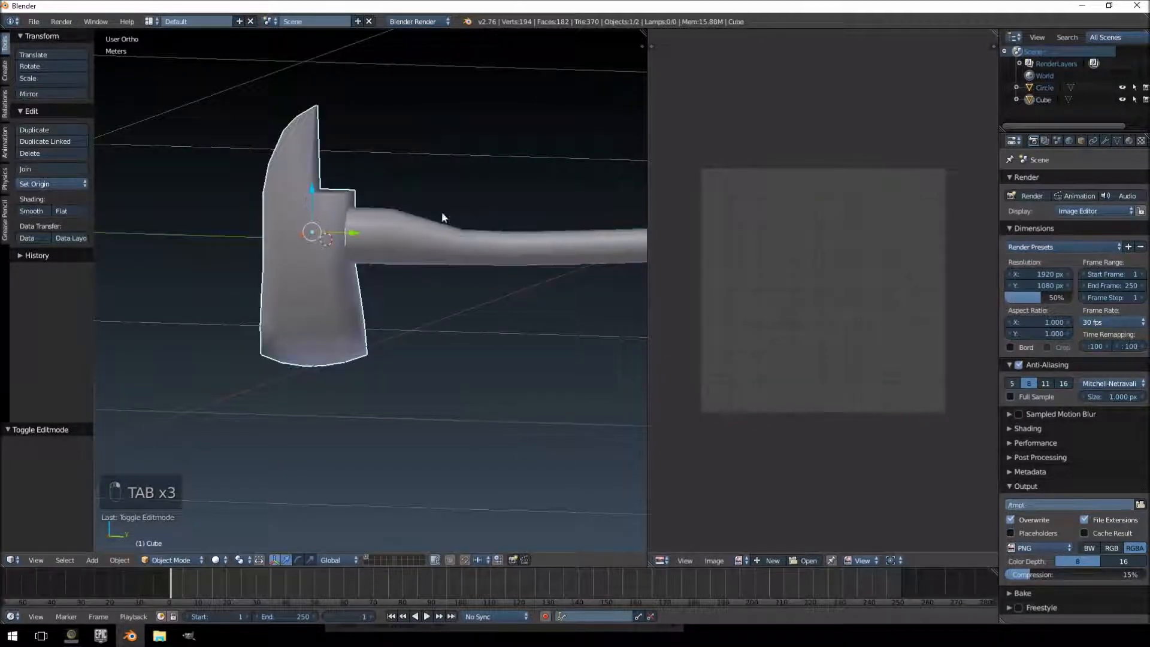
pyautogui.keyDown('shift'); pyautogui.rightClick(422, 239); pyautogui.keyUp('shift')
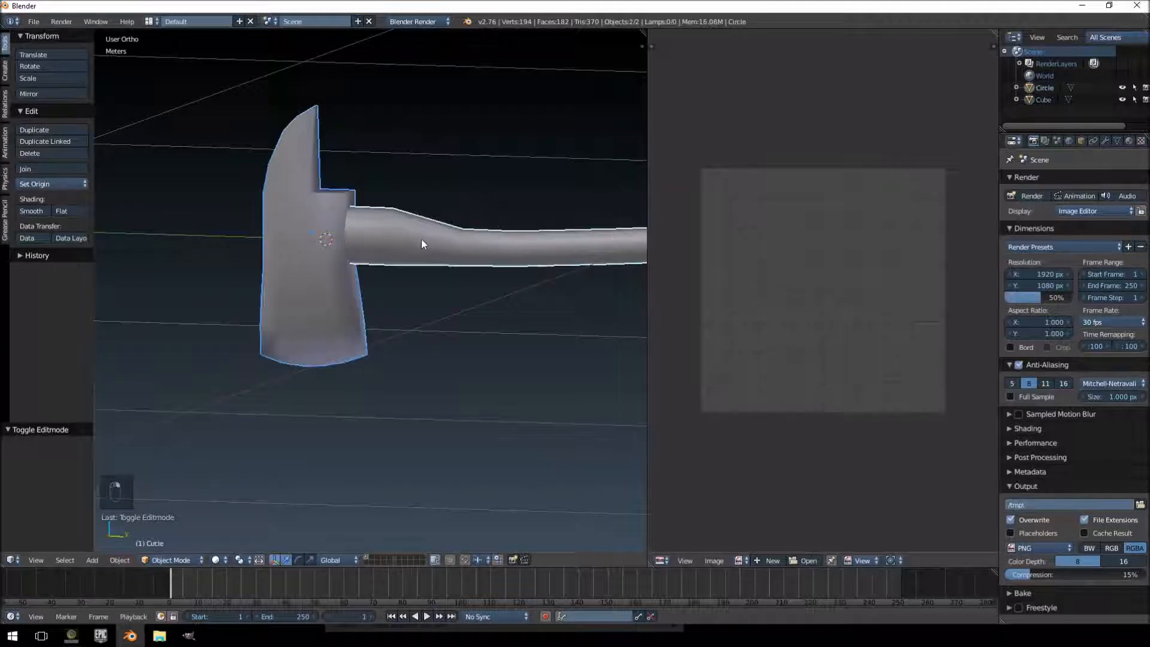
pyautogui.hotkey('ctrl', 'j')
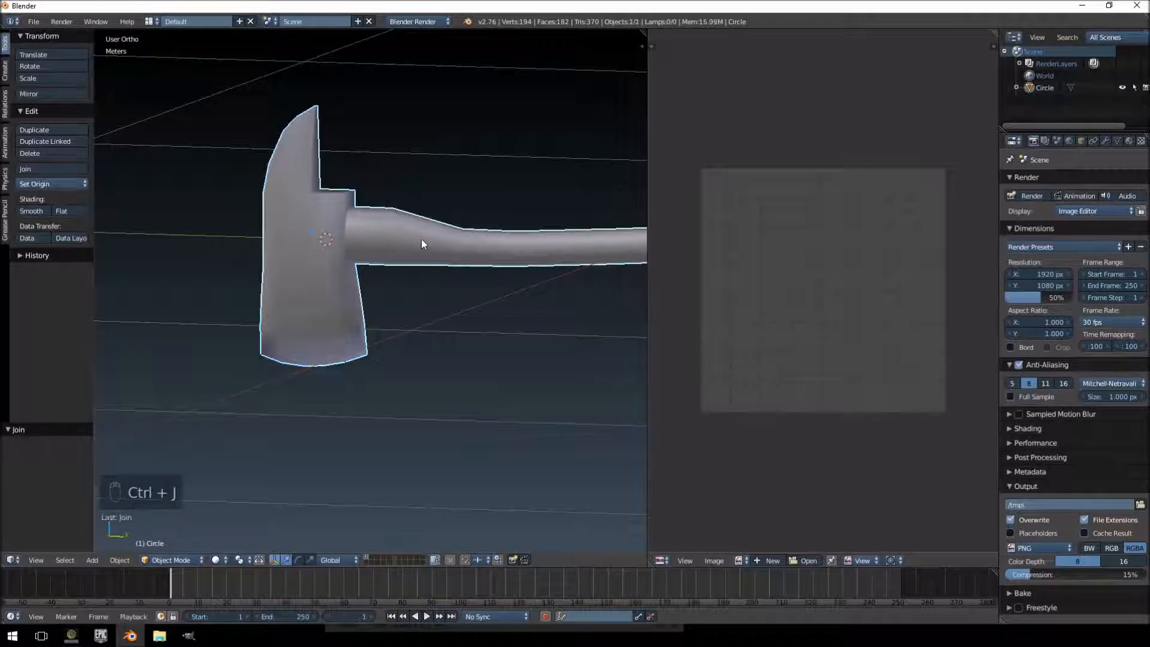
# - In Edit Mode, mark the lengthwise edge loop along the underside of the handle as a seam
pyautogui.press('Tab')
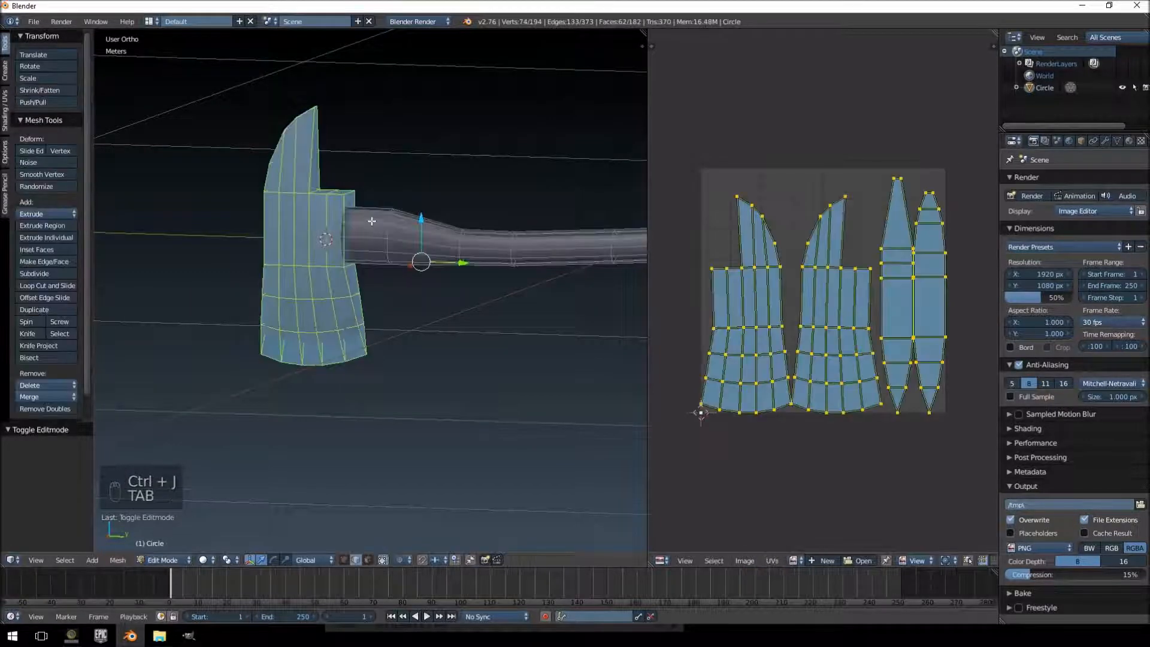
pyautogui.moveTo(372, 221); pyautogui.dragTo(279, 249, button='middle')
pyautogui.scroll(4, 279, 249)
pyautogui.moveTo(443, 261); pyautogui.dragTo(359, 180, button='middle')
pyautogui.scroll(6, 355, 258)
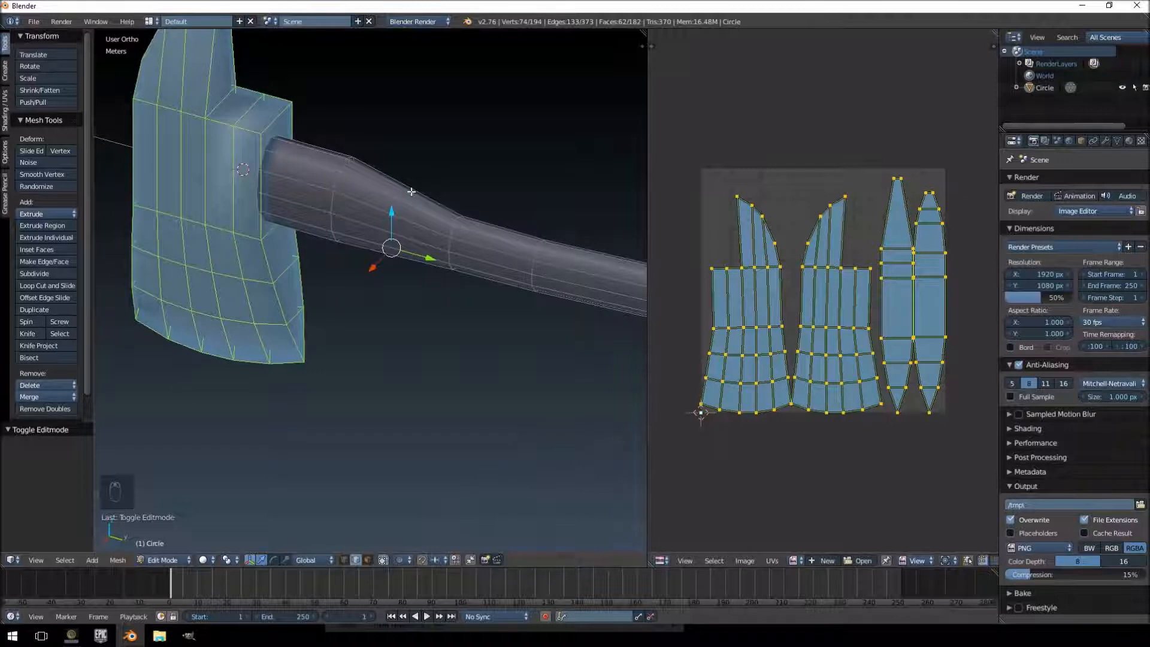
pyautogui.moveTo(409, 191); pyautogui.dragTo(278, 338, button='middle')
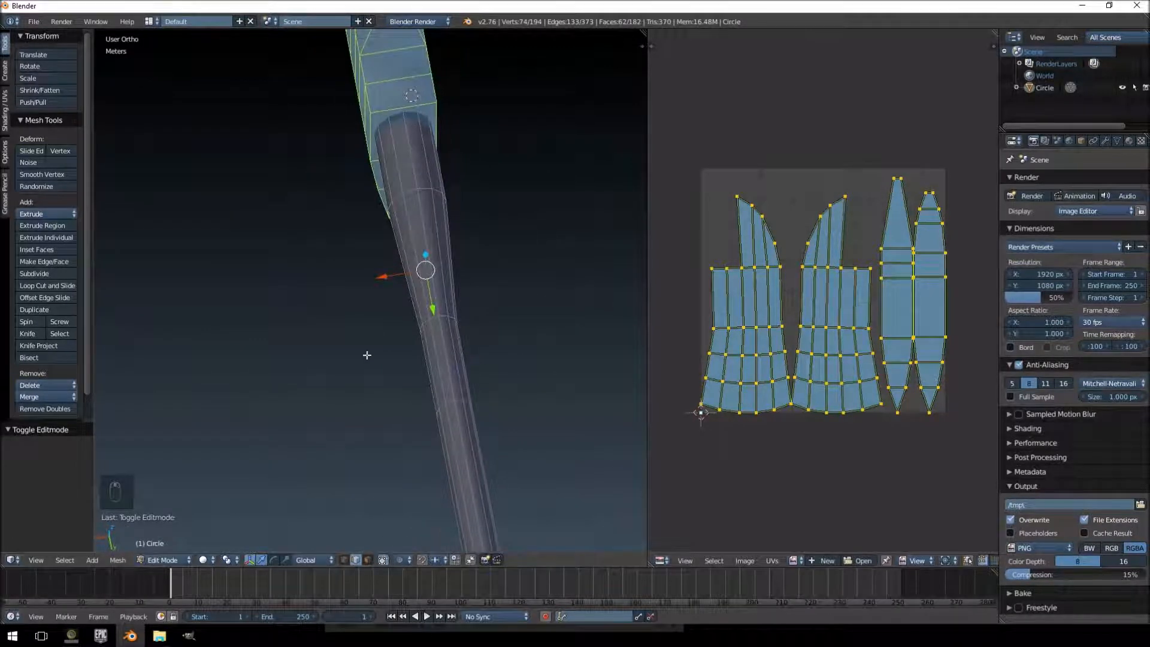
pyautogui.moveTo(367, 356); pyautogui.dragTo(333, 385, button='middle')
pyautogui.press('a')
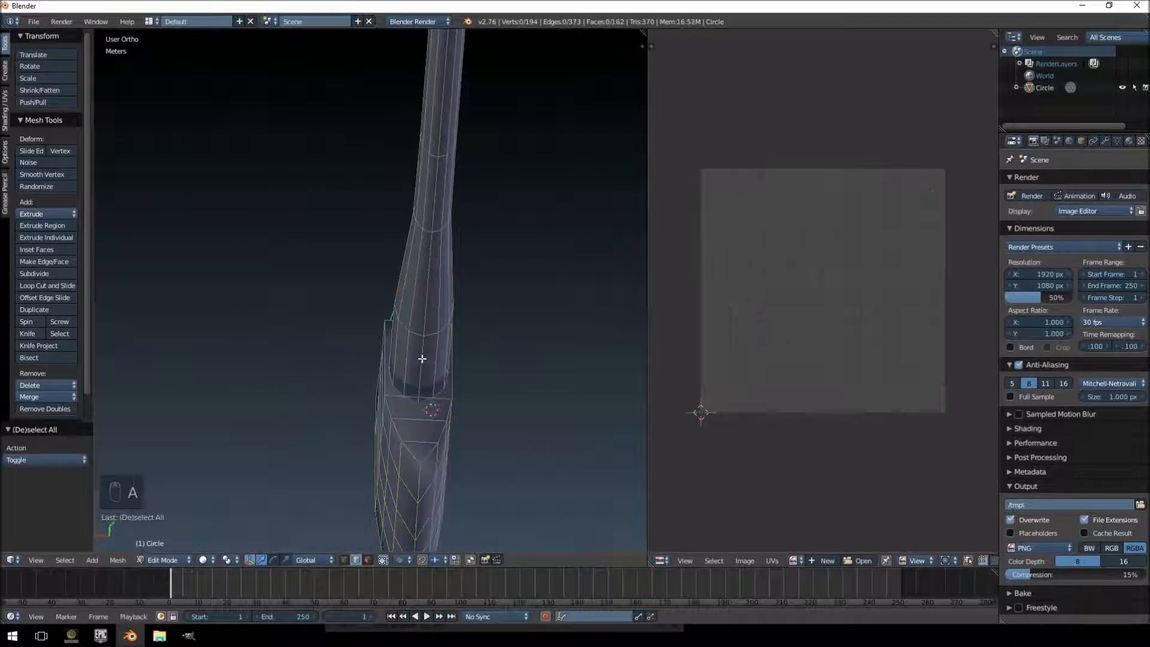
pyautogui.keyDown('alt'); pyautogui.rightClick(423, 359); pyautogui.keyUp('alt')
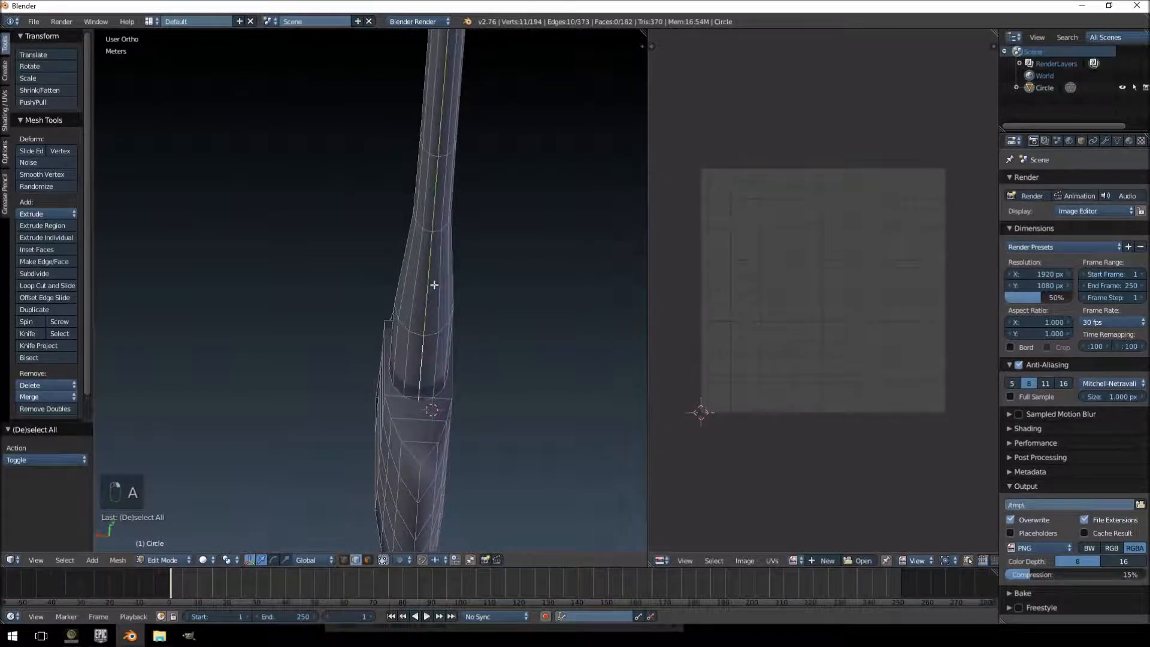
pyautogui.moveTo(488, 94); pyautogui.dragTo(480, 189, button='middle')
pyautogui.scroll(2, 477, 237)
pyautogui.moveTo(476, 240); pyautogui.dragTo(440, 215, button='middle')
pyautogui.hotkey('ctrl', 'e')
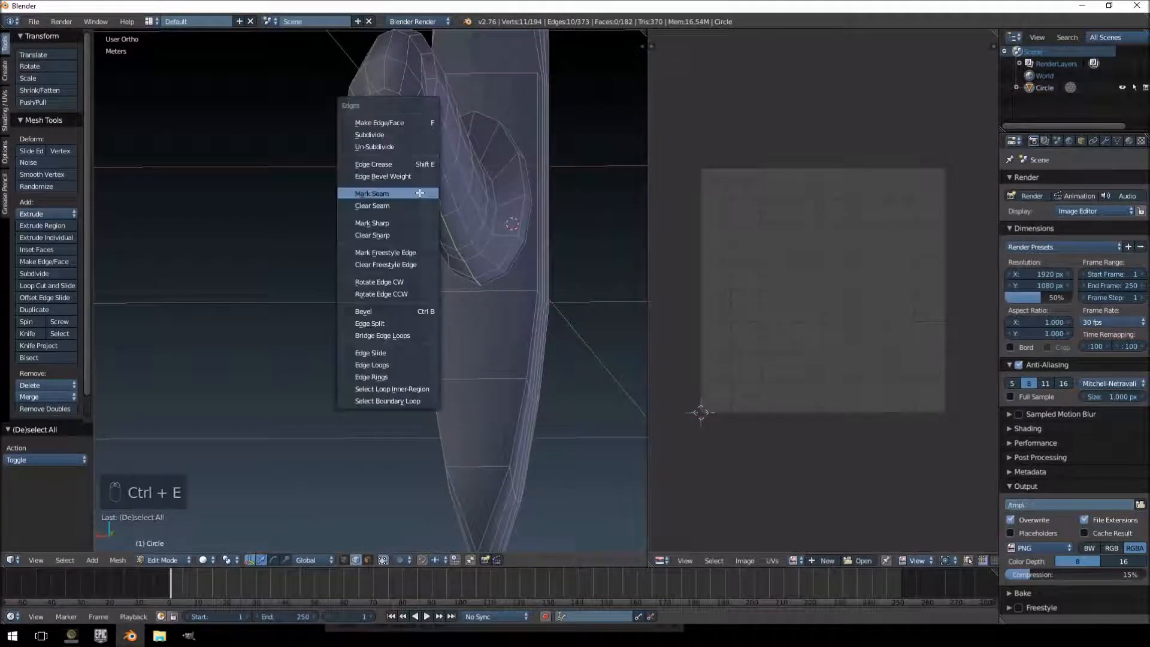
pyautogui.click(420, 192)
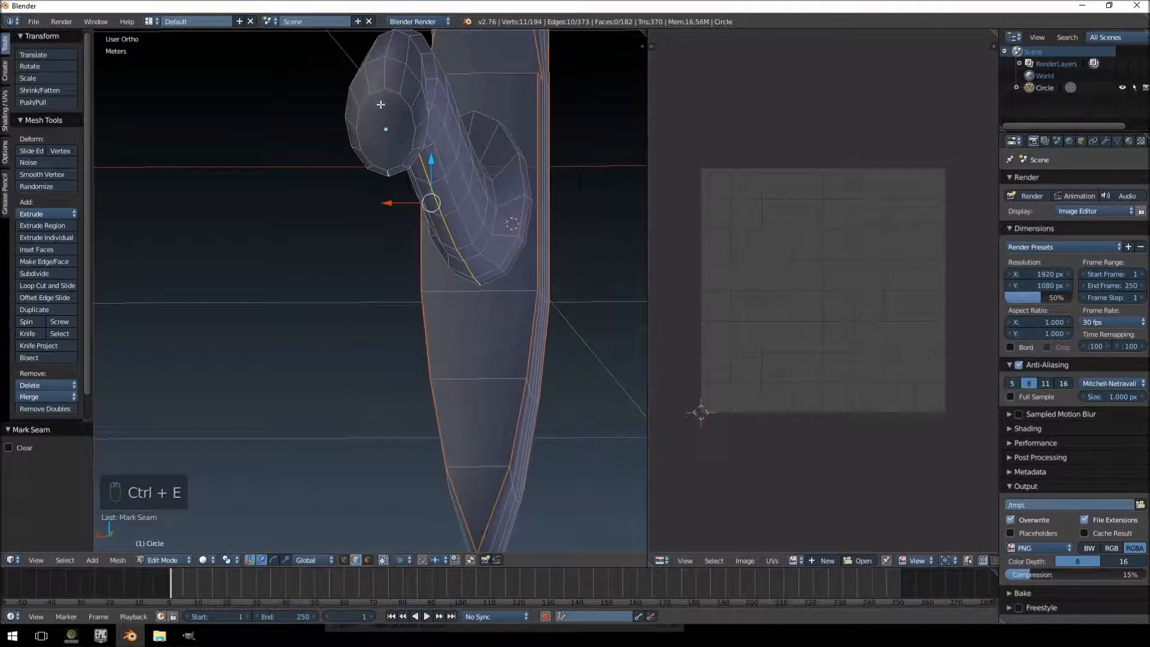
# - Mark the edge loop around the cap at the handle's free end as a seam
pyautogui.press('a')
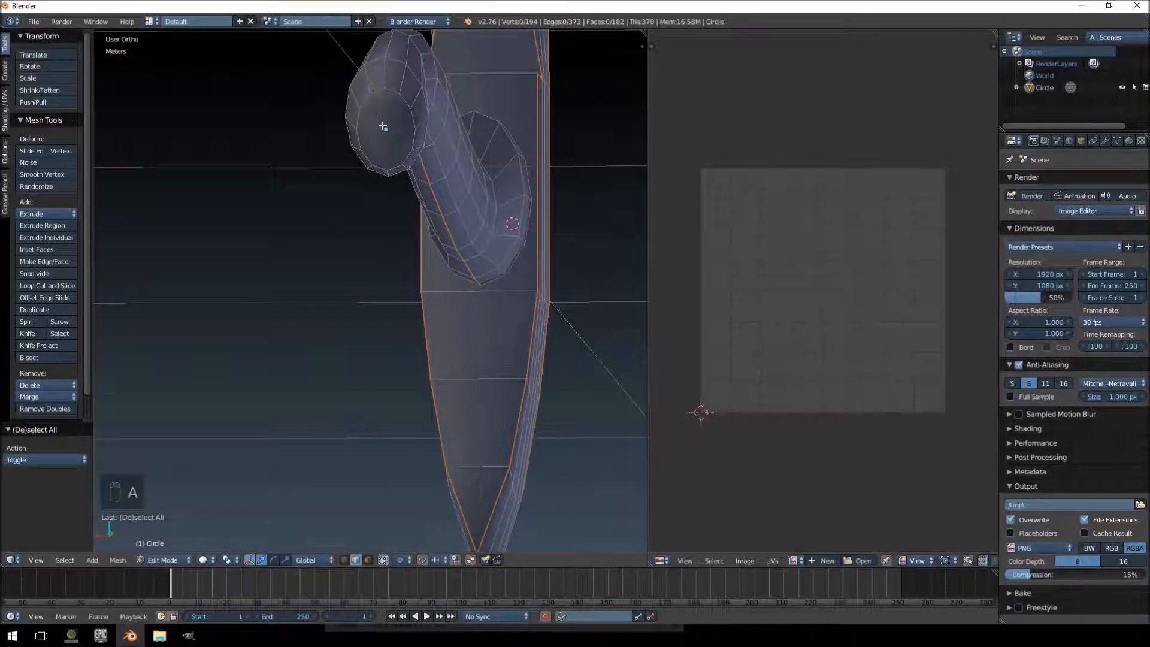
pyautogui.moveTo(382, 127); pyautogui.dragTo(411, 157, button='middle')
pyautogui.keyDown('alt'); pyautogui.rightClick(417, 155); pyautogui.keyUp('alt')
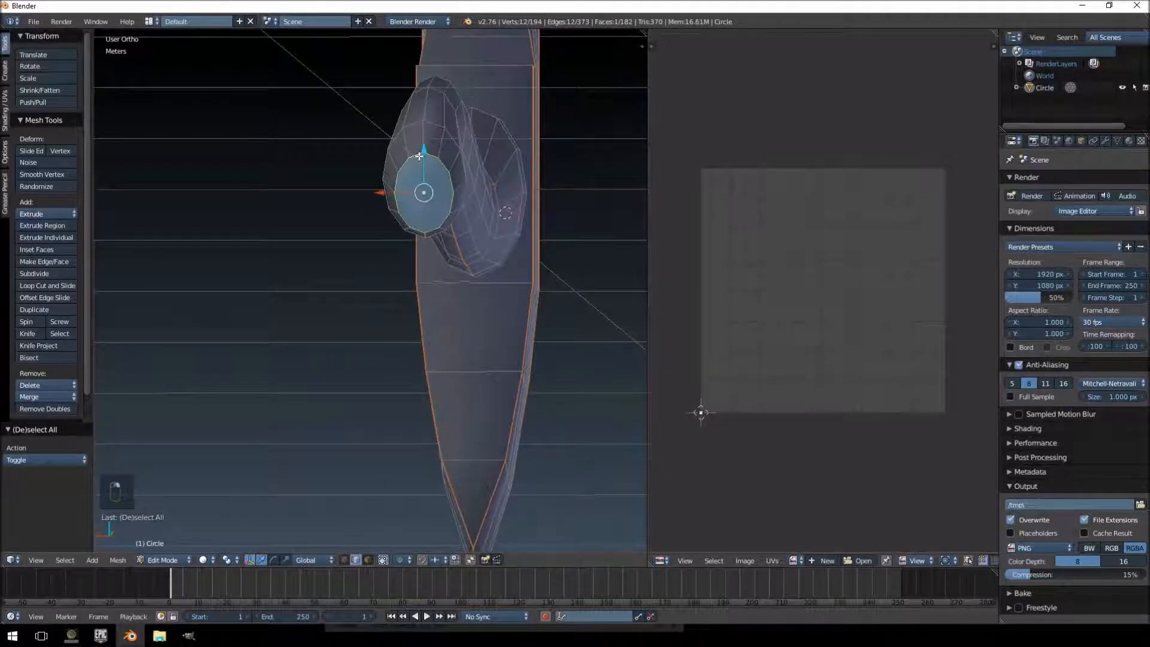
pyautogui.hotkey('ctrl', 'e')
pyautogui.click(419, 156)
# - Unwrap the entire joined axe mesh, head and handle together
pyautogui.press('a')
pyautogui.press('a')
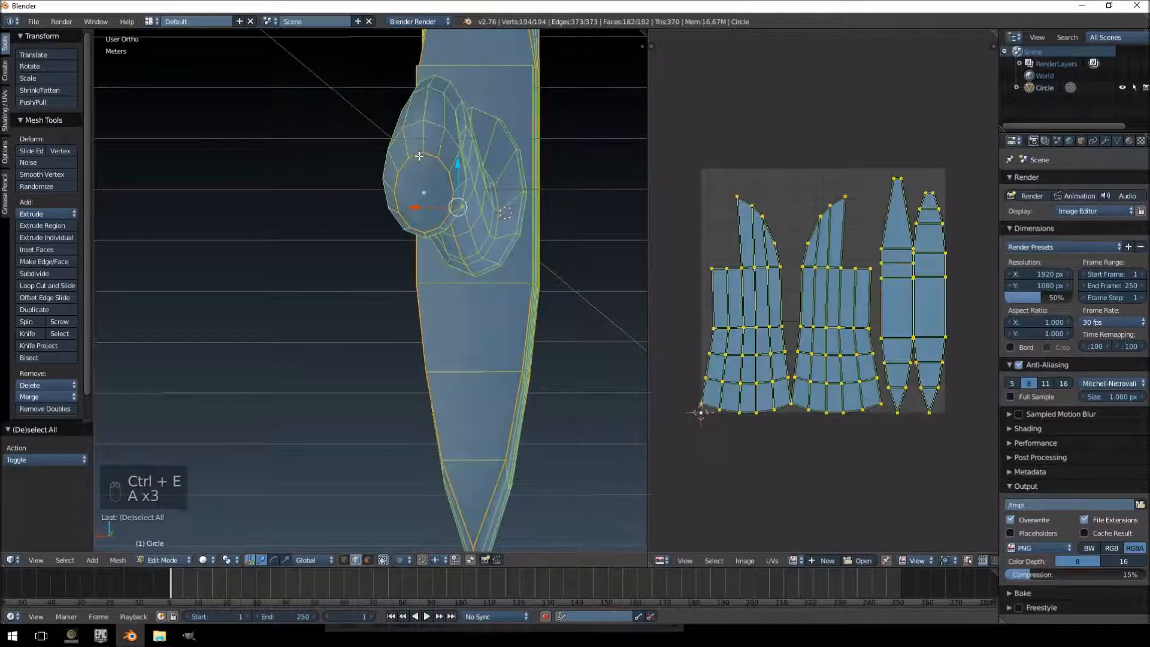
pyautogui.press('u')
pyautogui.click(419, 156)
# - Examine the UV islands of the handle and head, and view the axe in right orthographic view
pyautogui.scroll(3, 763, 280)
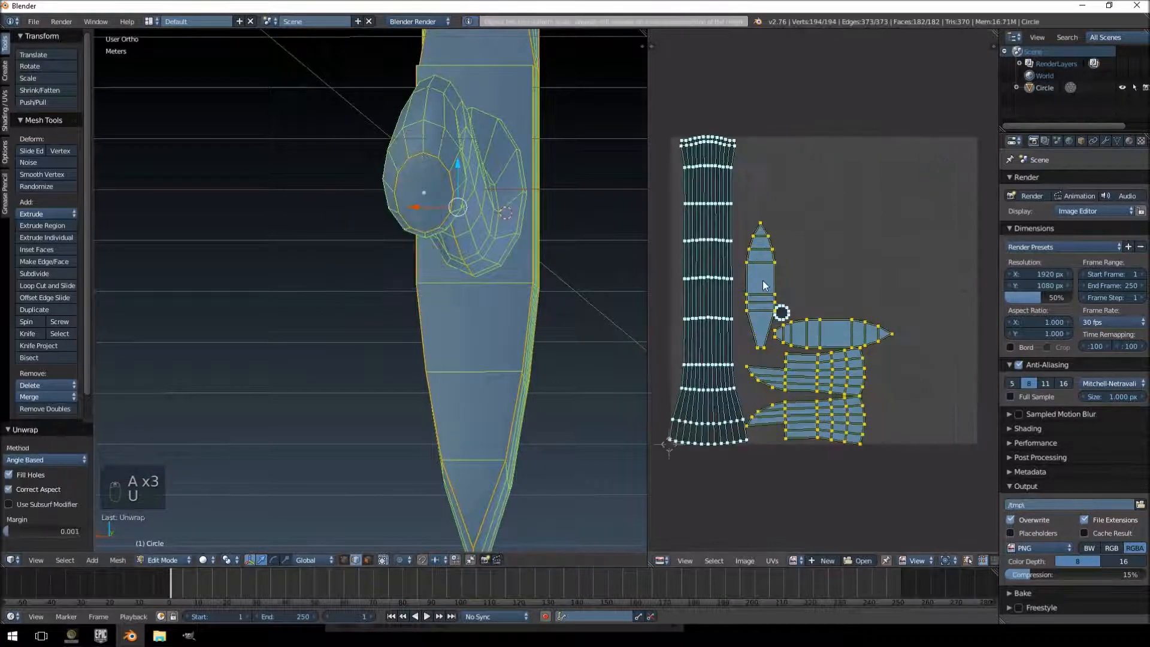
pyautogui.scroll(4, 758, 286)
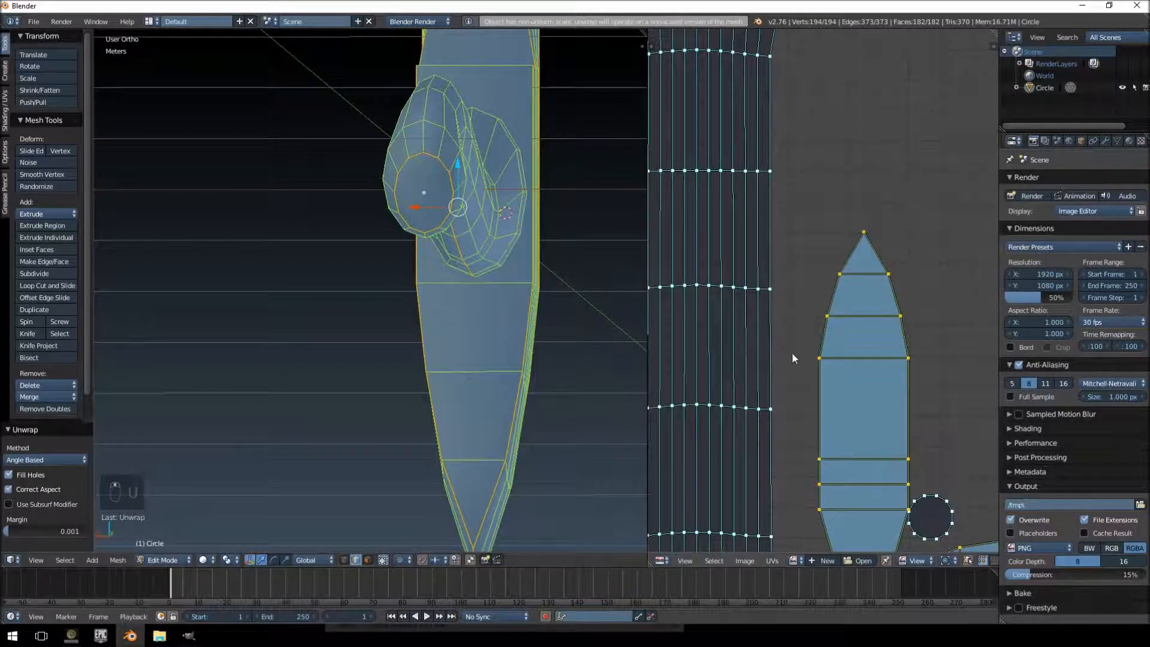
pyautogui.scroll(-5, 792, 358)
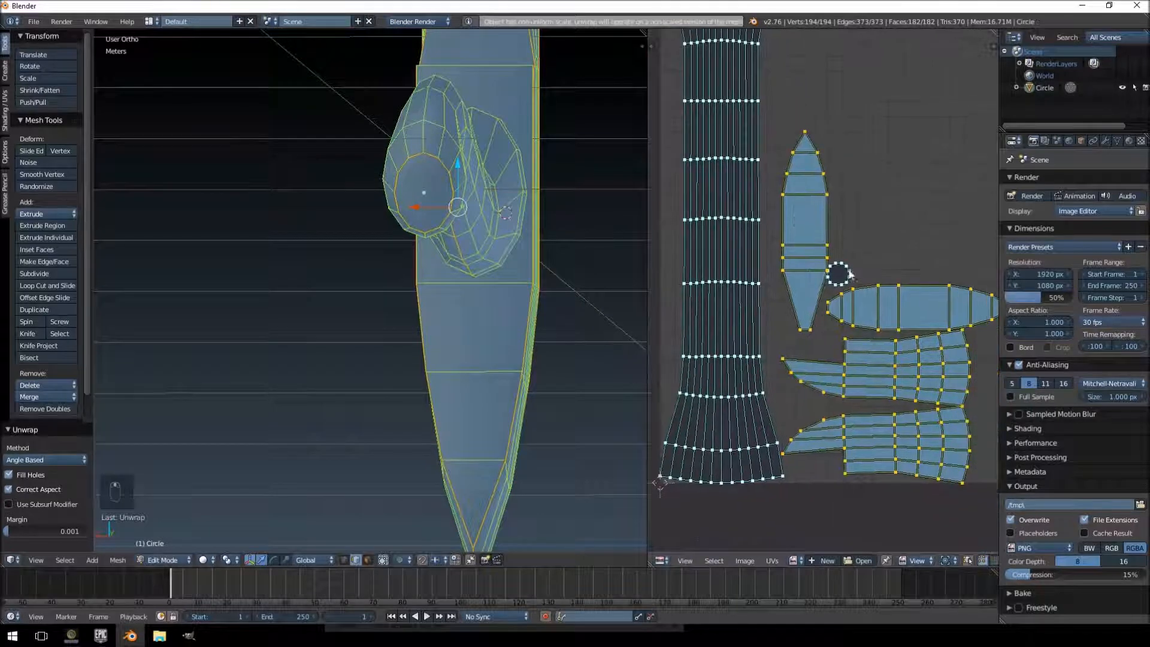
pyautogui.moveTo(850, 274); pyautogui.dragTo(904, 312, button='middle')
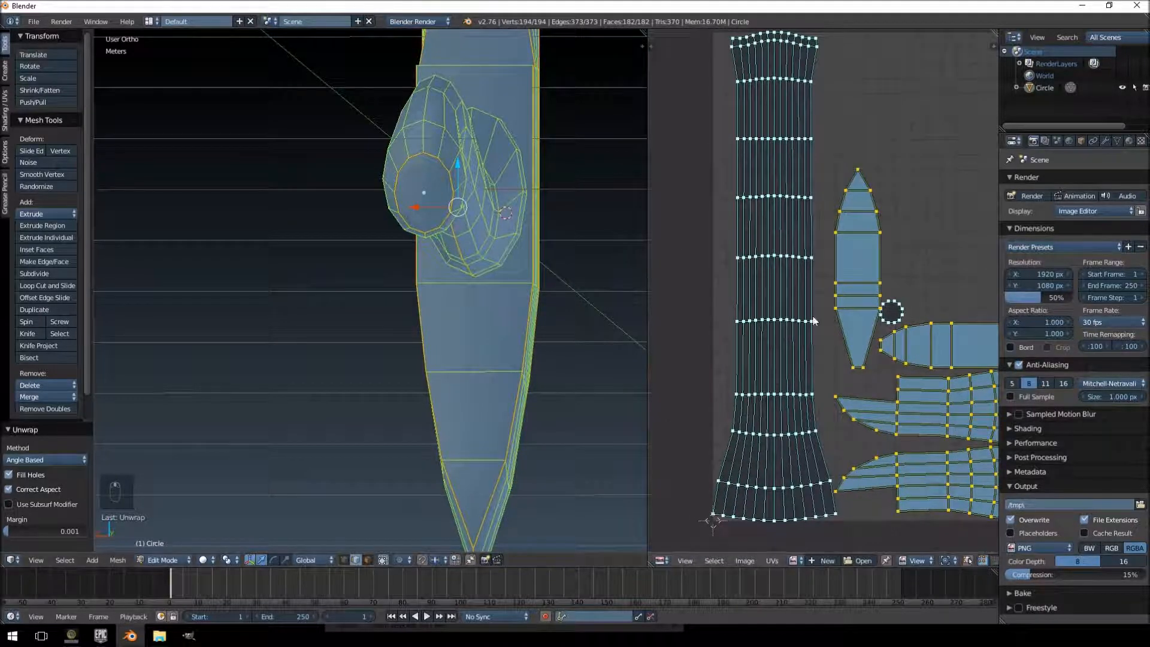
pyautogui.moveTo(437, 244)
pyautogui.mouseDown(button='middle')
pyautogui.moveTo(520, 204)
pyautogui.moveTo(557, 211)
pyautogui.moveTo(349, 234)
pyautogui.moveTo(456, 194)
pyautogui.moveTo(485, 221)
pyautogui.moveTo(455, 239)
pyautogui.mouseUp(button='middle')
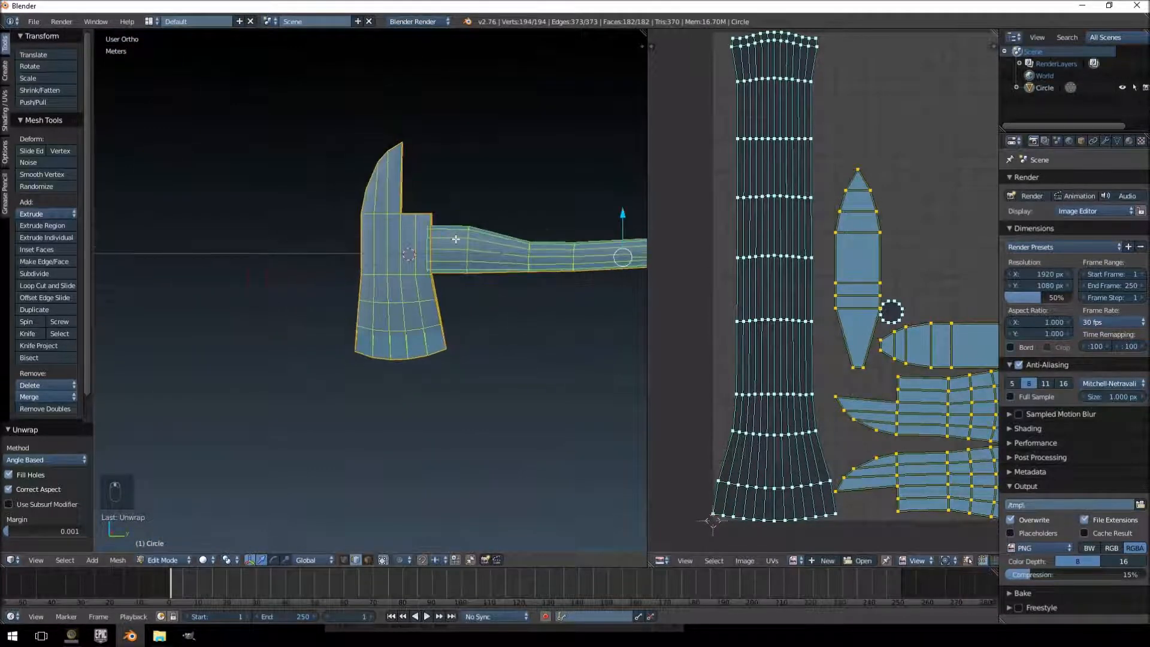
pyautogui.press('KP_1')
pyautogui.press('KP_3')
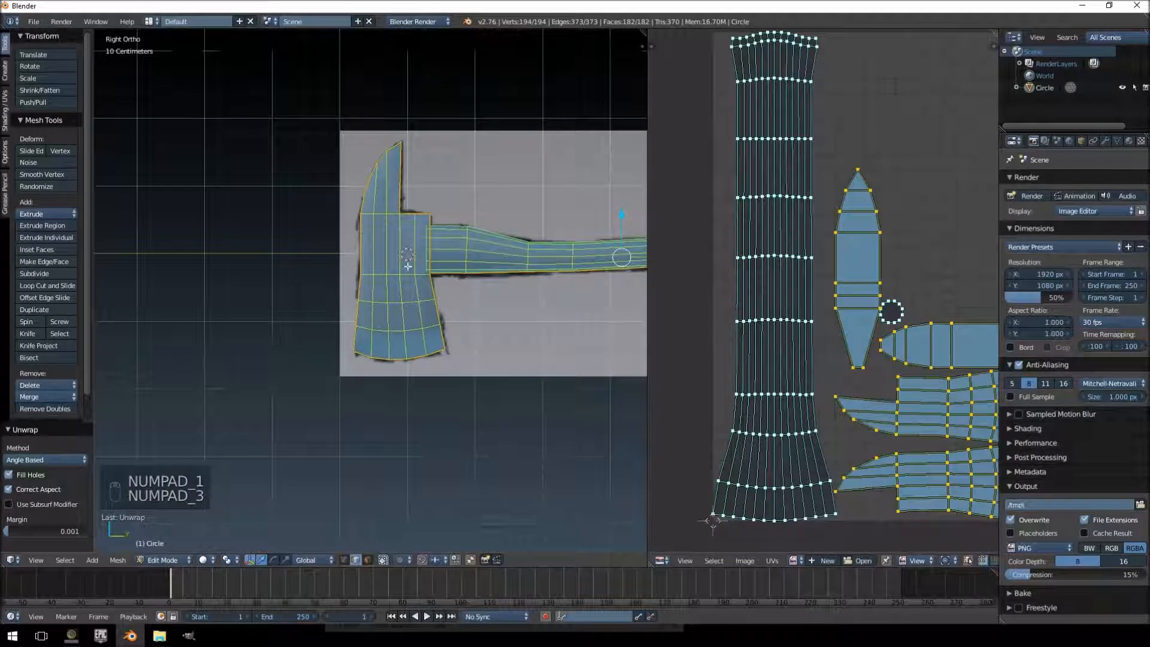
# - Examine the axe head's sides and outer strip from several angles
pyautogui.press('Tab')
pyautogui.press('Tab')
pyautogui.moveTo(401, 258); pyautogui.dragTo(429, 269, button='middle')
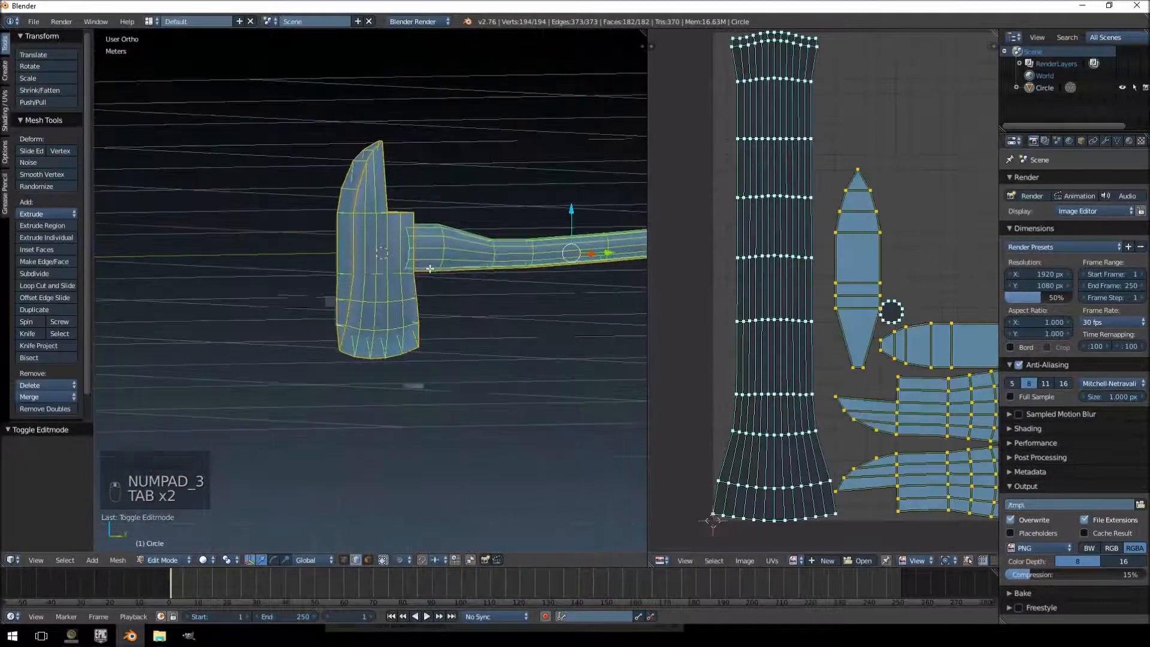
pyautogui.moveTo(350, 310); pyautogui.dragTo(470, 244, button='middle')
pyautogui.scroll(4, 389, 293)
pyautogui.moveTo(316, 334); pyautogui.dragTo(369, 180, button='middle')
pyautogui.moveTo(311, 285); pyautogui.dragTo(413, 239, button='middle')
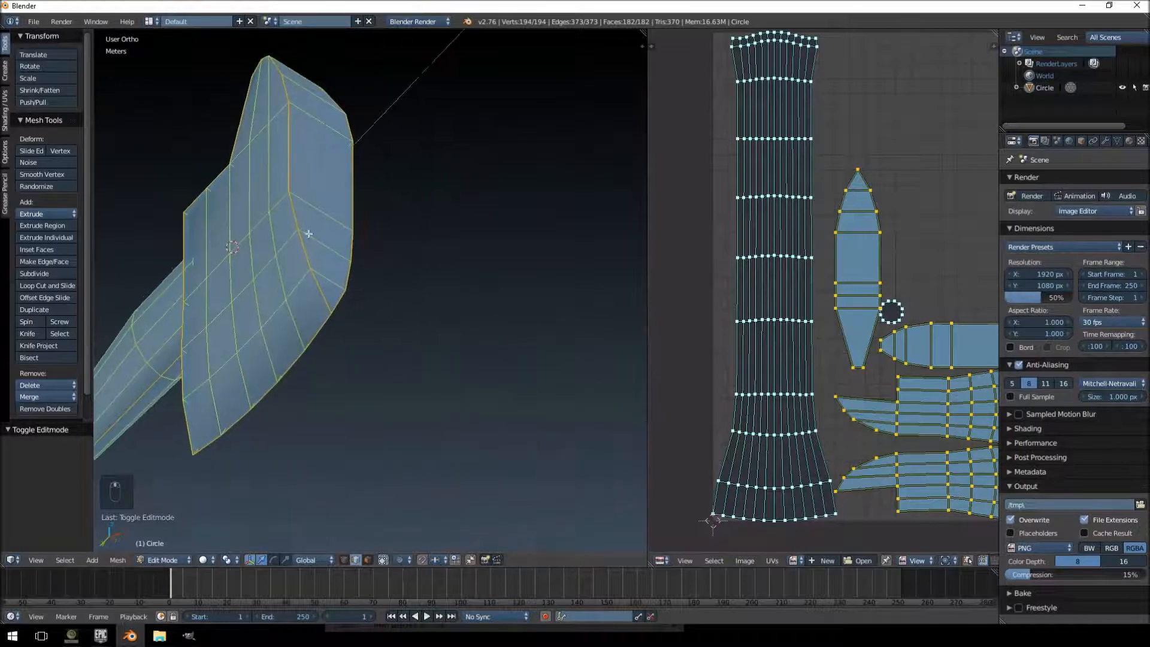
pyautogui.moveTo(308, 234); pyautogui.dragTo(284, 231, button='middle')
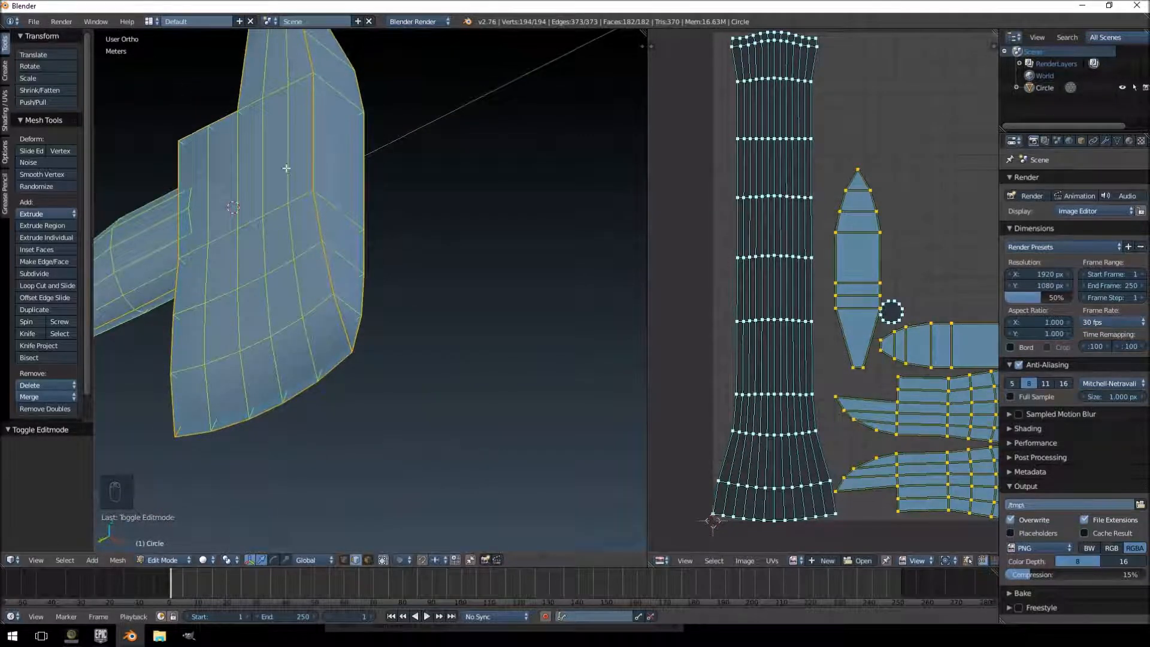
pyautogui.moveTo(286, 168); pyautogui.dragTo(244, 205, button='middle')
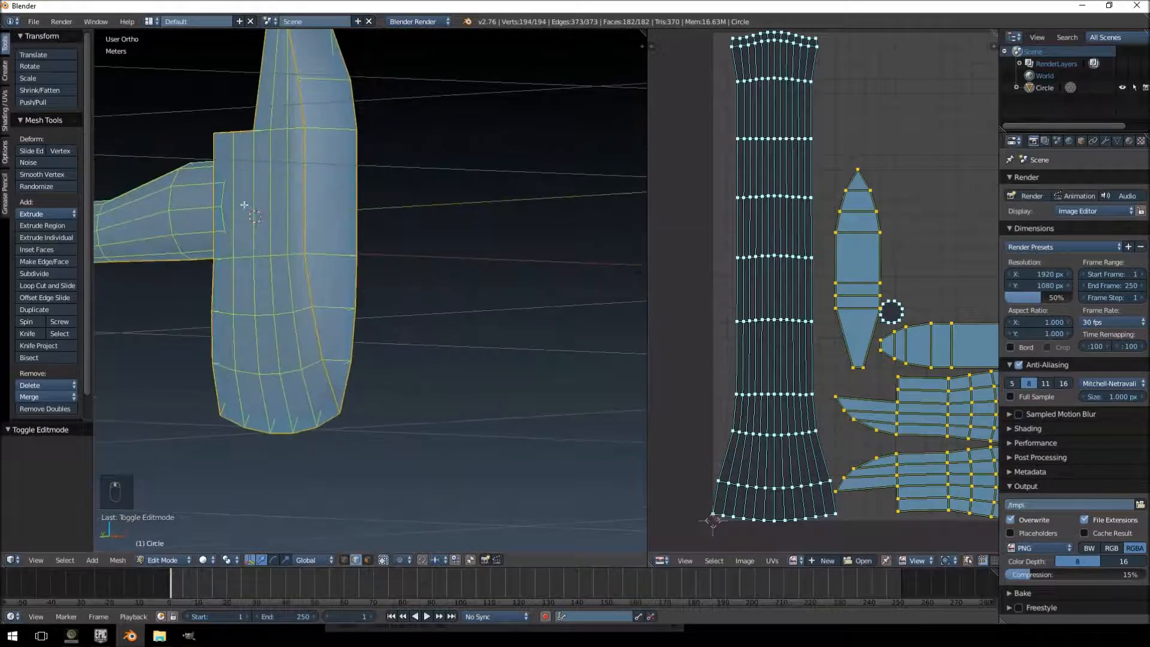
# - Select only the edge loop outlining the head's strip facing away from the handle and scale it along X to about 0.79
pyautogui.moveTo(356, 200); pyautogui.dragTo(336, 180, button='middle')
pyautogui.press('a')
pyautogui.keyDown('alt'); pyautogui.rightClick(288, 177); pyautogui.keyUp('alt')
pyautogui.press('s')
pyautogui.press('x')
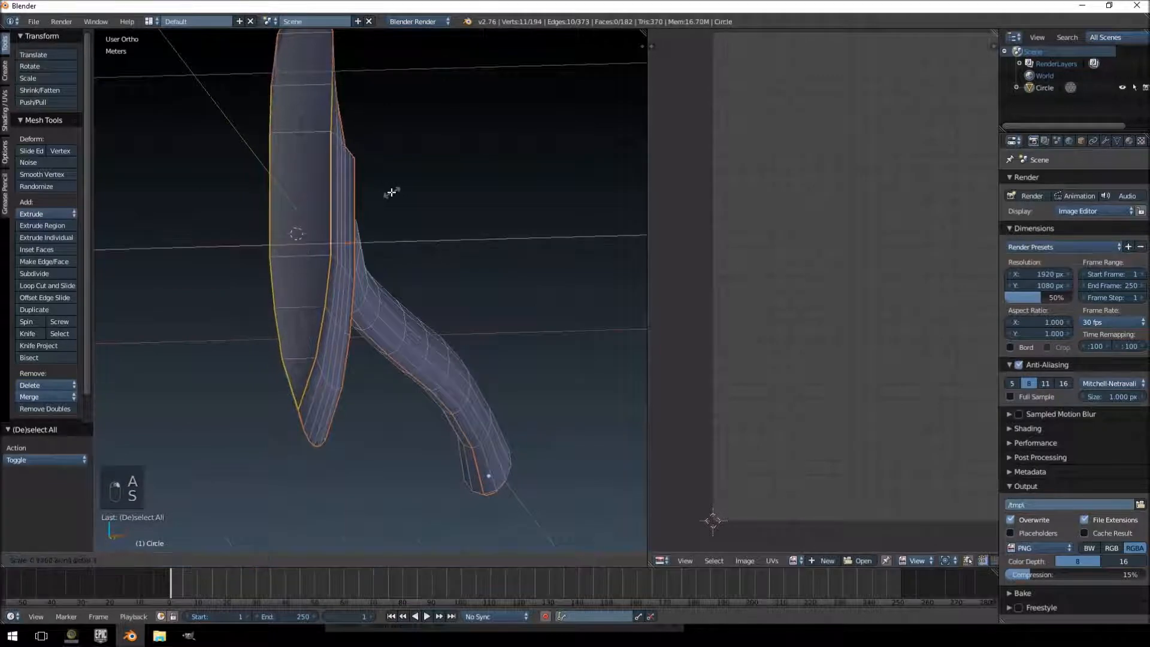
pyautogui.click(372, 190)
# - Select the two opposite upper edges of the head's outer strip and scale them slightly closer together along X
pyautogui.moveTo(371, 190); pyautogui.dragTo(321, 206, button='middle')
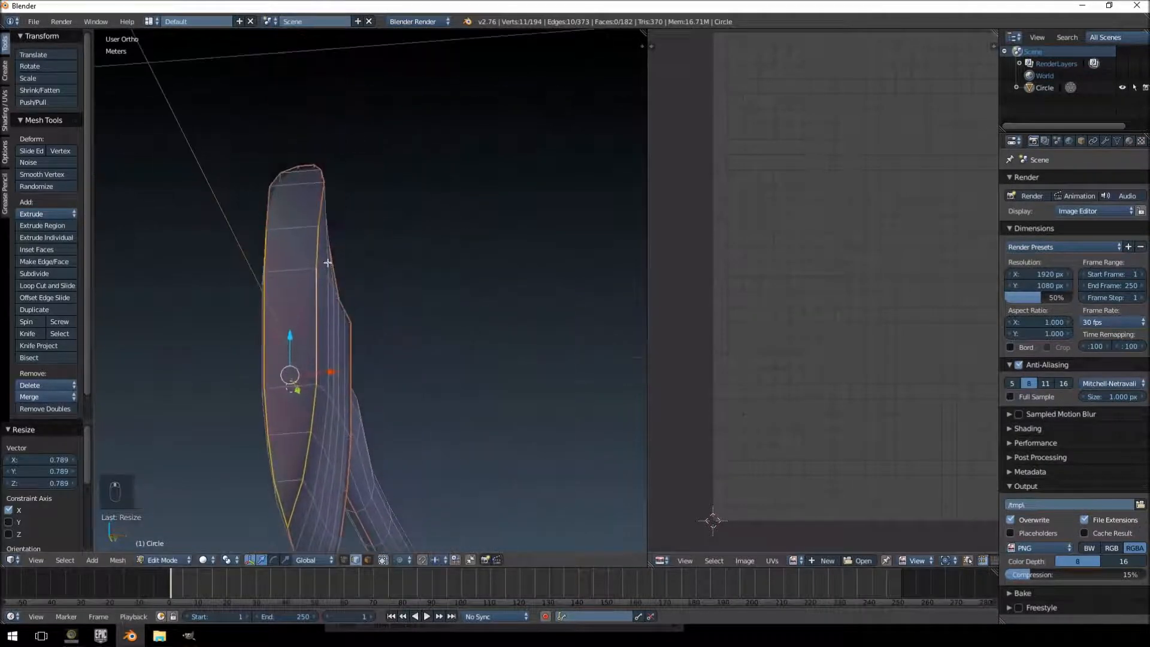
pyautogui.rightClick(321, 206)
pyautogui.keyDown('shift'); pyautogui.rightClick(270, 202); pyautogui.keyUp('shift')
pyautogui.moveTo(393, 244); pyautogui.dragTo(435, 267, button='middle')
pyautogui.press('s')
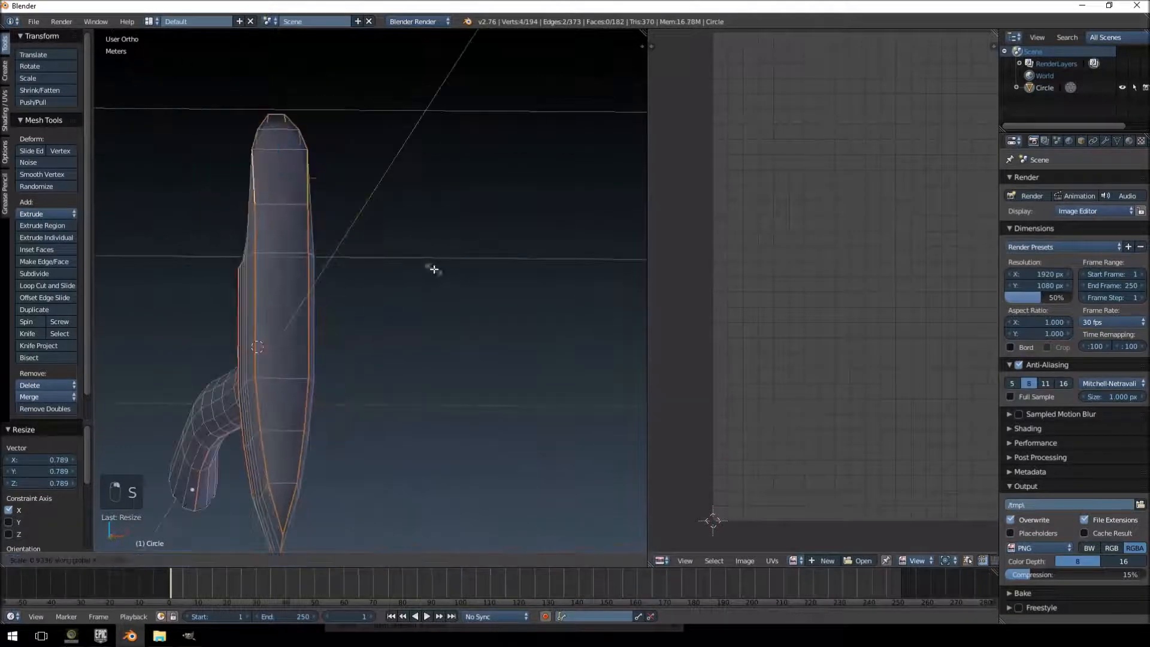
pyautogui.press('x')
pyautogui.click(412, 264)
# - Inspect the narrowed axe head in Object Mode, and return to Edit Mode
pyautogui.moveTo(349, 289)
pyautogui.mouseDown(button='middle')
pyautogui.moveTo(359, 174)
pyautogui.moveTo(359, 252)
pyautogui.moveTo(397, 274)
pyautogui.moveTo(300, 301)
pyautogui.moveTo(405, 343)
pyautogui.moveTo(336, 238)
pyautogui.moveTo(388, 246)
pyautogui.moveTo(405, 210)
pyautogui.moveTo(214, 210)
pyautogui.moveTo(346, 292)
pyautogui.mouseUp(button='middle')
pyautogui.press('Tab')
pyautogui.press('Tab')
pyautogui.keyDown('shift'); pyautogui.rightClick(405, 210); pyautogui.keyUp('shift')
pyautogui.press('Tab')
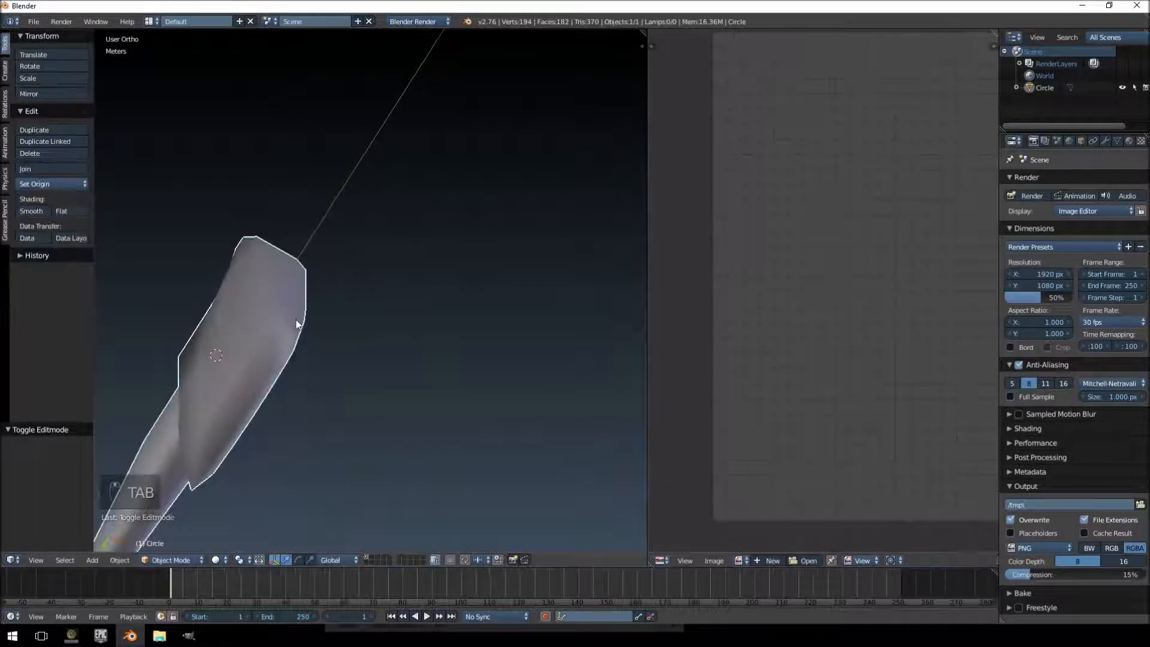
pyautogui.scroll(4, 425, 214)
pyautogui.moveTo(399, 242); pyautogui.dragTo(383, 335, button='middle')
pyautogui.press('Tab')
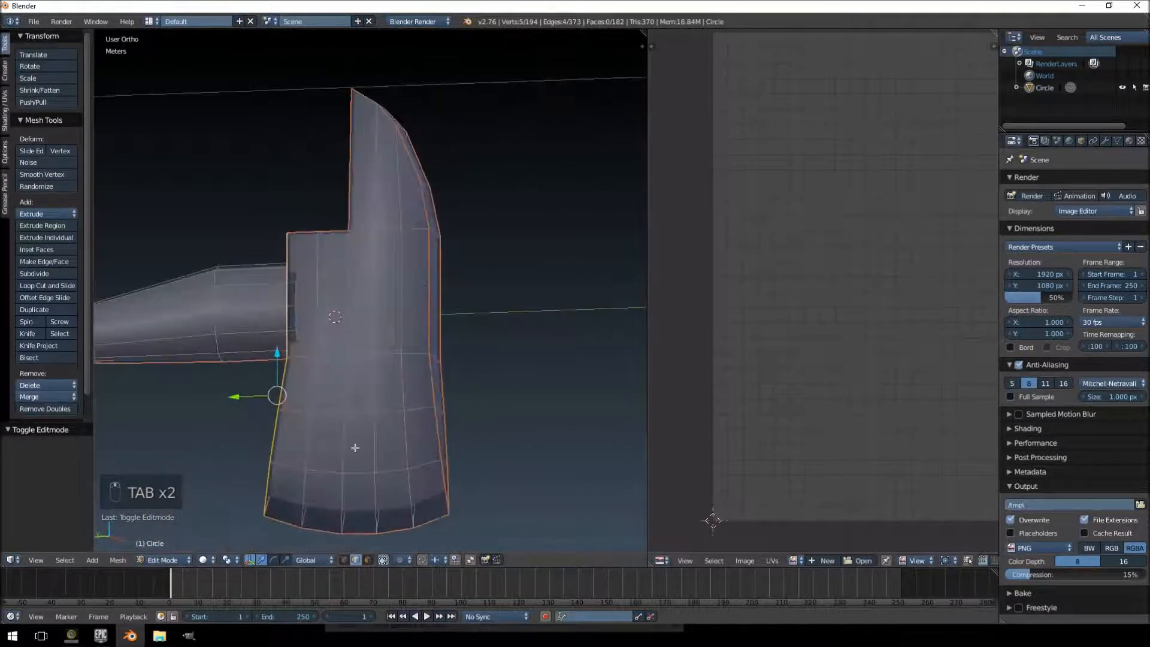
# - In face select mode, select both broad sides of the axe head as linked faces delimited by seams
pyautogui.click(367, 559)
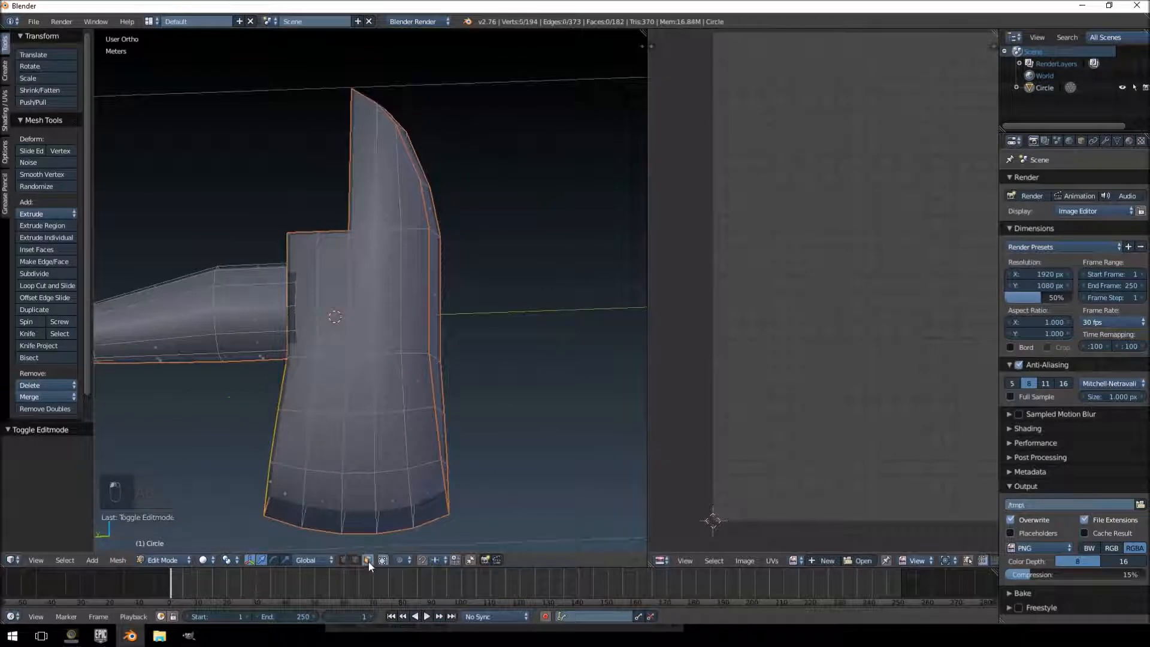
pyautogui.rightClick(363, 315)
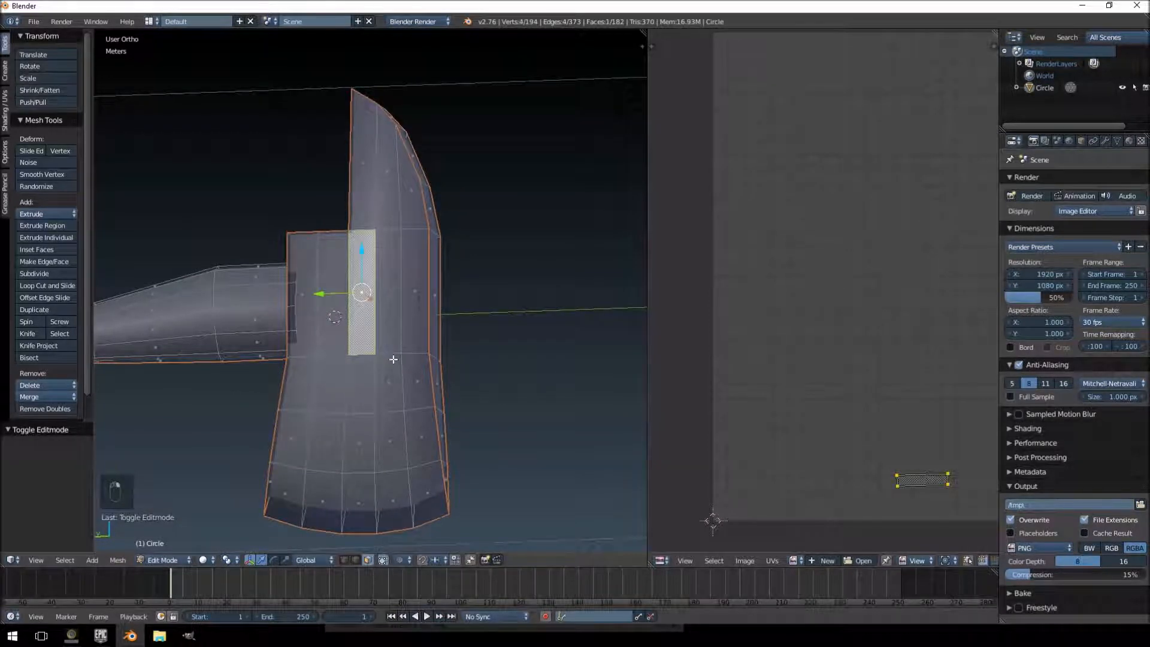
pyautogui.hotkey('ctrl', 'l')
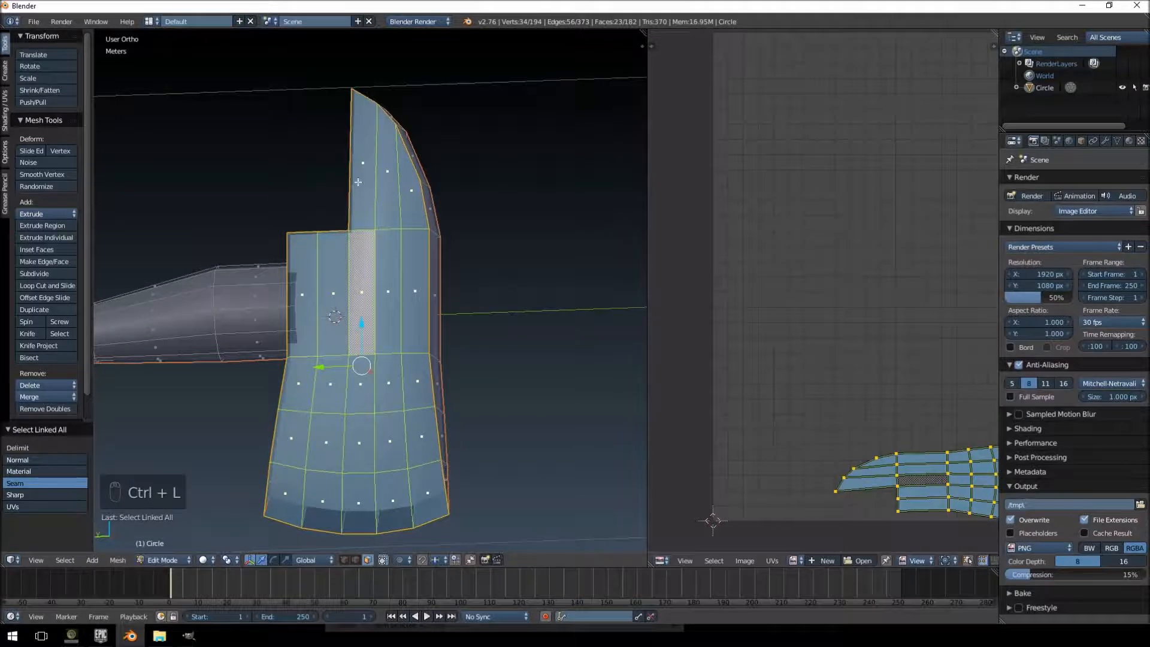
pyautogui.moveTo(358, 182); pyautogui.dragTo(411, 335, button='middle')
pyautogui.keyDown('shift'); pyautogui.rightClick(389, 324); pyautogui.keyUp('shift')
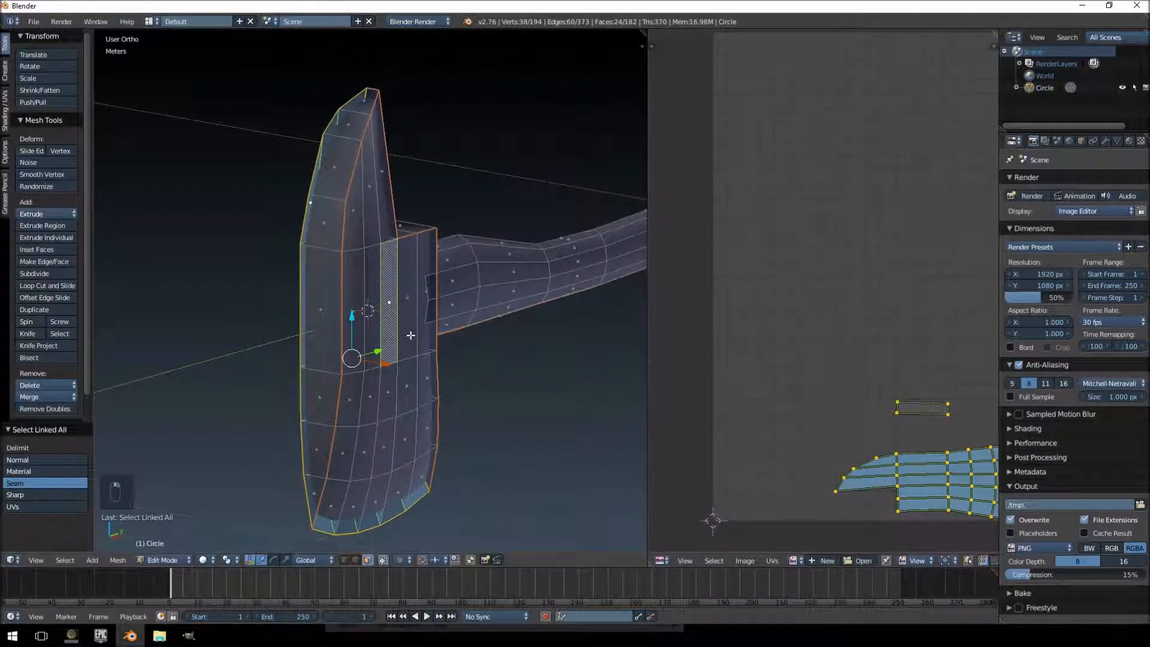
pyautogui.hotkey('ctrl', 'l')
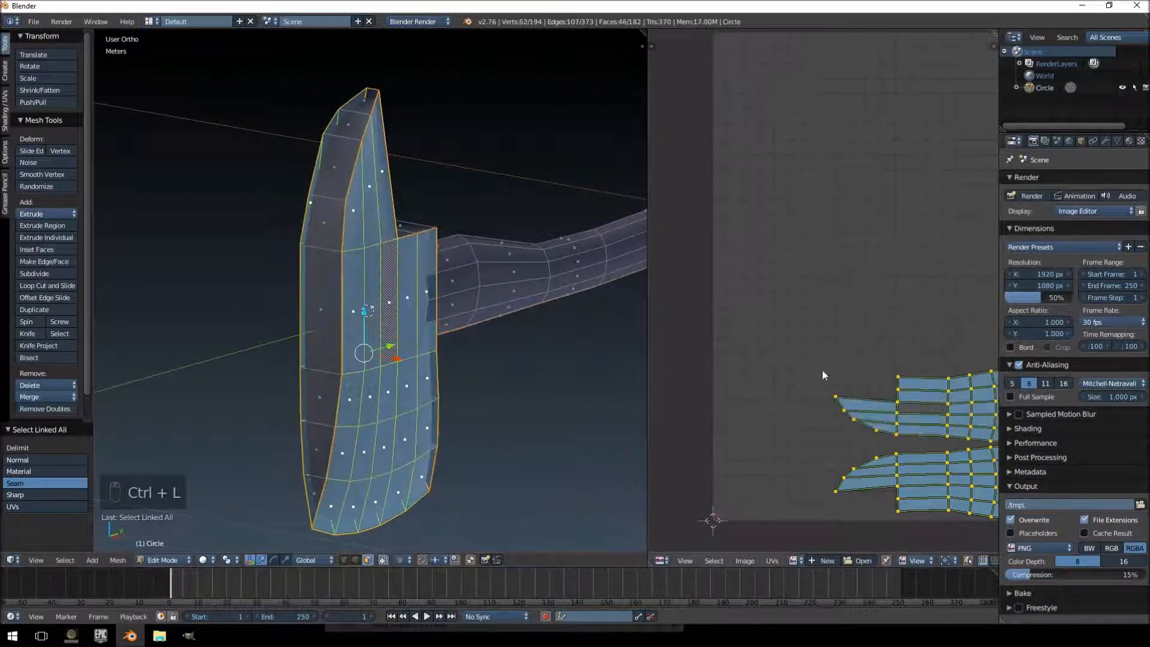
pyautogui.moveTo(913, 372); pyautogui.dragTo(787, 292, button='middle')
# - Project the UVs of both head sides from the right orthographic view using Project From View
pyautogui.moveTo(395, 263); pyautogui.dragTo(422, 269, button='middle')
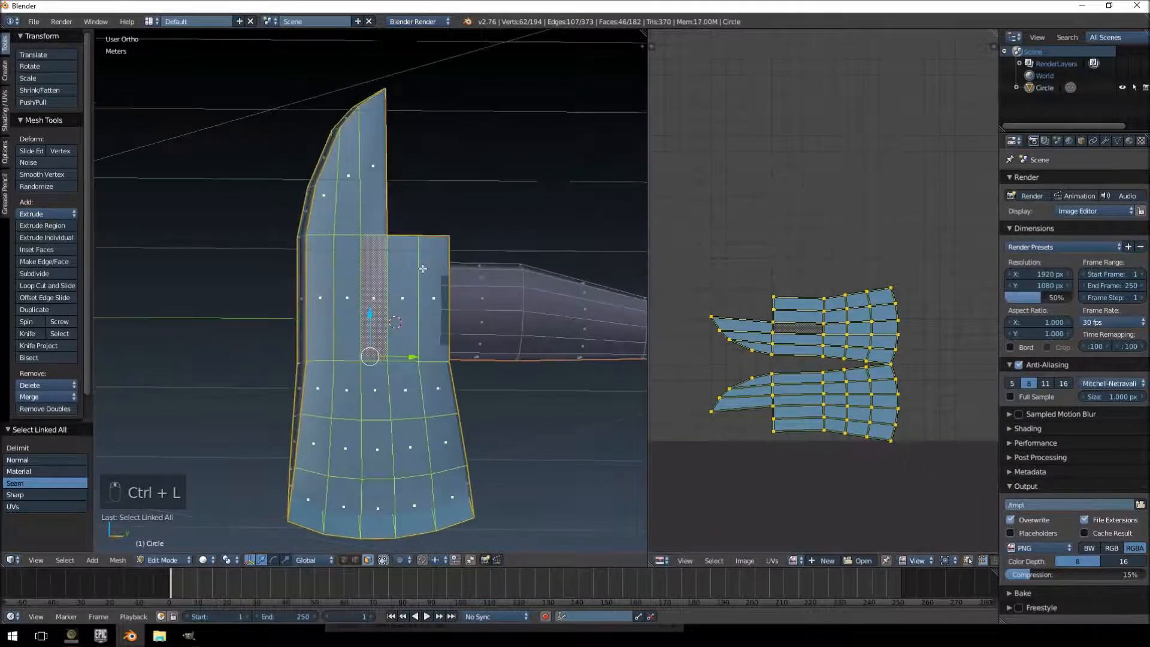
pyautogui.press('KP_3')
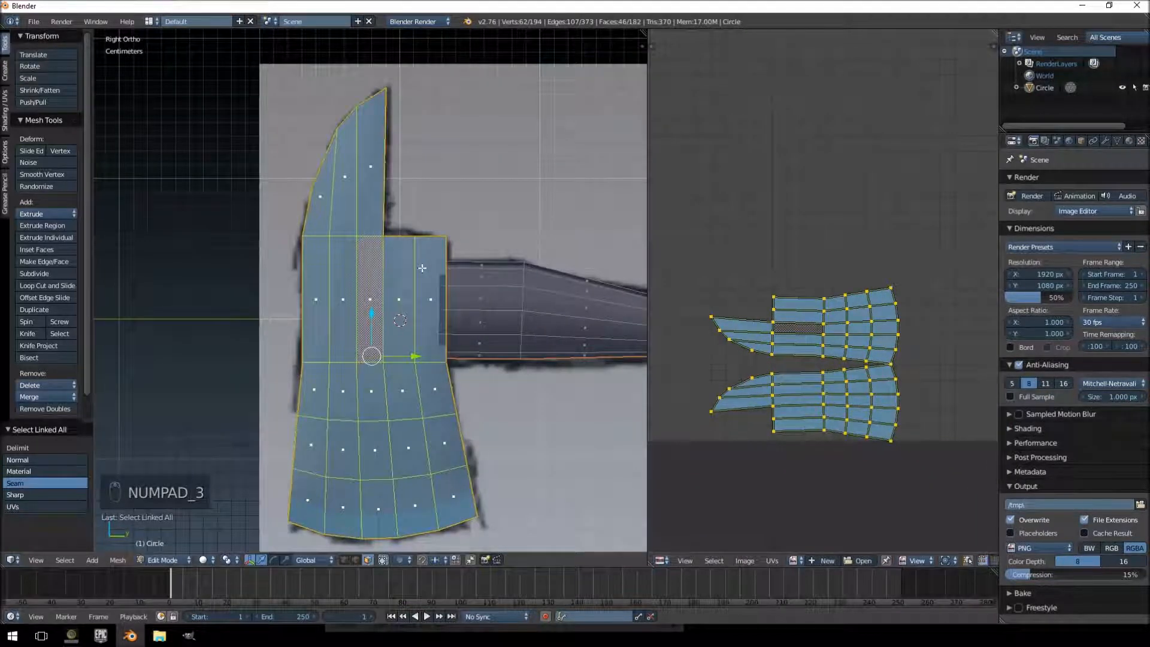
pyautogui.press('u')
pyautogui.press('u')
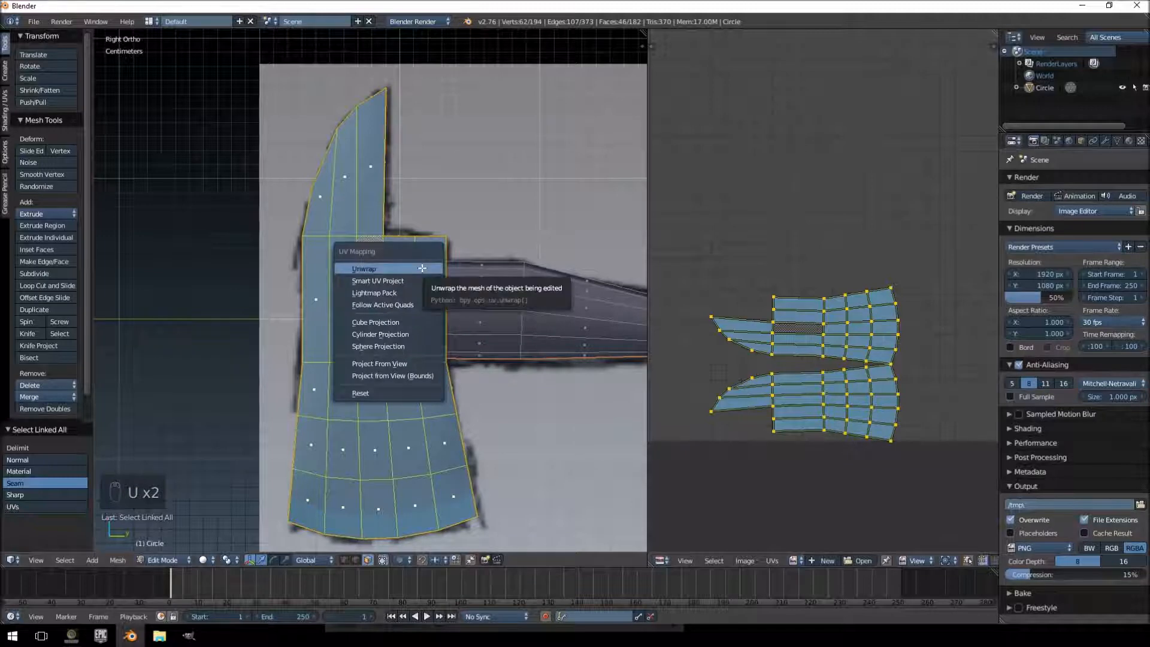
pyautogui.click(398, 364)
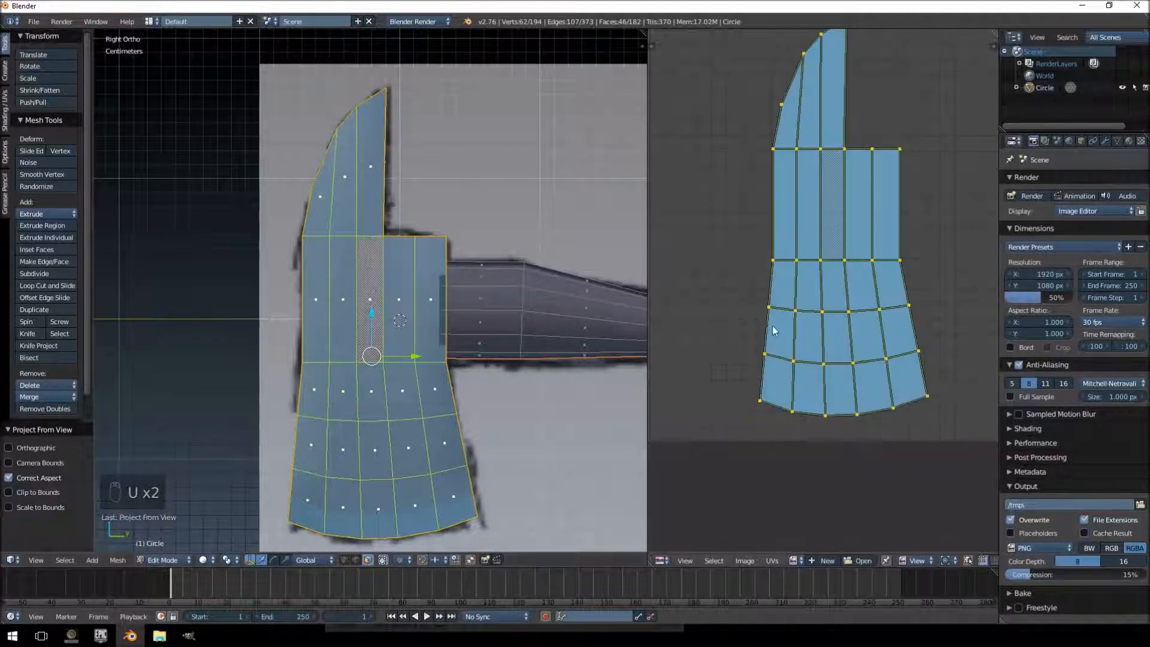
pyautogui.scroll(-4, 749, 333)
pyautogui.scroll(3, 837, 350)
pyautogui.scroll(2, 832, 347)
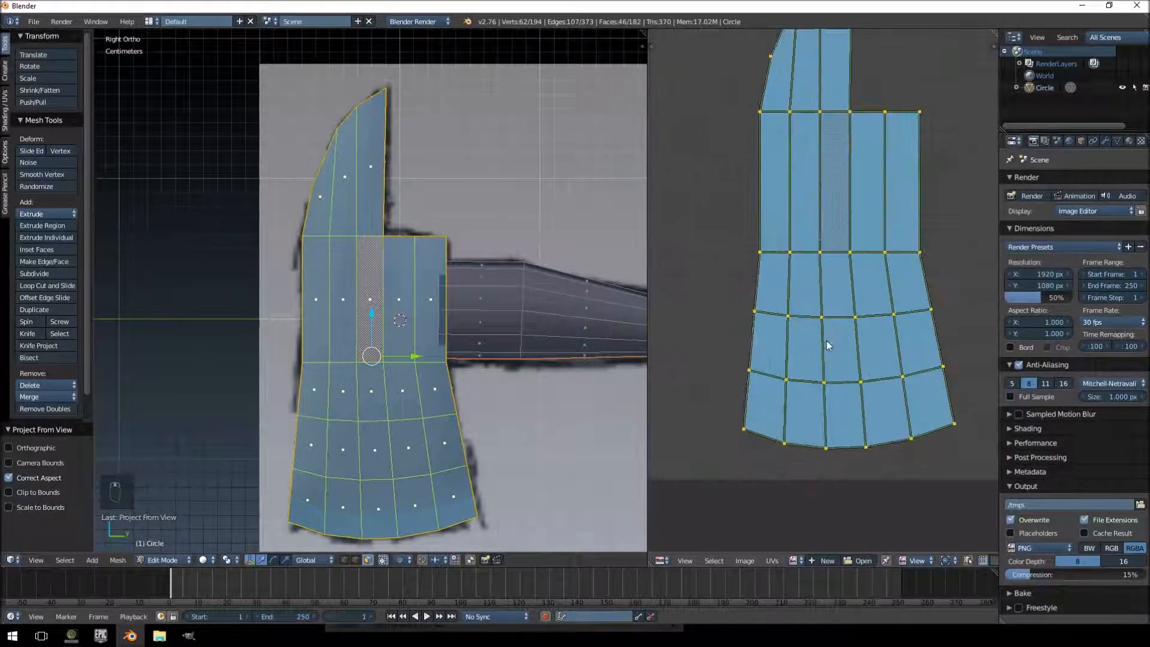
pyautogui.rightClick(759, 253)
pyautogui.hotkey('ctrl', 'l')
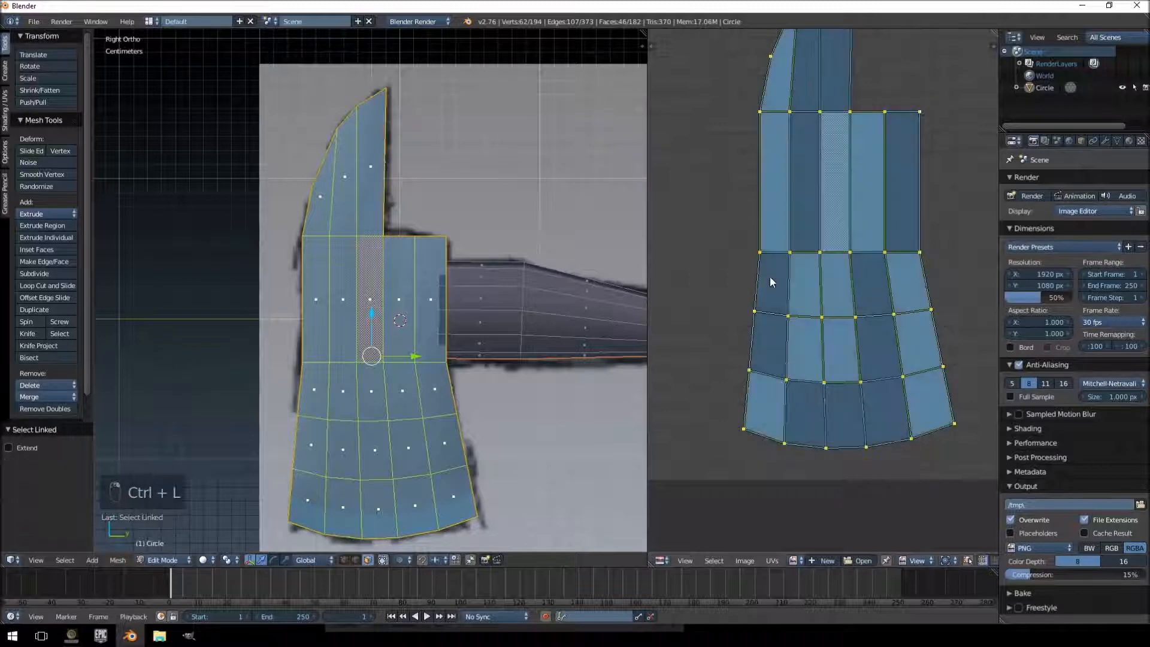
pyautogui.press('g')
pyautogui.scroll(-5, 965, 330)
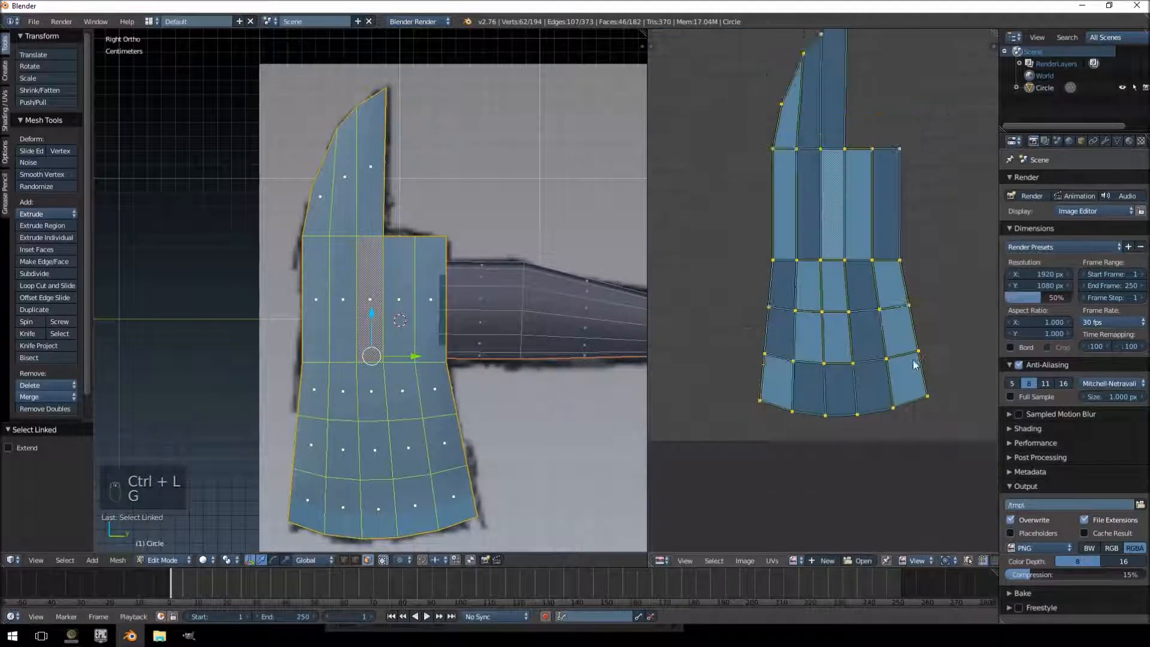
# - Select the entire axe mesh to show all its UV islands alongside the projected head sides
pyautogui.moveTo(344, 261); pyautogui.dragTo(635, 299, button='middle')
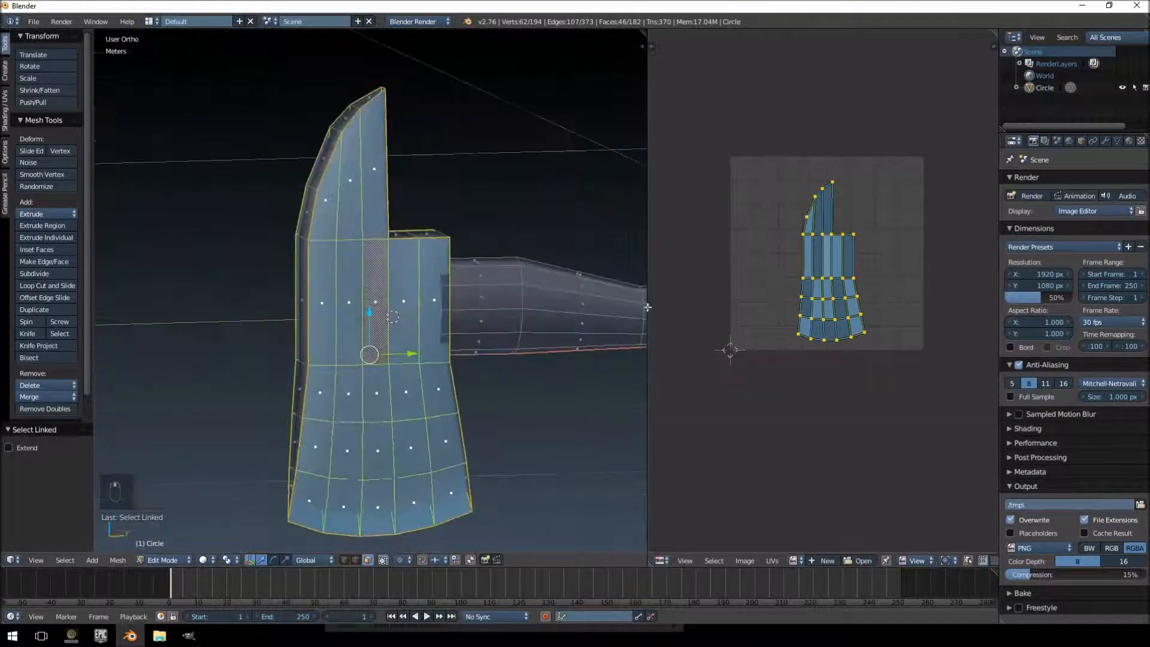
pyautogui.scroll(4, 832, 292)
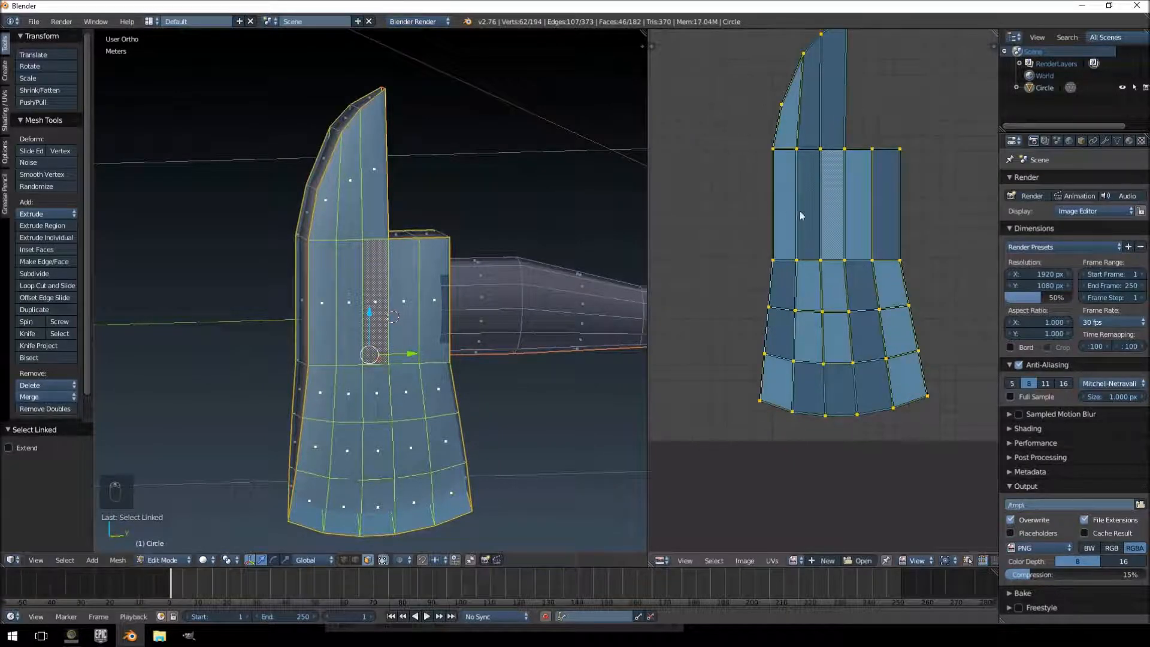
pyautogui.scroll(-4, 779, 275)
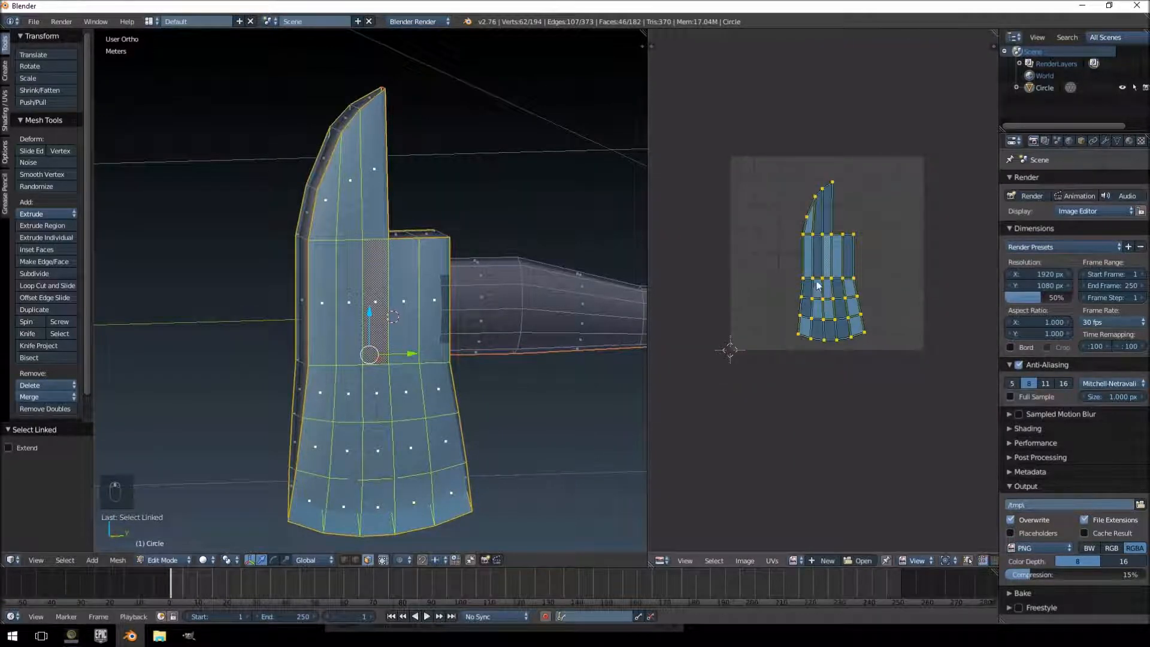
pyautogui.scroll(3, 818, 285)
pyautogui.moveTo(851, 241); pyautogui.dragTo(819, 306, button='middle')
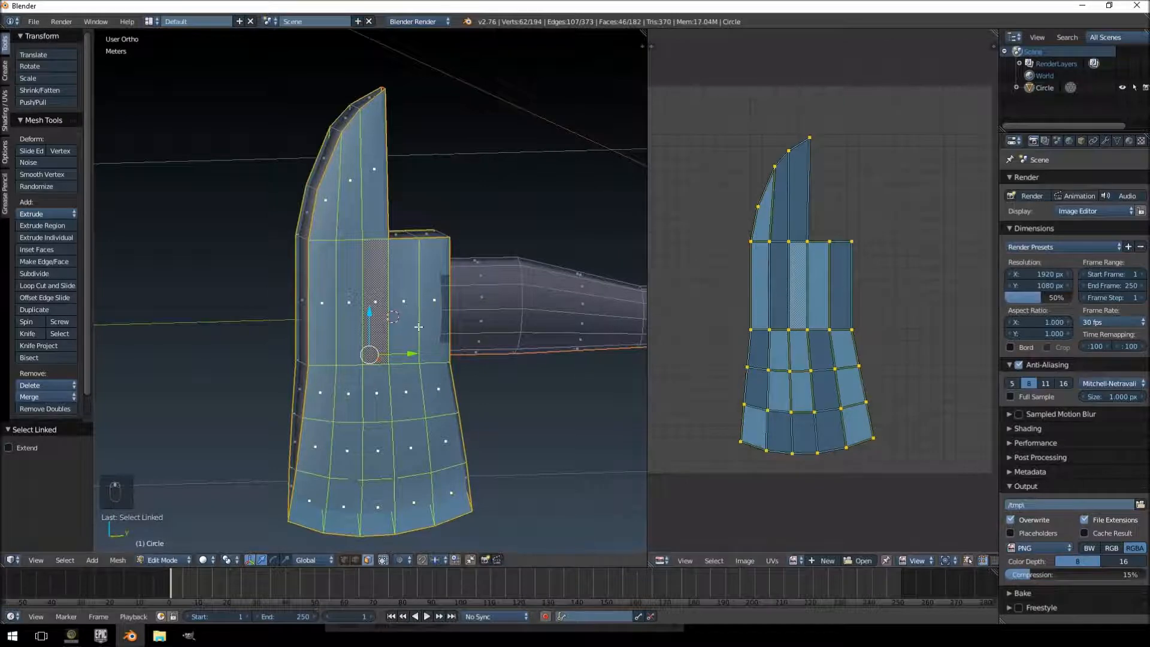
pyautogui.moveTo(404, 334); pyautogui.dragTo(346, 398, button='middle')
pyautogui.press('a')
pyautogui.press('a')
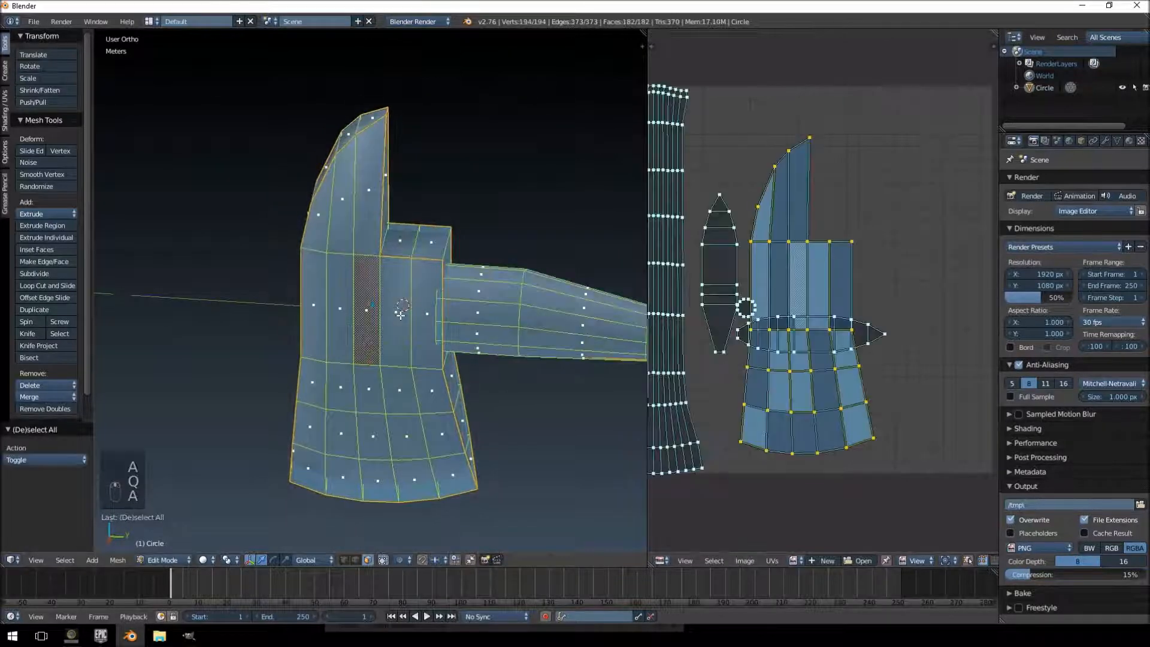
pyautogui.press('a')
pyautogui.press('a')
pyautogui.moveTo(426, 324); pyautogui.dragTo(476, 284, button='middle')
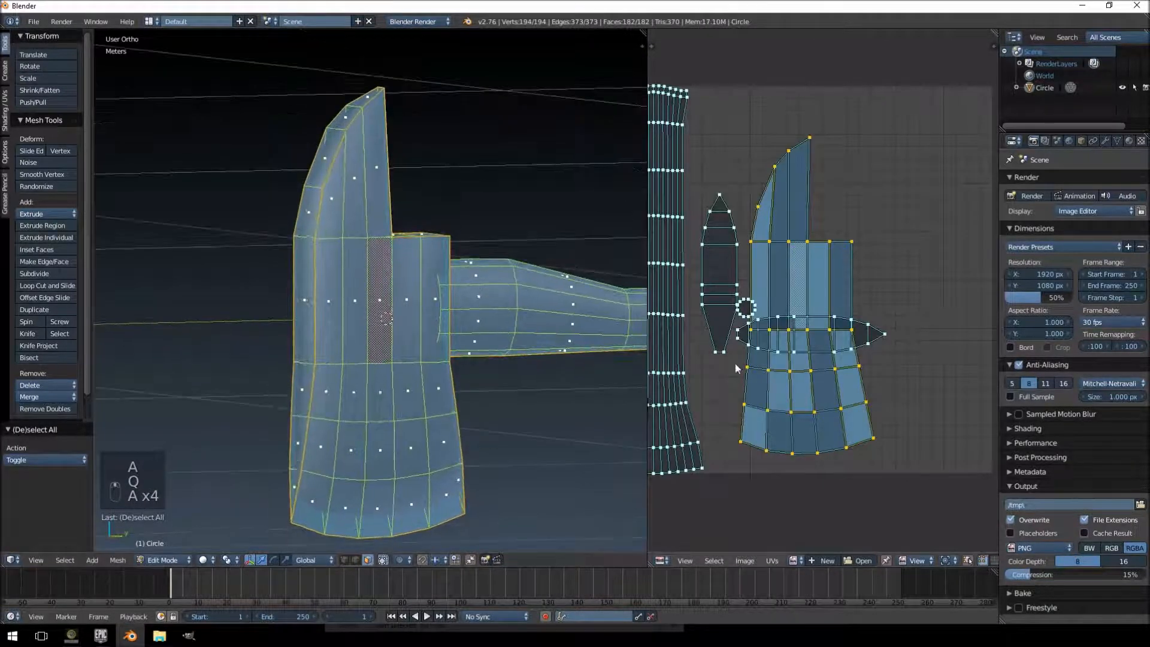
# - Select the horizontal pointed strip island overlapping the head in the UV editor and rotate it 90°
pyautogui.moveTo(748, 306); pyautogui.dragTo(769, 296, button='middle')
pyautogui.moveTo(419, 317); pyautogui.dragTo(449, 300, button='middle')
pyautogui.moveTo(779, 311); pyautogui.dragTo(810, 297, button='middle')
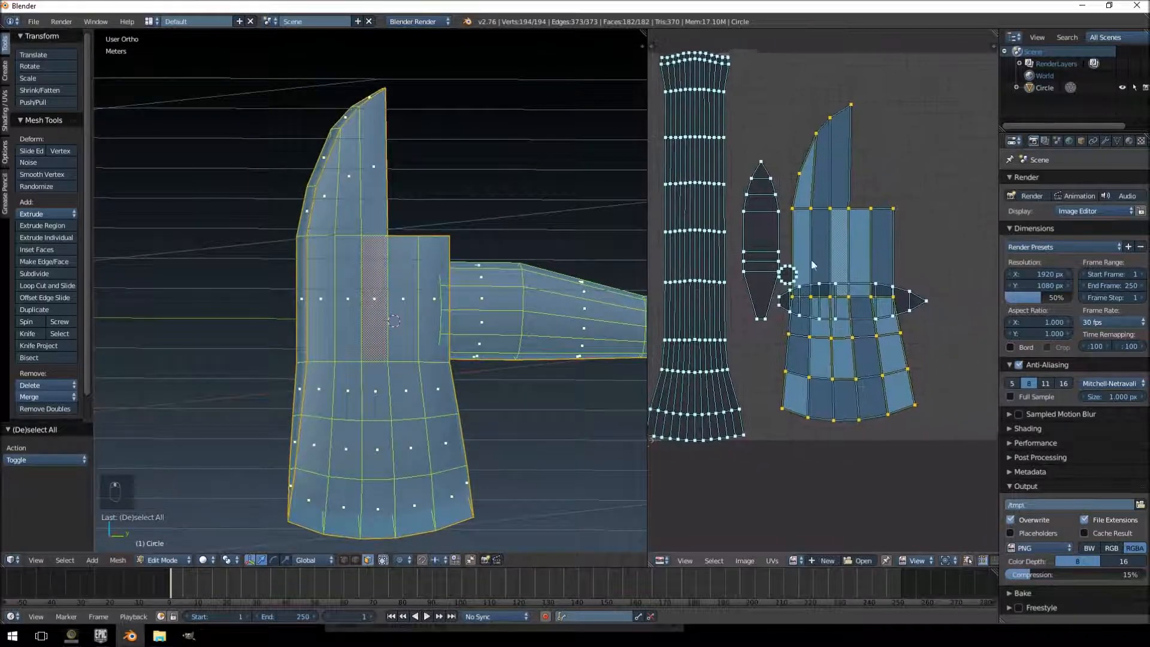
pyautogui.rightClick(837, 211)
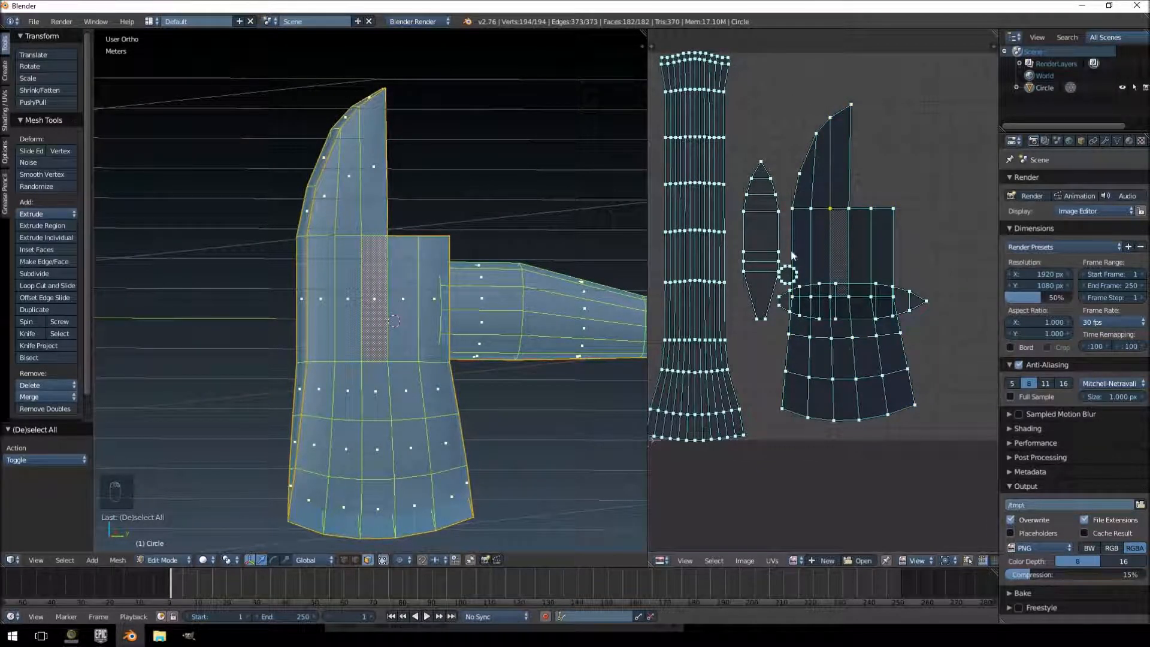
pyautogui.moveTo(912, 296); pyautogui.dragTo(879, 316, button='middle')
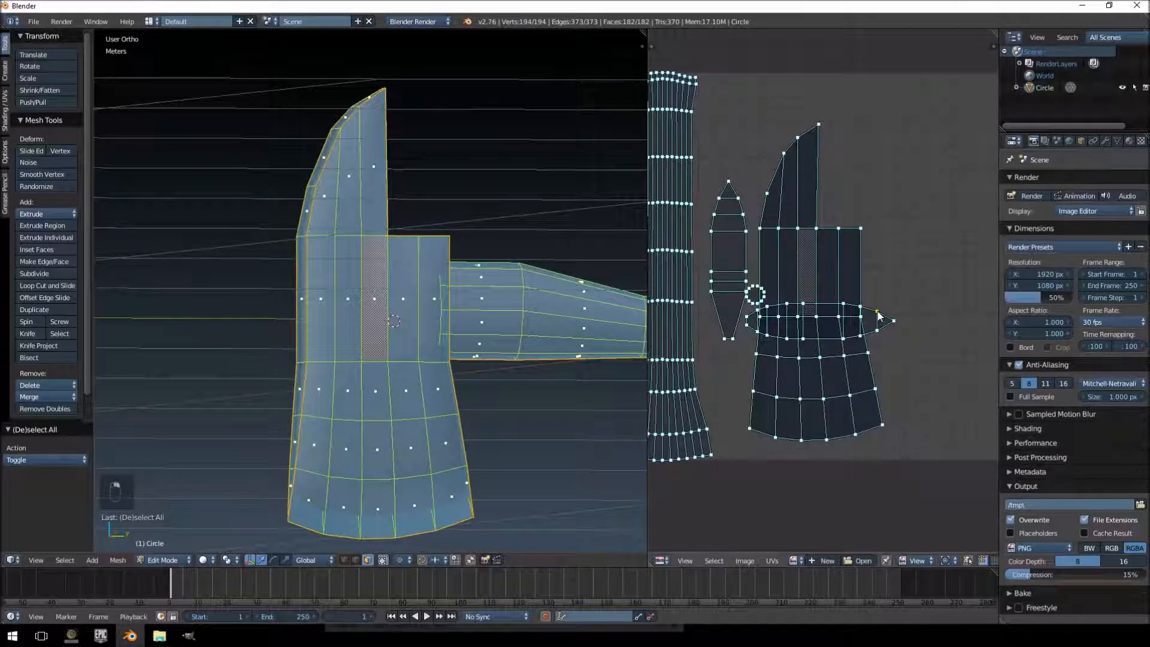
pyautogui.hotkey('ctrl', 'l')
pyautogui.write('r90')
pyautogui.press('Return')
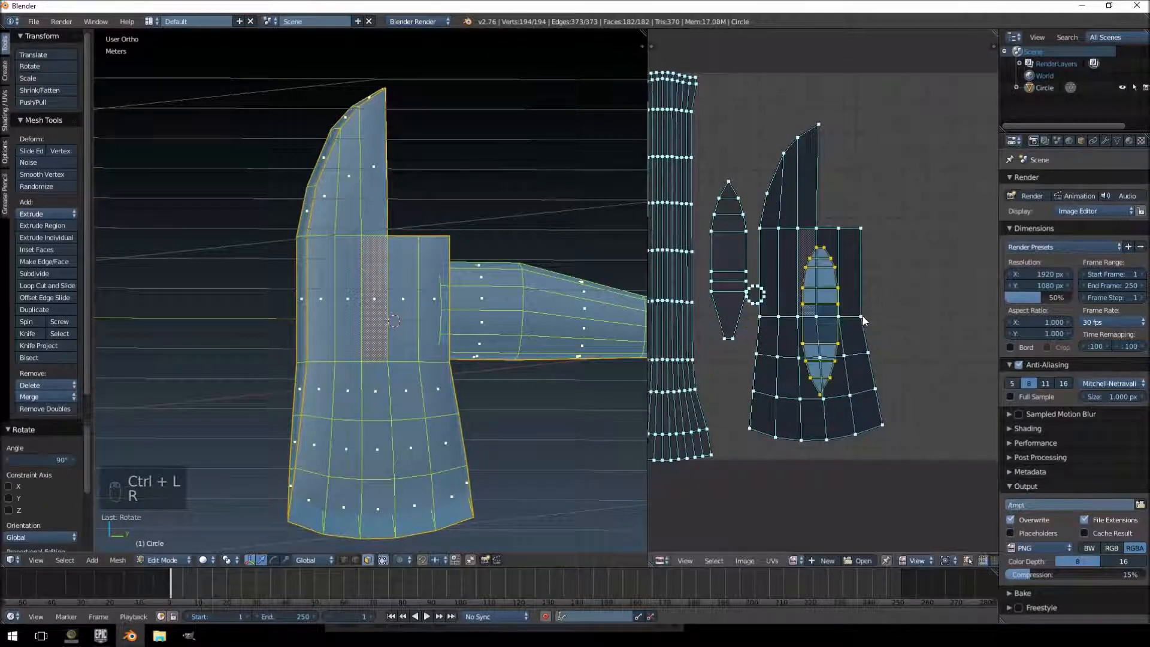
# - Try to stretch the rotated strip island along Y by about 1.59, and undo the scaling
pyautogui.press('s')
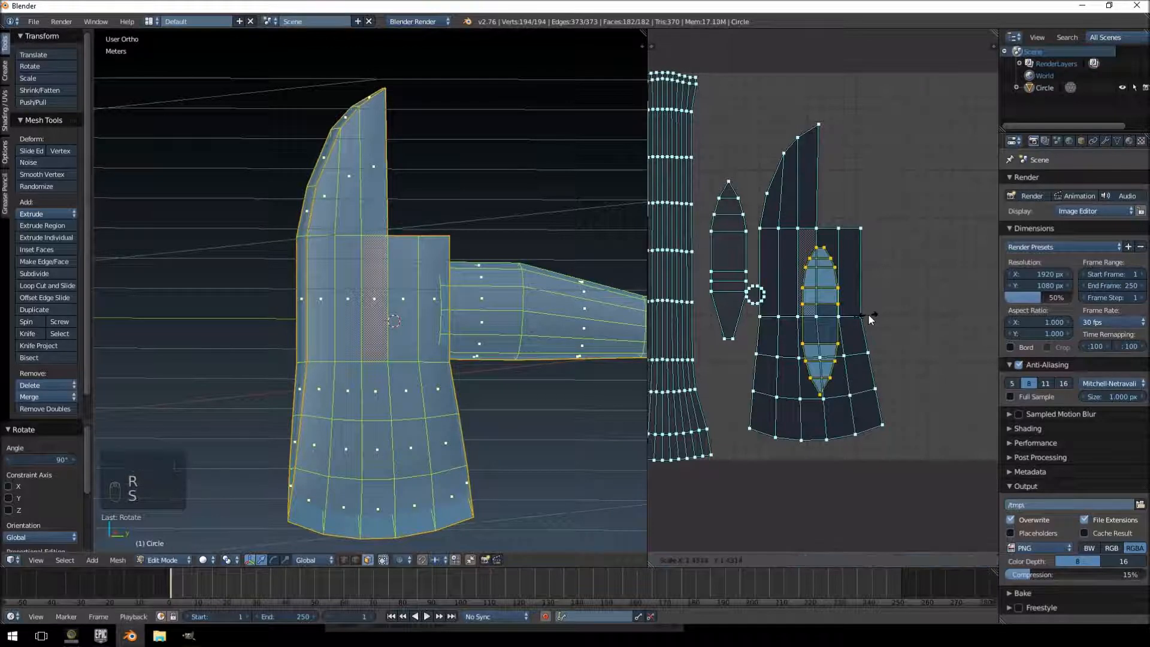
pyautogui.rightClick(904, 356)
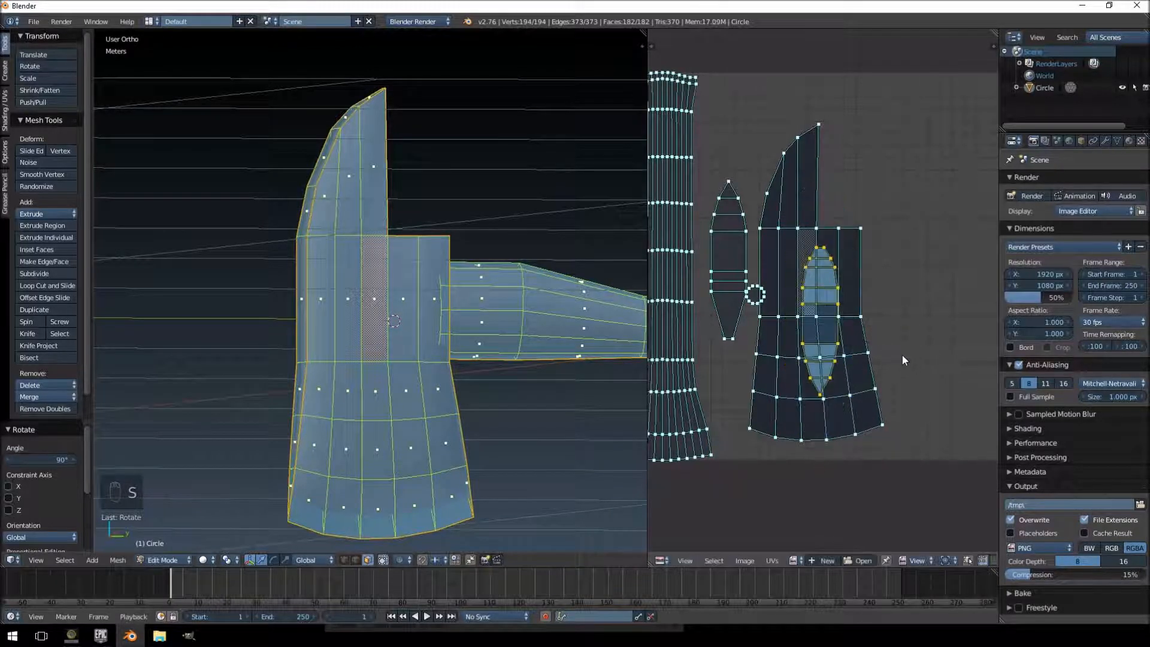
pyautogui.press('s')
pyautogui.press('y')
pyautogui.click(922, 418)
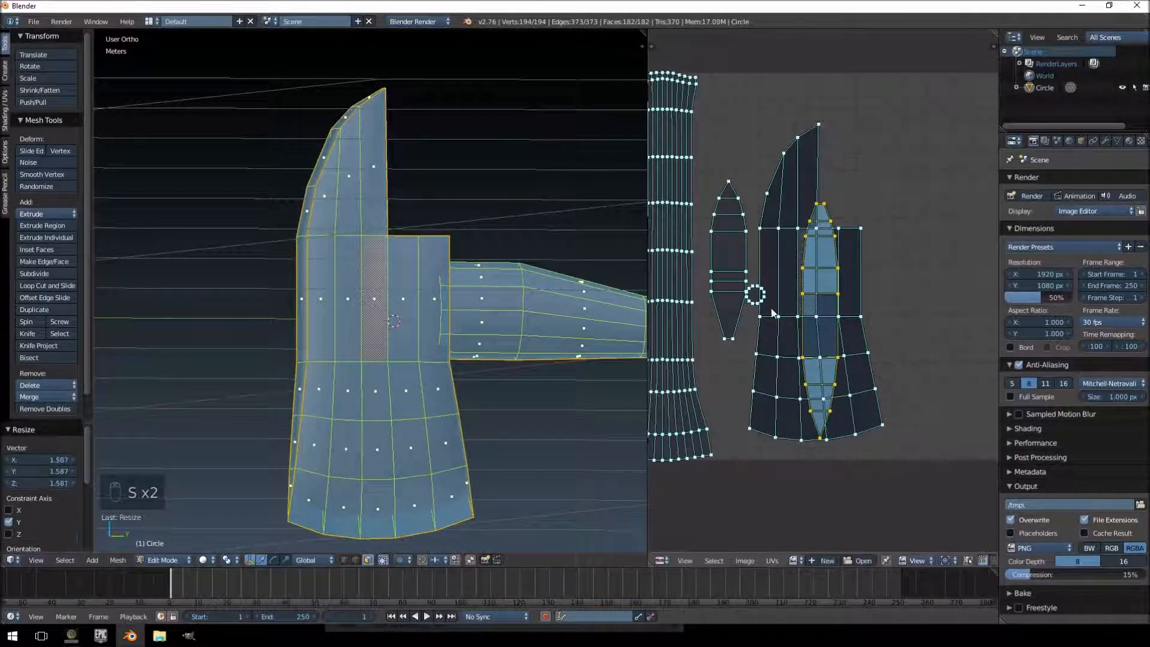
pyautogui.hotkey('ctrl', 'z')
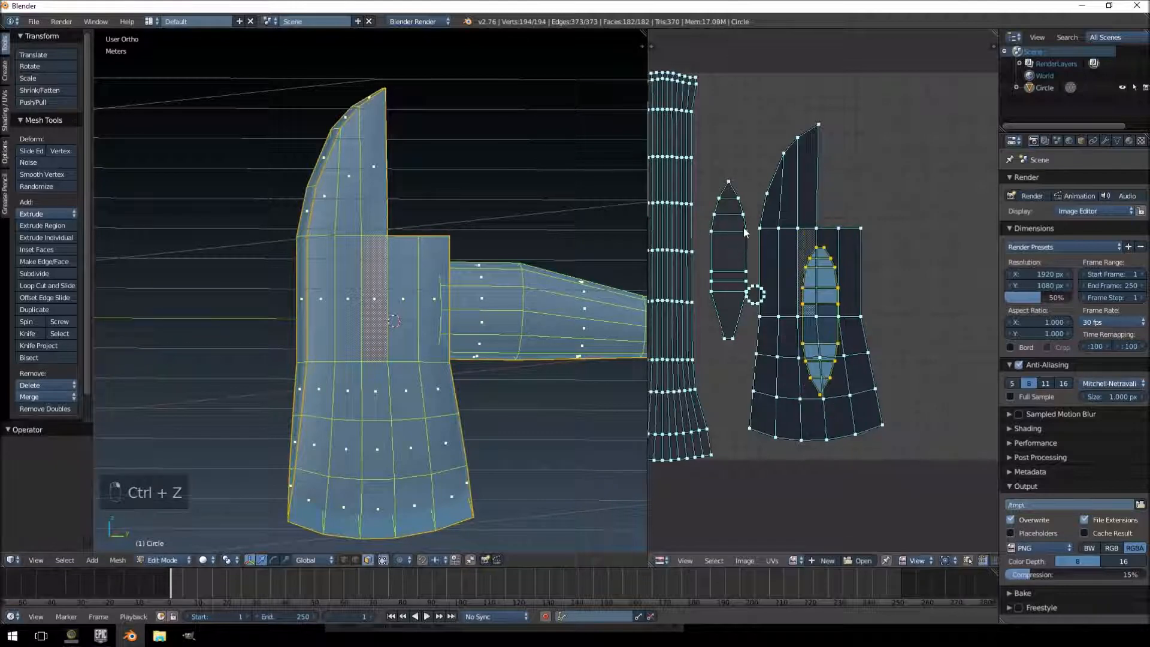
# - Select both pointed strip islands in the UV editor and stretch them together along Y to roughly match the head's length
pyautogui.hotkey('ctrl', 'l')
pyautogui.press('s')
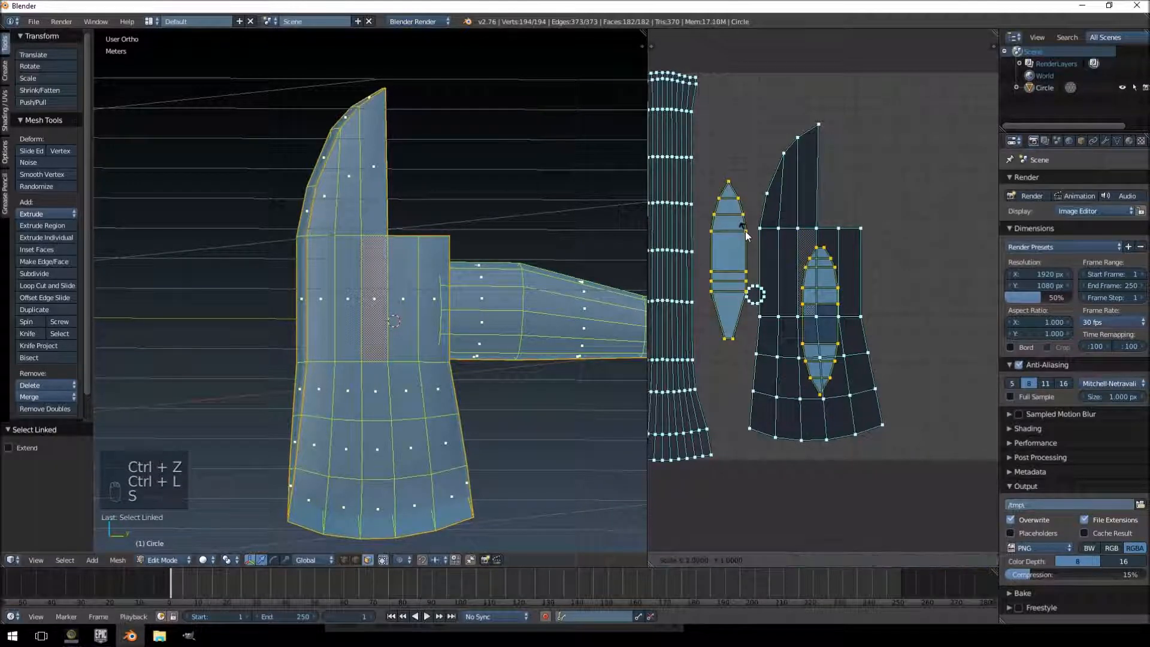
pyautogui.press('y')
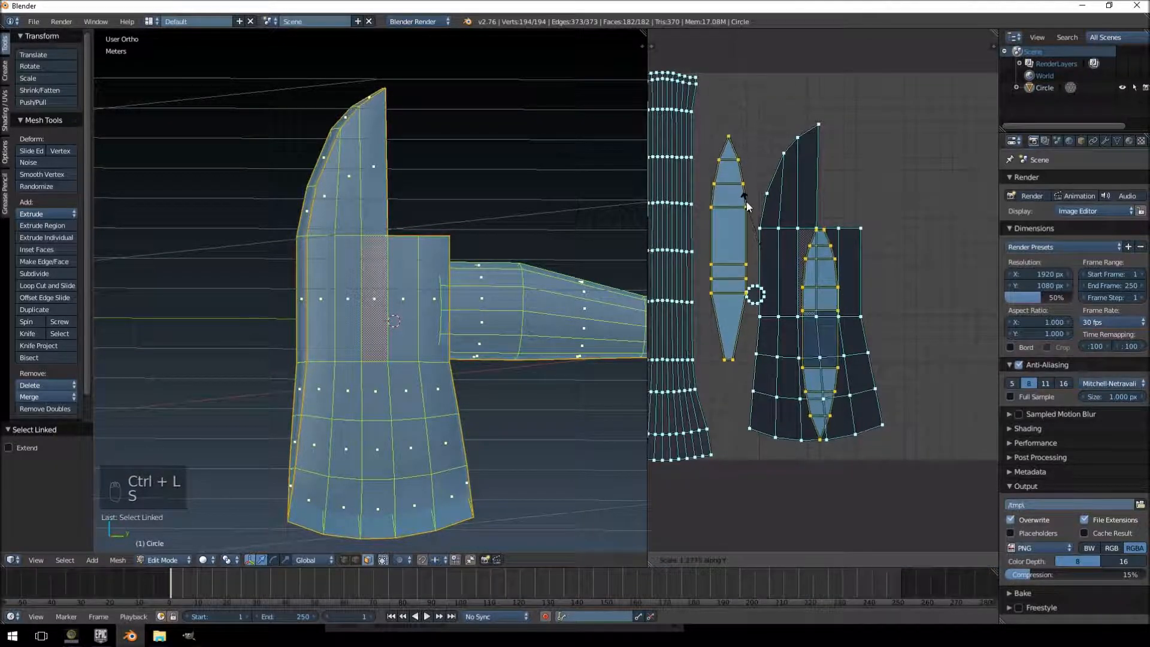
pyautogui.click(774, 210)
pyautogui.press('a')
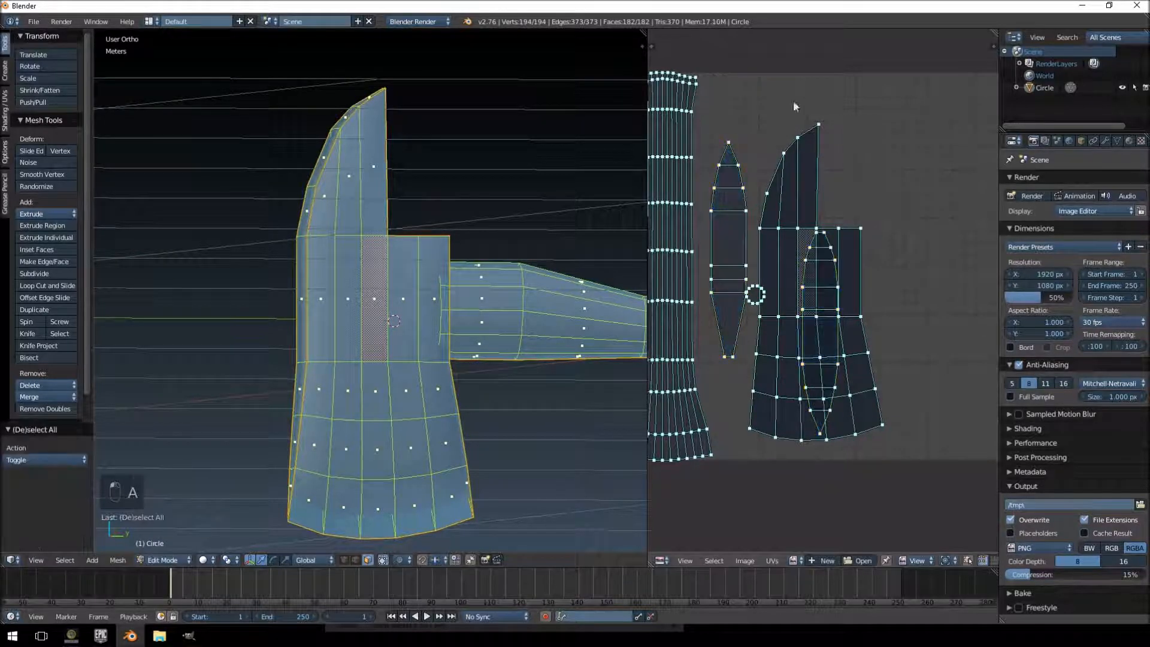
# - Rotate the linked head-side island 90° and place it horizontally along the upper edge of the UV space
pyautogui.rightClick(797, 138)
pyautogui.keyDown('shift'); pyautogui.rightClick(818, 124); pyautogui.keyUp('shift')
pyautogui.hotkey('ctrl', 'l')
pyautogui.press('g')
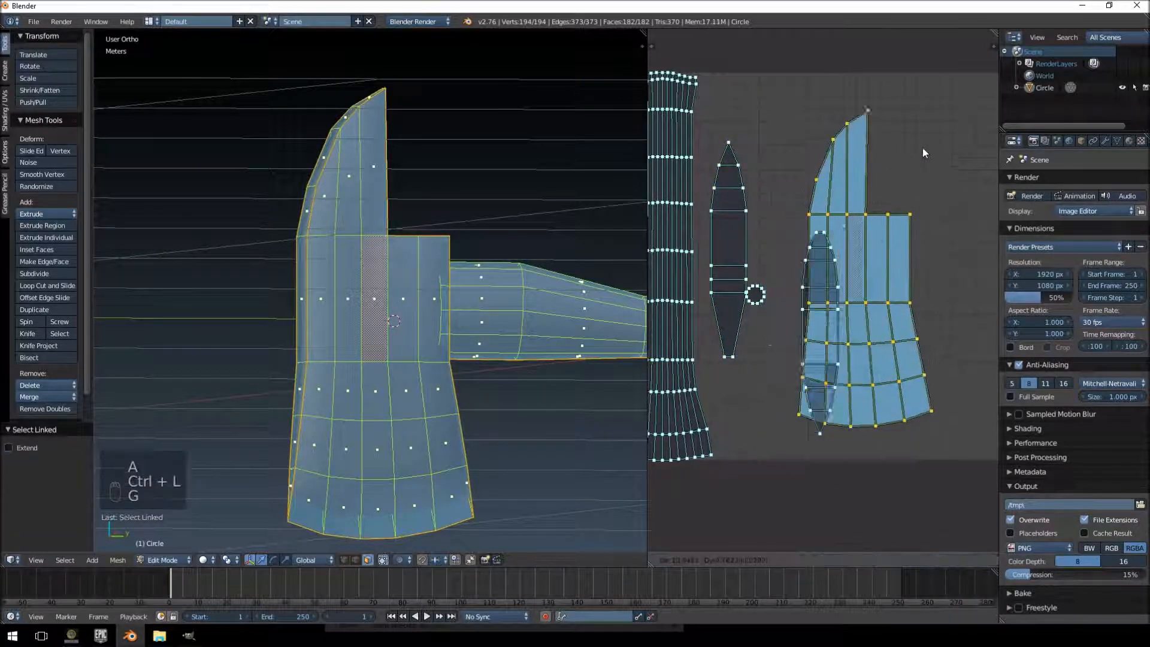
pyautogui.click(835, 203)
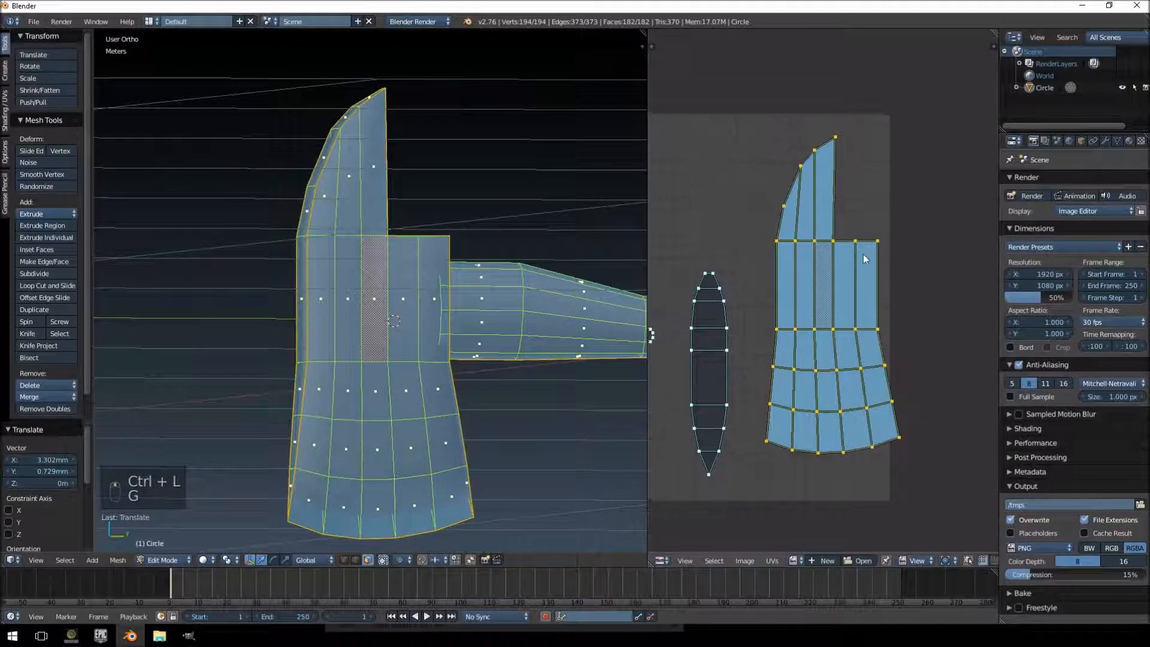
pyautogui.moveTo(863, 254); pyautogui.dragTo(939, 250, button='middle')
pyautogui.write('gr90')
pyautogui.click(939, 249)
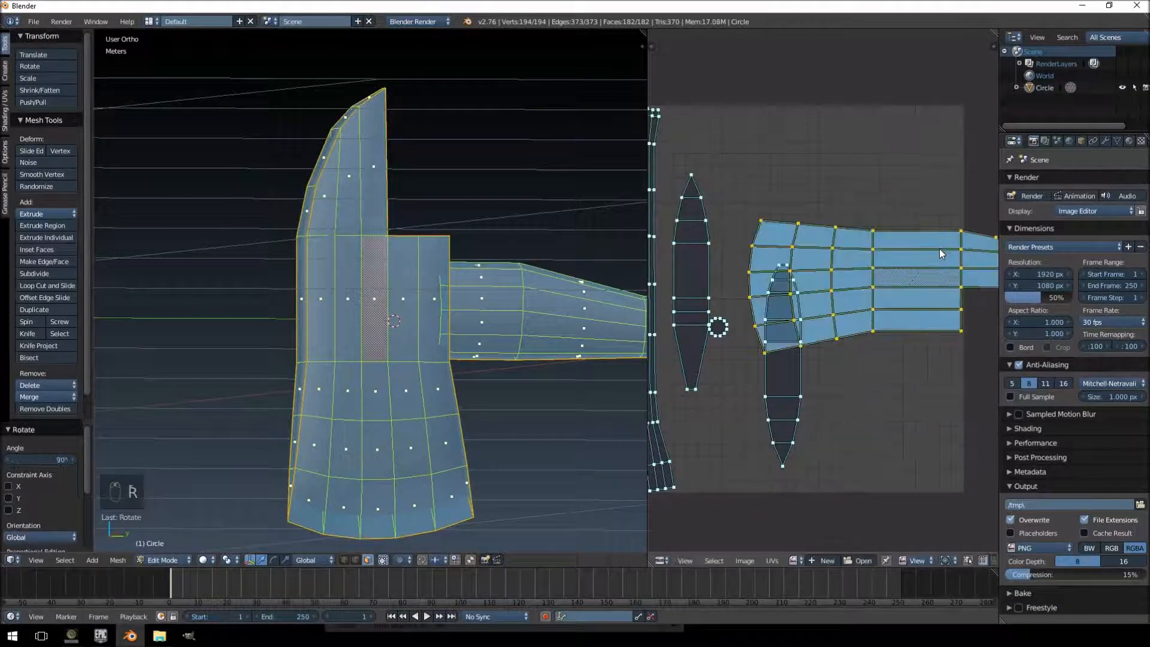
pyautogui.press('g')
pyautogui.click(821, 139)
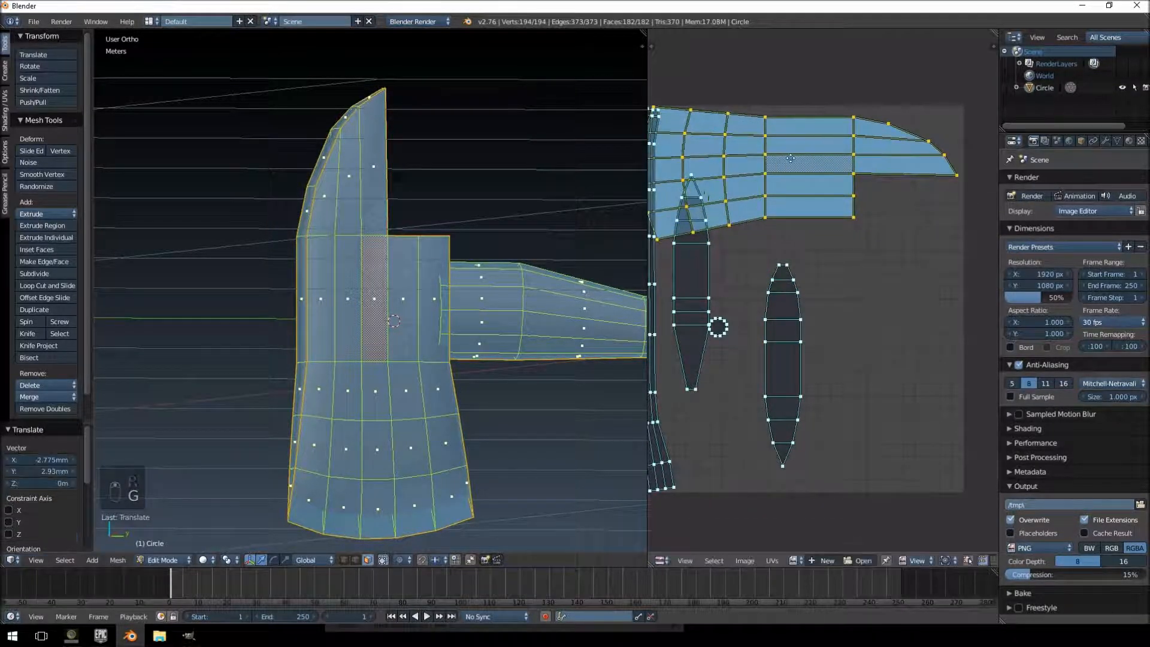
# - Rotate the handle's UV island 90° and place it horizontally along the lower edge of the UV space
pyautogui.moveTo(721, 262); pyautogui.dragTo(800, 247, button='middle')
pyautogui.rightClick(801, 254)
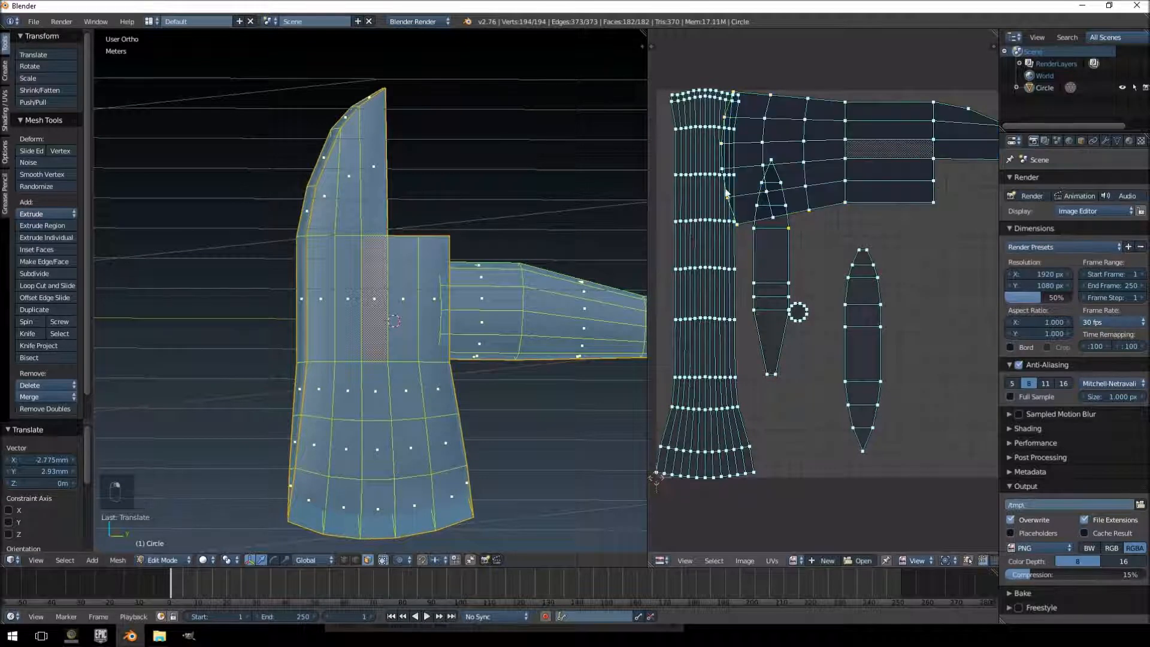
pyautogui.keyDown('shift'); pyautogui.rightClick(741, 102); pyautogui.keyUp('shift')
pyautogui.hotkey('ctrl', 'l')
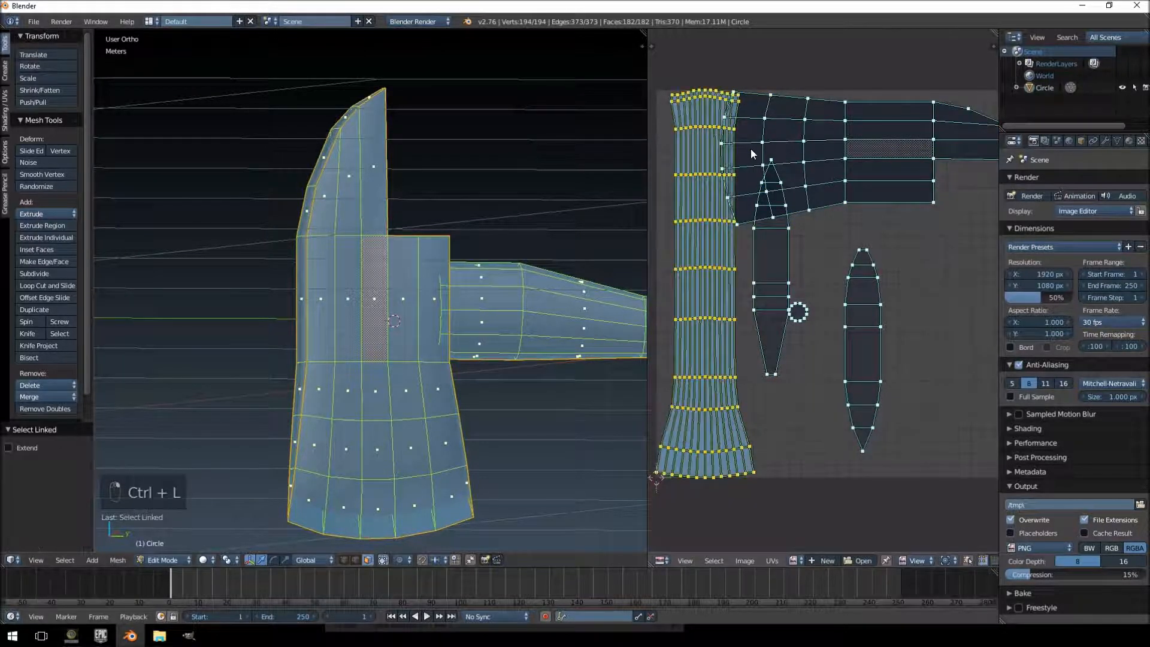
pyautogui.write('r90')
pyautogui.press('Return')
pyautogui.press('g')
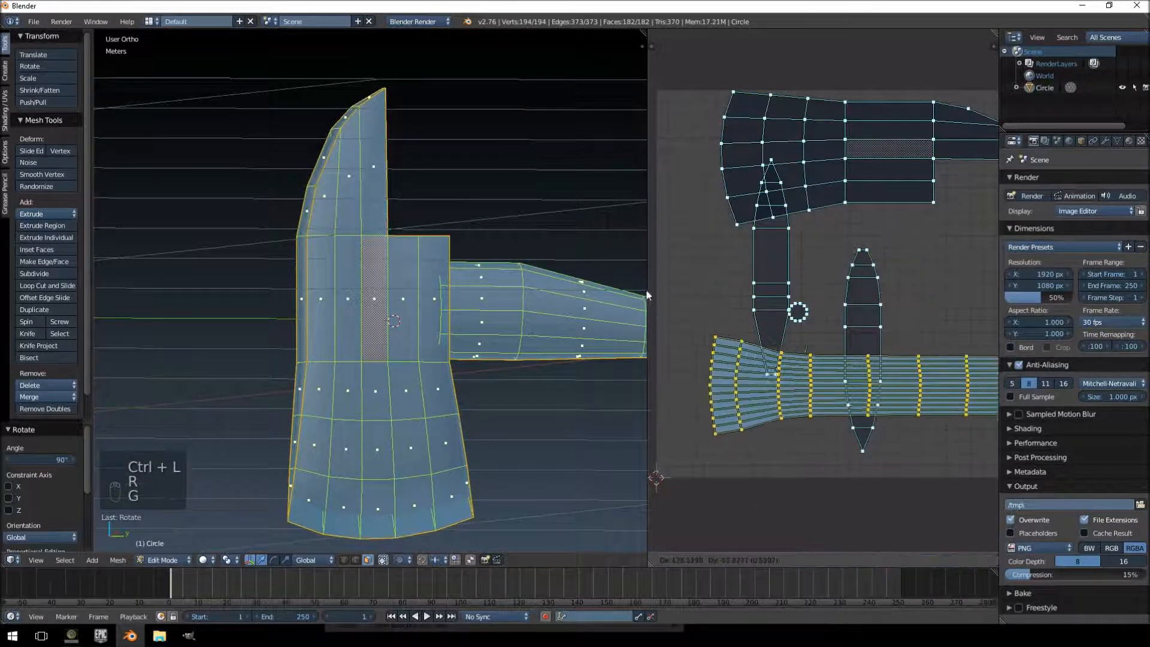
pyautogui.click(915, 256)
# - Scale the head-side island up by about 1.104, widen the UV editor area, and reposition the island within the UV space's upper part
pyautogui.rightClick(785, 206)
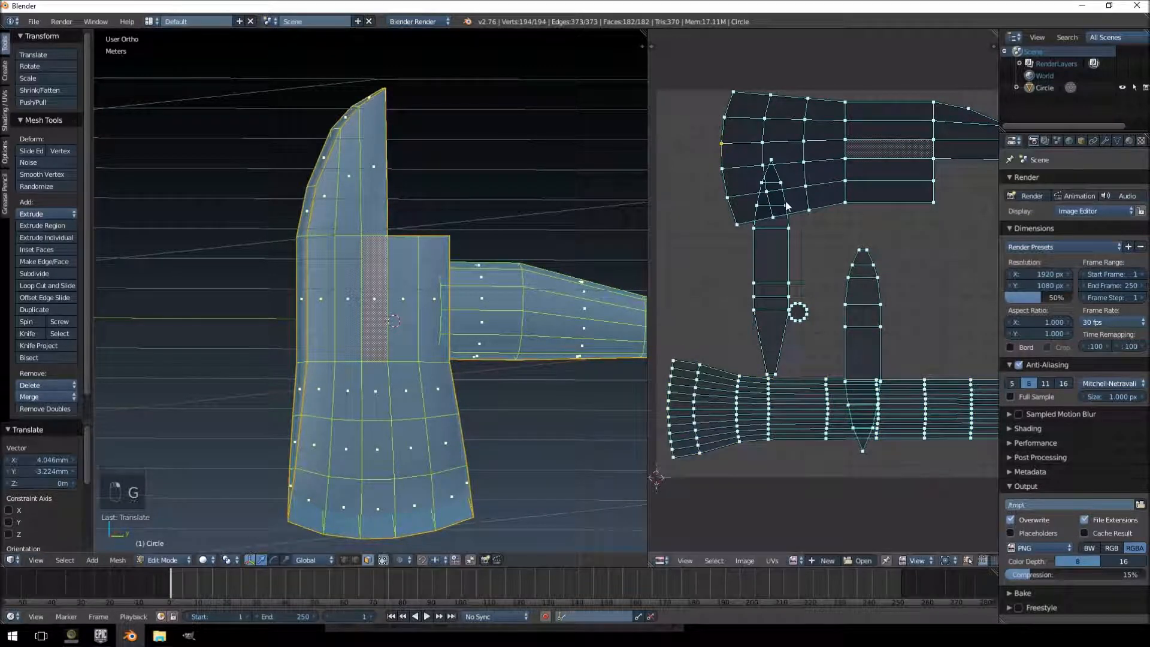
pyautogui.hotkey('ctrl', 'l')
pyautogui.press('g')
pyautogui.press('s')
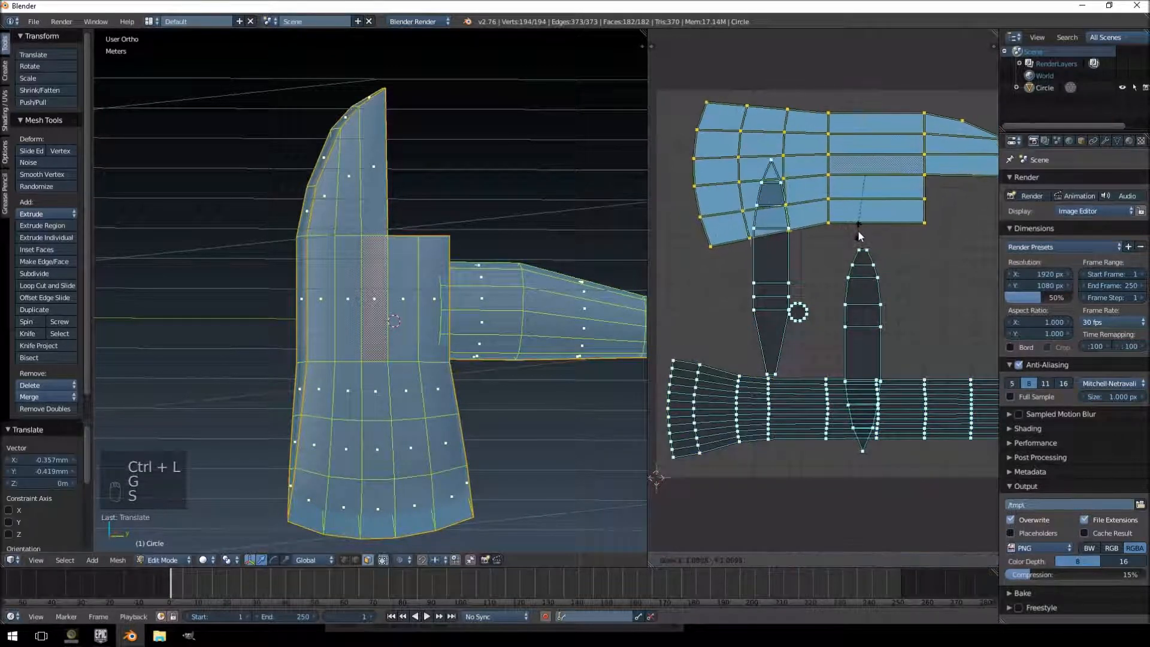
pyautogui.click(867, 224)
pyautogui.moveTo(867, 225); pyautogui.dragTo(787, 249, button='middle')
pyautogui.scroll(-3, 894, 225)
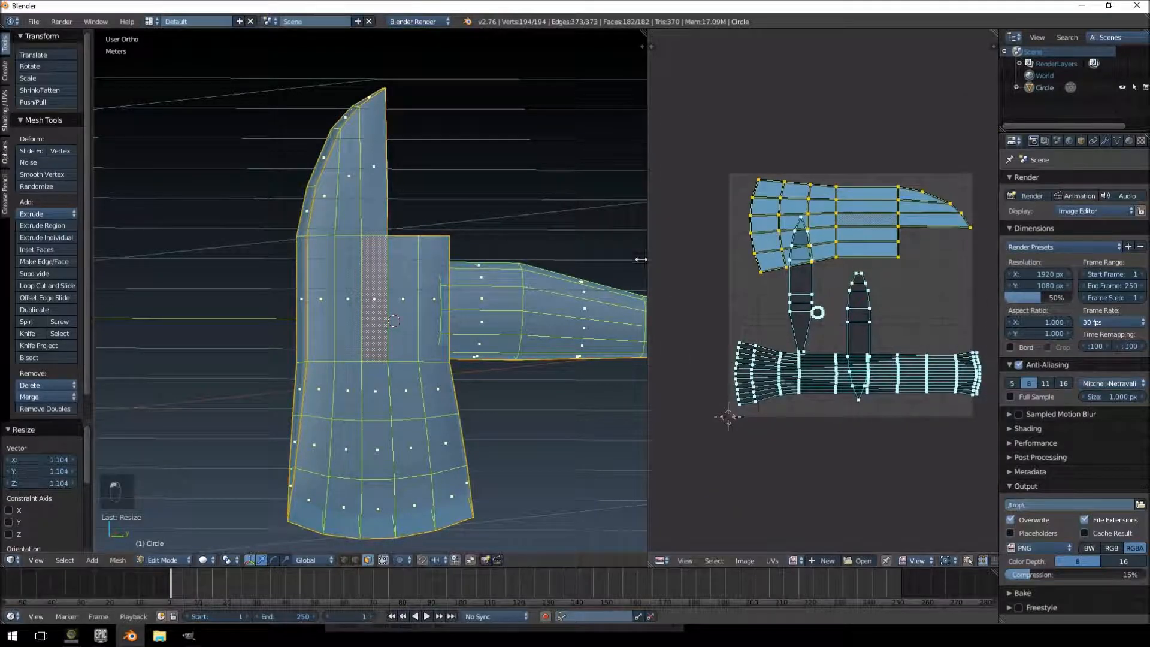
pyautogui.moveTo(648, 258); pyautogui.dragTo(561, 259)
pyautogui.scroll(2, 832, 230)
pyautogui.press('g')
pyautogui.click(828, 233)
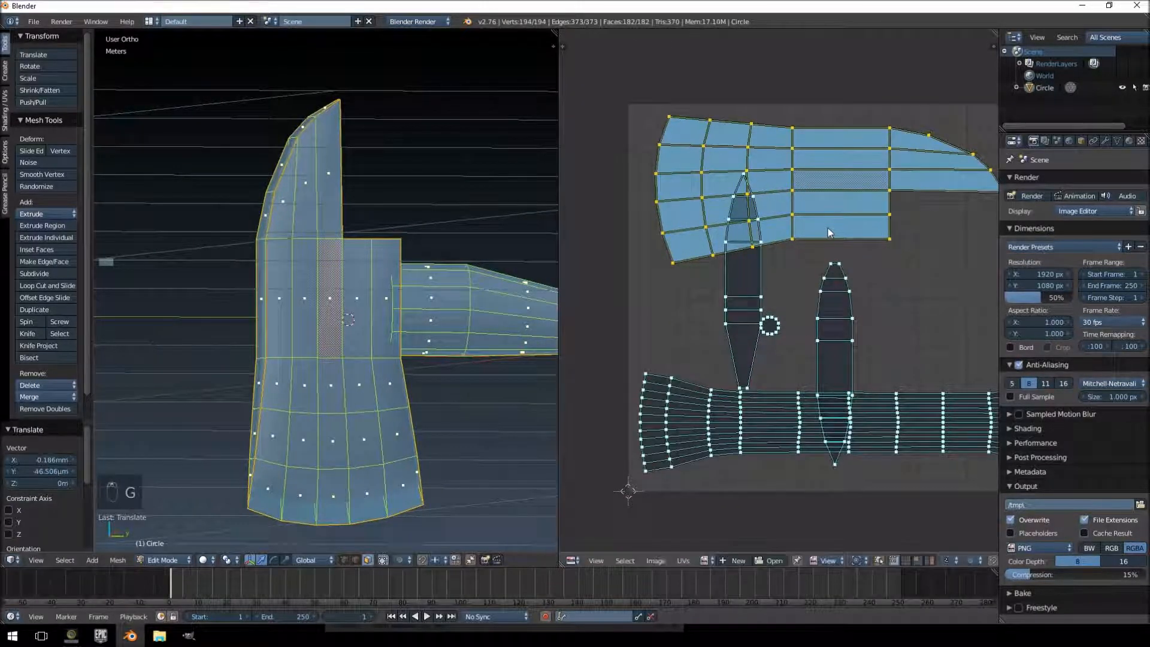
# - Rotate the pointed strip island overlapping the head's blade 90° and move it into the space beneath the head's spike
pyautogui.rightClick(765, 296)
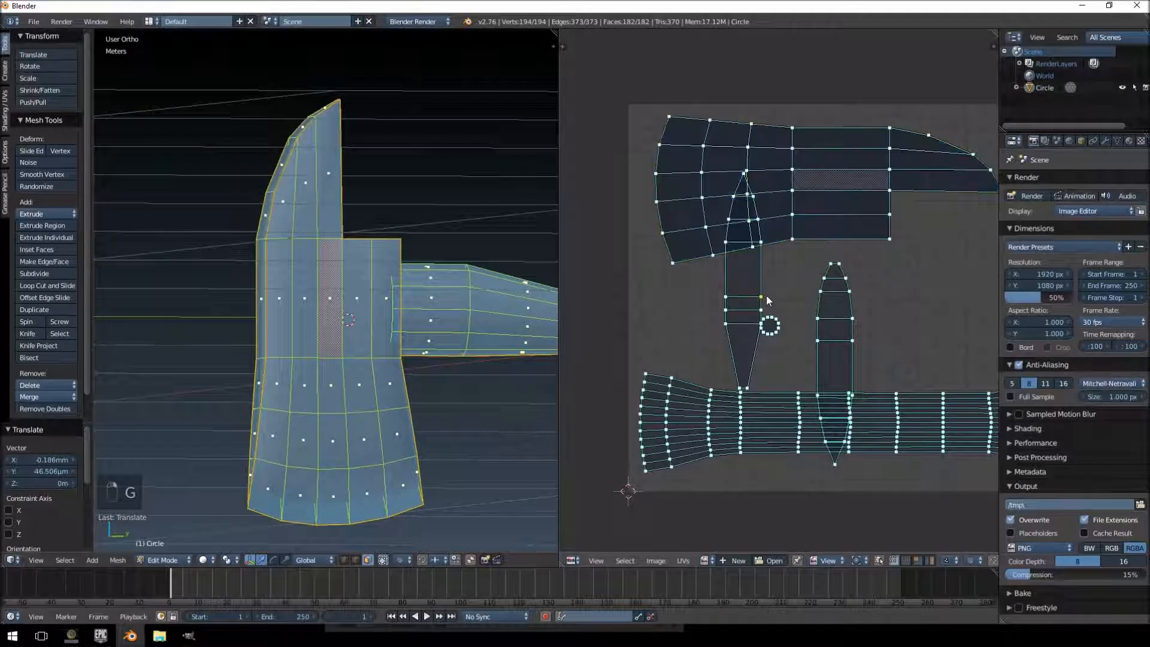
pyautogui.hotkey('ctrl', 'l')
pyautogui.write('90')
pyautogui.press('Return')
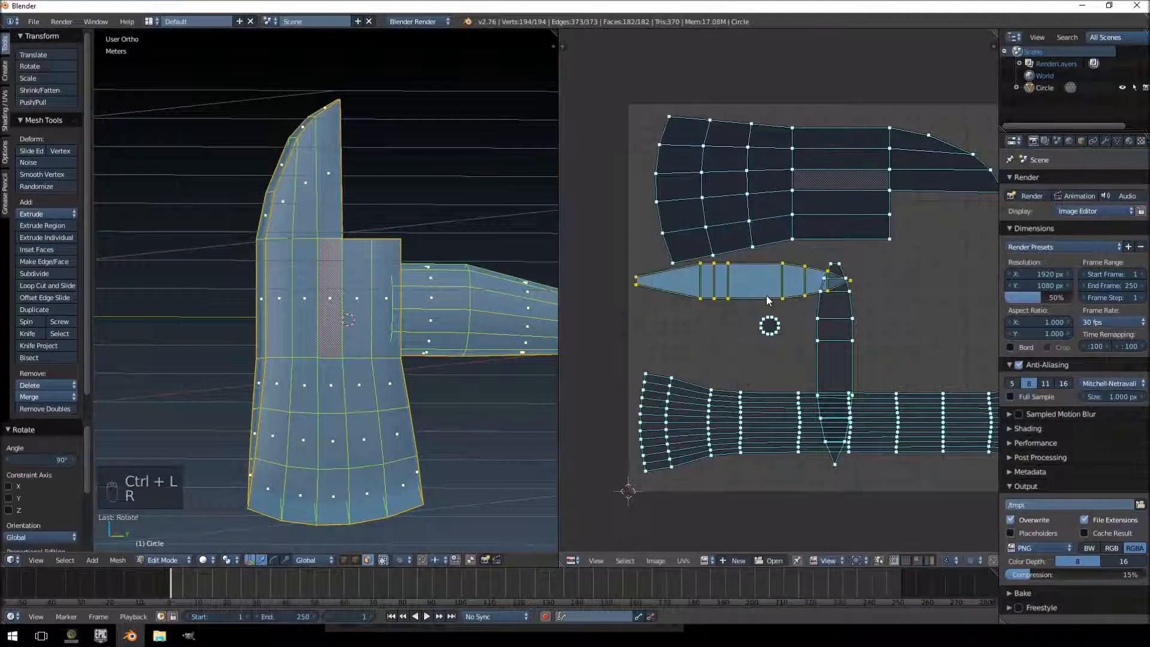
pyautogui.press('g')
pyautogui.click(924, 291)
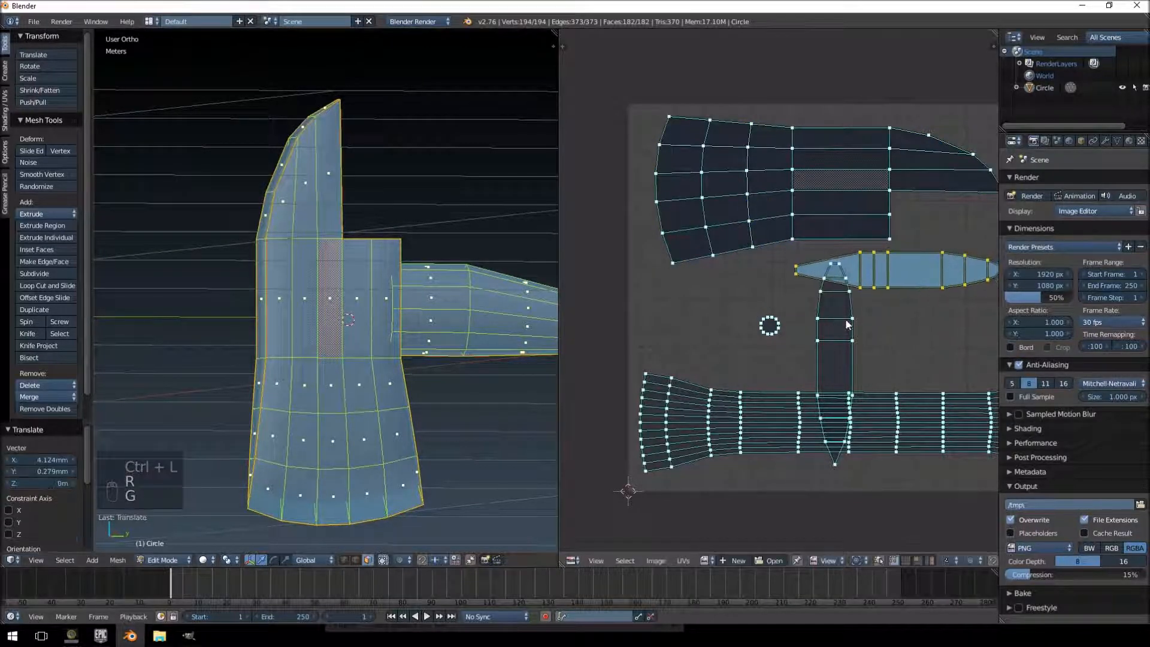
# - Rotate the remaining vertical strip island 90° and place it horizontally beneath the head's blade, clear of the handle island
pyautogui.rightClick(850, 322)
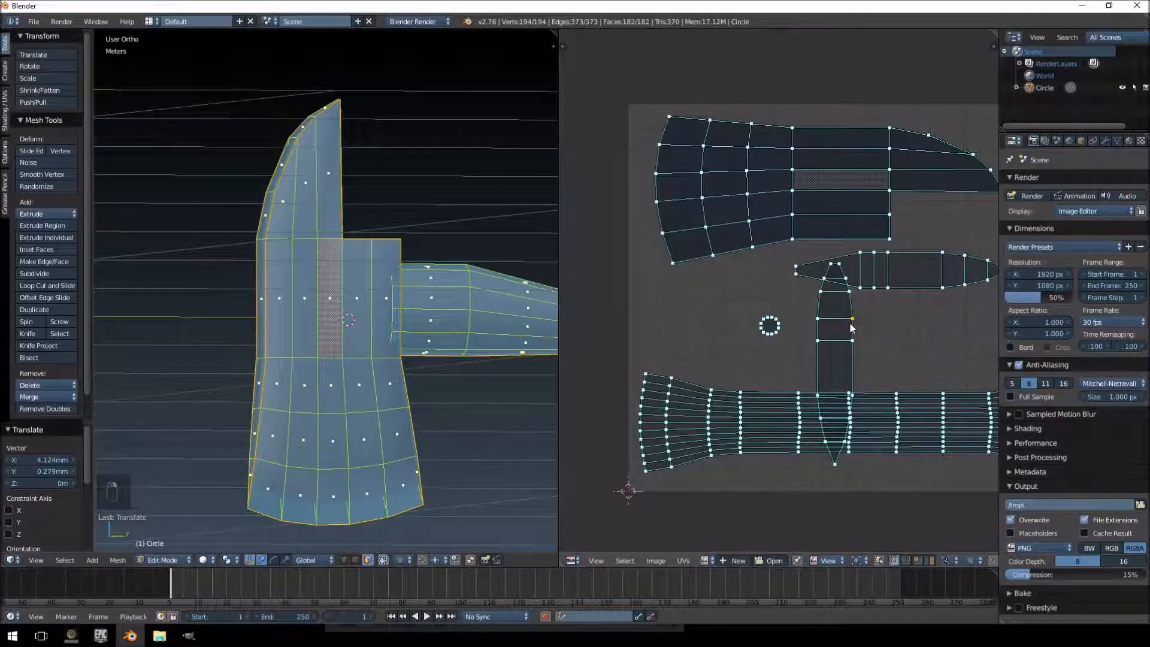
pyautogui.hotkey('ctrl', 'l')
pyautogui.write('r90')
pyautogui.press('Return')
pyautogui.press('g')
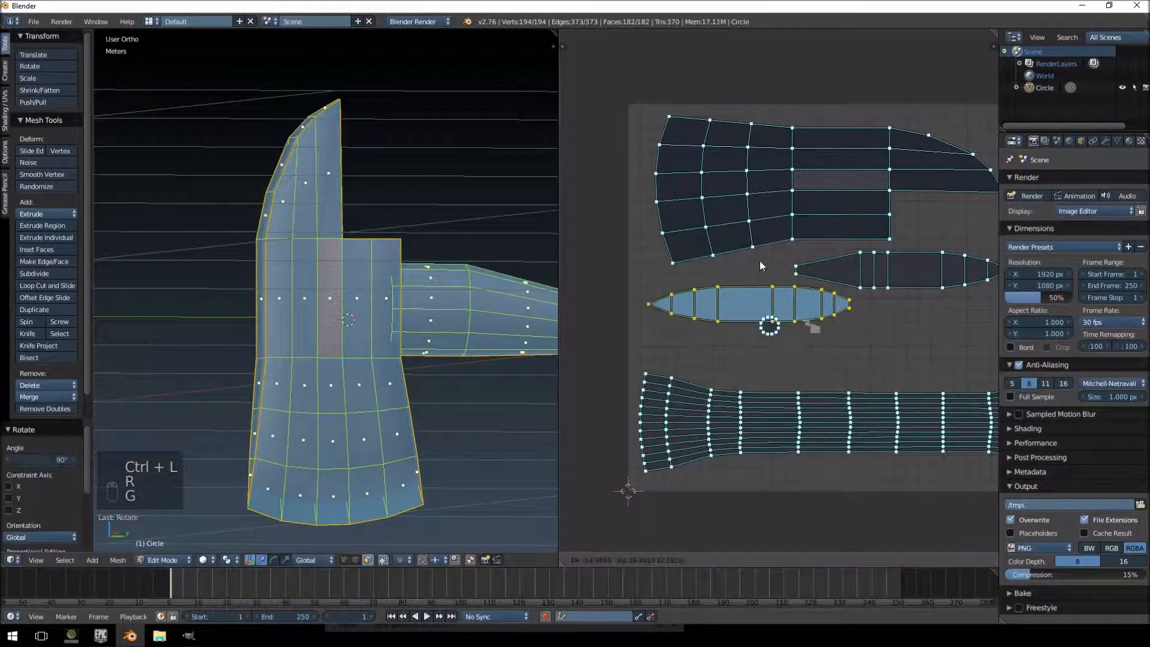
pyautogui.click(746, 257)
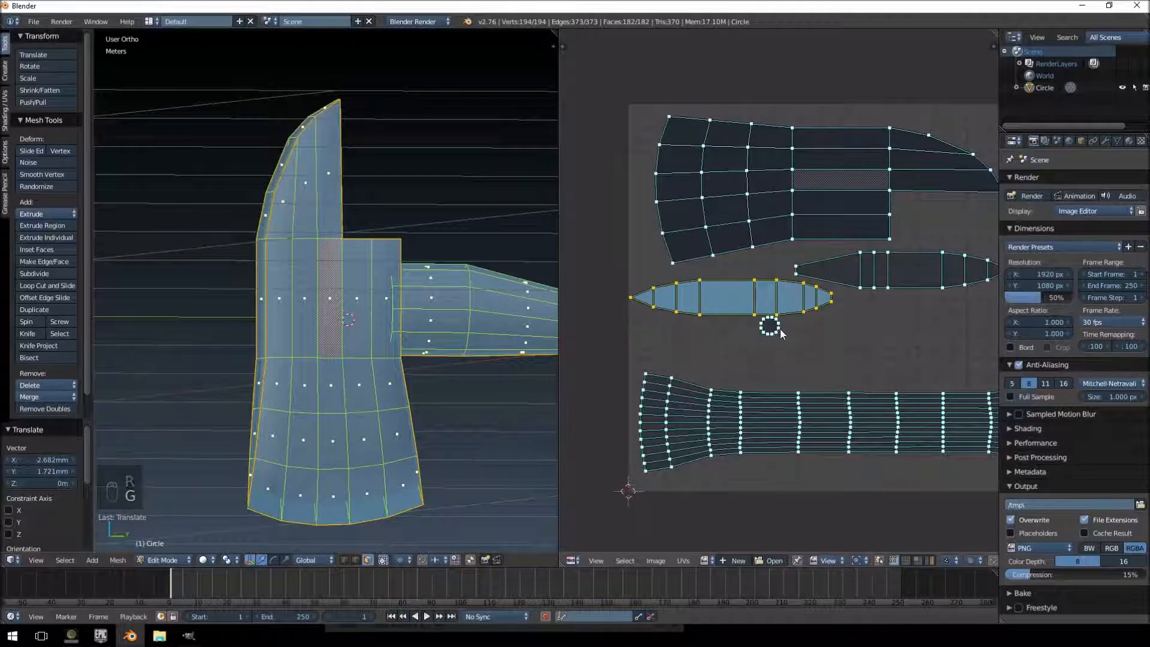
# - Move the small circular island into the gap between the head island and the two pointed strips
pyautogui.rightClick(778, 329)
pyautogui.hotkey('ctrl', 'l')
pyautogui.press('g')
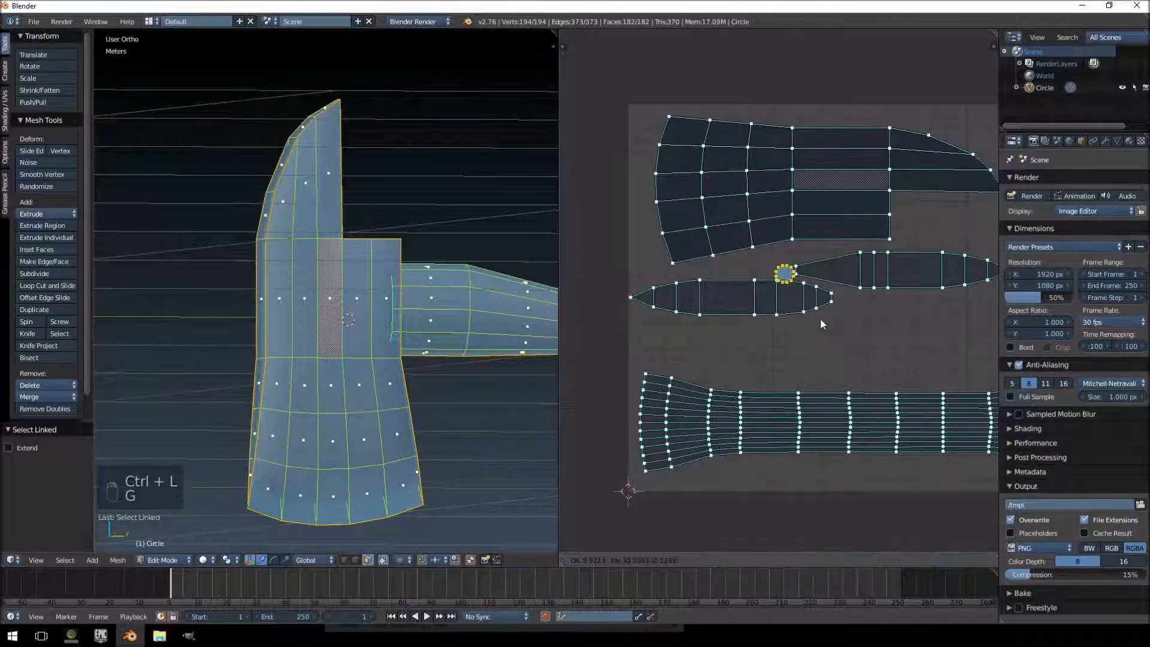
pyautogui.click(815, 311)
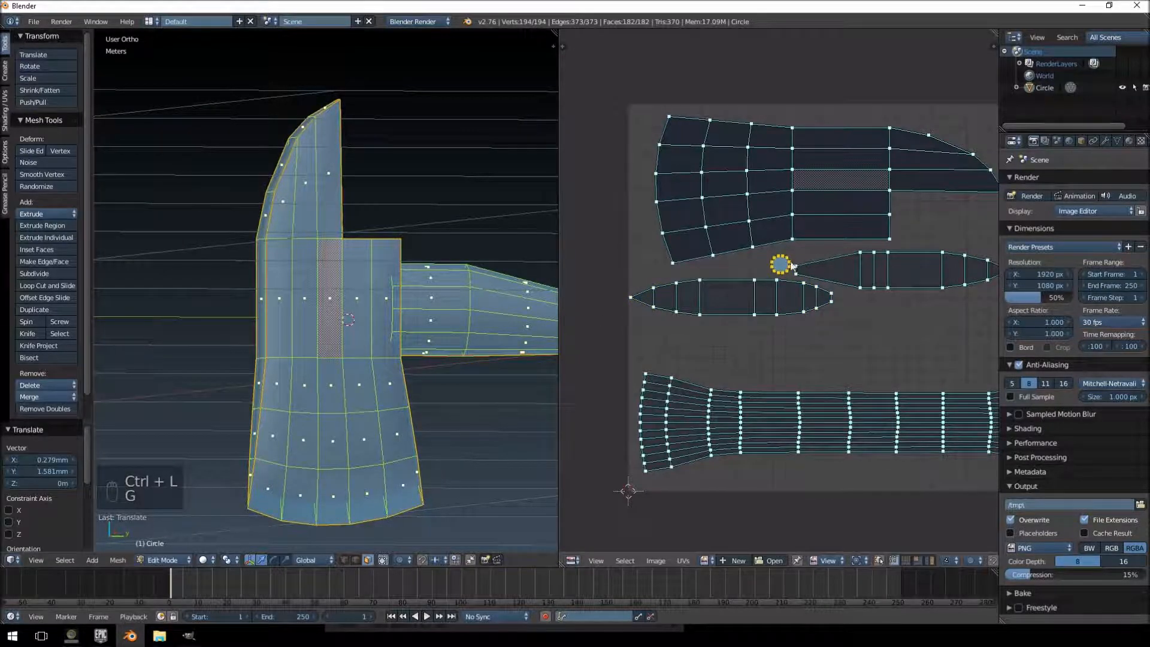
# - Select the uppermost lengthwise row of vertices on the handle island and flatten it by scaling to 0 along Y
pyautogui.moveTo(335, 311); pyautogui.dragTo(264, 330, button='middle')
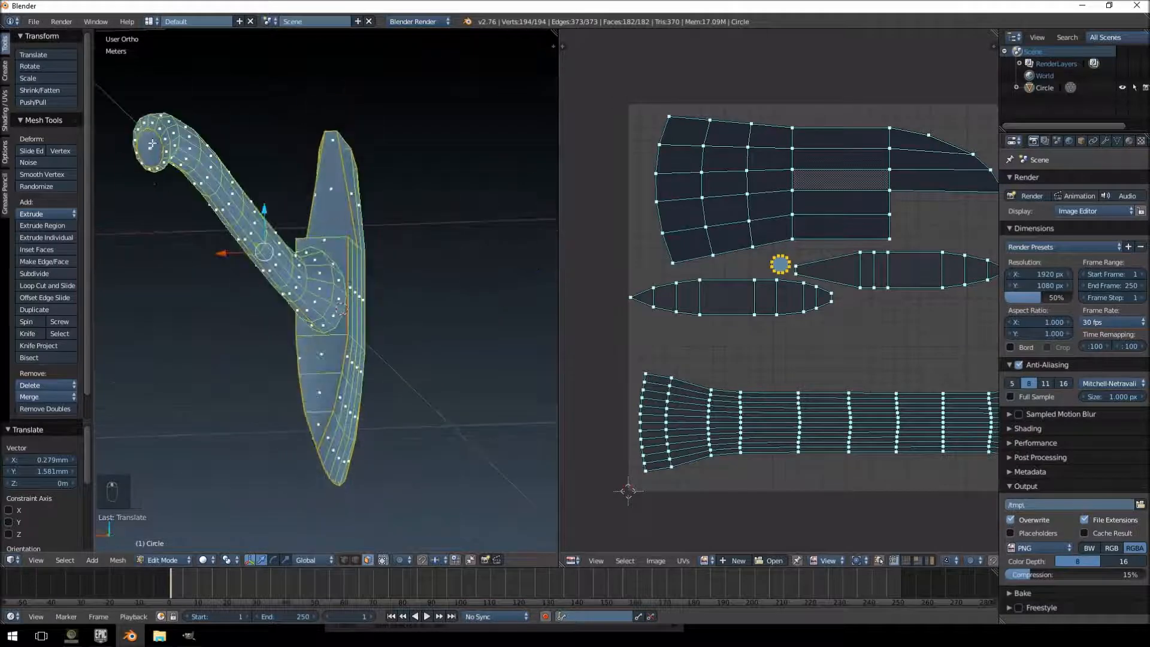
pyautogui.press('a')
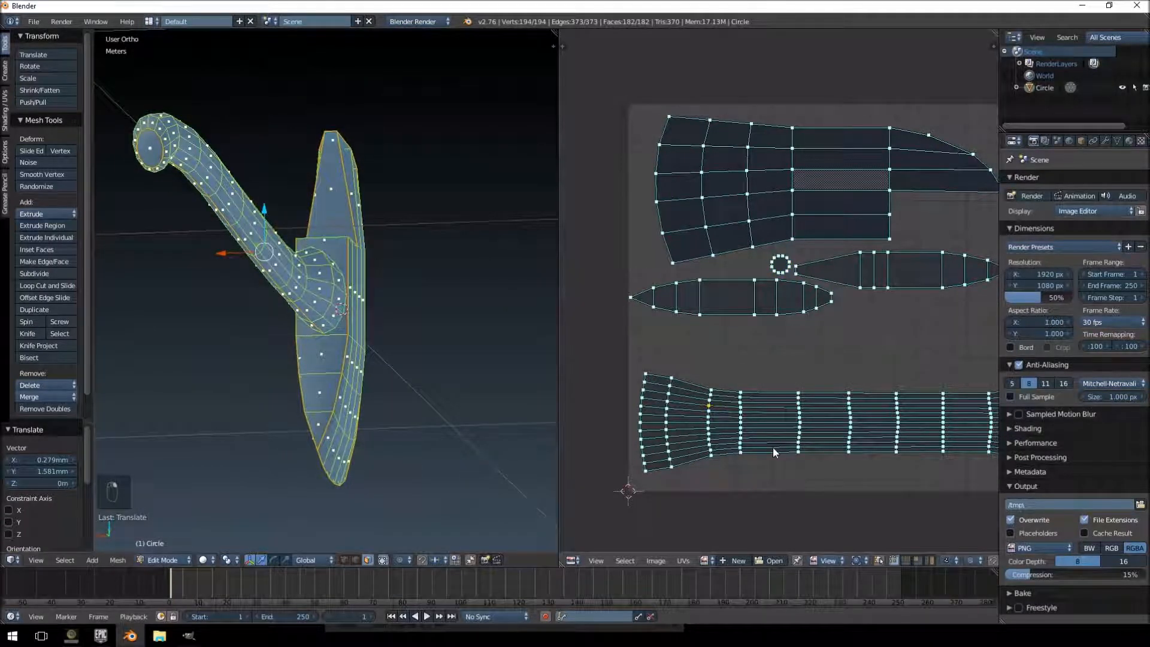
pyautogui.moveTo(776, 437); pyautogui.dragTo(743, 384, button='middle')
pyautogui.moveTo(933, 379); pyautogui.dragTo(861, 365, button='middle')
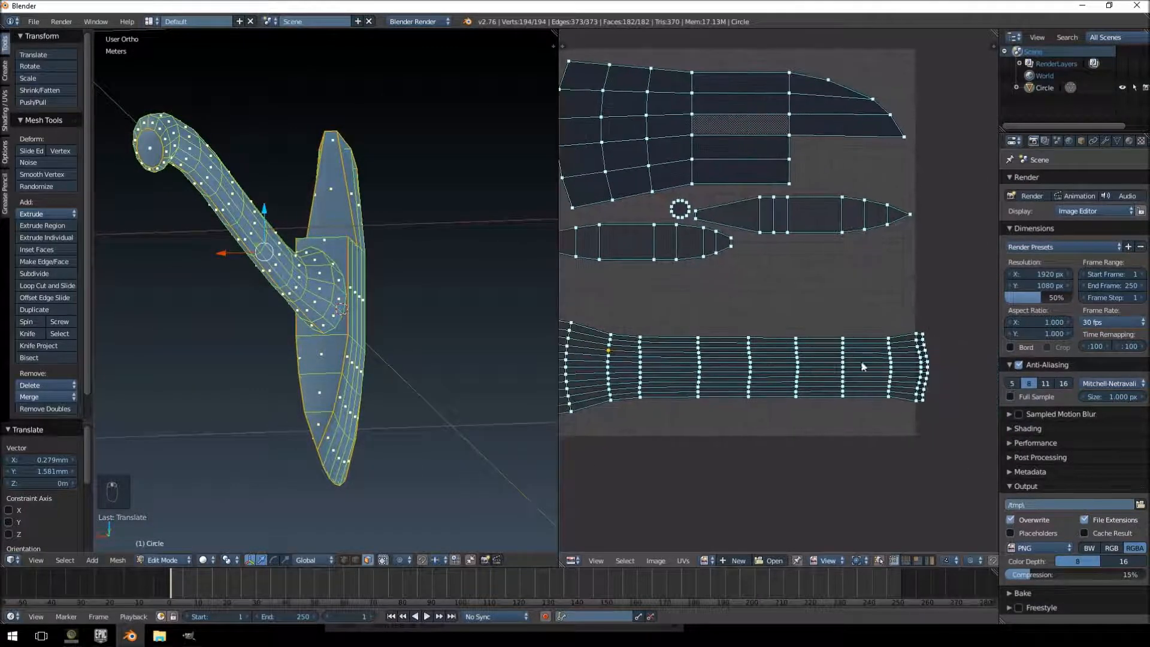
pyautogui.moveTo(680, 321); pyautogui.dragTo(761, 315, button='middle')
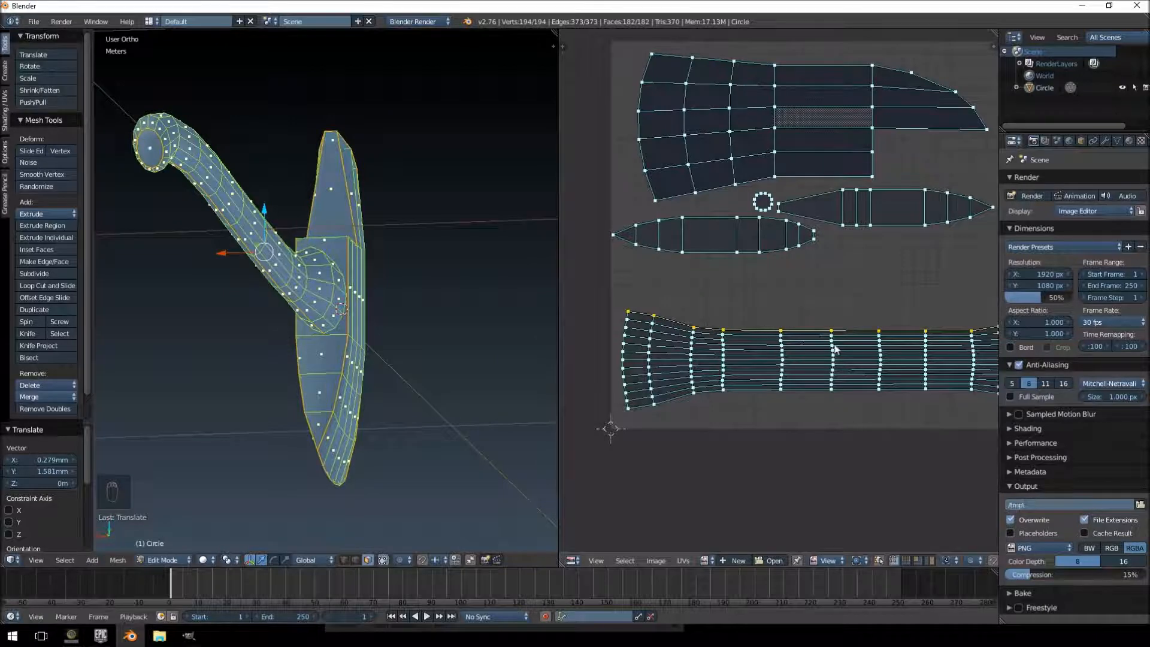
pyautogui.moveTo(826, 346); pyautogui.dragTo(769, 332, button='middle')
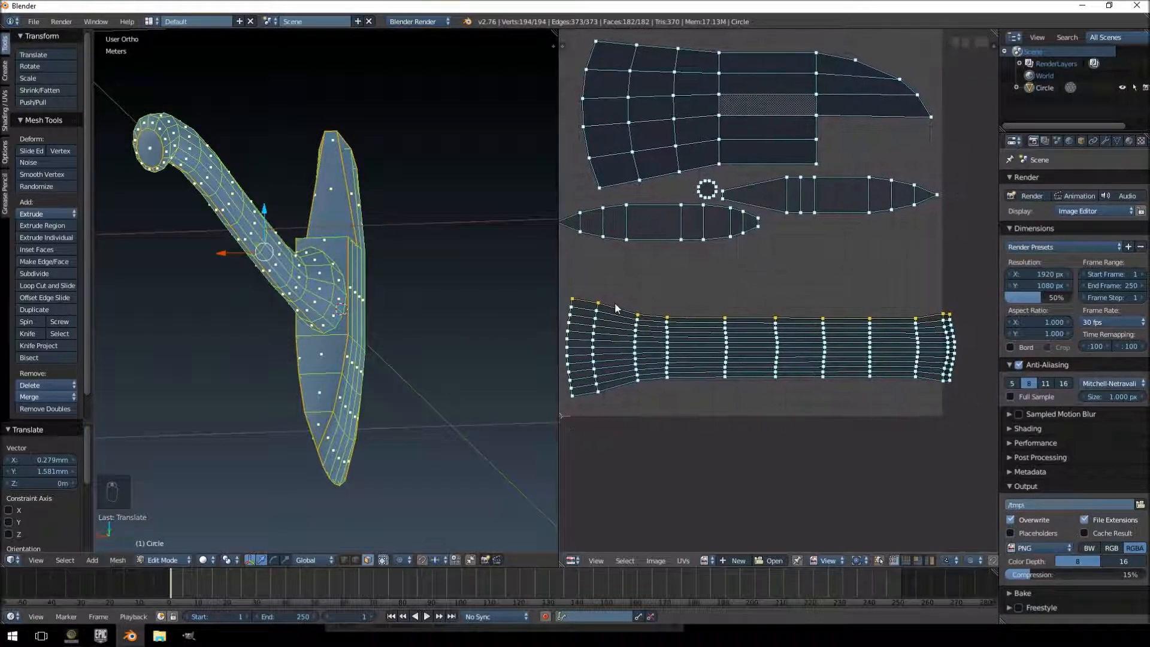
pyautogui.press('s')
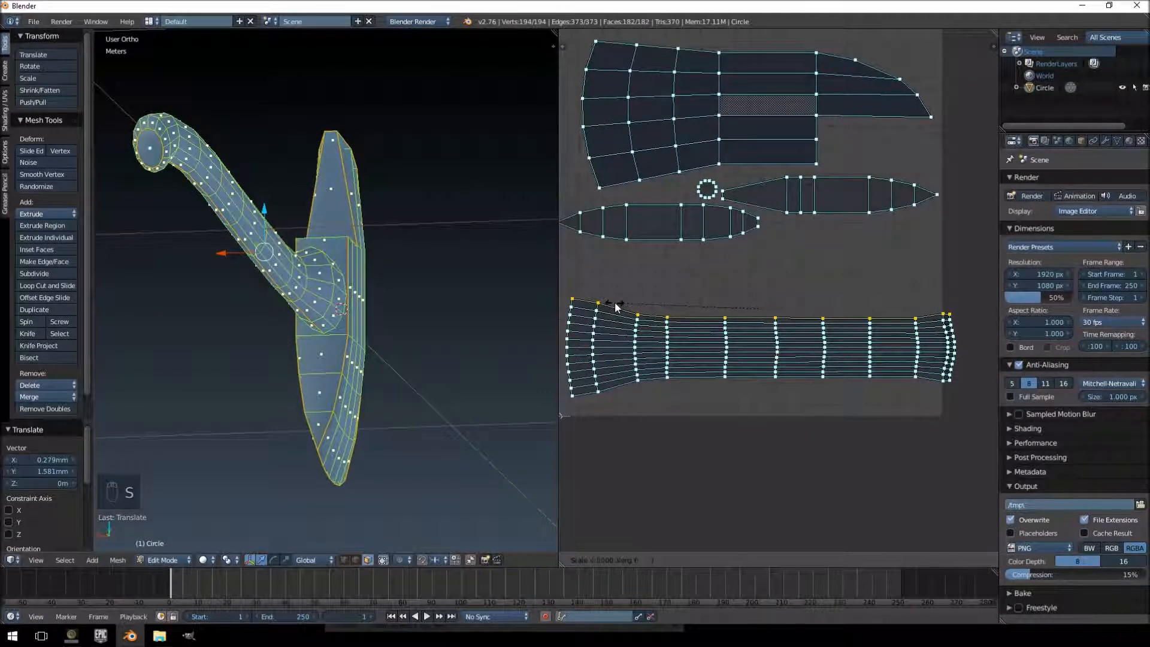
pyautogui.press('s')
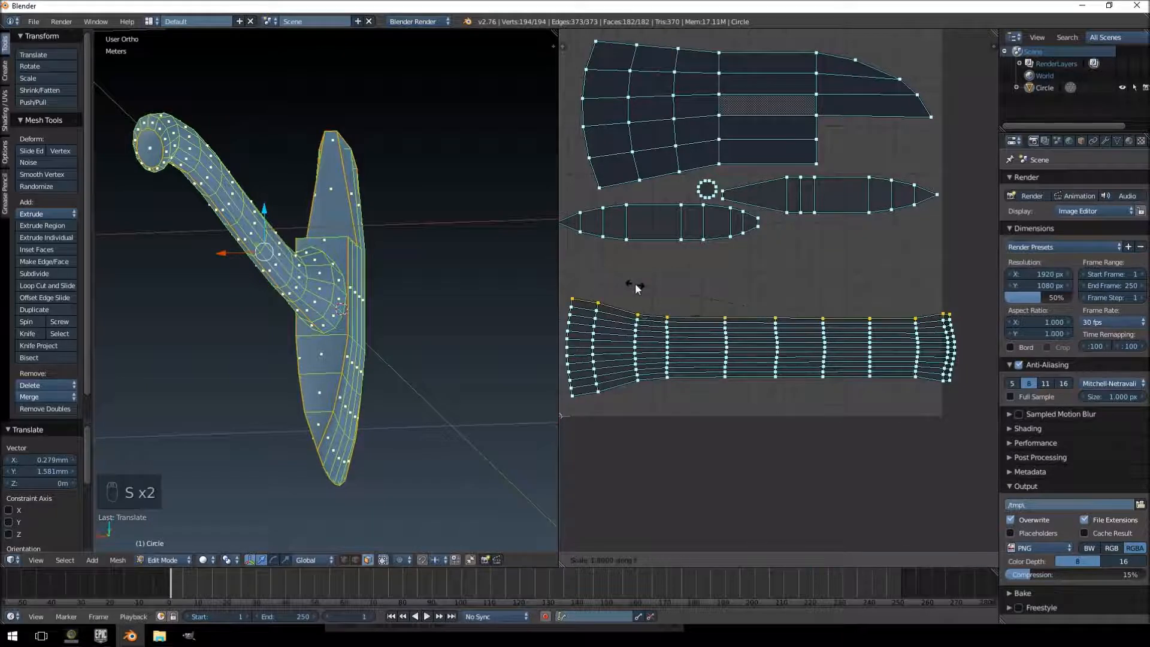
pyautogui.press('0')
pyautogui.press('Return')
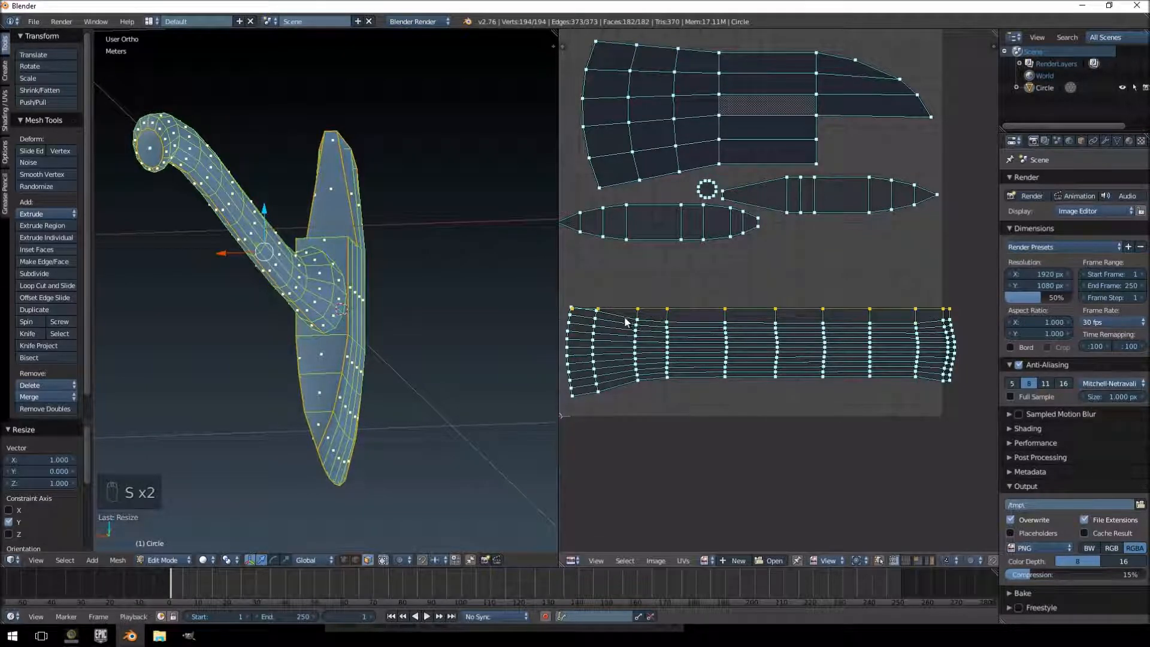
# - Straighten the next five lengthwise vertex rows of the handle island, scaling each one to 0 along Y
pyautogui.press('s')
pyautogui.press('0')
pyautogui.press('Return')
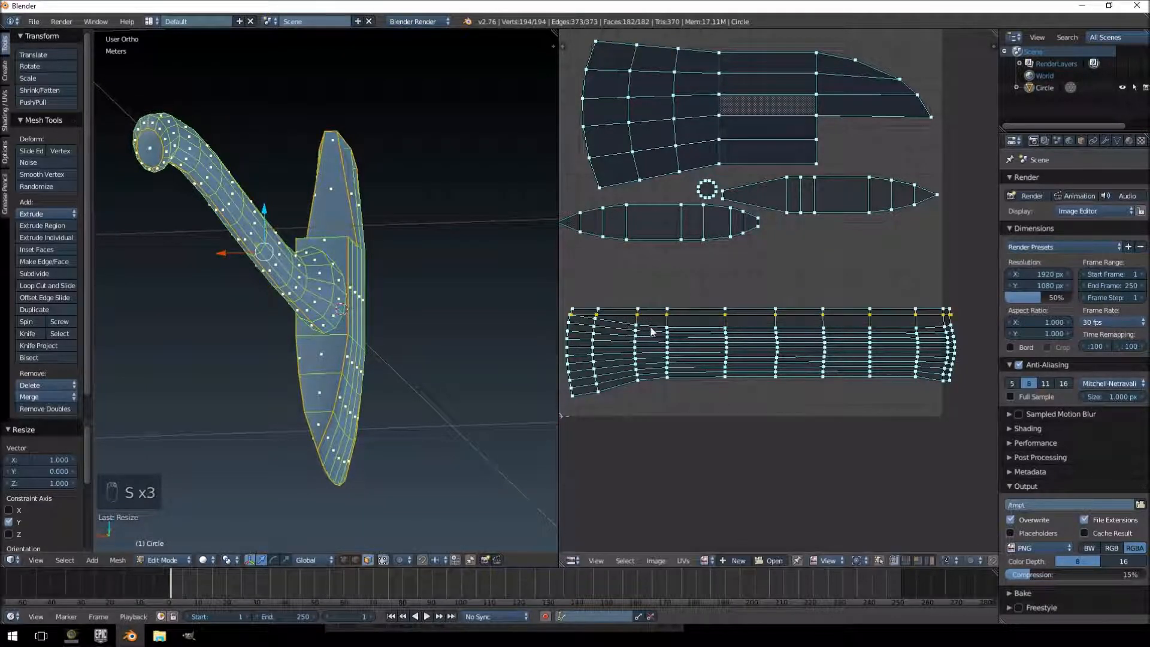
pyautogui.press('s')
pyautogui.press('0')
pyautogui.press('Return')
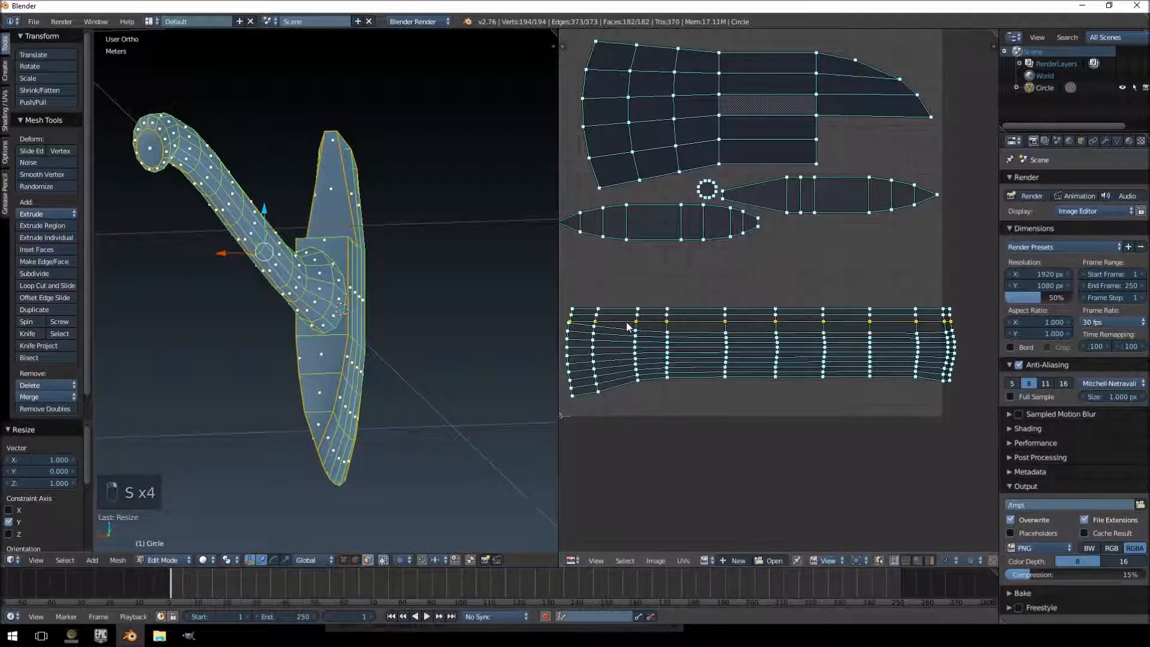
pyautogui.press('s')
pyautogui.press('0')
pyautogui.press('Return')
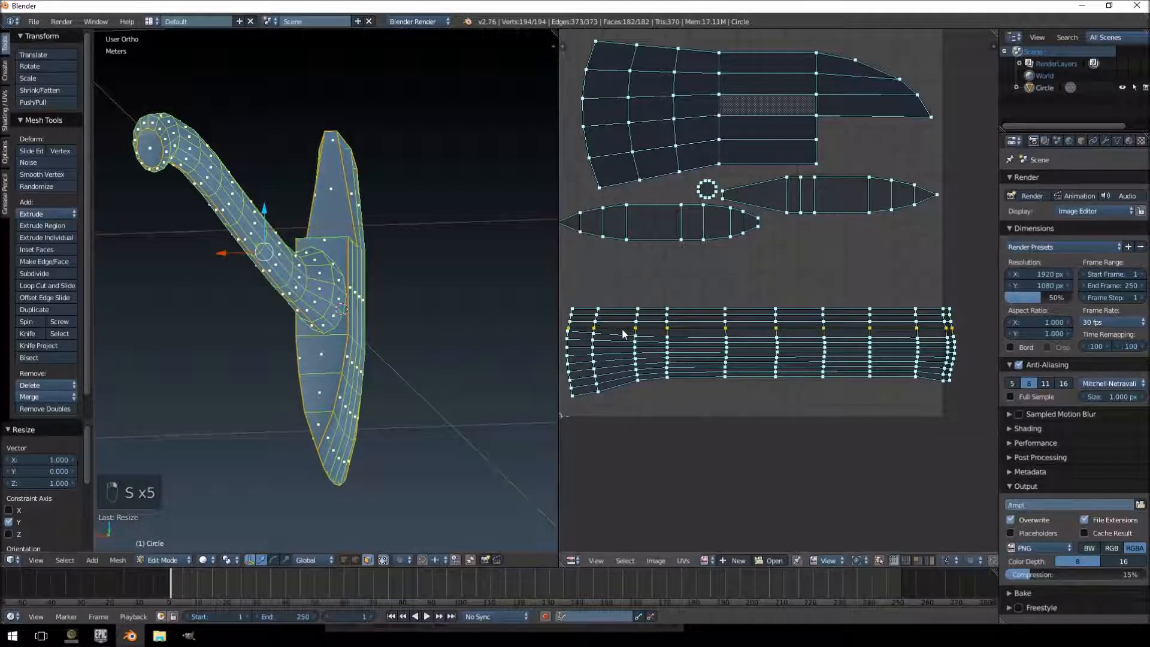
pyautogui.press('s')
pyautogui.press('0')
pyautogui.press('Return')
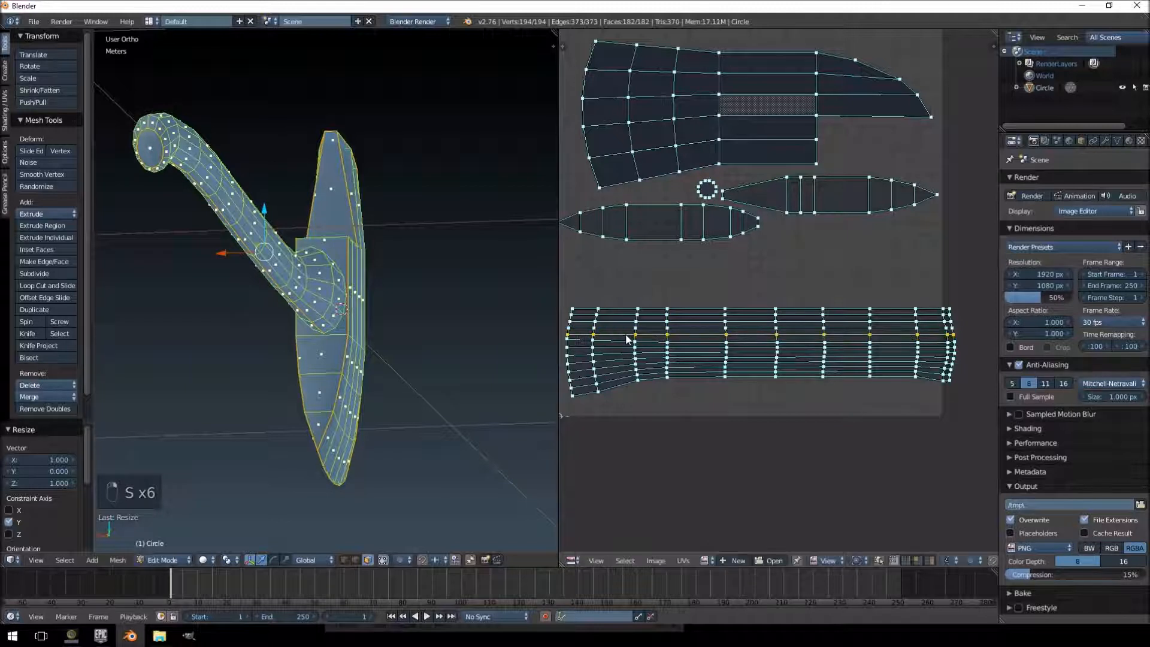
pyautogui.press('s')
pyautogui.press('0')
pyautogui.press('Return')
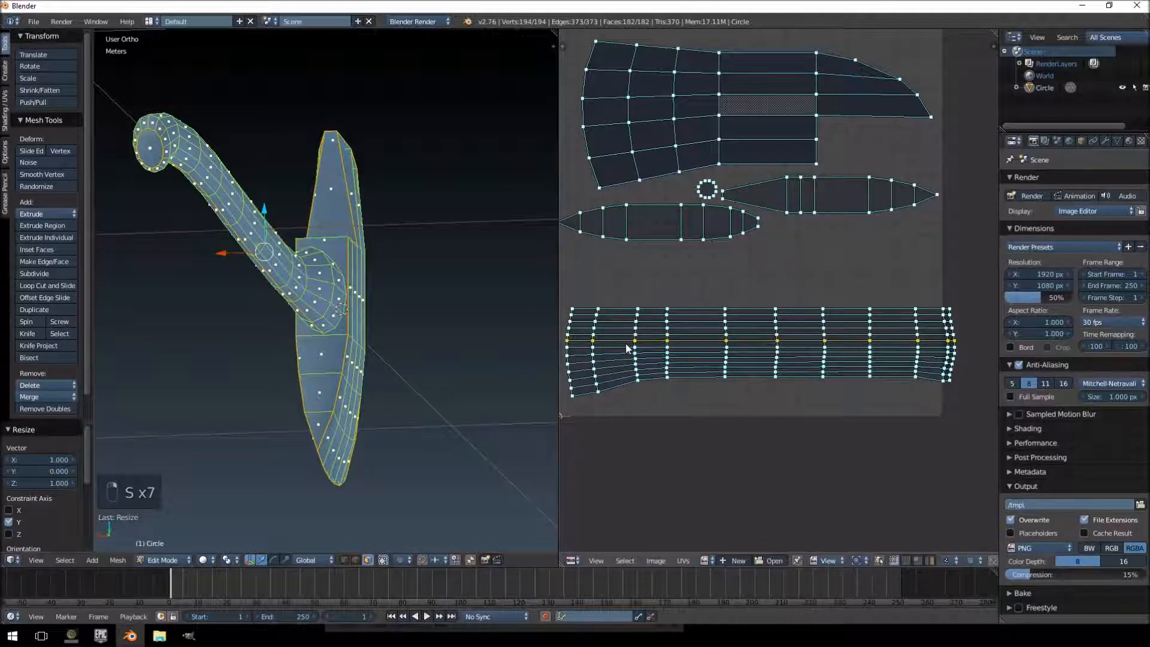
# - Straighten the next three lengthwise vertex rows in the middle of the handle island, scaling each one to 0 along Y
pyautogui.press('s')
pyautogui.press('0')
pyautogui.press('Return')
pyautogui.press('s')
pyautogui.press('y')
pyautogui.press('0')
pyautogui.press('Return')
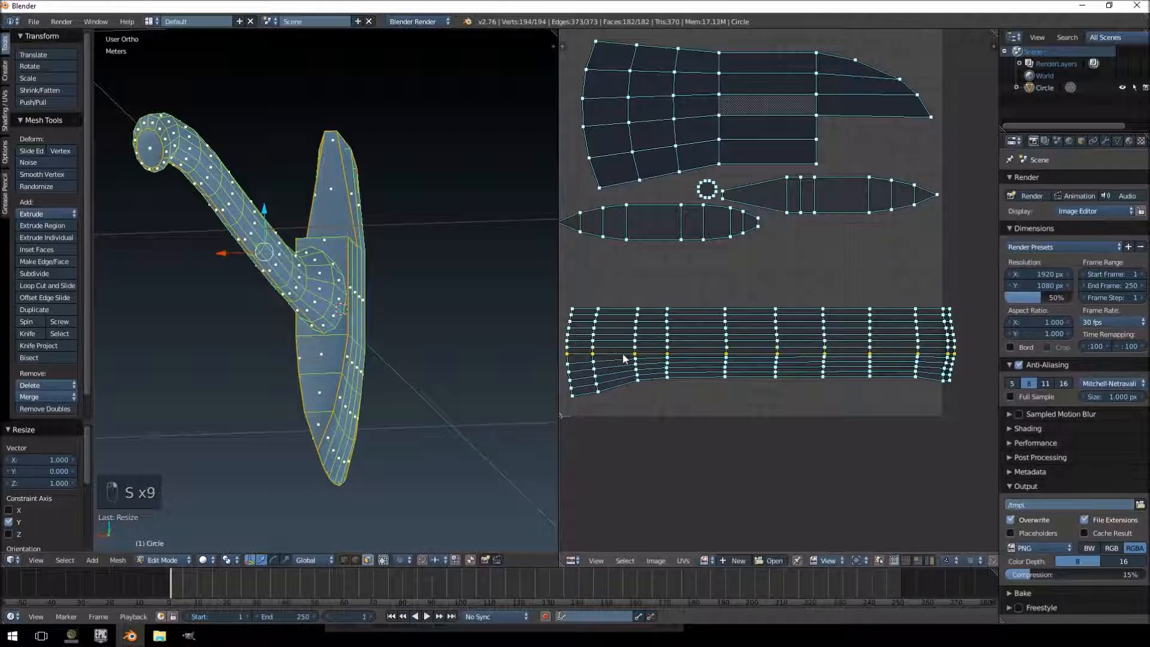
pyautogui.press('s')
pyautogui.press('y')
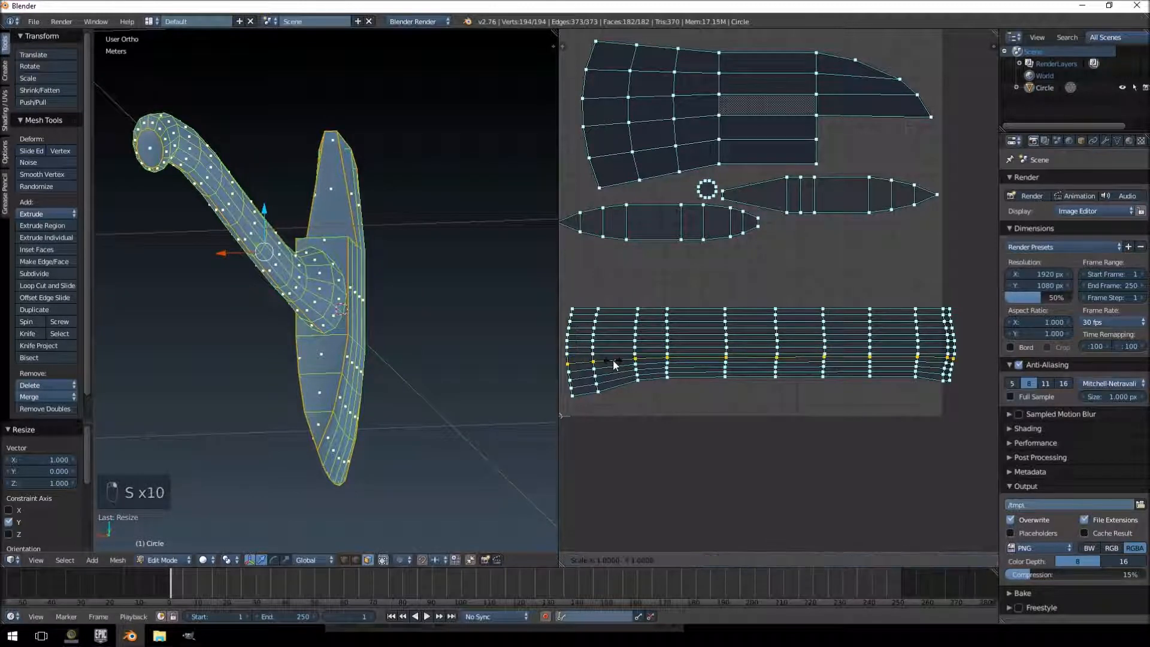
pyautogui.press('0')
pyautogui.press('Return')
# - Flatten the three lengthwise vertex rows just above the handle island's lowest row by scaling each to 0 along Y
pyautogui.keyDown('alt'); pyautogui.rightClick(615, 368); pyautogui.keyUp('alt')
pyautogui.press('s')
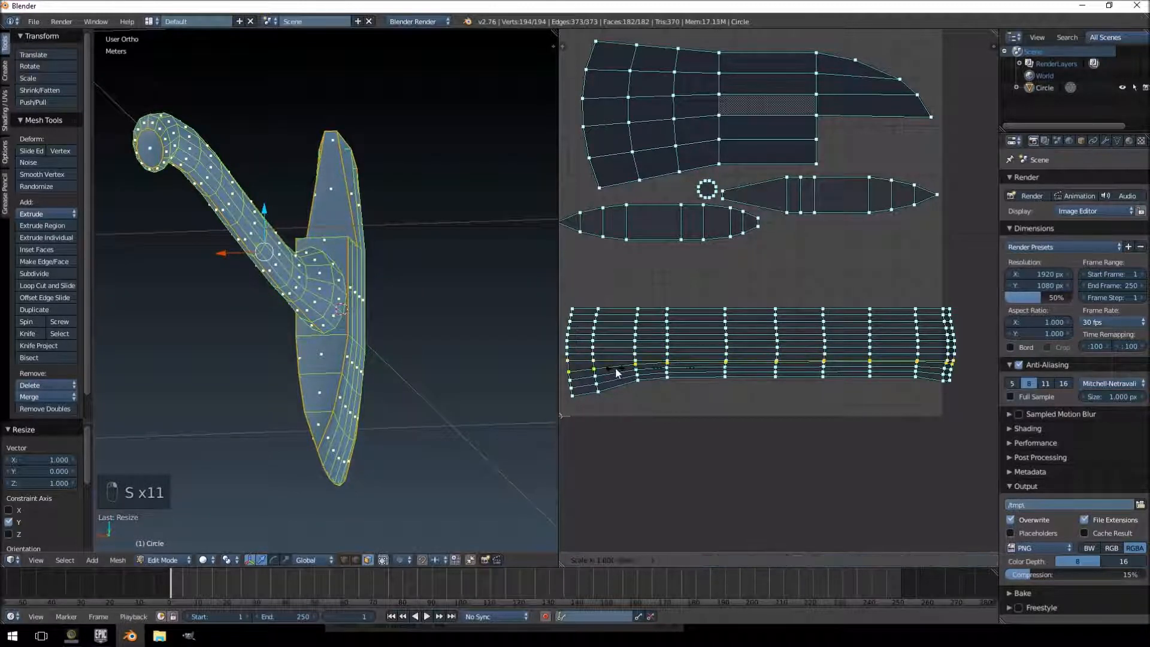
pyautogui.press('y')
pyautogui.press('0')
pyautogui.press('Return')
pyautogui.keyDown('alt'); pyautogui.rightClick(611, 379); pyautogui.keyUp('alt')
pyautogui.press('s')
pyautogui.press('y')
pyautogui.press('0')
pyautogui.press('Return')
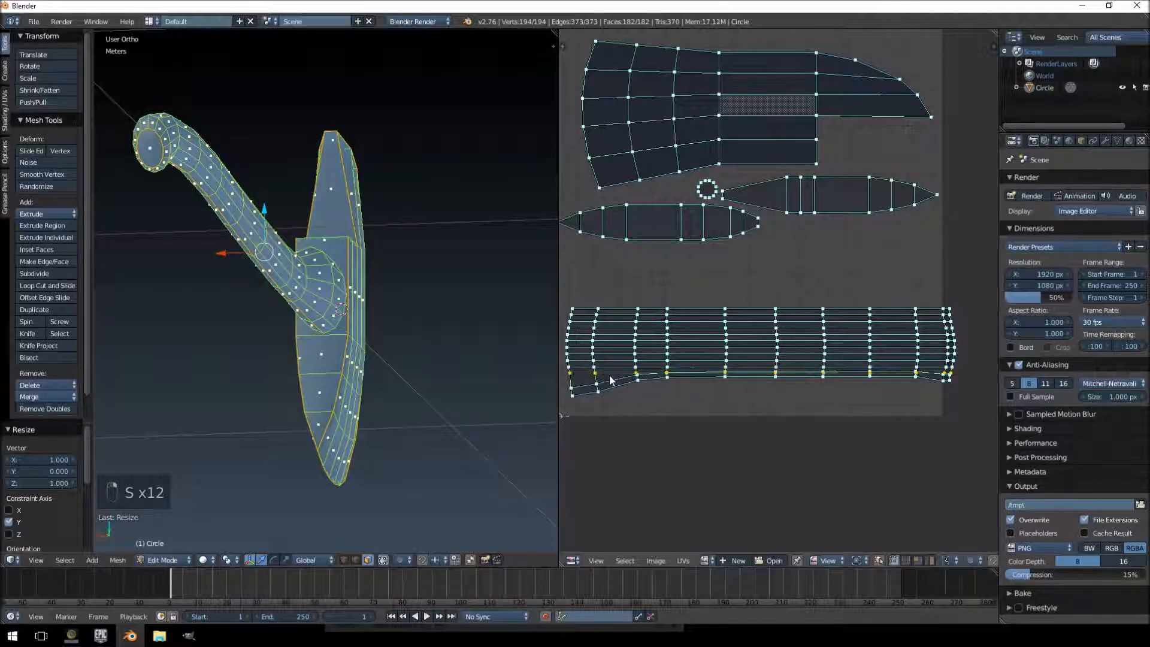
pyautogui.keyDown('alt'); pyautogui.rightClick(611, 379); pyautogui.keyUp('alt')
pyautogui.press('s')
pyautogui.press('y')
pyautogui.press('0')
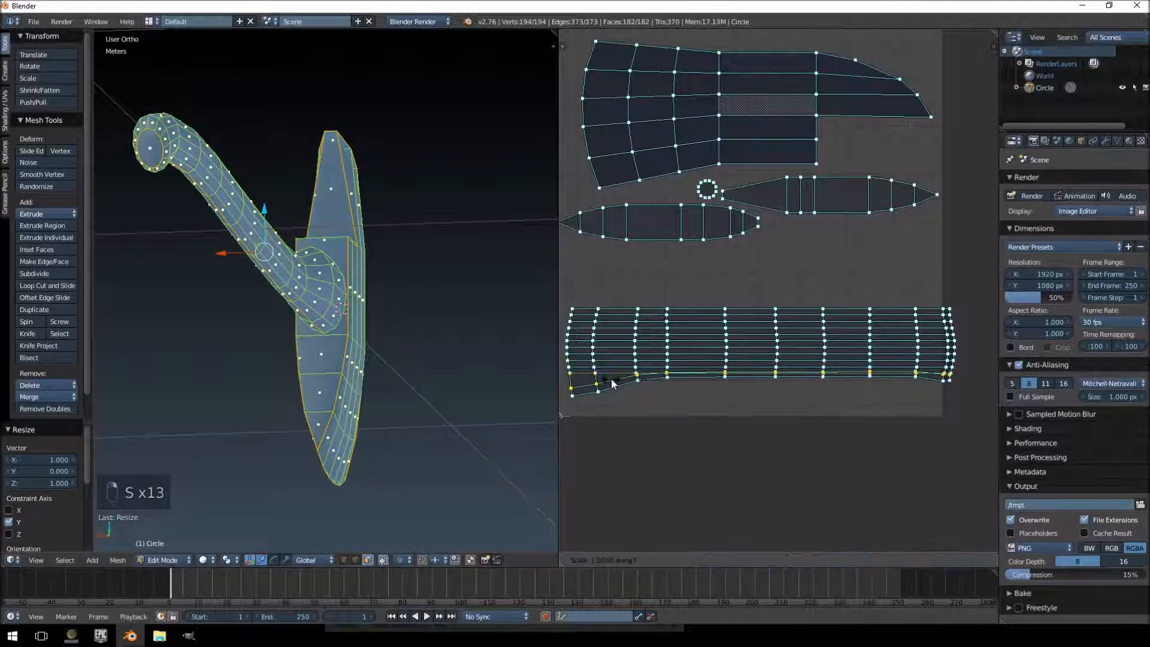
pyautogui.press('Return')
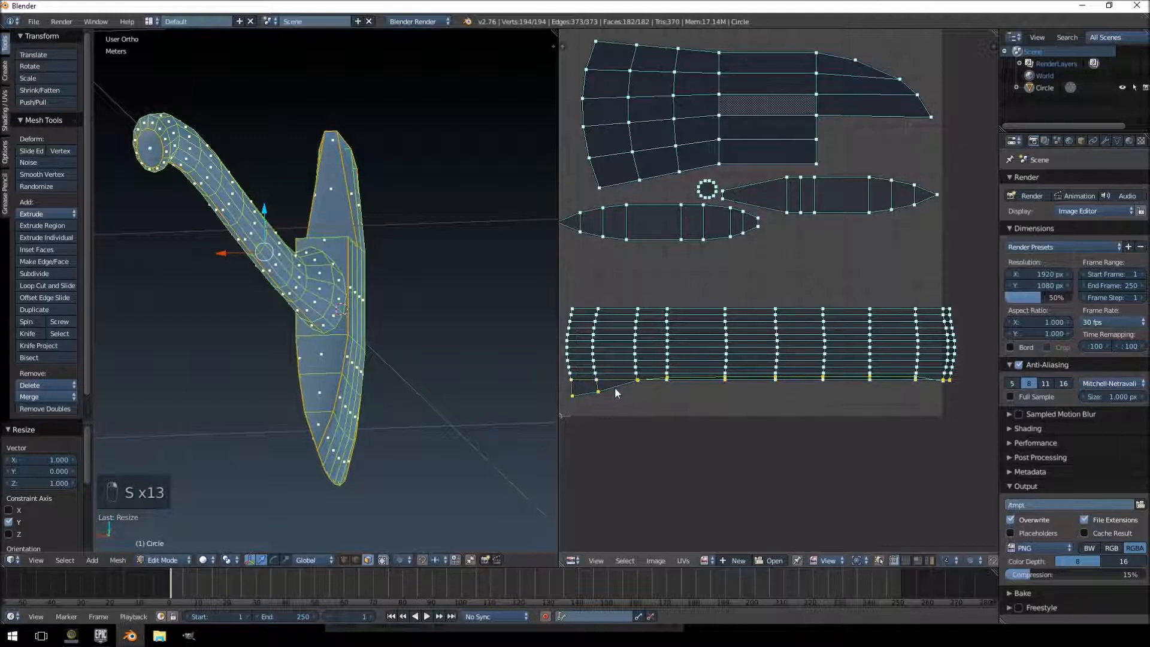
# - Flatten the lowest lengthwise vertex row of the handle island by scaling it to 0 along Y
pyautogui.press('s')
pyautogui.press('y')
pyautogui.press('0')
pyautogui.press('Return')
# - Select the whole handle island, scale it down slightly and position it inside the UV square's side borders
pyautogui.moveTo(614, 387)
pyautogui.mouseDown(button='middle')
pyautogui.moveTo(627, 347)
pyautogui.moveTo(550, 385)
pyautogui.moveTo(571, 369)
pyautogui.moveTo(615, 375)
pyautogui.mouseUp(button='middle')
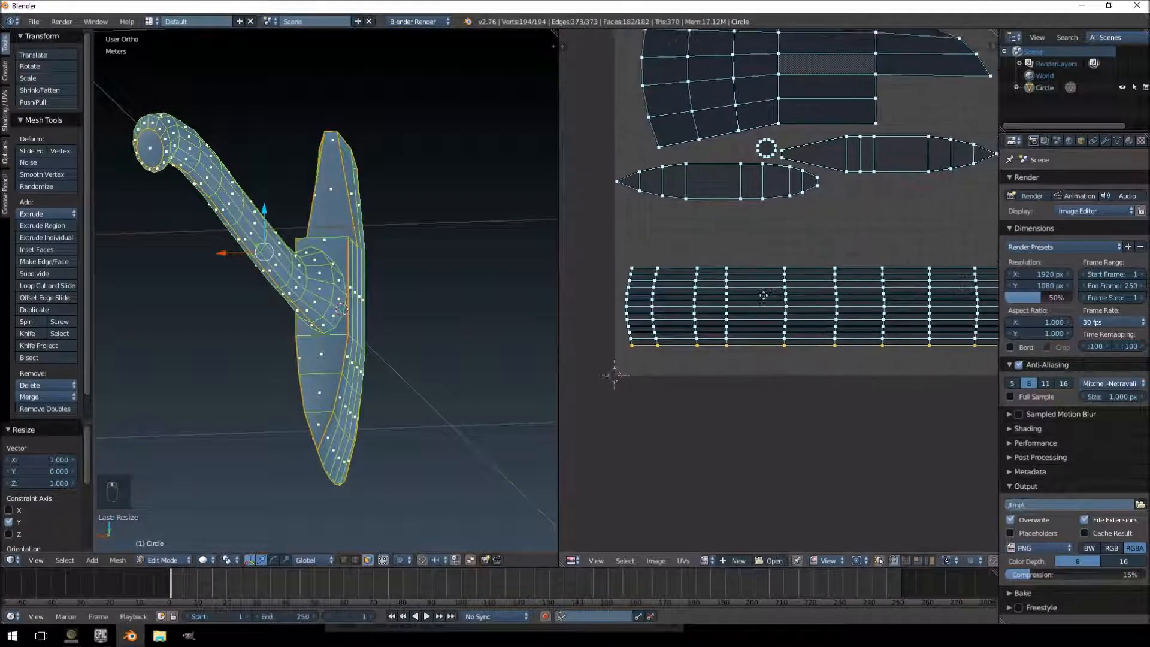
pyautogui.moveTo(763, 294); pyautogui.dragTo(759, 298, button='middle')
pyautogui.hotkey('ctrl', 'l')
pyautogui.press('g')
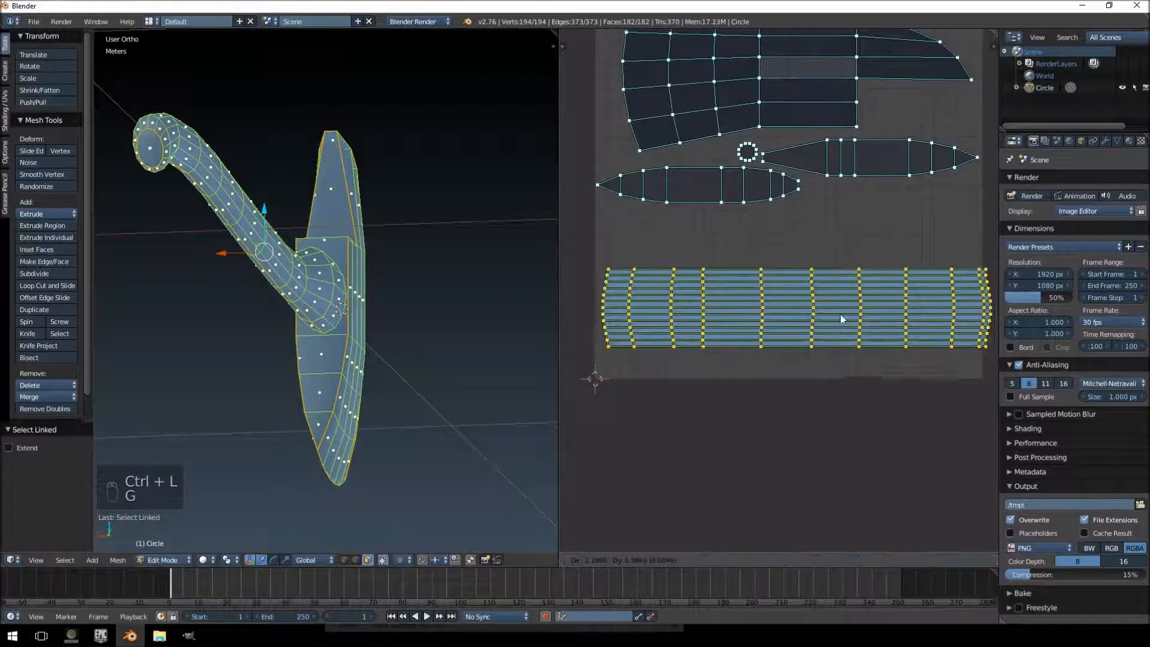
pyautogui.click(841, 319)
pyautogui.press('s')
pyautogui.click(911, 337)
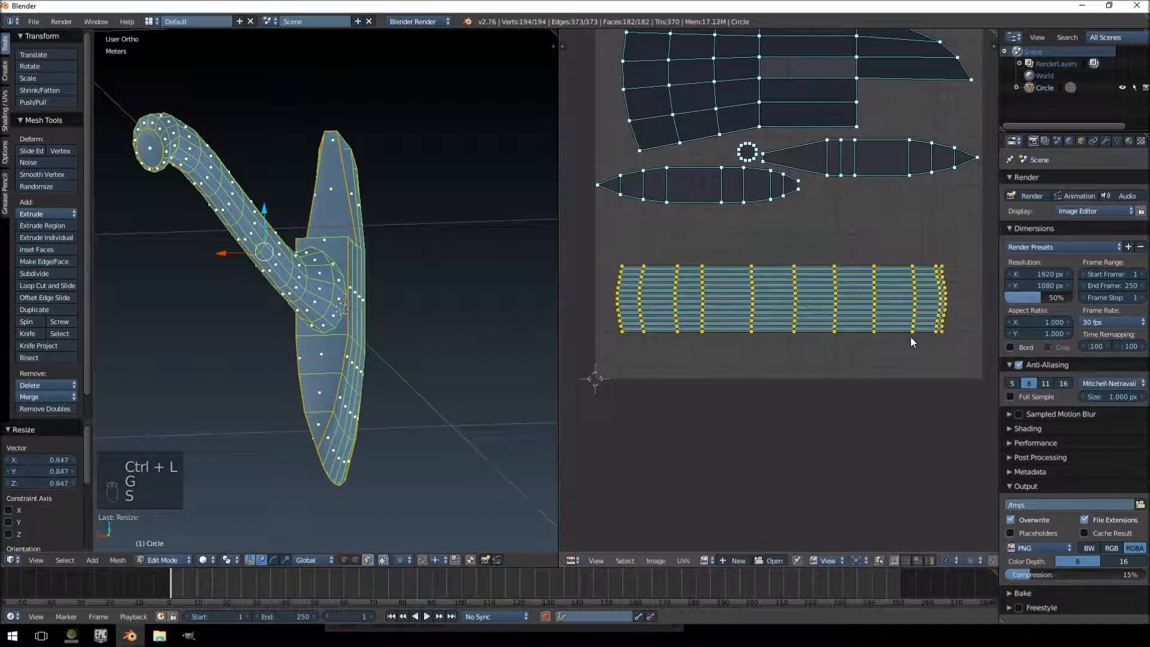
pyautogui.press('s')
pyautogui.click(926, 344)
pyautogui.press('g')
pyautogui.click(933, 343)
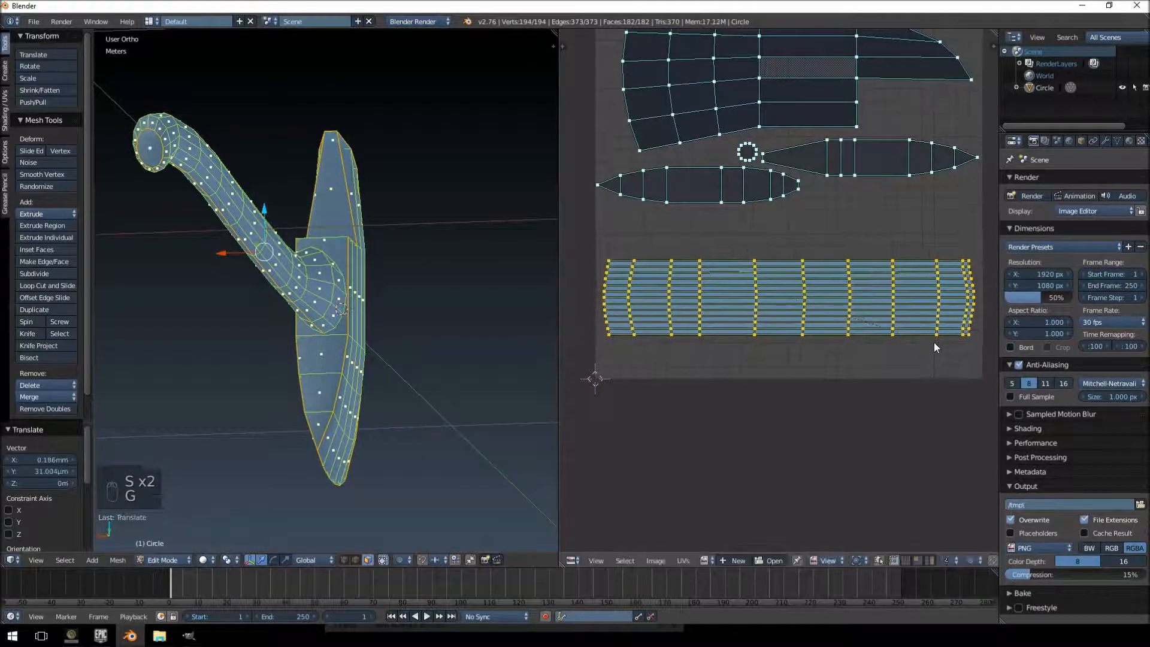
# - Stretch the handle island to about 2 times its height along Y and move it up to sit below the pointed strips
pyautogui.press('s')
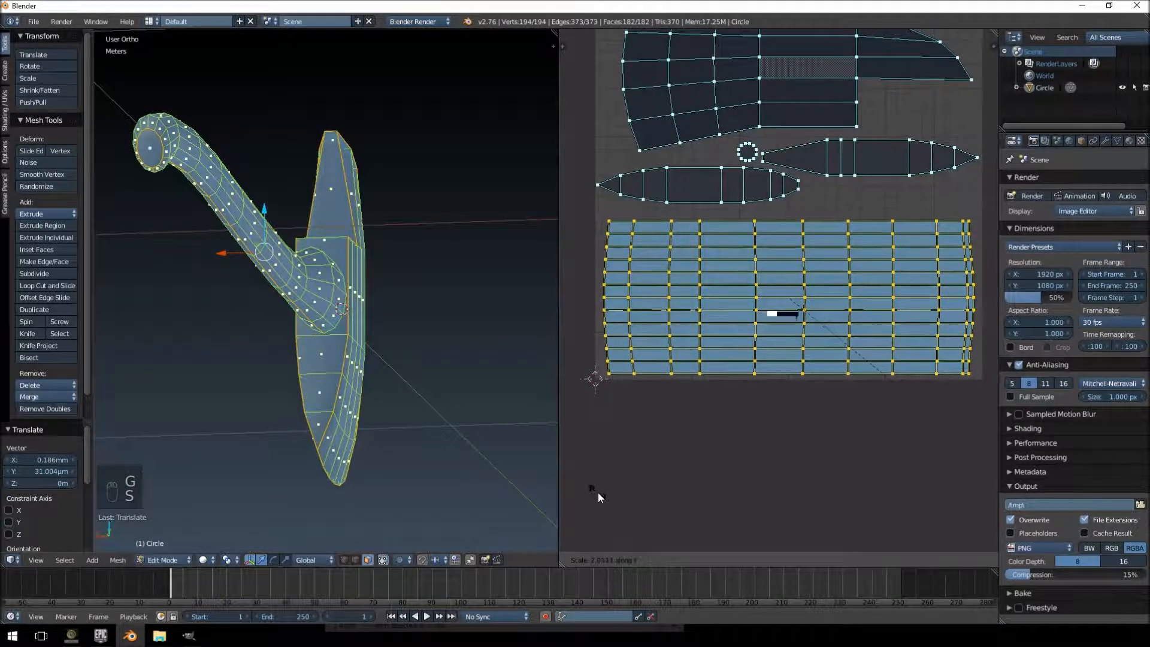
pyautogui.click(599, 491)
pyautogui.press('g')
pyautogui.click(600, 483)
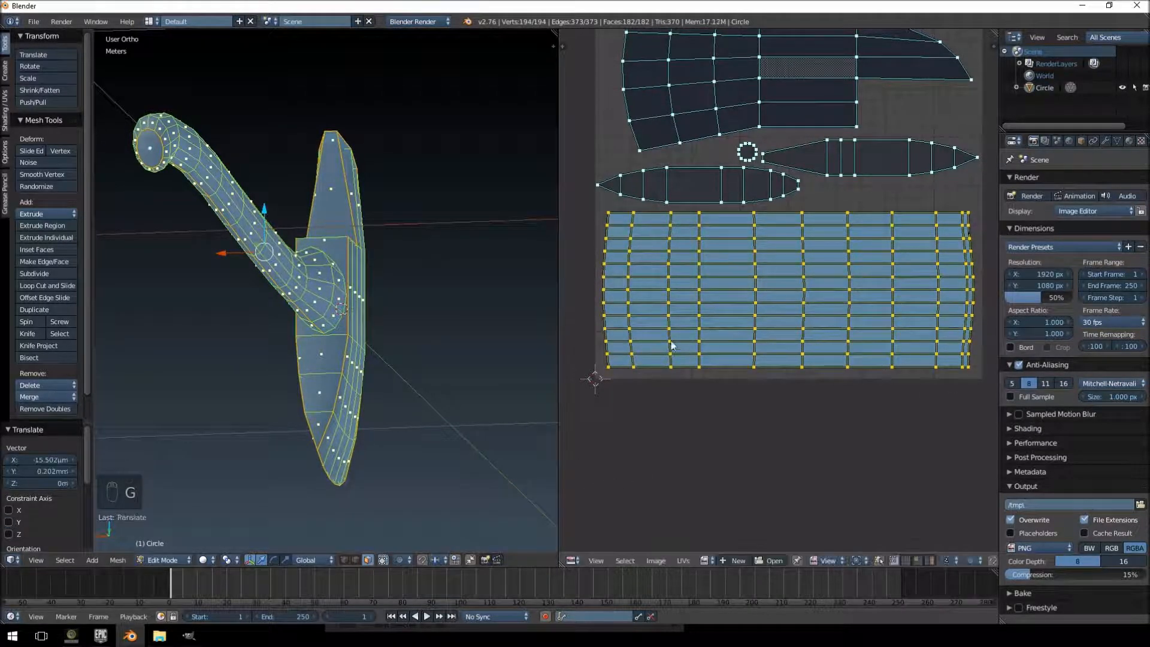
# - Inspect the shaded axe head from the side in Object Mode, then return to Edit Mode
pyautogui.scroll(-2, 737, 299)
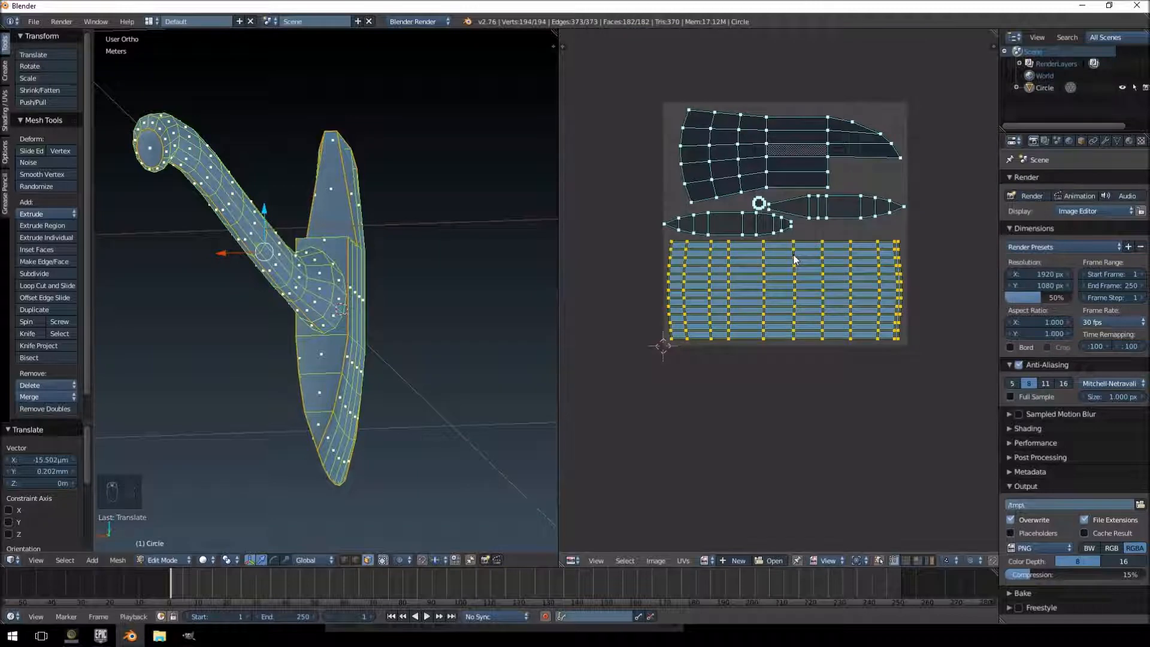
pyautogui.moveTo(362, 222); pyautogui.dragTo(104, 248, button='middle')
pyautogui.press('Tab')
pyautogui.press('Tab')
pyautogui.moveTo(324, 286); pyautogui.dragTo(349, 308, button='middle')
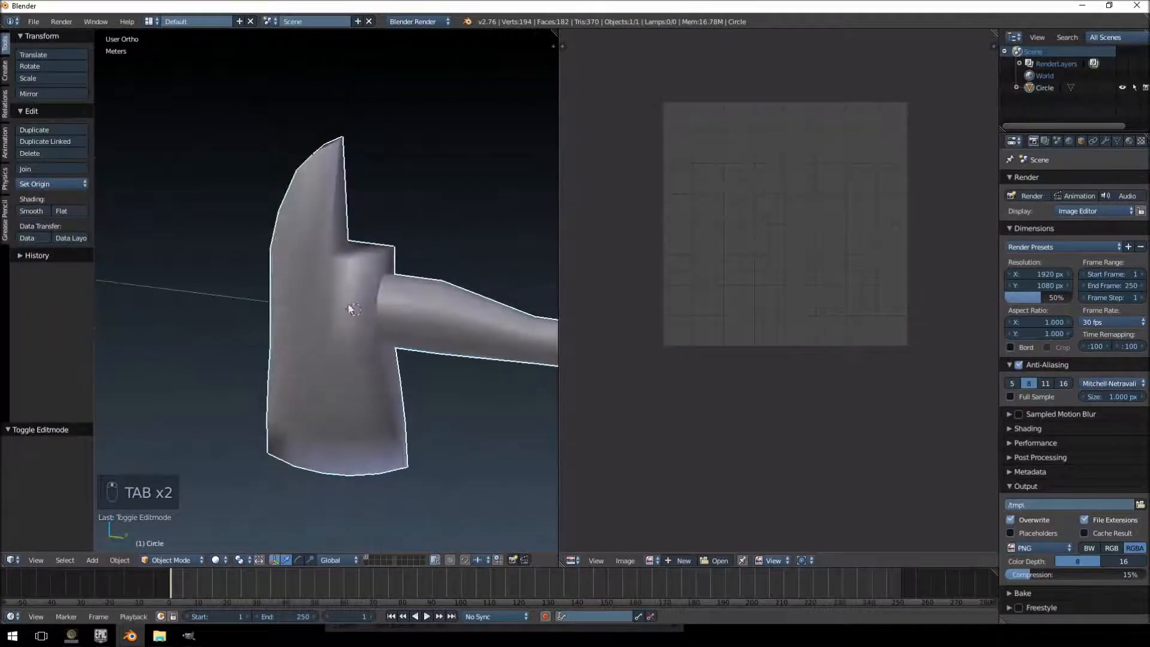
pyautogui.press('Tab')
# - Create a blank 1024 × 1024 px image named Untitled with a transparent black color behind the UV layout
pyautogui.click(725, 562)
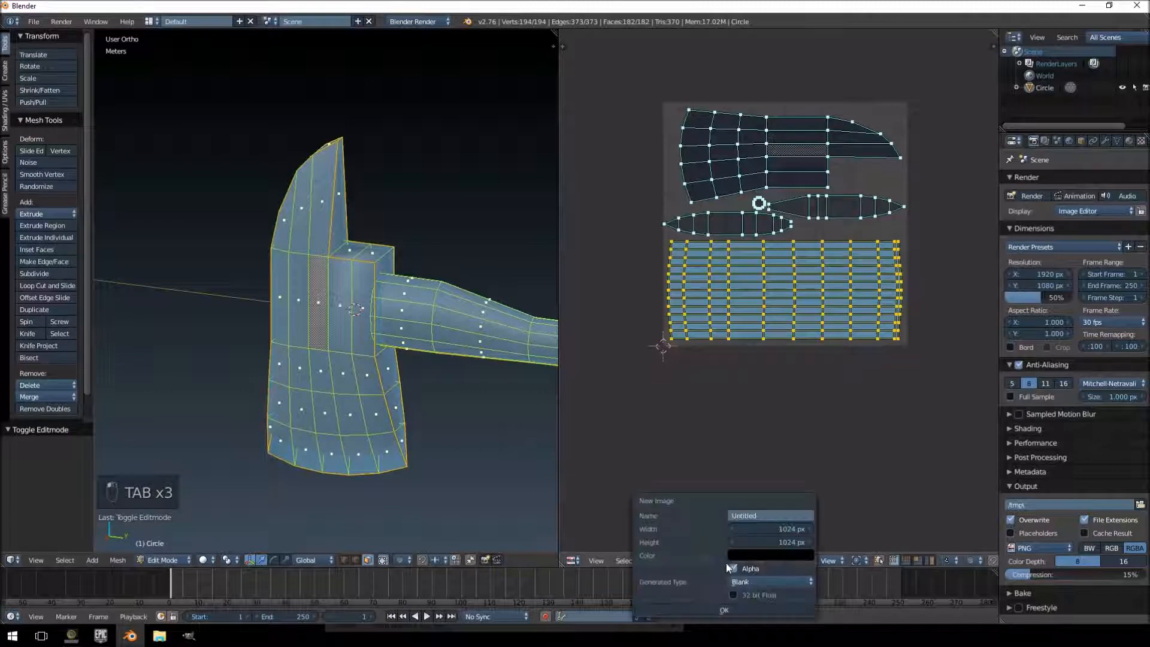
pyautogui.click(763, 557)
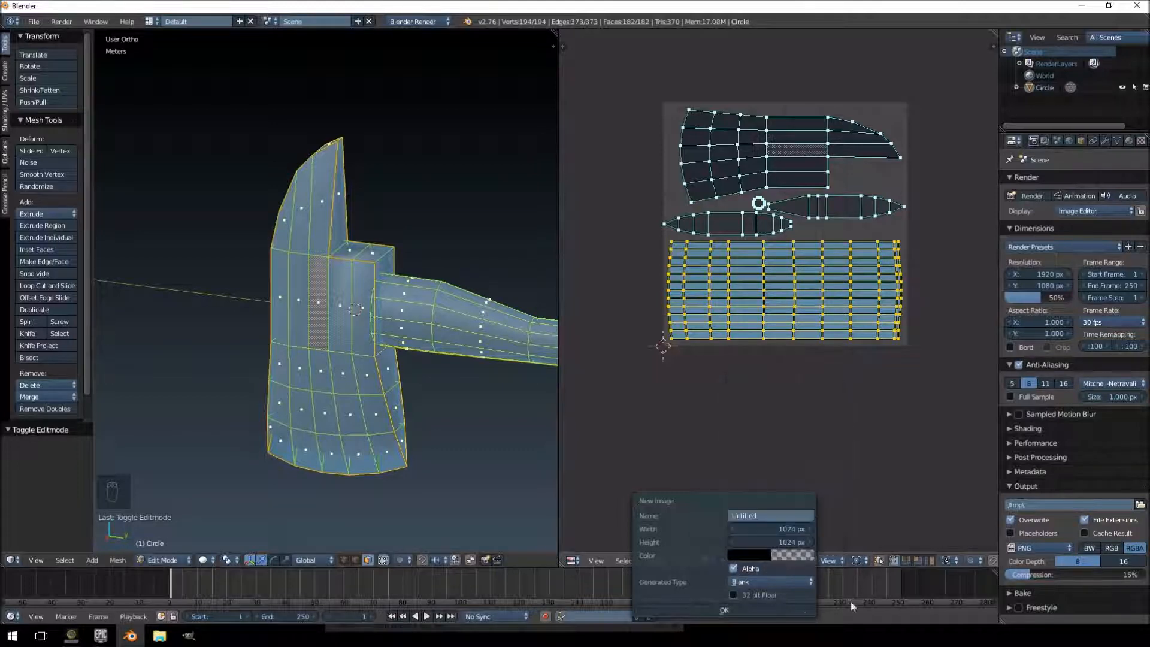
pyautogui.click(724, 609)
pyautogui.scroll(-3, 828, 372)
pyautogui.scroll(-2, 828, 372)
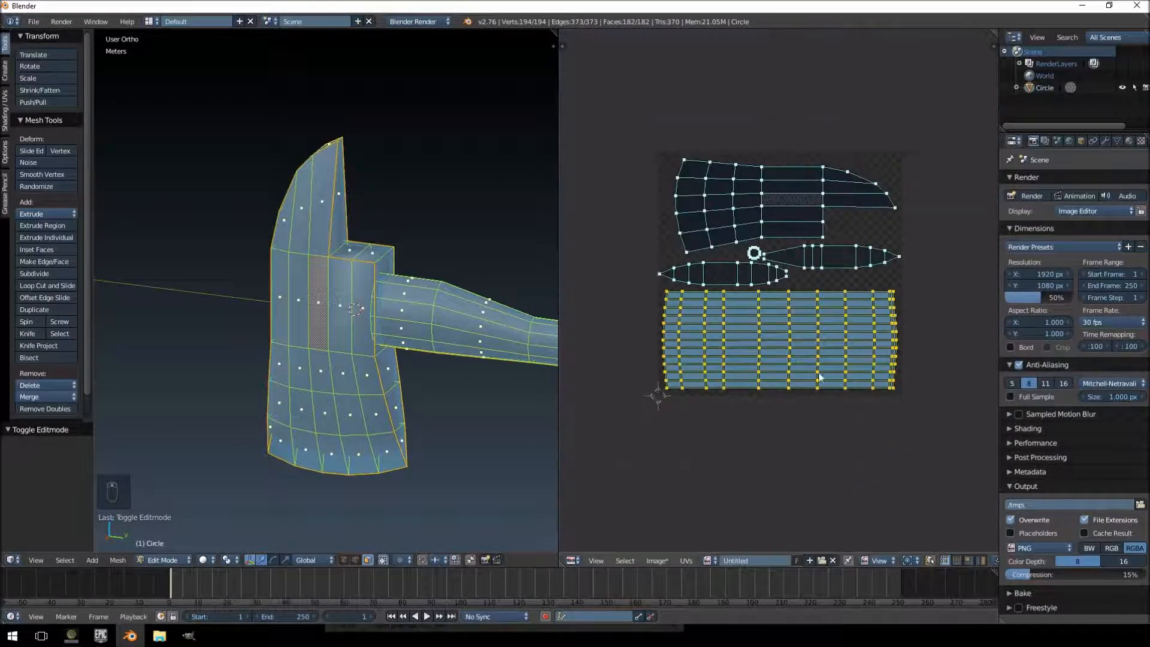
pyautogui.scroll(2, 705, 288)
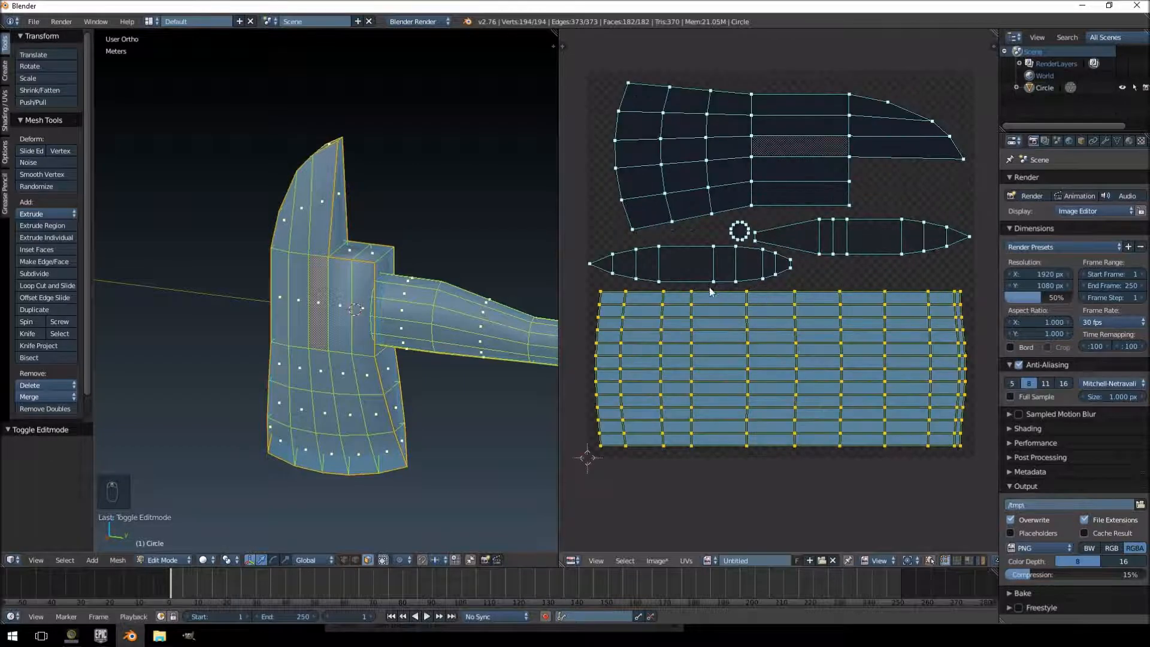
# - Select all the UV islands of the axe
pyautogui.moveTo(736, 318); pyautogui.dragTo(793, 295, button='middle')
pyautogui.press('a')
pyautogui.press('a')
pyautogui.press('a')
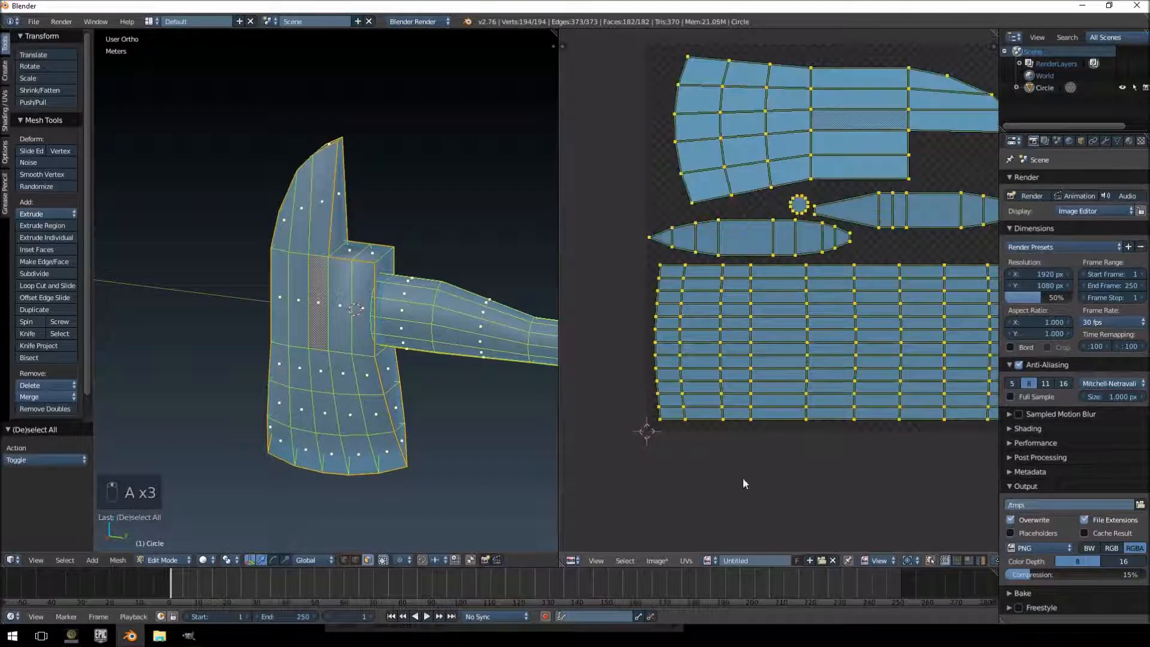
# - Save the blank image as AXE_DIFF.png in the YOUTUBE TUTORIAL TUTS\AXE folder on the E: drive
pyautogui.click(685, 561)
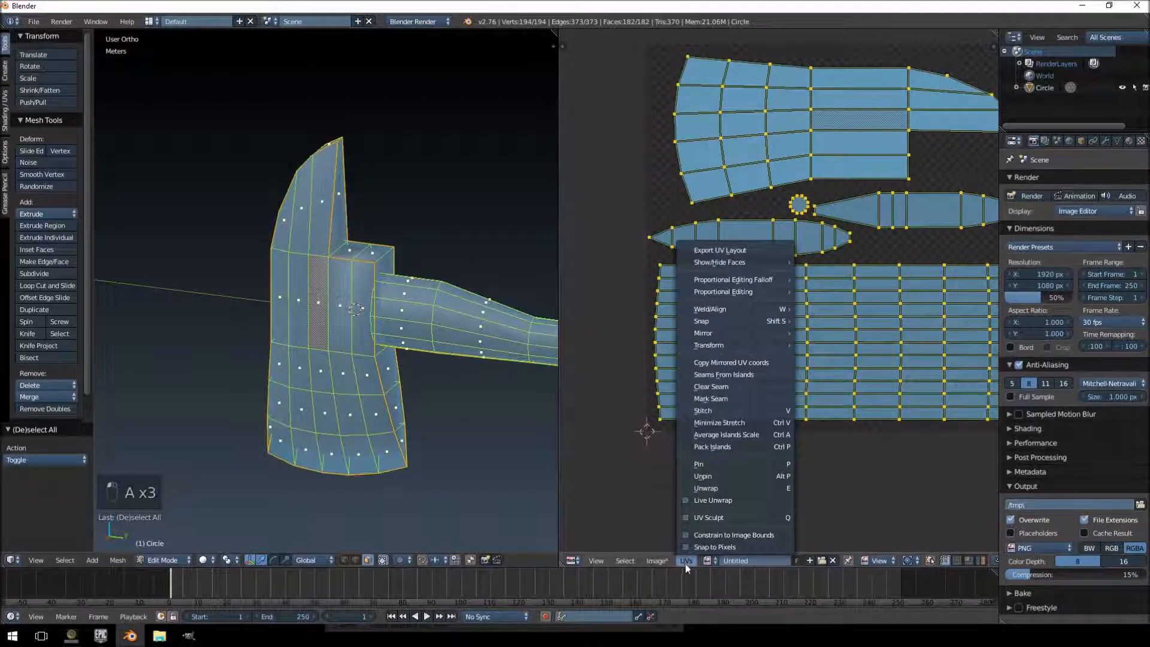
pyautogui.moveTo(659, 558)
pyautogui.click(664, 462)
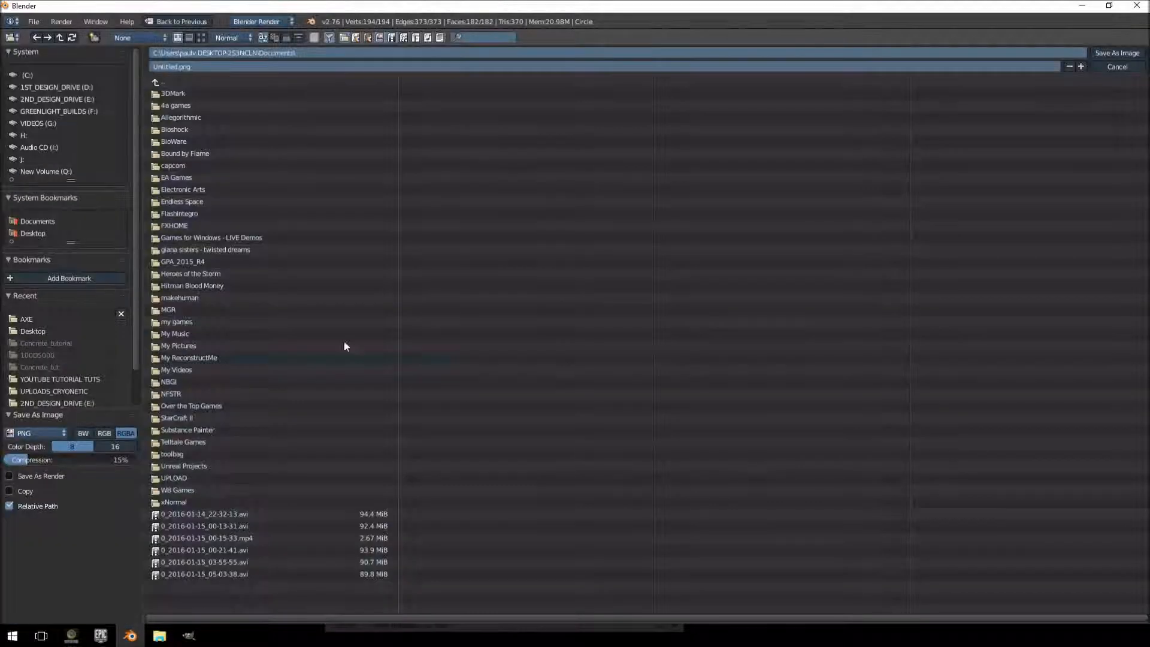
pyautogui.click(45, 112)
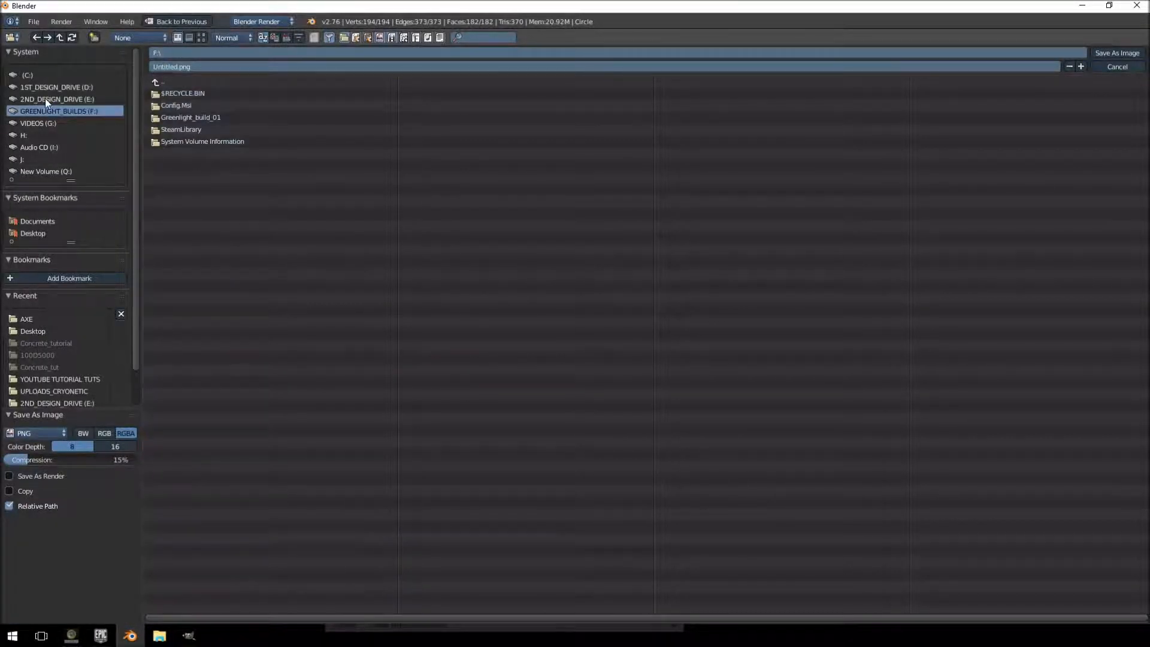
pyautogui.click(45, 99)
pyautogui.click(196, 152)
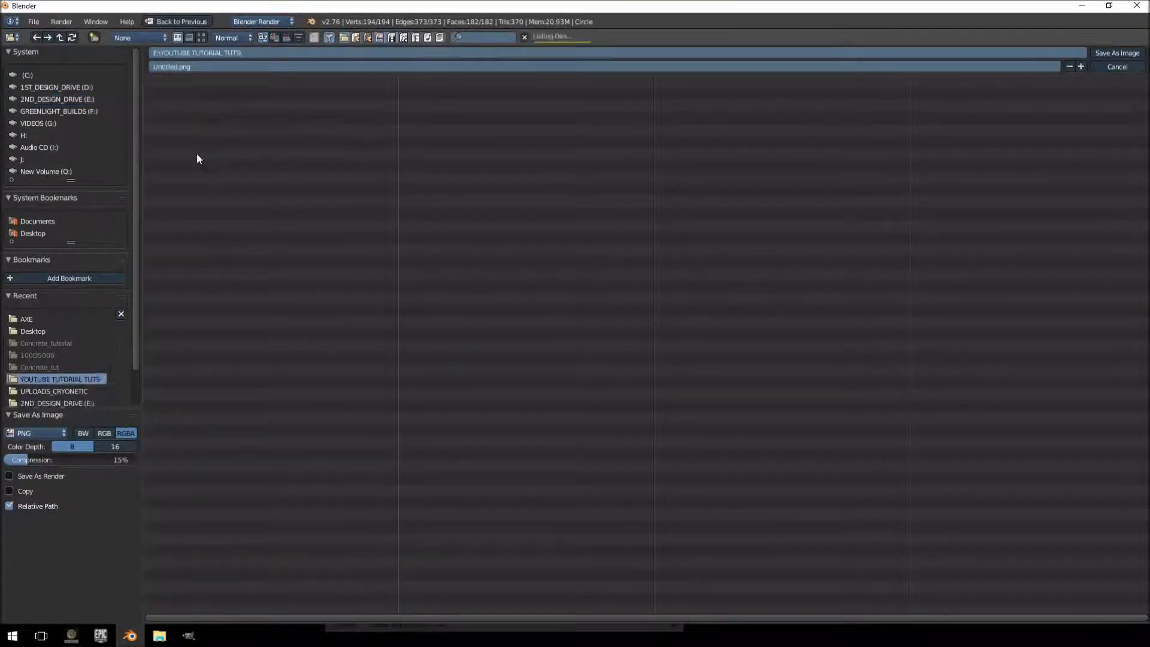
pyautogui.click(174, 93)
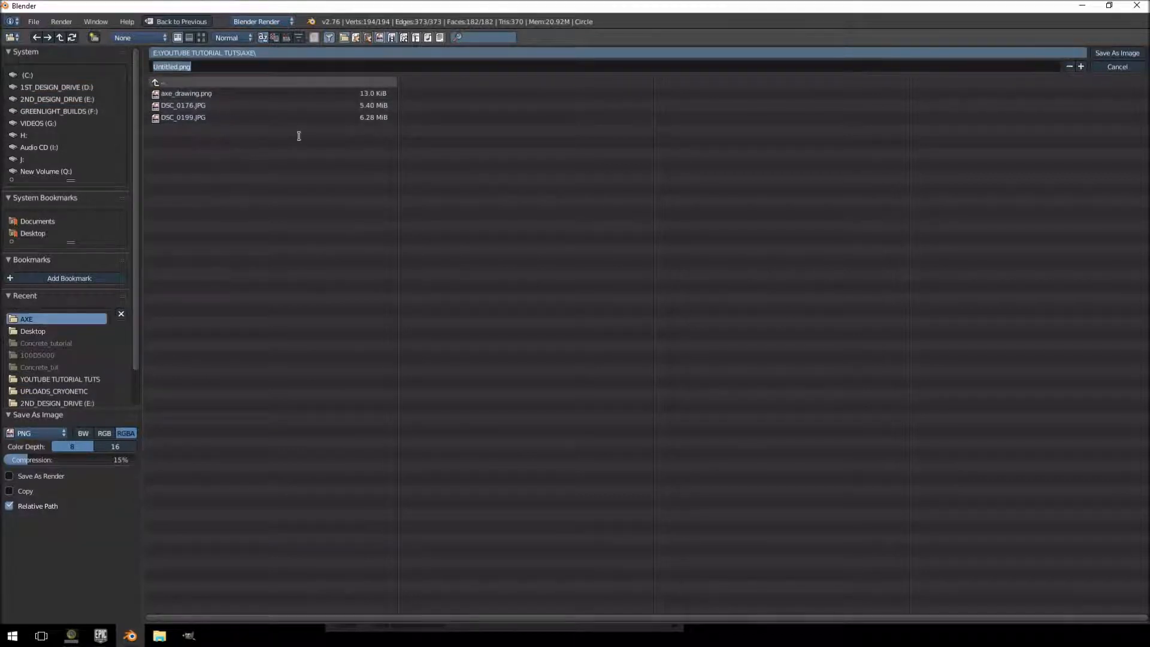
pyautogui.write('AXE_F')
pyautogui.press('BackSpace')
pyautogui.write('DIFF')
pyautogui.press('Return')
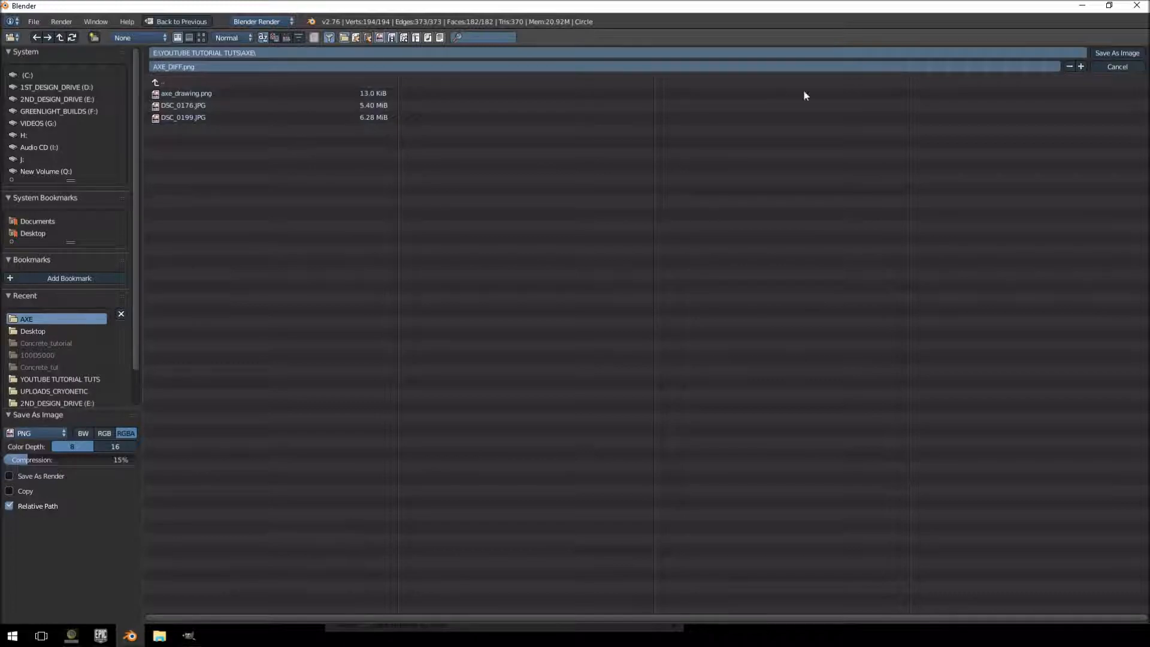
pyautogui.click(1101, 54)
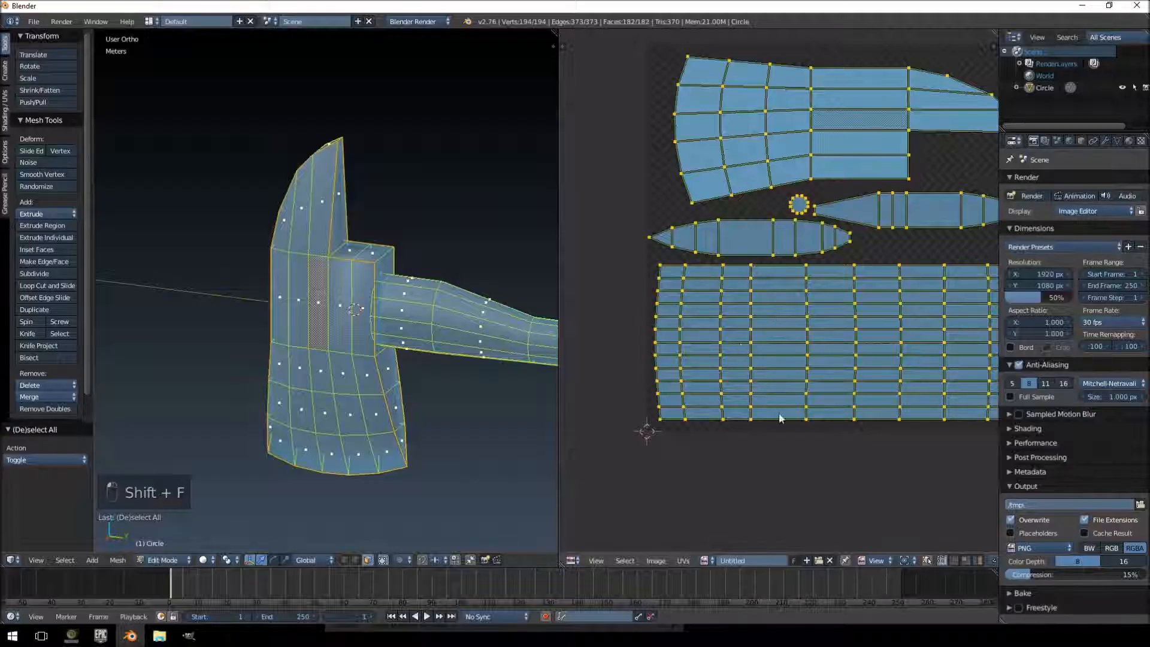
# - Export the UV layout as the 1024 × 1024 PNG image AXE_UV.png into E:\YOUTUBE TUTORIAL TUTS\AXE
pyautogui.moveTo(781, 418); pyautogui.dragTo(744, 409, button='middle')
pyautogui.click(683, 560)
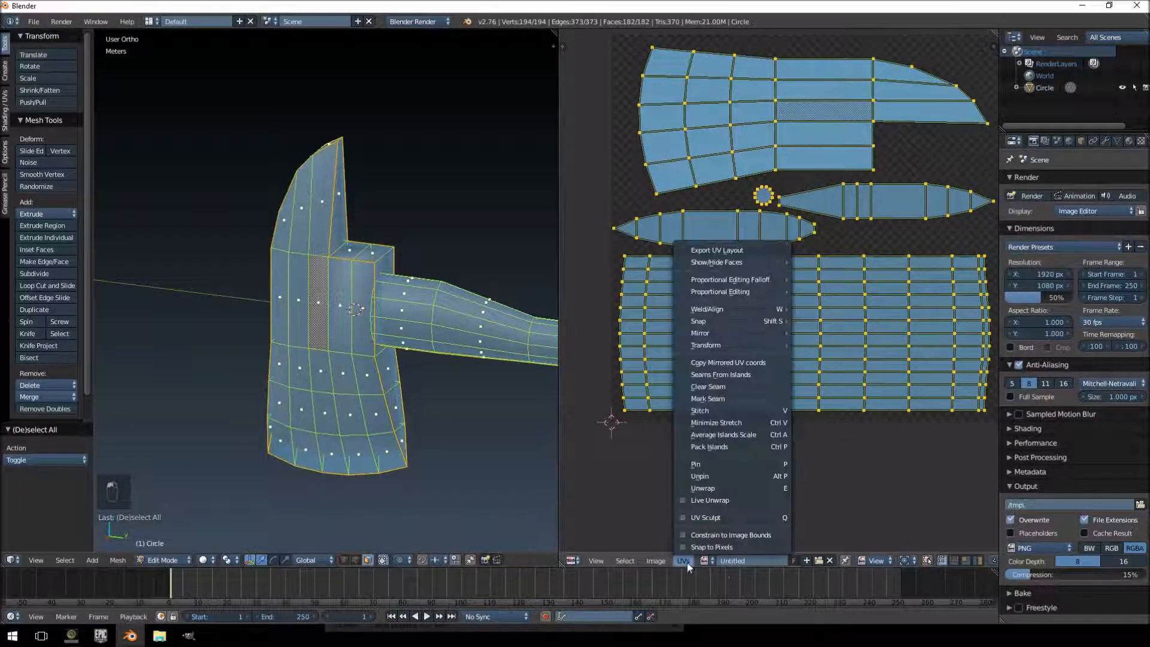
pyautogui.click(731, 248)
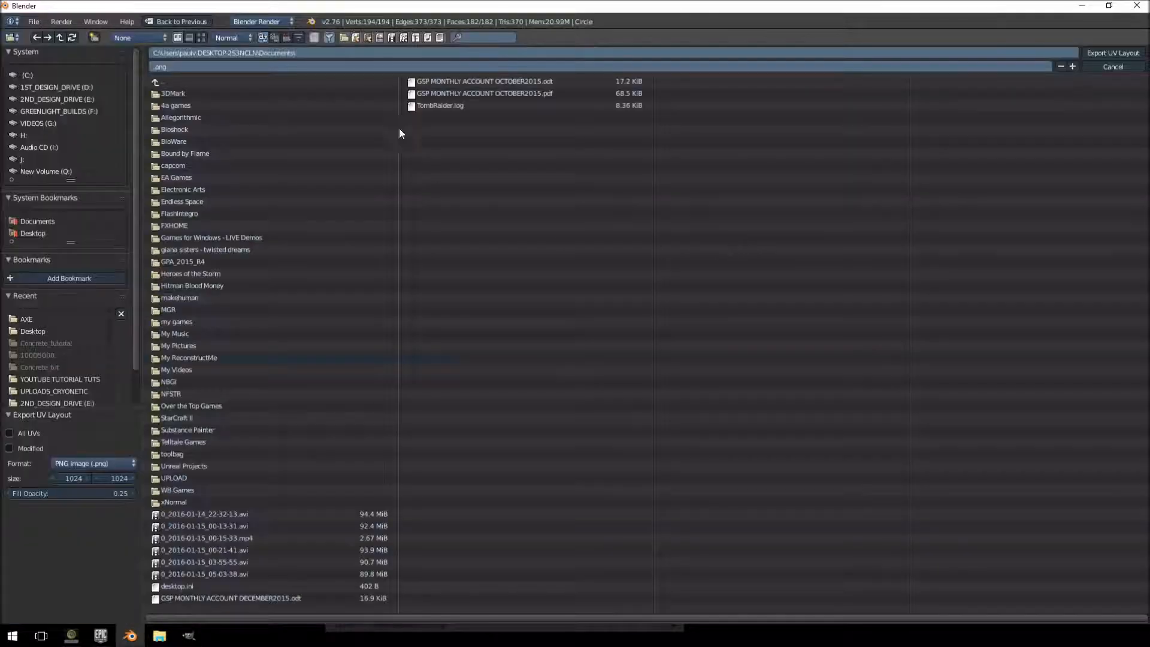
pyautogui.click(60, 102)
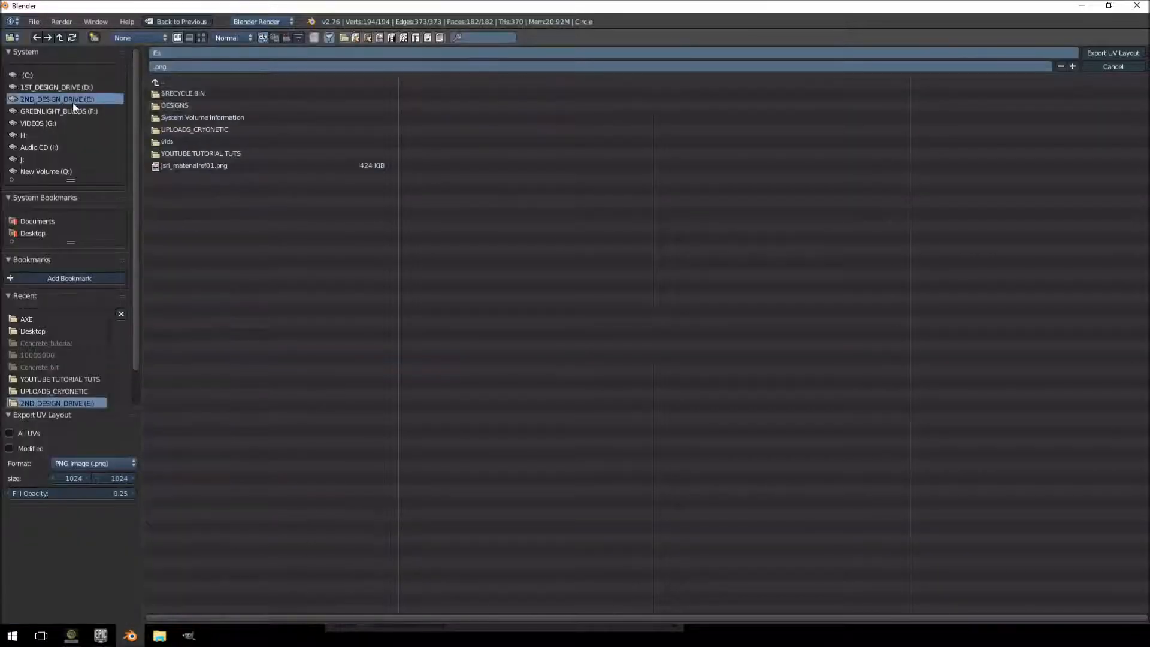
pyautogui.click(207, 153)
pyautogui.click(177, 94)
pyautogui.click(197, 64)
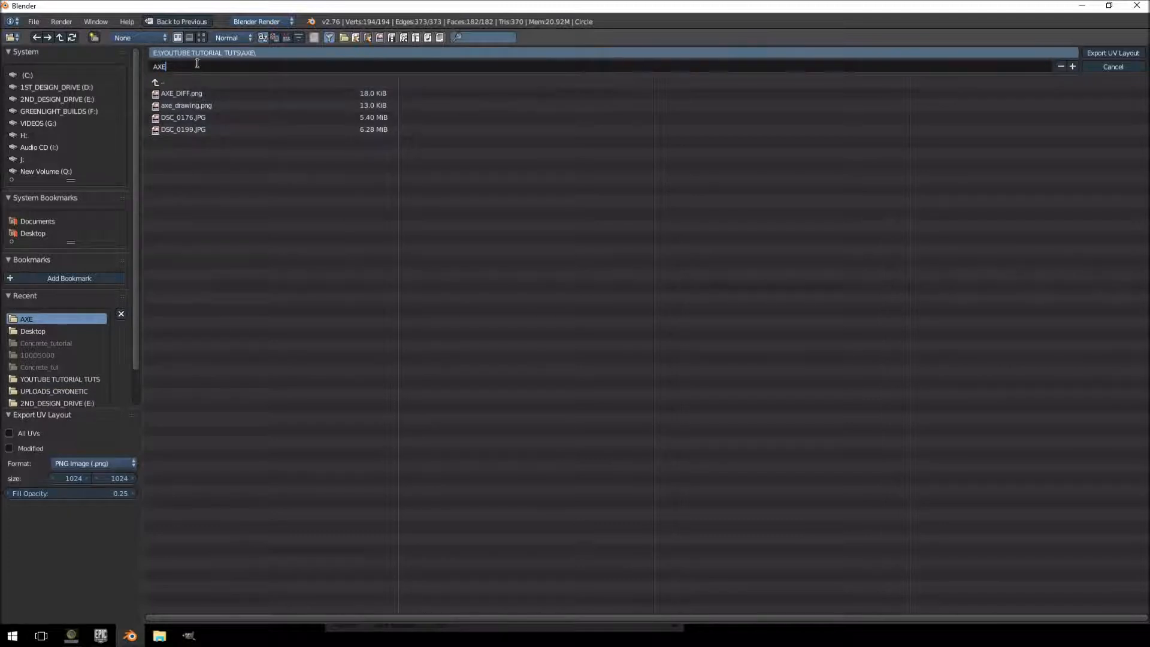
pyautogui.press('Return')
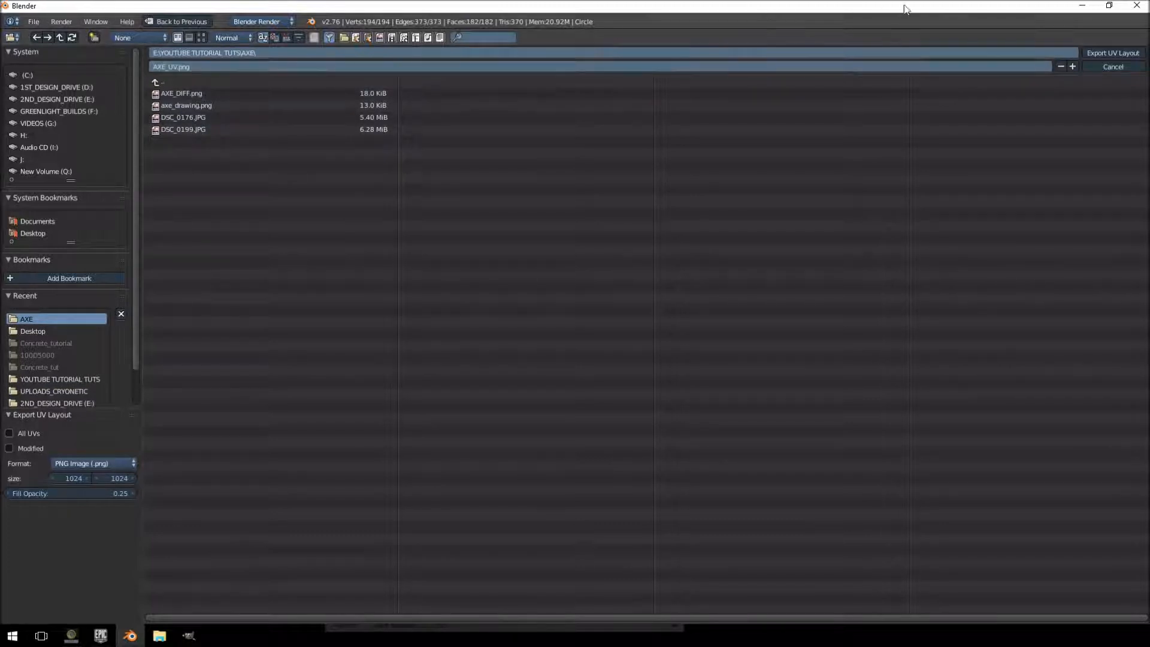
pyautogui.press('Return')
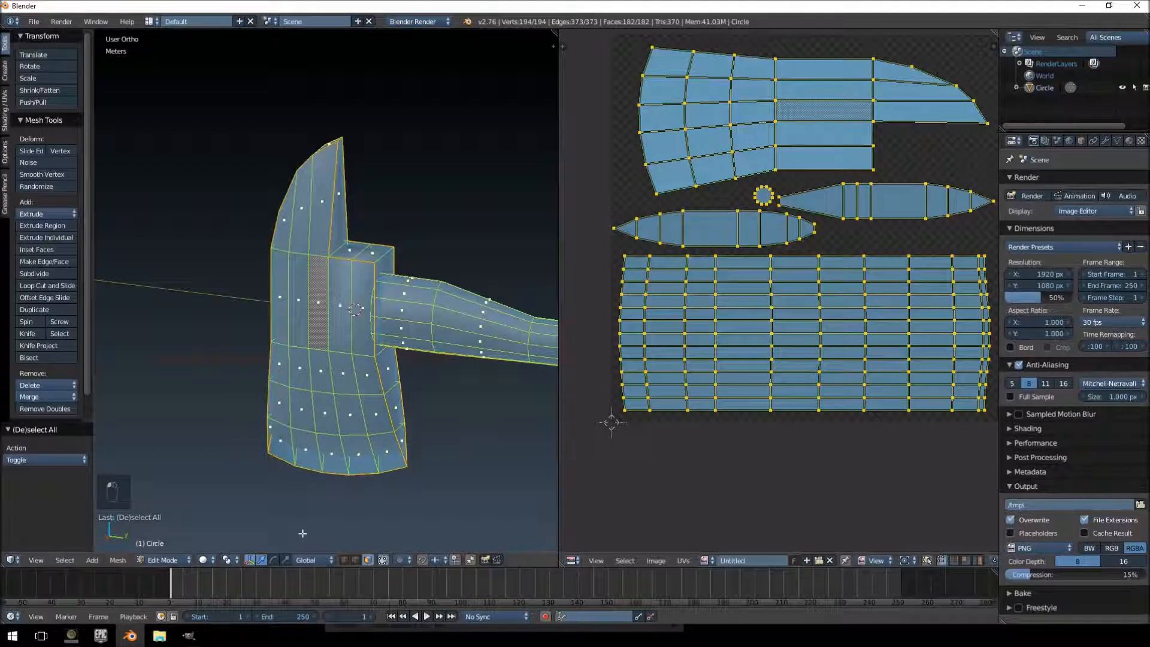
# - Switch to GIMP and open the exported AXE_UV.png from the AXE folder
pyautogui.click(190, 644)
pyautogui.click(9, 19)
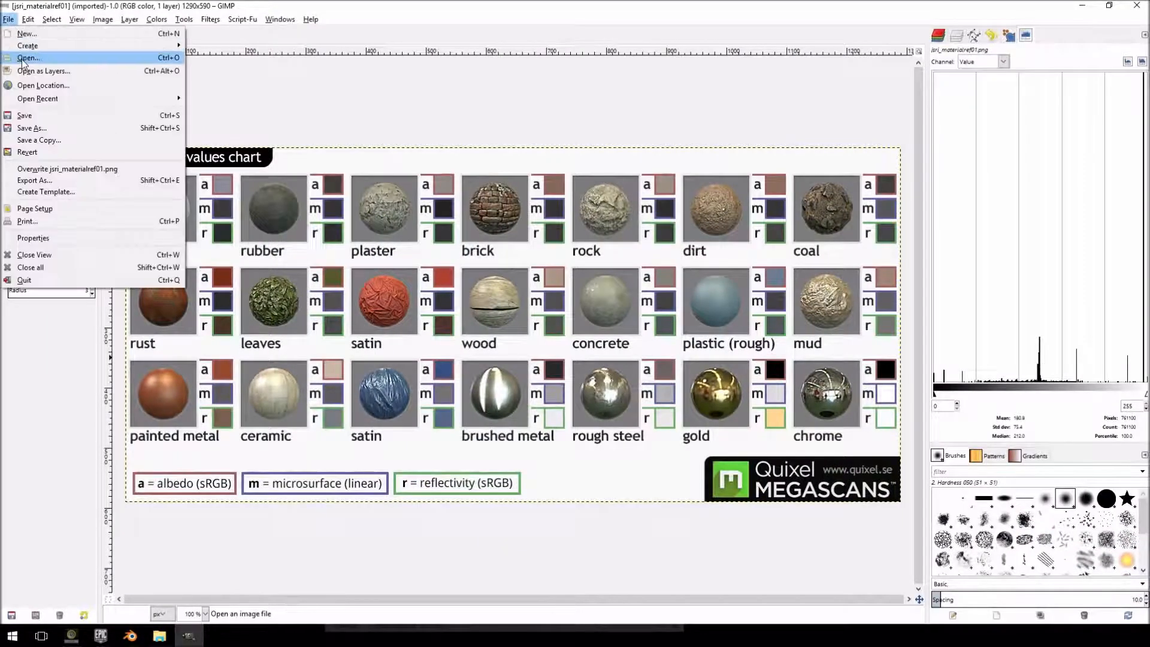
pyautogui.click(22, 59)
pyautogui.click(154, 69)
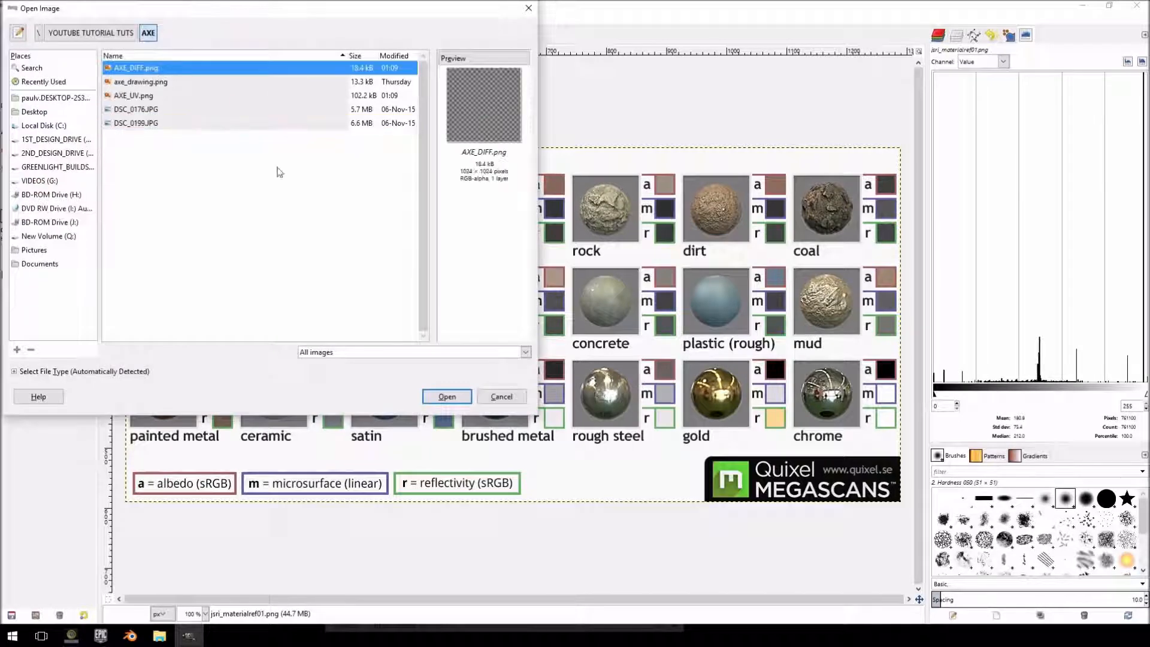
pyautogui.doubleClick(149, 96)
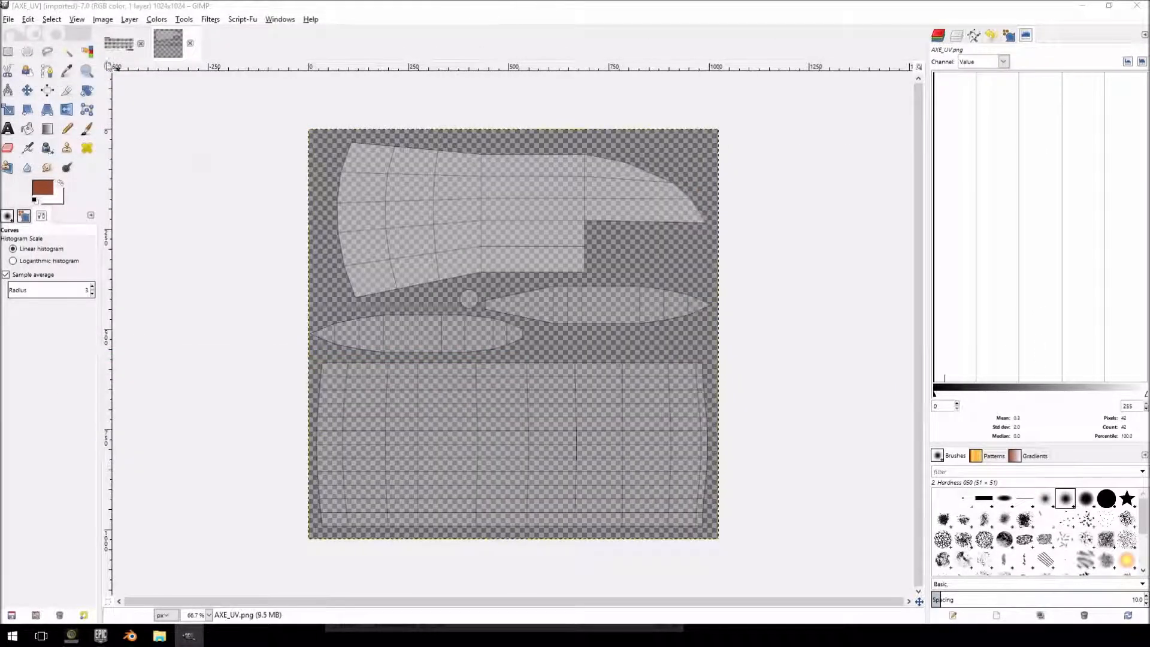
pyautogui.click(9, 19)
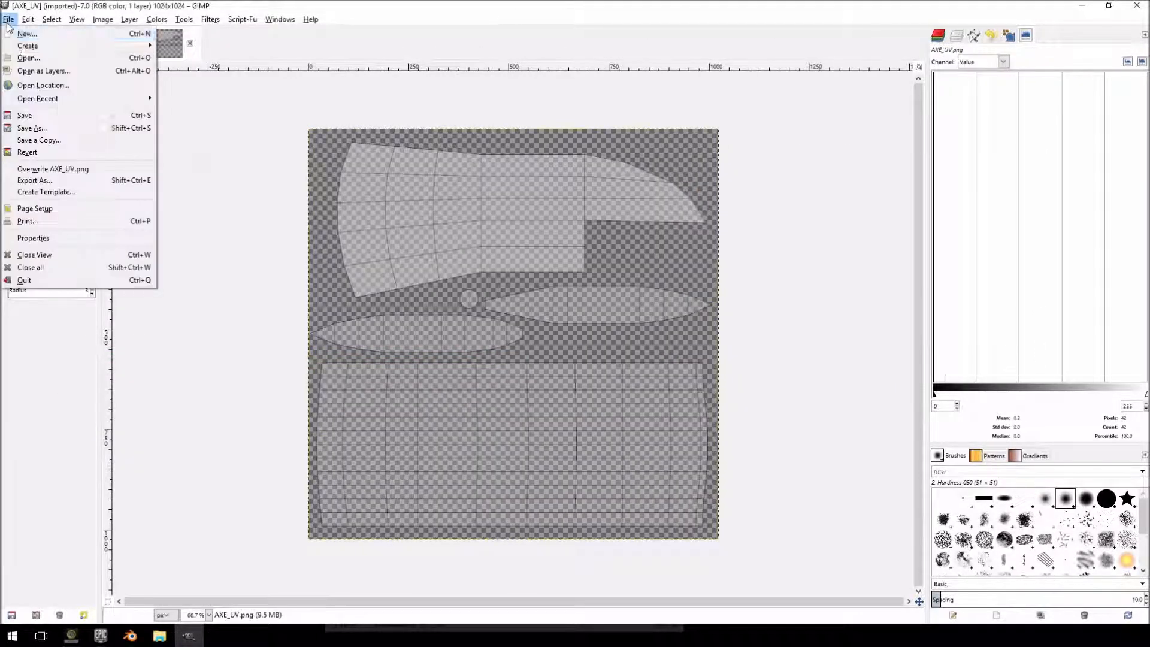
pyautogui.click(21, 60)
pyautogui.click(141, 70)
pyautogui.press('Escape')
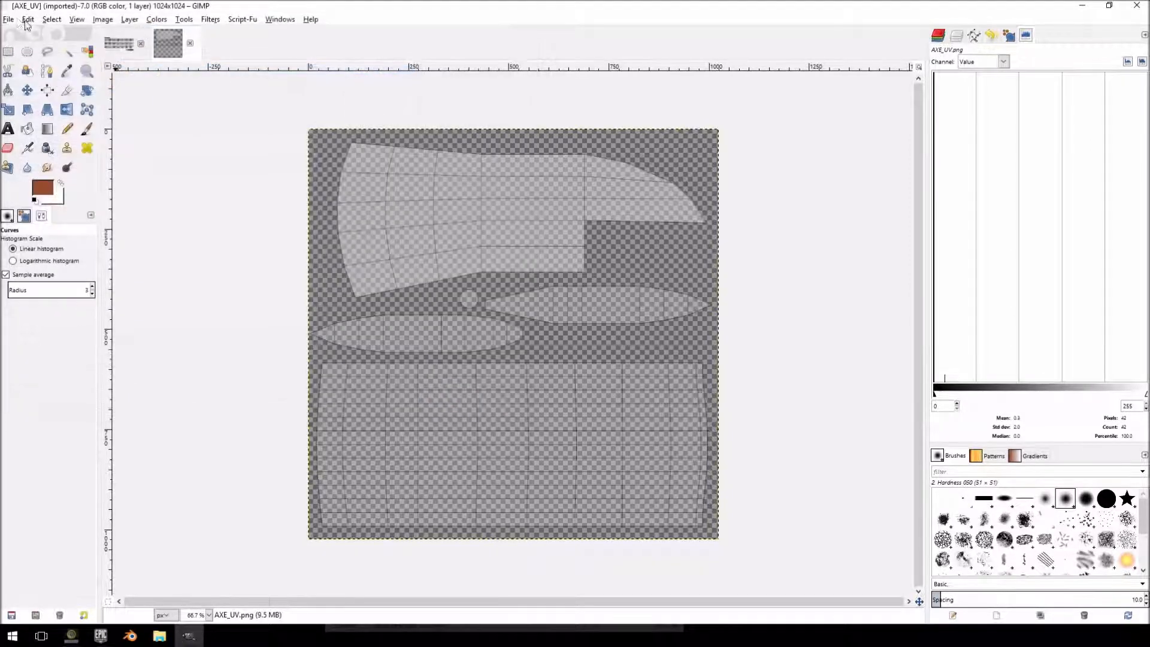
# - Import AXE_DIFF.png as a new layer above the UV layout, show the layer list and select the AXE_UV.png layer
pyautogui.click(9, 18)
pyautogui.click(22, 68)
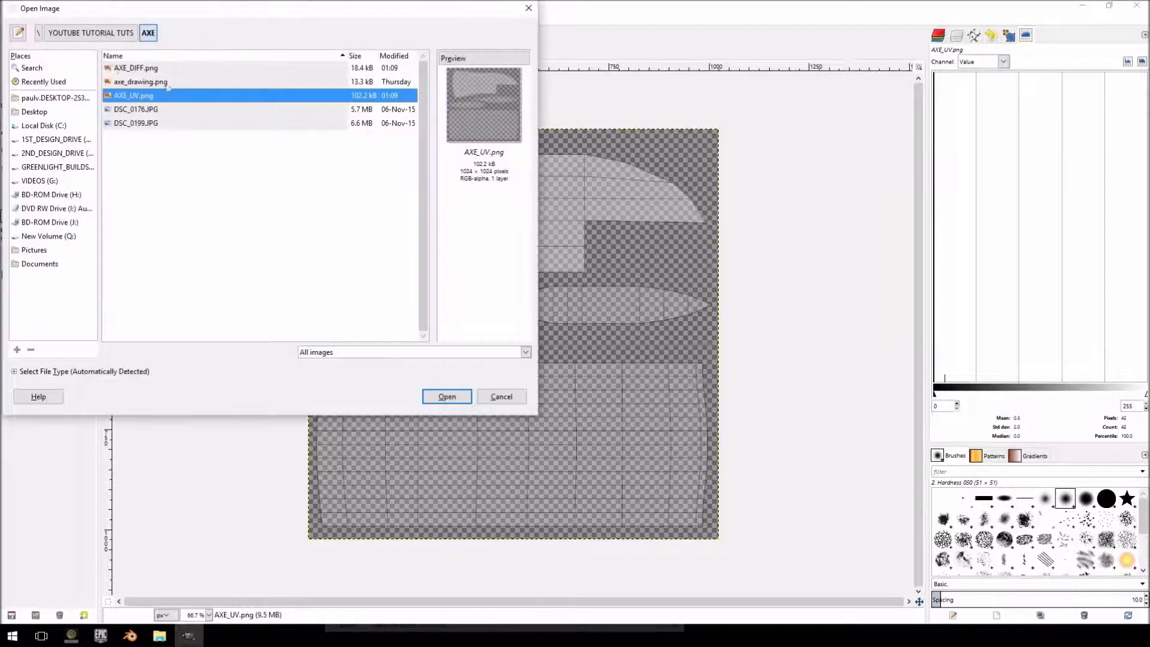
pyautogui.doubleClick(127, 69)
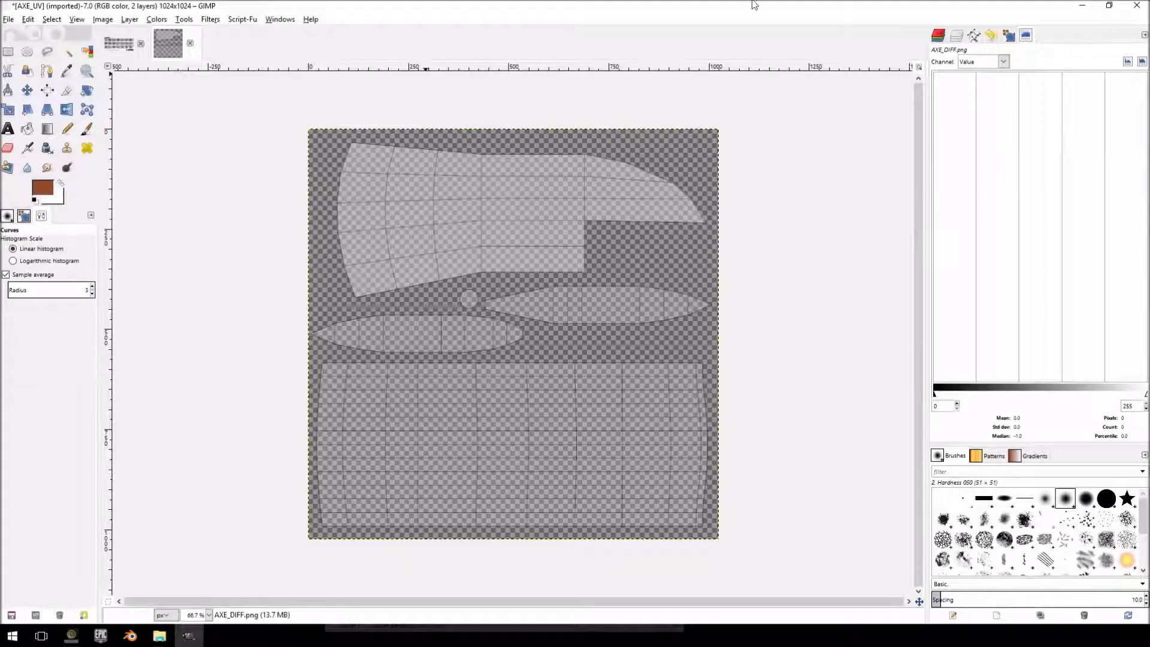
pyautogui.click(957, 36)
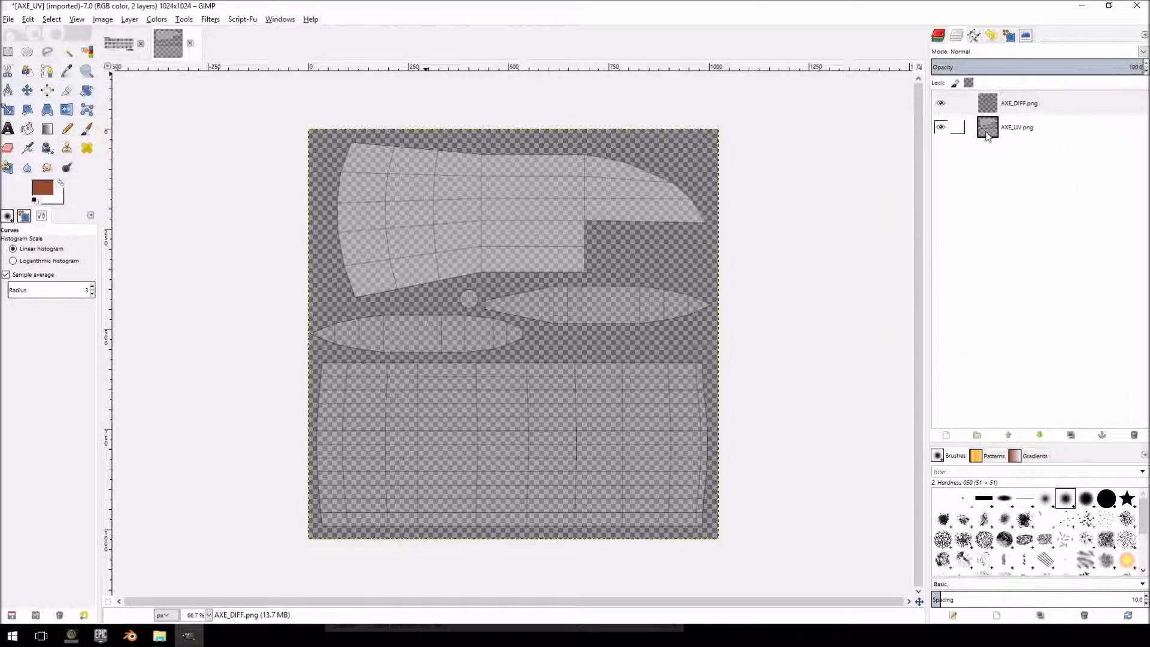
pyautogui.click(1019, 106)
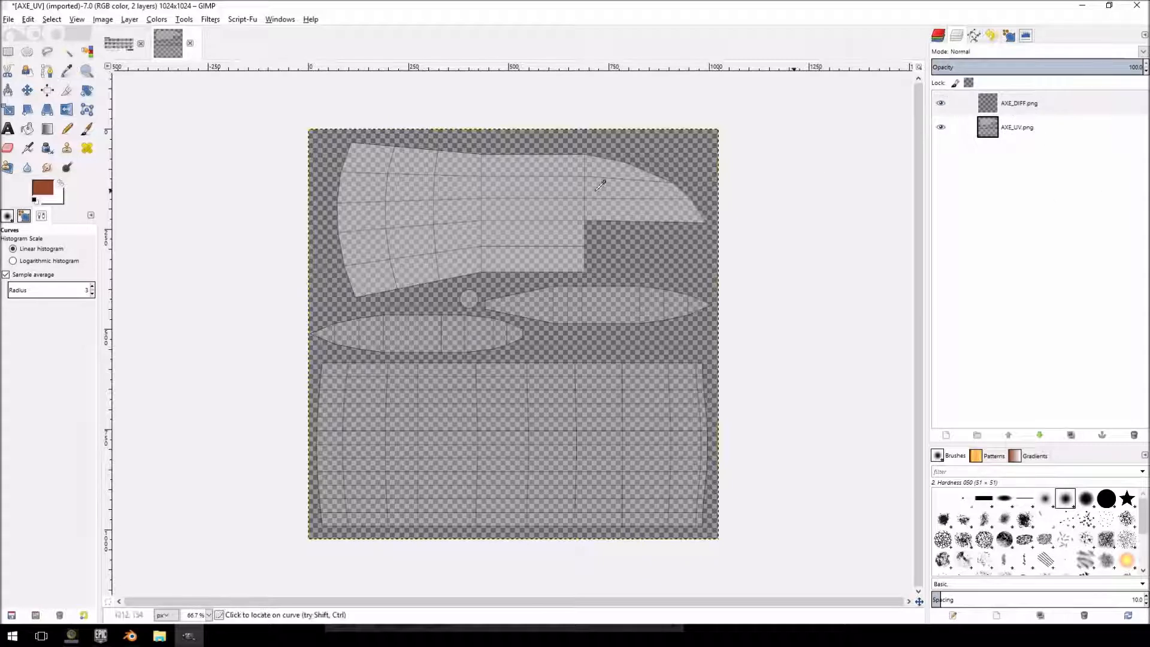
pyautogui.click(1018, 129)
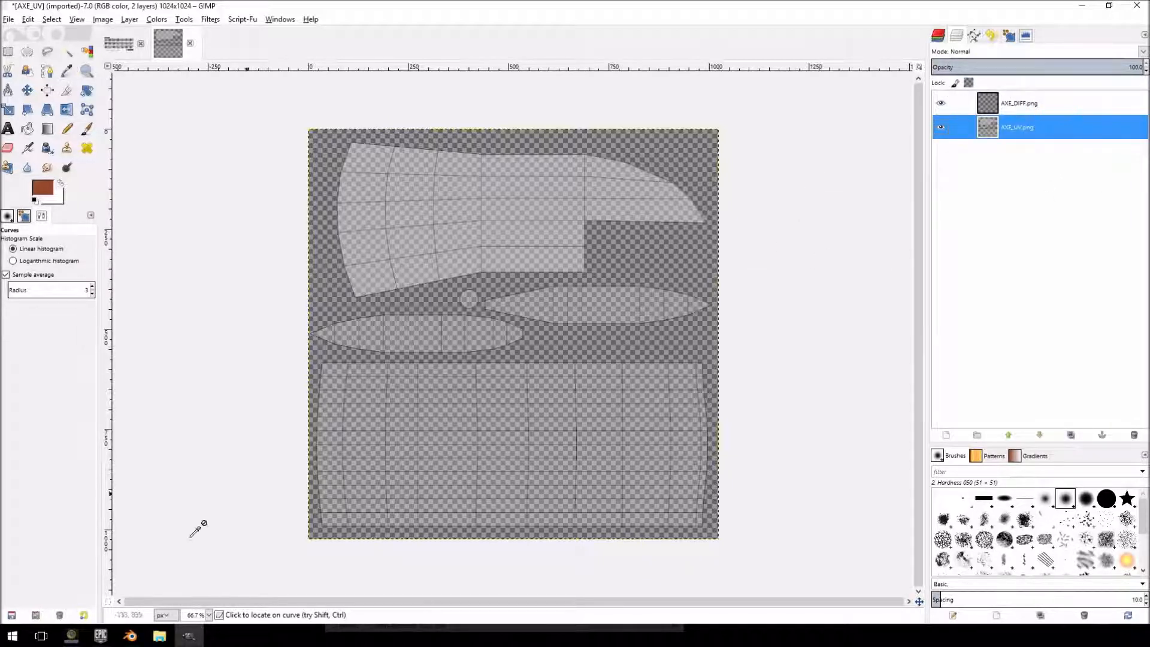
# - Add the wood photo DSC_0176.JPG from the AXE folder as a new layer, keeping its original orientation
pyautogui.click(160, 635)
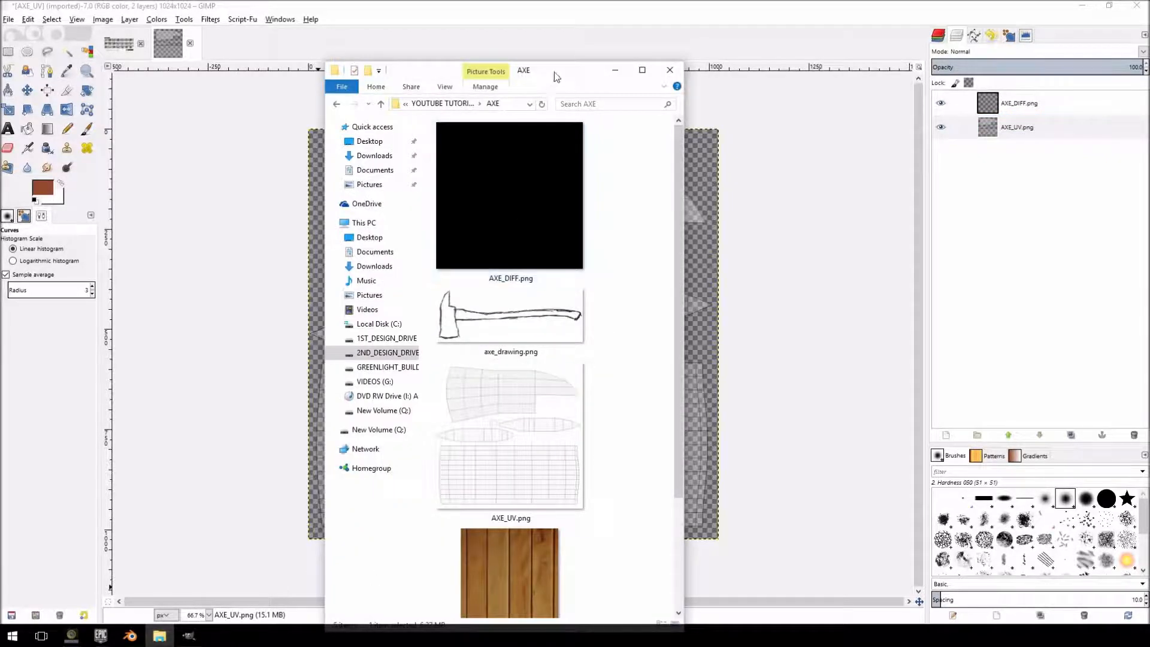
pyautogui.moveTo(555, 72); pyautogui.dragTo(1004, 47)
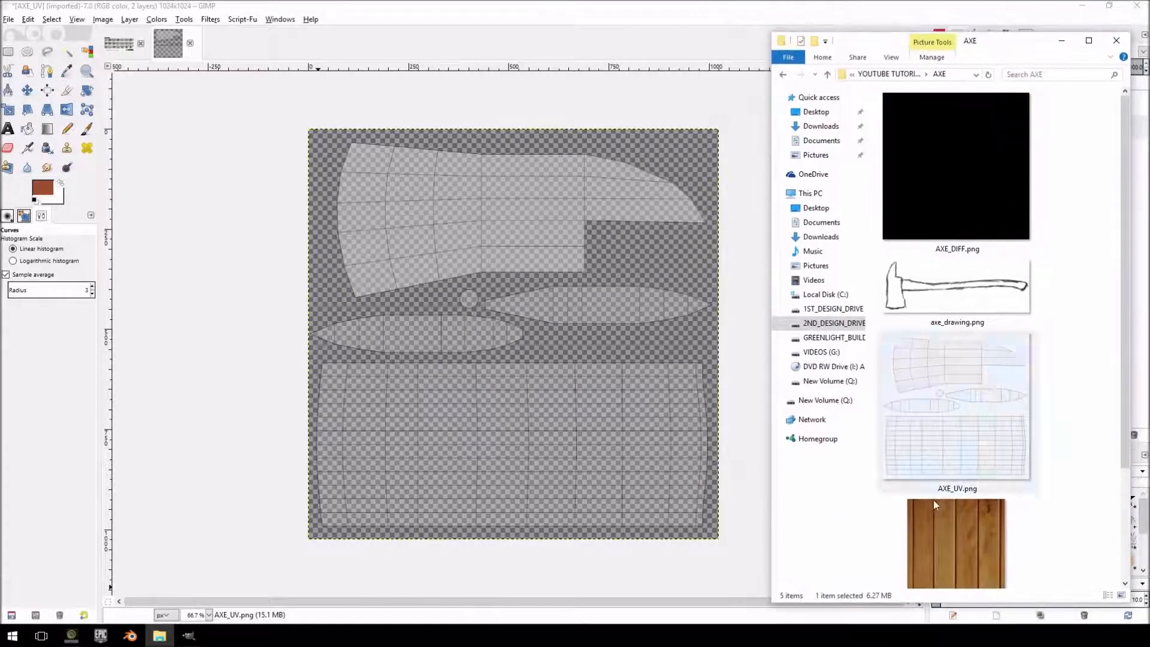
pyautogui.moveTo(963, 543); pyautogui.dragTo(976, 367)
pyautogui.moveTo(978, 537); pyautogui.dragTo(558, 404)
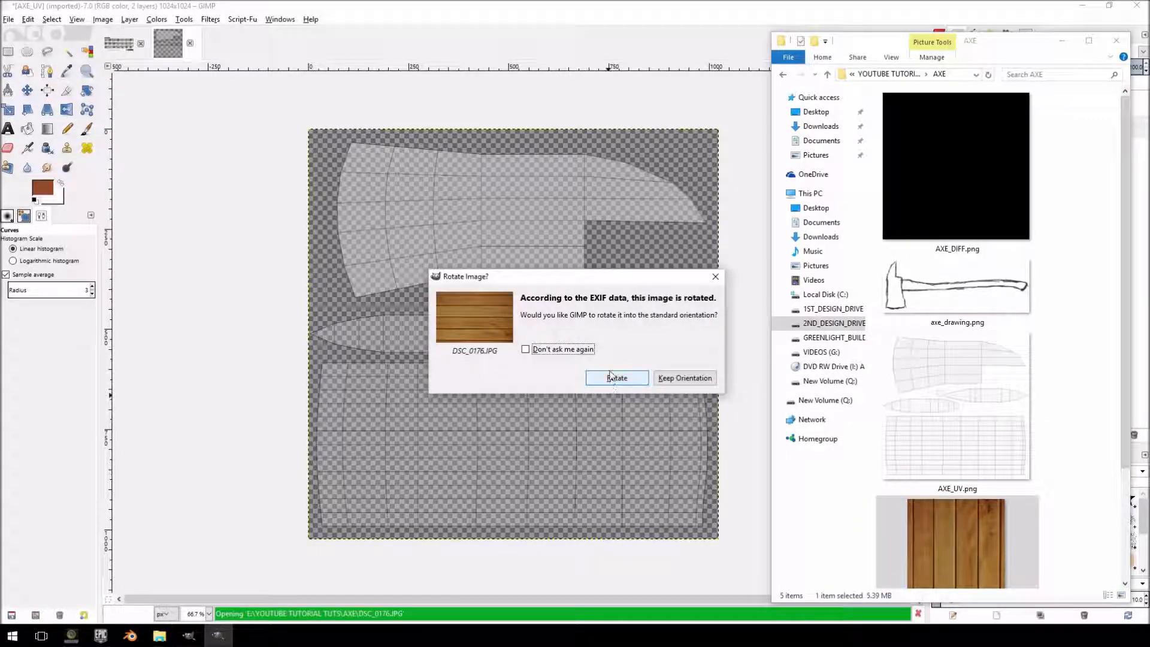
pyautogui.click(686, 379)
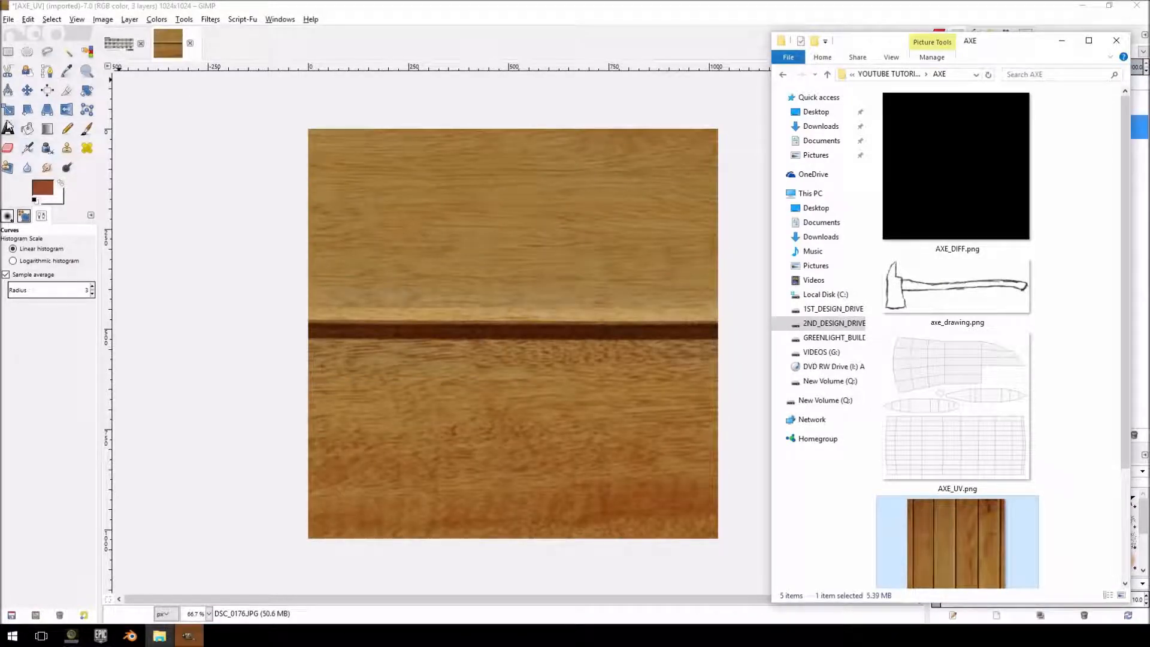
# - Scale the wood photo layer down to about 2765 × 1330 px over the lower part of the canvas
pyautogui.click(8, 110)
pyautogui.click(396, 393)
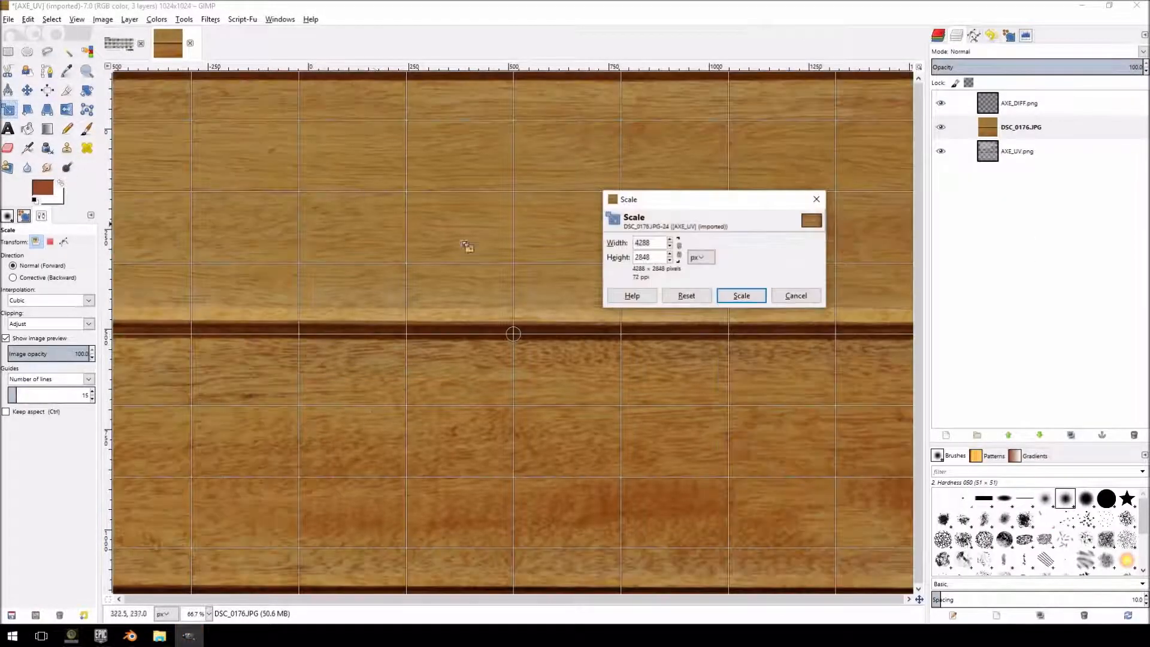
pyautogui.keyDown('ctrl'); pyautogui.scroll(-4, 482, 262); pyautogui.keyUp('ctrl')
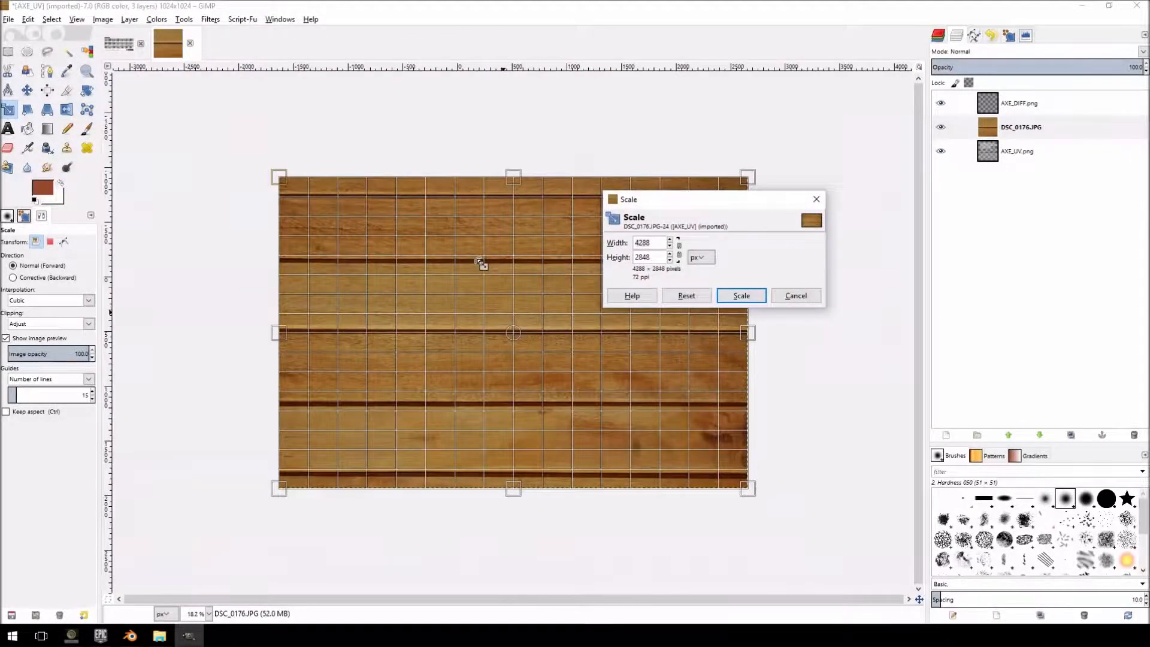
pyautogui.keyDown('ctrl'); pyautogui.scroll(-1, 478, 260); pyautogui.keyUp('ctrl')
pyautogui.keyDown('ctrl'); pyautogui.scroll(3, 479, 262); pyautogui.keyUp('ctrl')
pyautogui.keyDown('ctrl'); pyautogui.scroll(-2, 480, 266); pyautogui.keyUp('ctrl')
pyautogui.moveTo(283, 182); pyautogui.dragTo(411, 344)
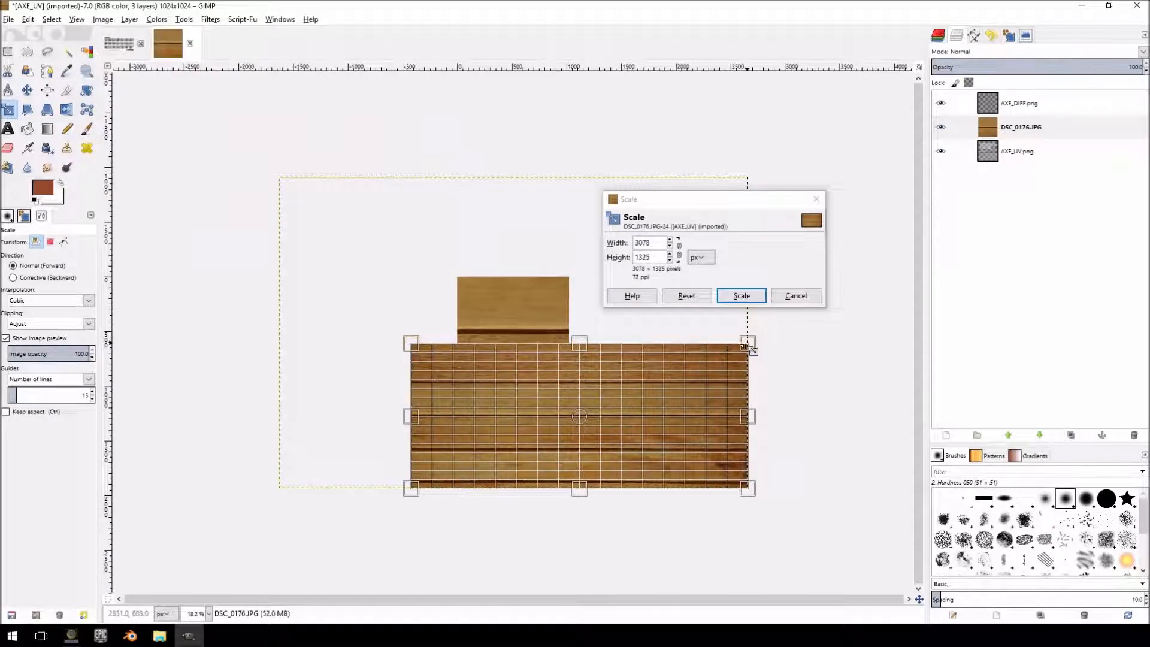
pyautogui.moveTo(747, 345); pyautogui.dragTo(714, 343)
pyautogui.click(738, 296)
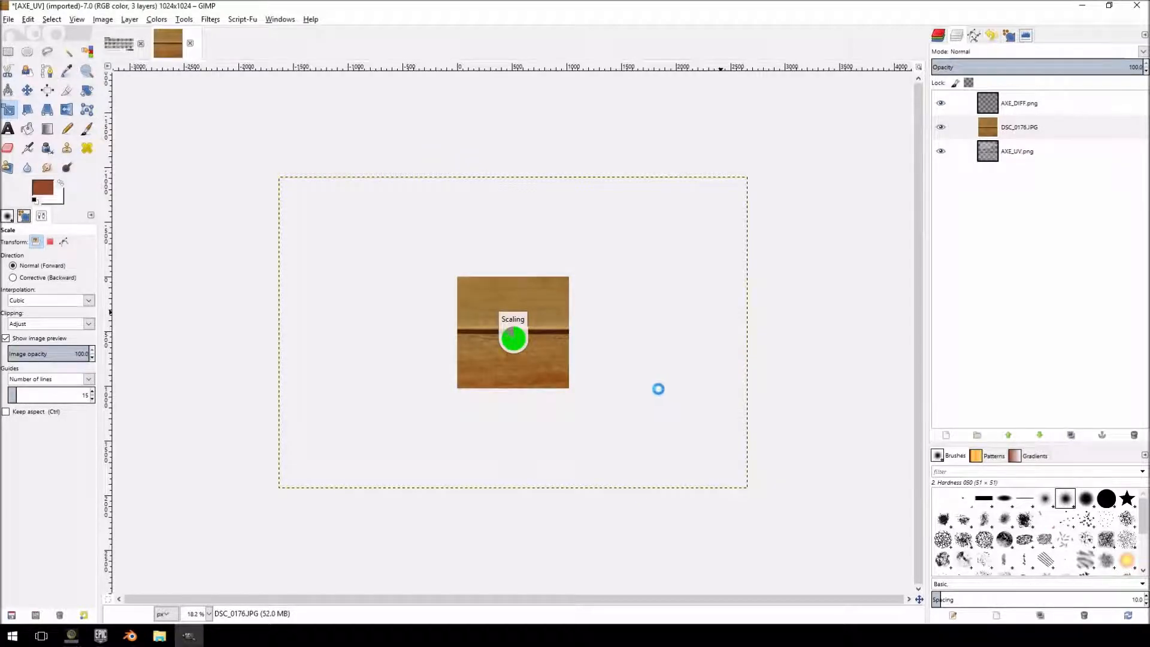
pyautogui.press('1')
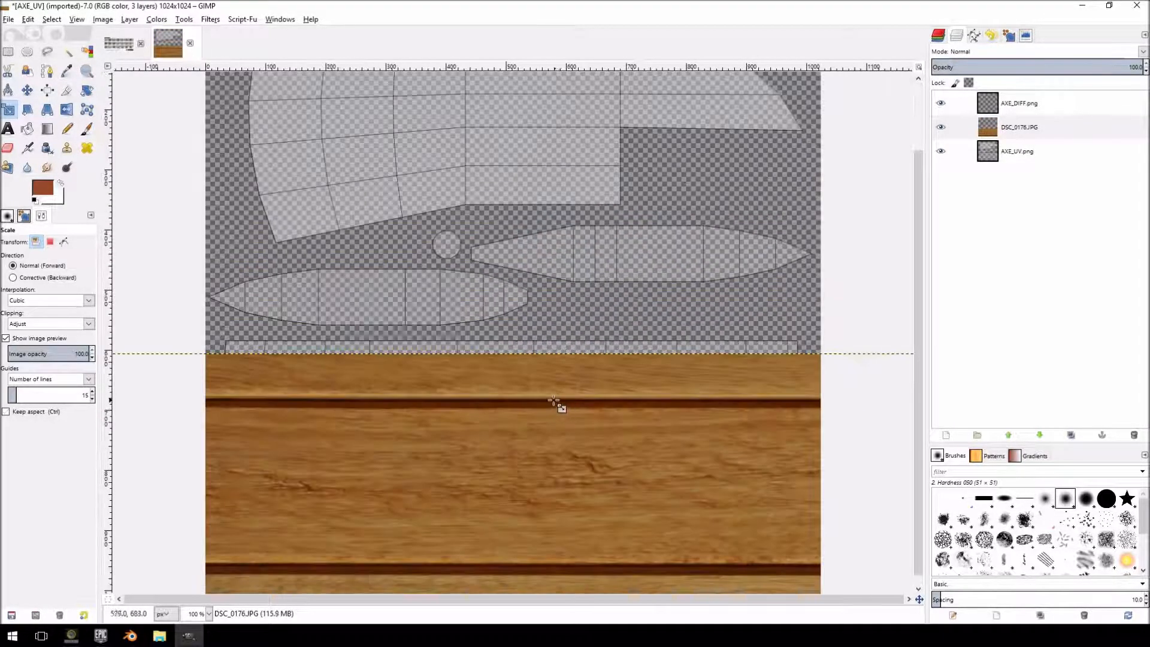
# - Move the AXE_UV.png layer to the top of the layer stack so it overlays the wood
pyautogui.click(27, 90)
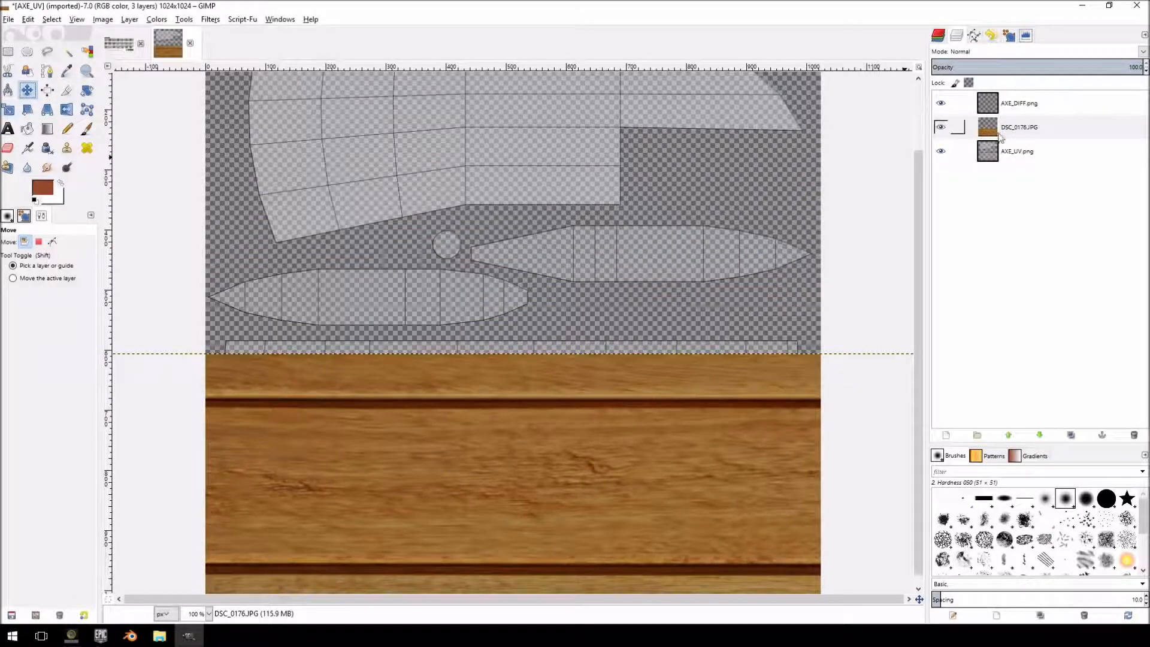
pyautogui.moveTo(1012, 151); pyautogui.dragTo(1018, 101)
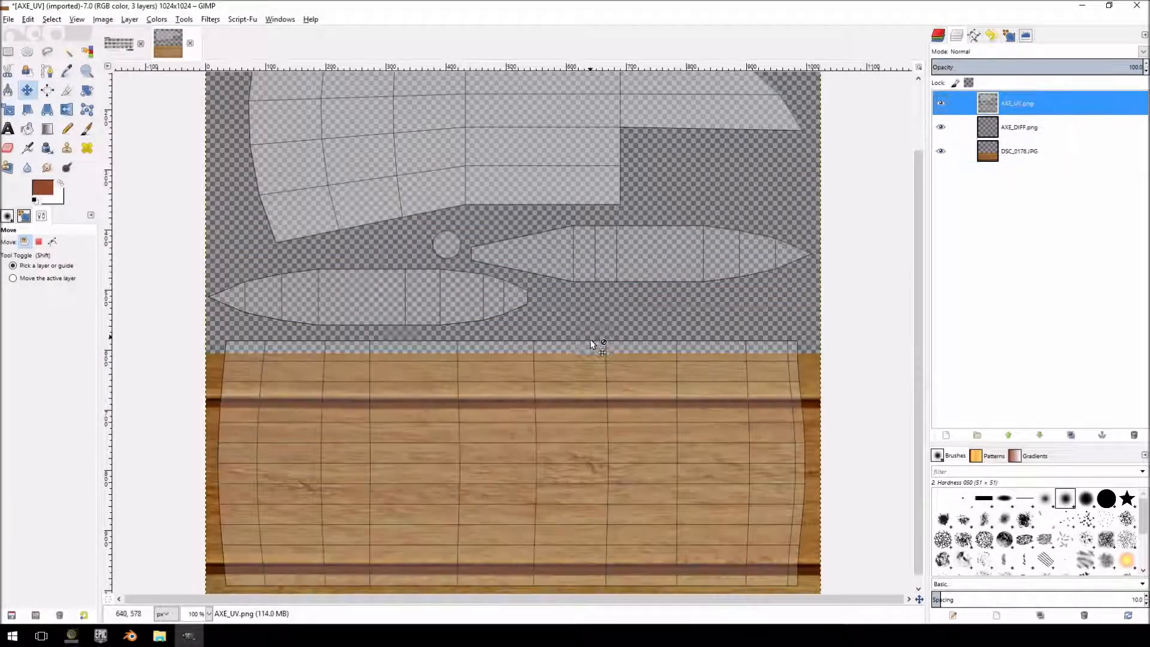
pyautogui.keyDown('shift'); pyautogui.moveTo(489, 434); pyautogui.dragTo(523, 369, button='middle'); pyautogui.keyUp('shift')
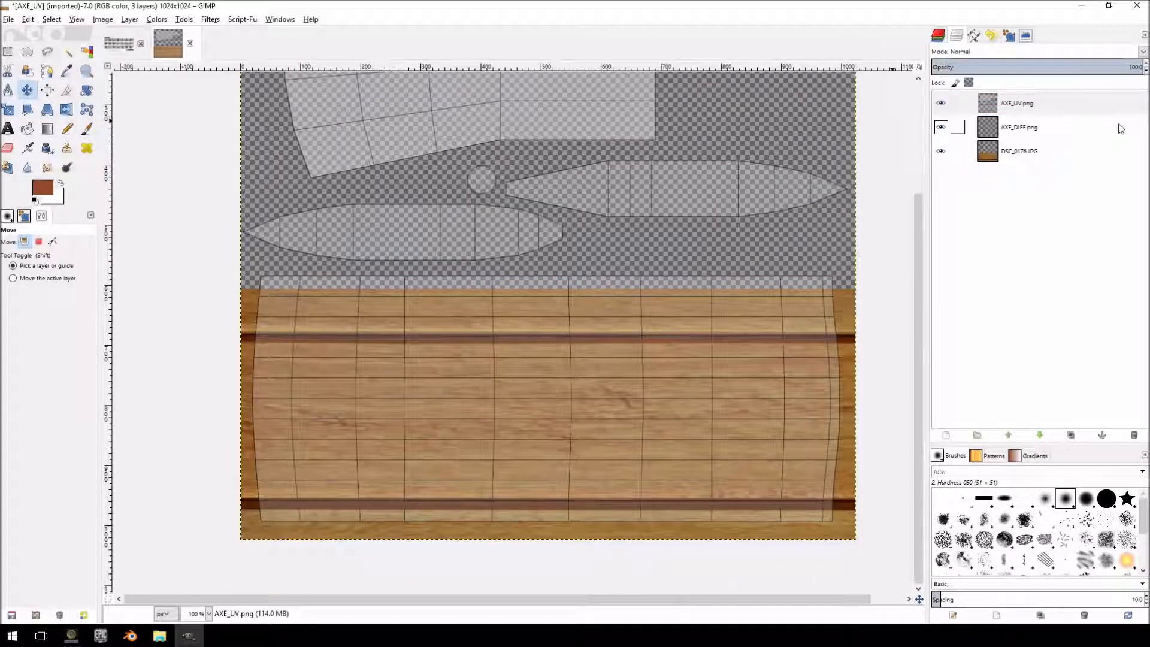
# - Scale the DSC_0176.JPG wood layer to 2765 × 2024 px, stretching its height so a plank can cover the large handle island
pyautogui.click(1025, 157)
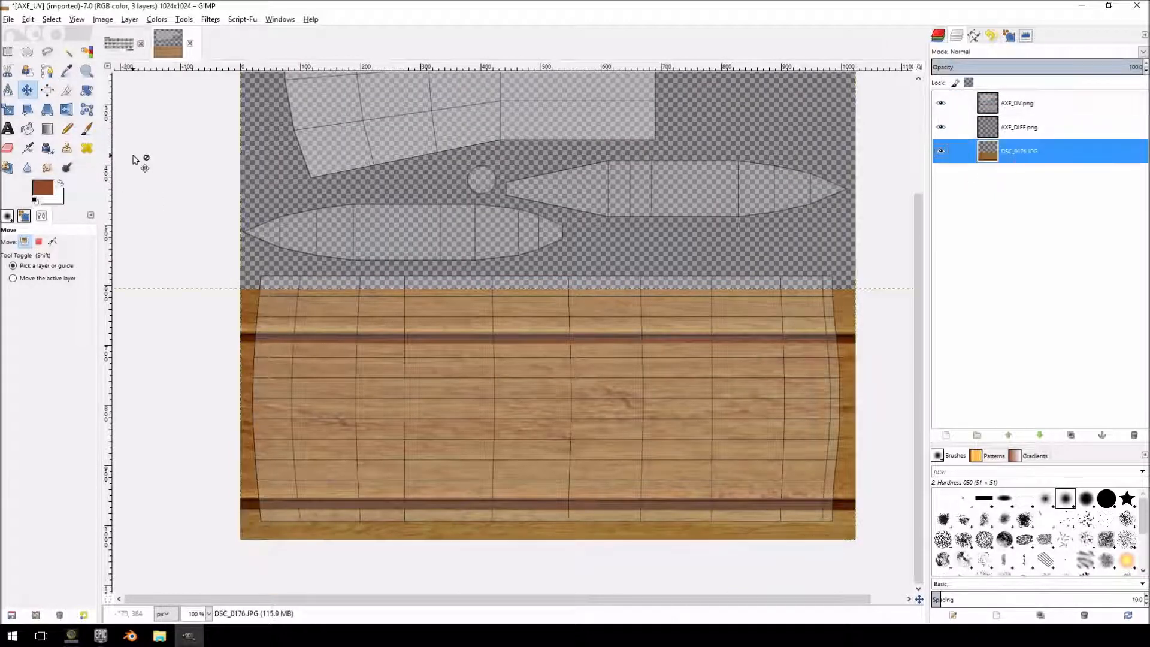
pyautogui.click(10, 113)
pyautogui.click(393, 393)
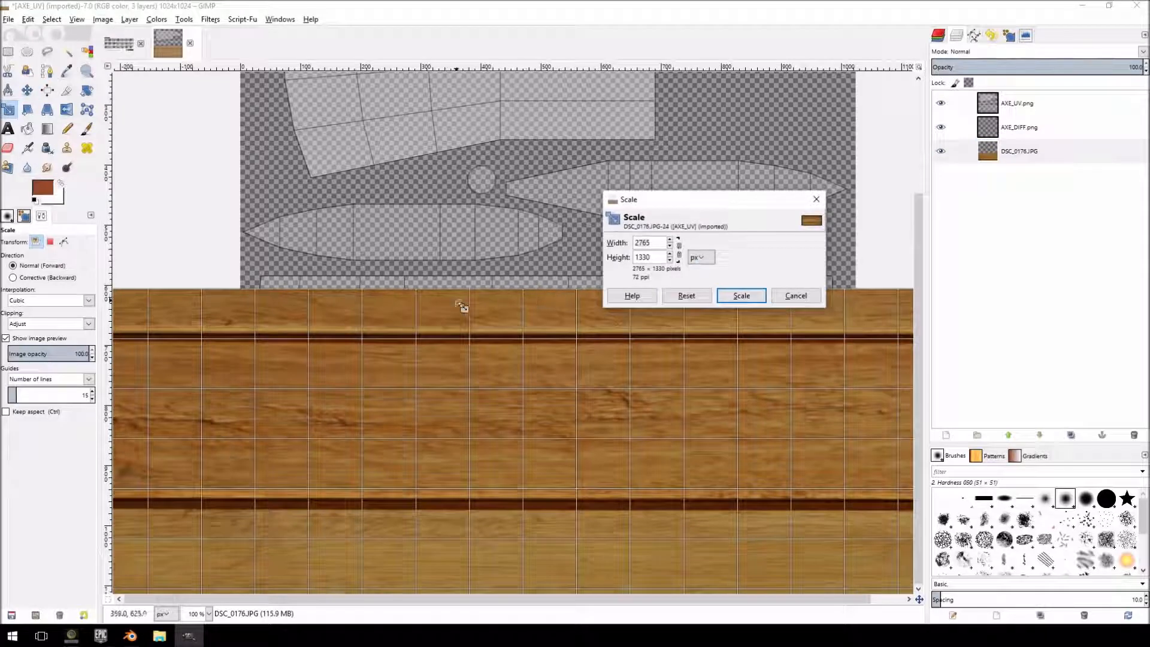
pyautogui.keyDown('ctrl'); pyautogui.scroll(-2, 460, 298); pyautogui.keyUp('ctrl')
pyautogui.moveTo(678, 366); pyautogui.dragTo(679, 312)
pyautogui.keyDown('ctrl'); pyautogui.moveTo(642, 387); pyautogui.dragTo(603, 233, button='middle'); pyautogui.keyUp('ctrl')
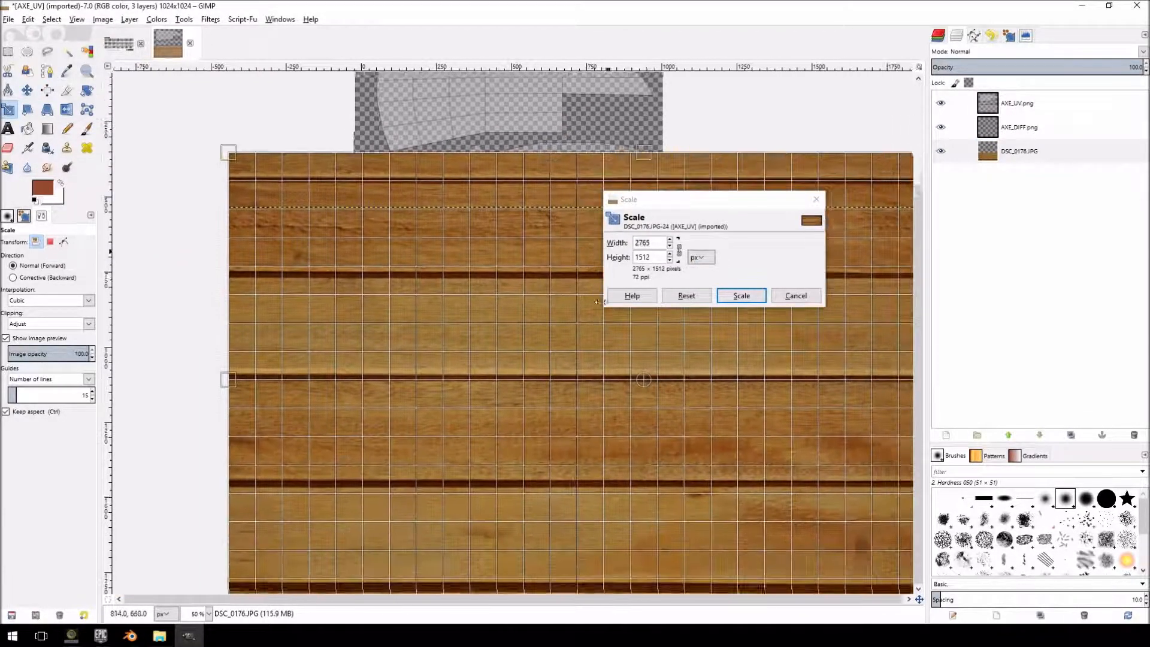
pyautogui.keyDown('ctrl'); pyautogui.scroll(-2, 539, 422); pyautogui.keyUp('ctrl')
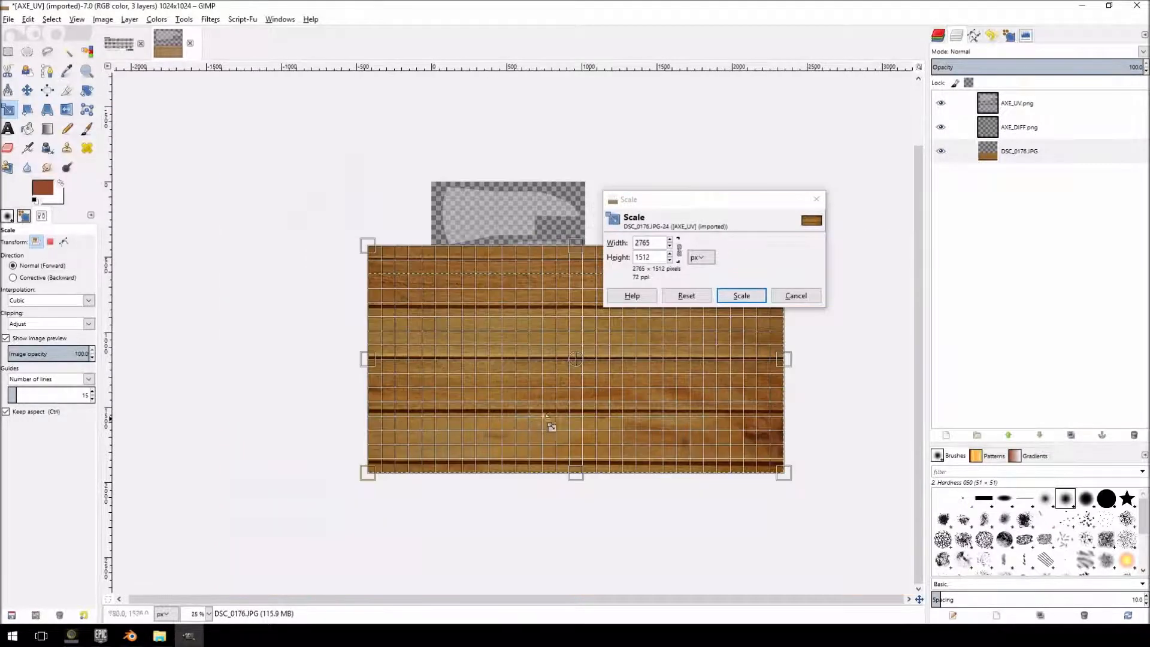
pyautogui.moveTo(576, 483); pyautogui.dragTo(581, 518)
pyautogui.moveTo(573, 245); pyautogui.dragTo(573, 226)
pyautogui.moveTo(577, 516); pyautogui.dragTo(580, 526)
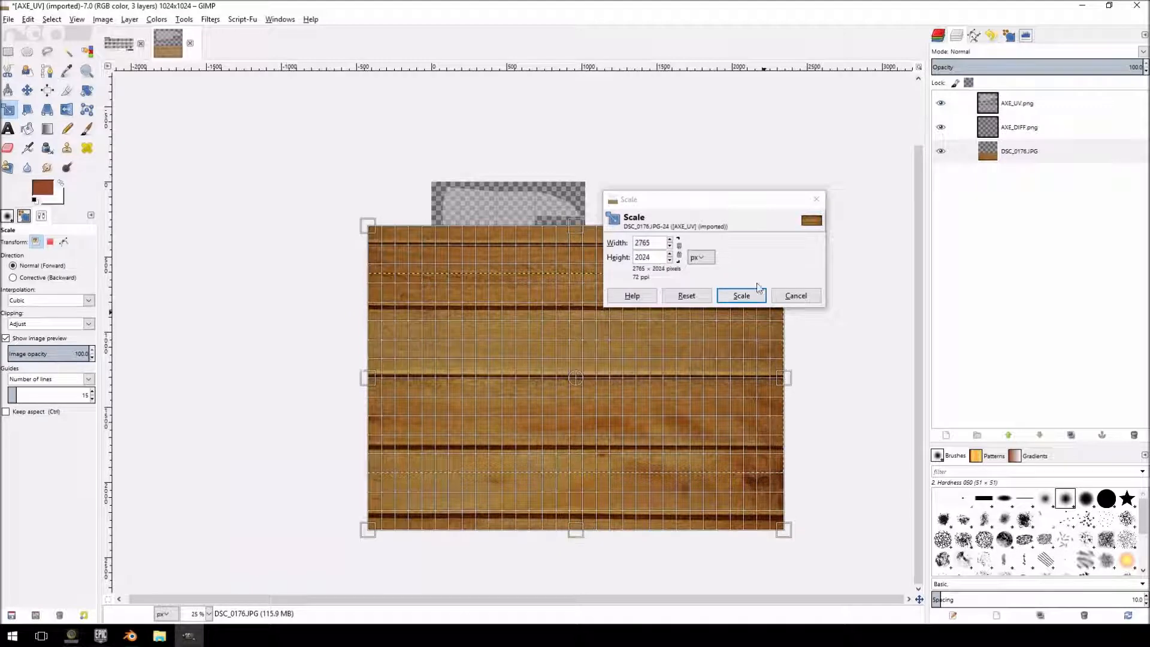
pyautogui.click(752, 293)
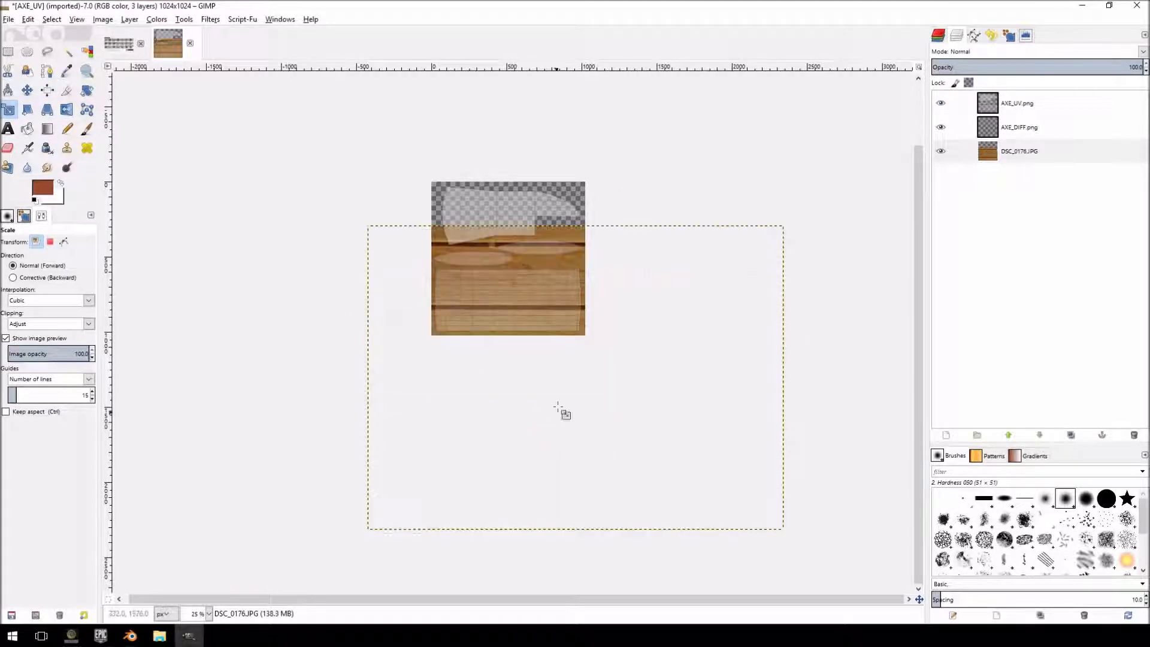
# - Move the wood layer down so that a single plank covers the large rectangular handle island
pyautogui.keyDown('ctrl'); pyautogui.scroll(4, 563, 328); pyautogui.keyUp('ctrl')
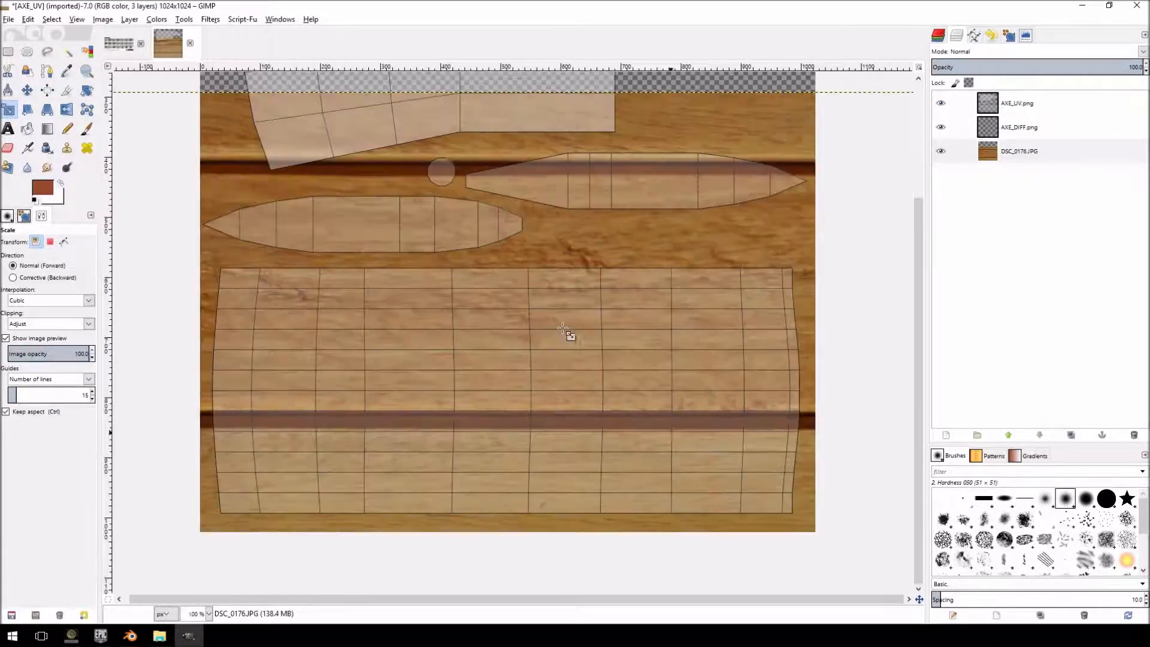
pyautogui.click(27, 90)
pyautogui.moveTo(470, 264); pyautogui.dragTo(483, 361)
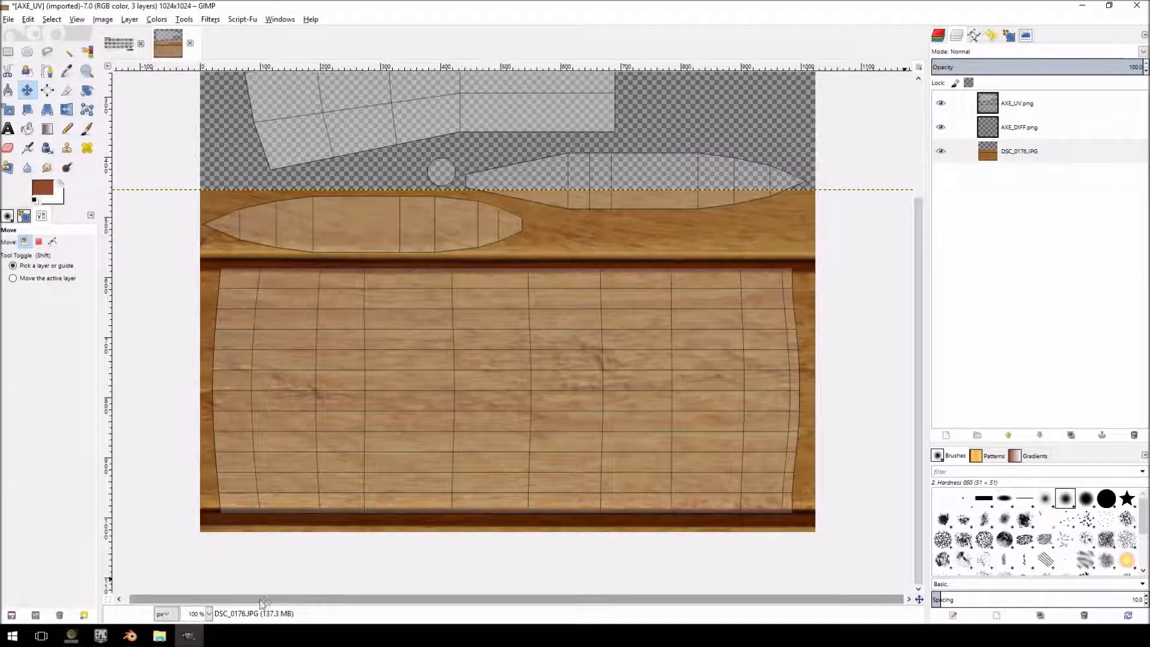
# - Add the metal photo DSC_0199.JPG from the AXE folder as a new layer above the wood layer
pyautogui.click(159, 636)
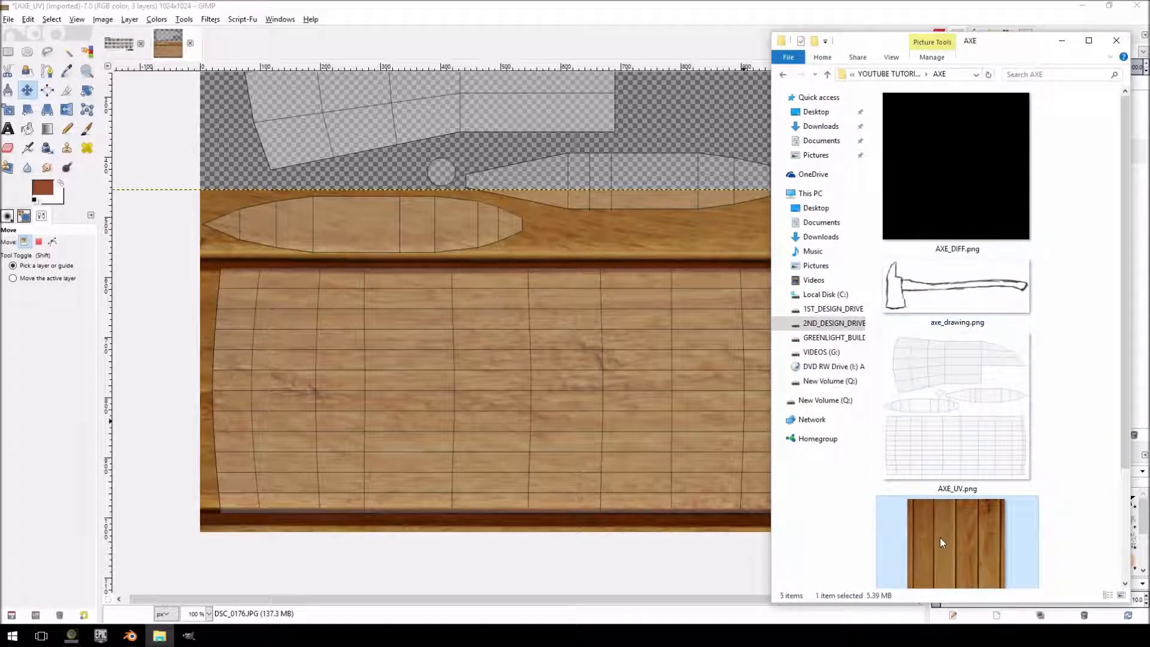
pyautogui.scroll(-3, 940, 537)
pyautogui.moveTo(983, 534); pyautogui.dragTo(907, 511)
pyautogui.moveTo(468, 166); pyautogui.dragTo(479, 162)
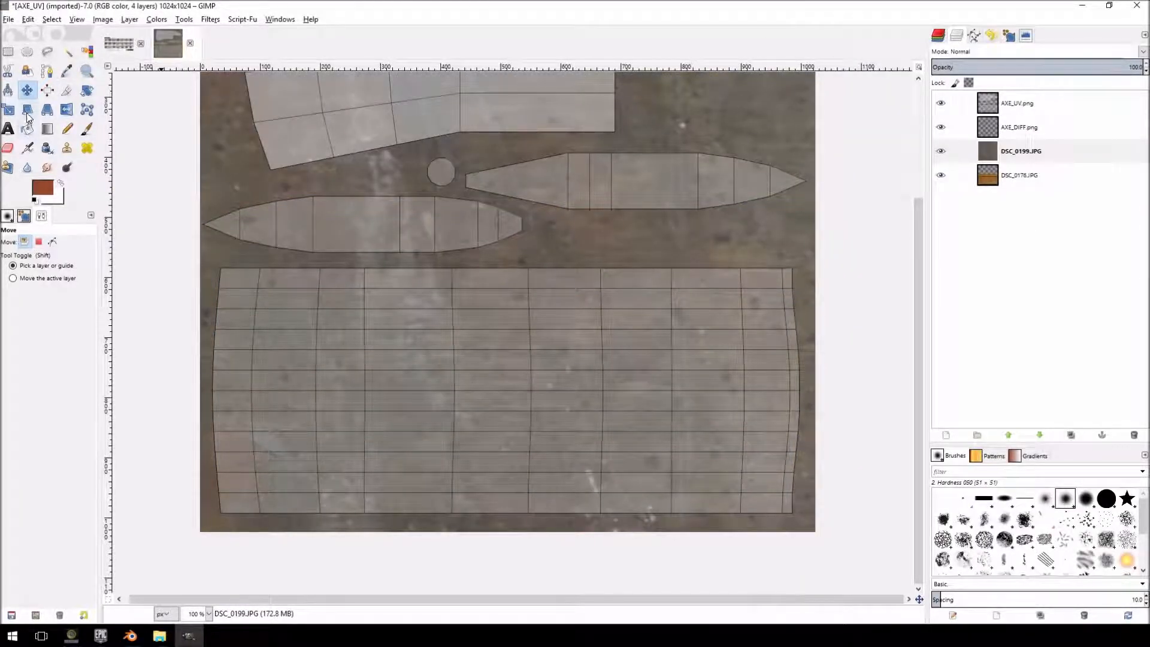
# - Scale the DSC_0199.JPG metal layer to 1192 × 880 px and position it over the axe-head islands above the wood
pyautogui.click(9, 109)
pyautogui.click(335, 273)
pyautogui.keyDown('ctrl'); pyautogui.scroll(-3, 335, 272); pyautogui.keyUp('ctrl')
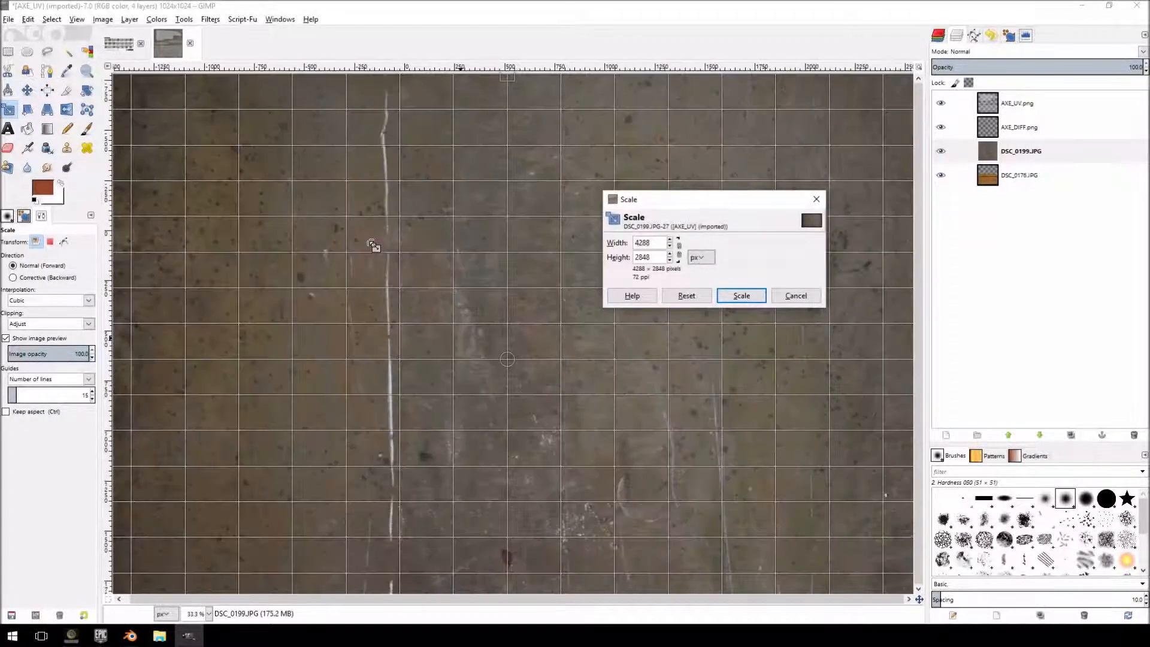
pyautogui.keyDown('ctrl'); pyautogui.scroll(-3, 373, 245); pyautogui.keyUp('ctrl')
pyautogui.moveTo(344, 237); pyautogui.dragTo(541, 371)
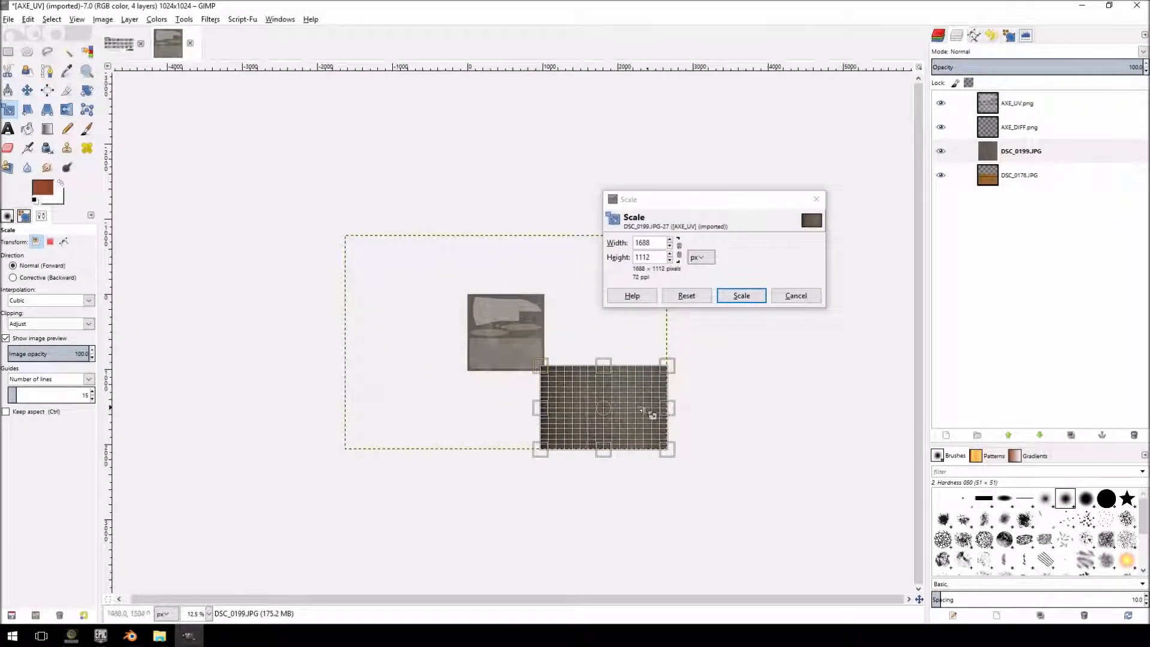
pyautogui.moveTo(609, 409); pyautogui.dragTo(521, 297)
pyautogui.moveTo(574, 255); pyautogui.dragTo(549, 262)
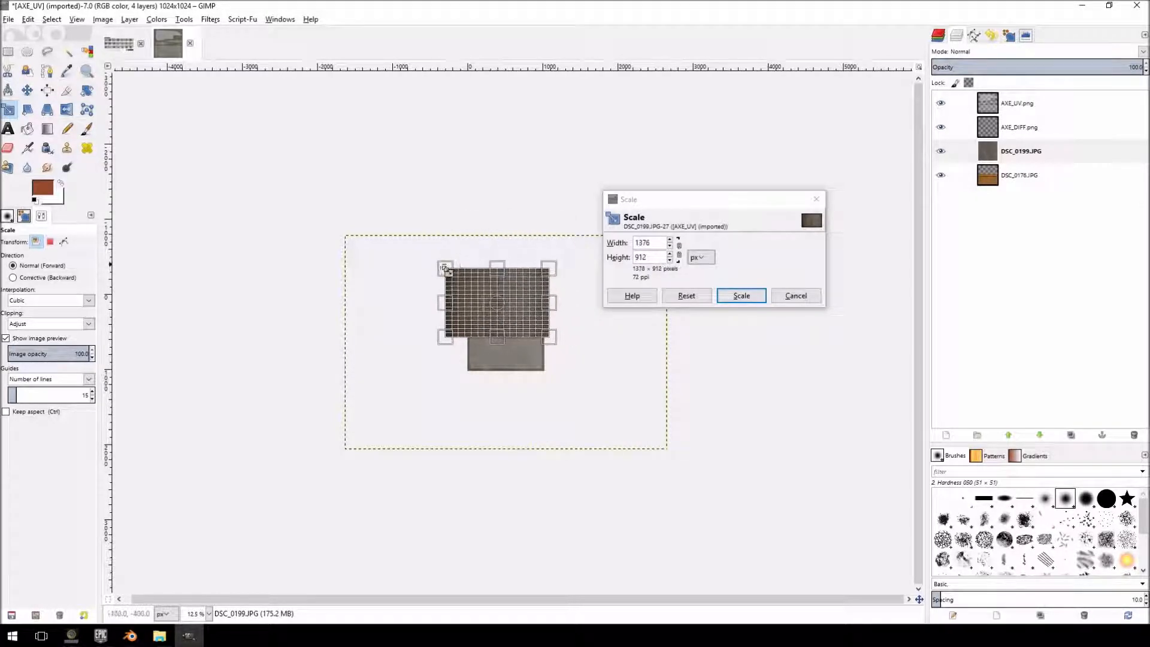
pyautogui.moveTo(446, 262); pyautogui.dragTo(459, 271)
pyautogui.keyDown('ctrl'); pyautogui.scroll(4, 537, 333); pyautogui.keyUp('ctrl')
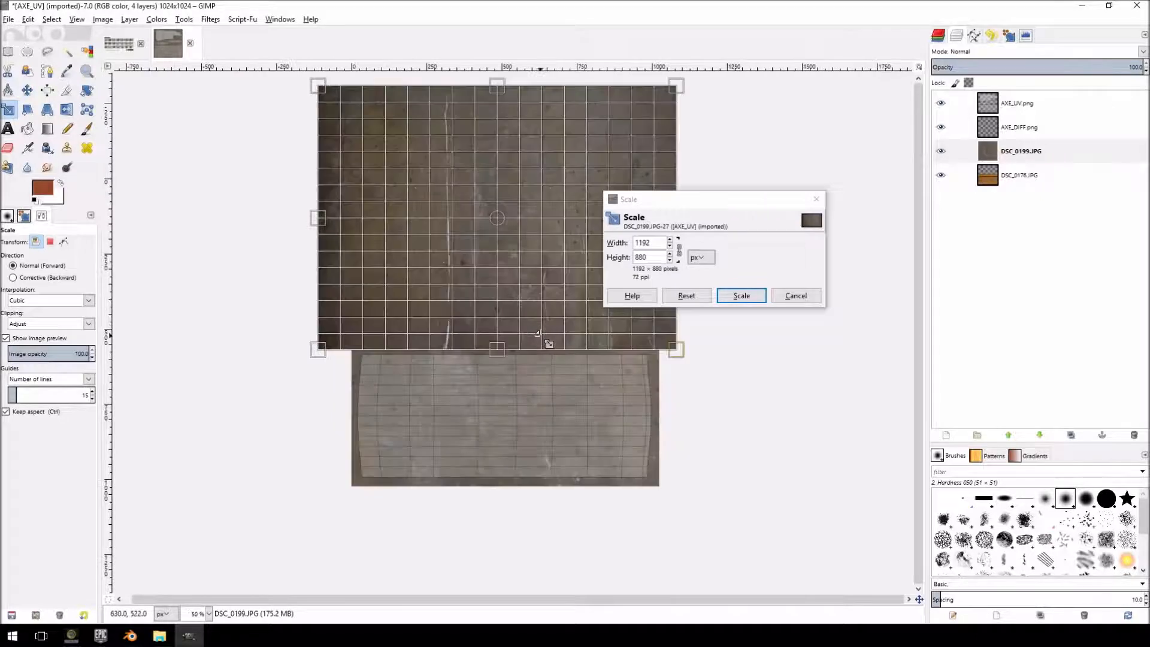
pyautogui.moveTo(483, 257); pyautogui.dragTo(506, 308, button='middle')
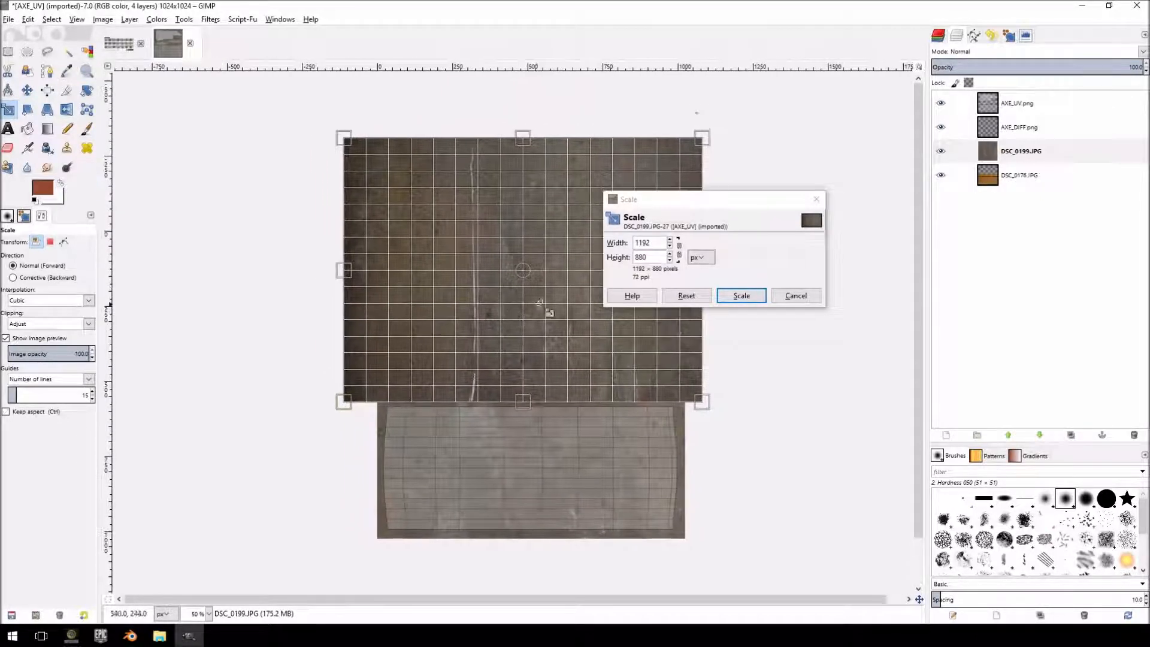
pyautogui.click(741, 295)
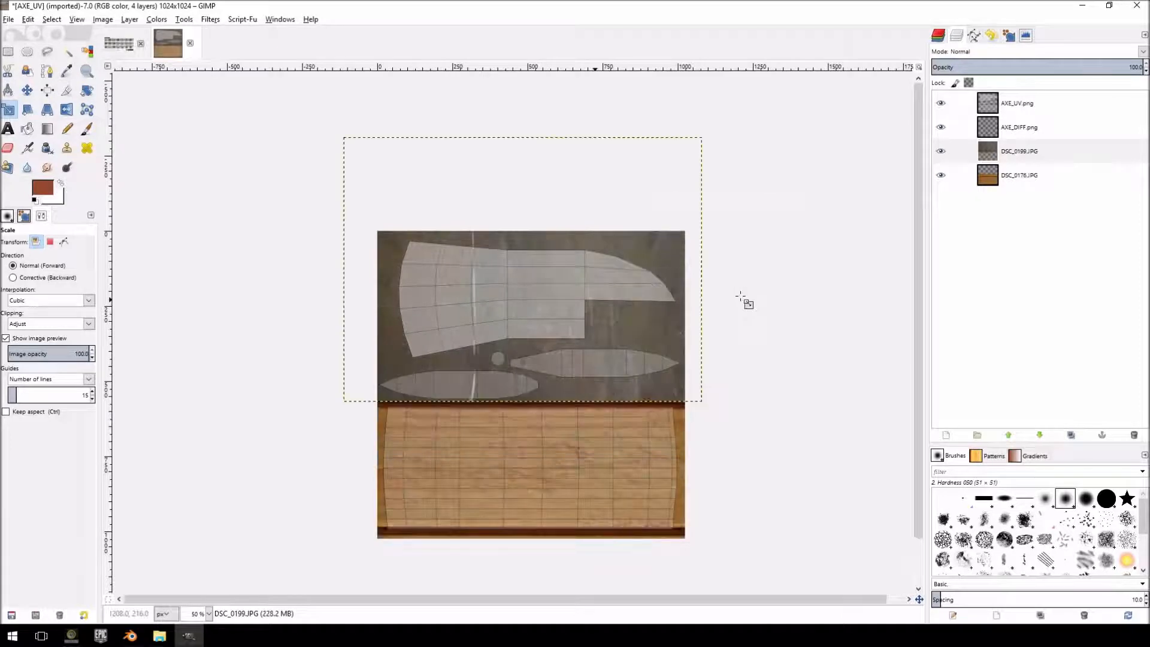
# - Colorize the DSC_0199.JPG metal layer over the axe-head islands red
pyautogui.keyDown('ctrl'); pyautogui.scroll(2, 545, 365); pyautogui.keyUp('ctrl')
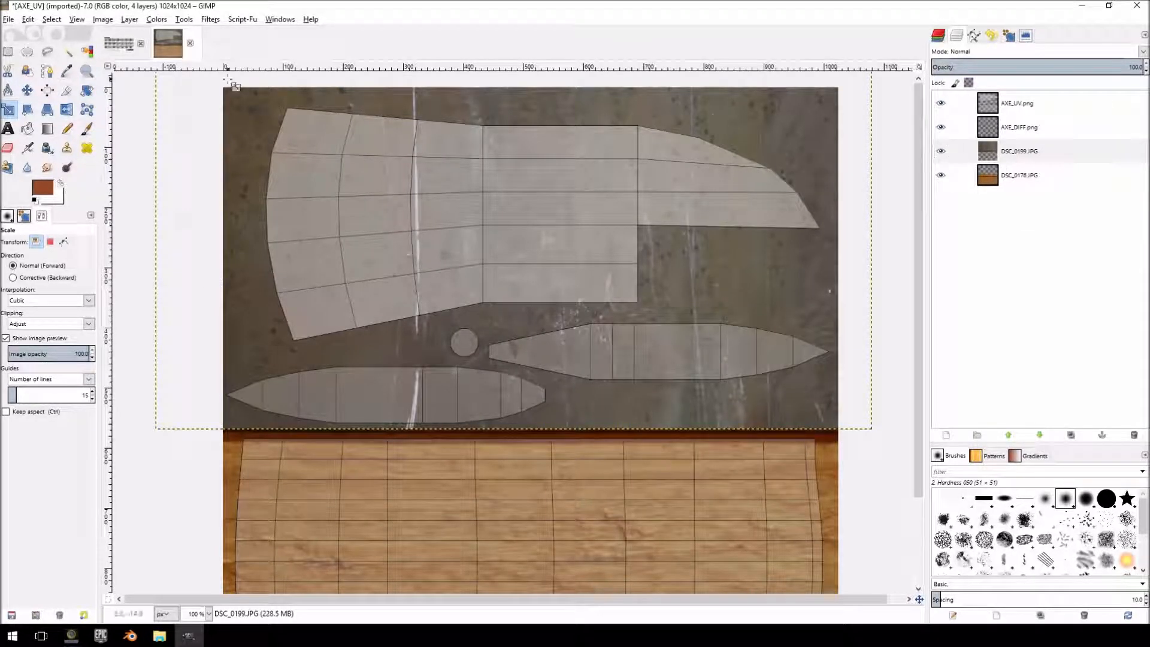
pyautogui.click(1015, 152)
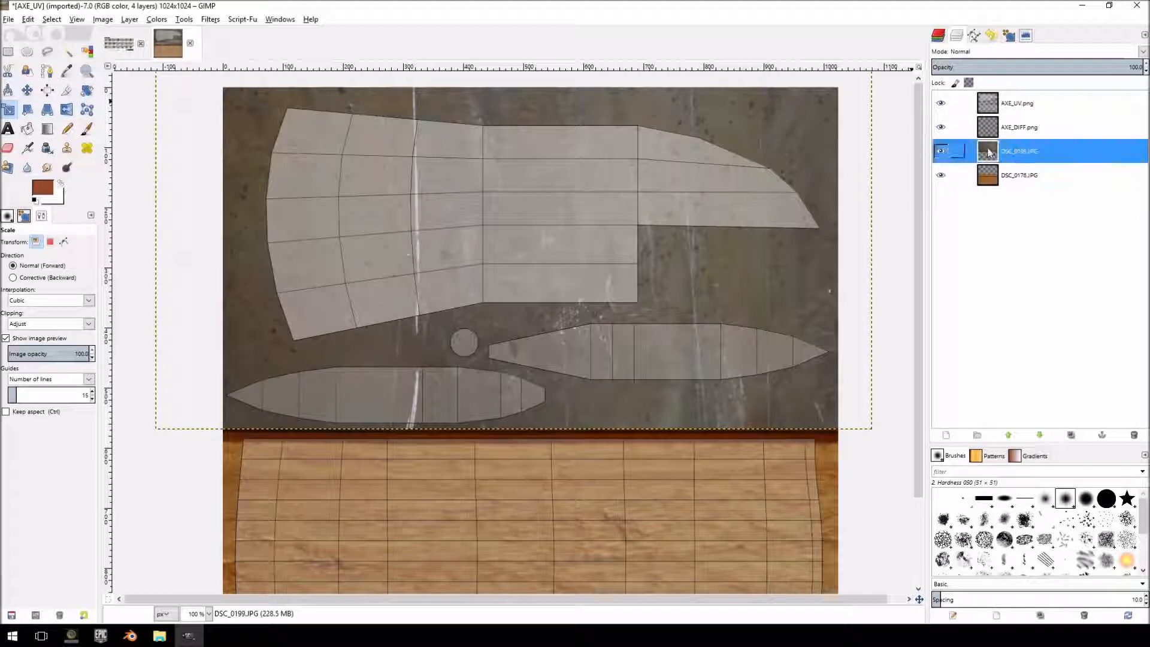
pyautogui.click(129, 19)
pyautogui.moveTo(156, 22)
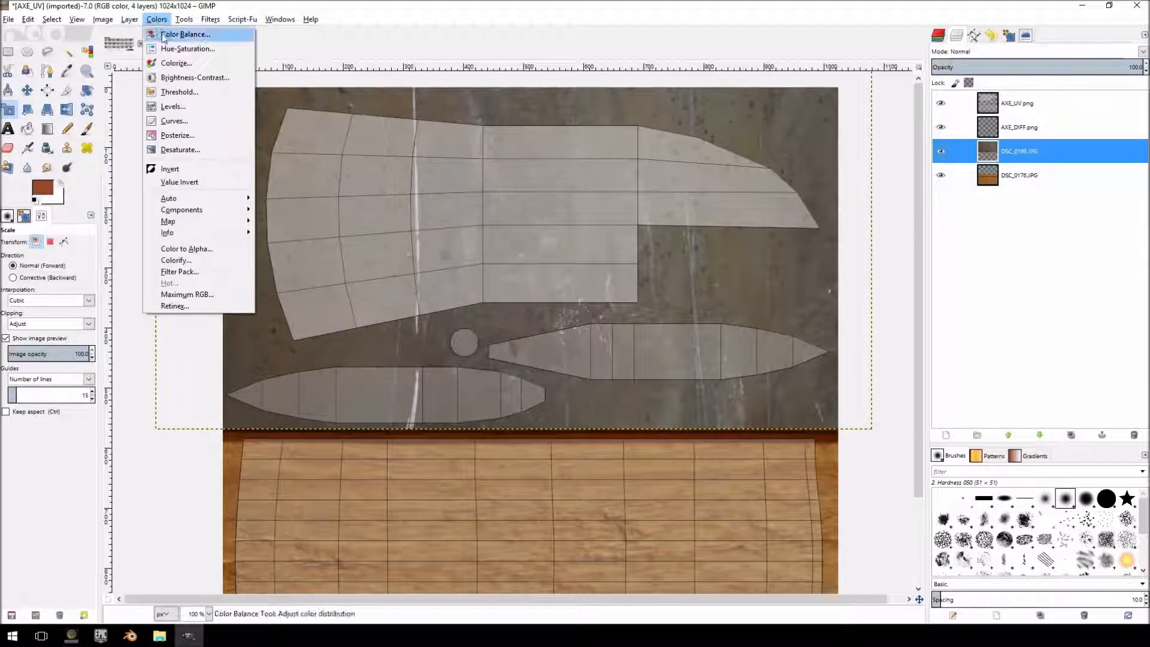
pyautogui.click(176, 63)
pyautogui.moveTo(203, 87); pyautogui.dragTo(938, 112)
pyautogui.click(216, 150)
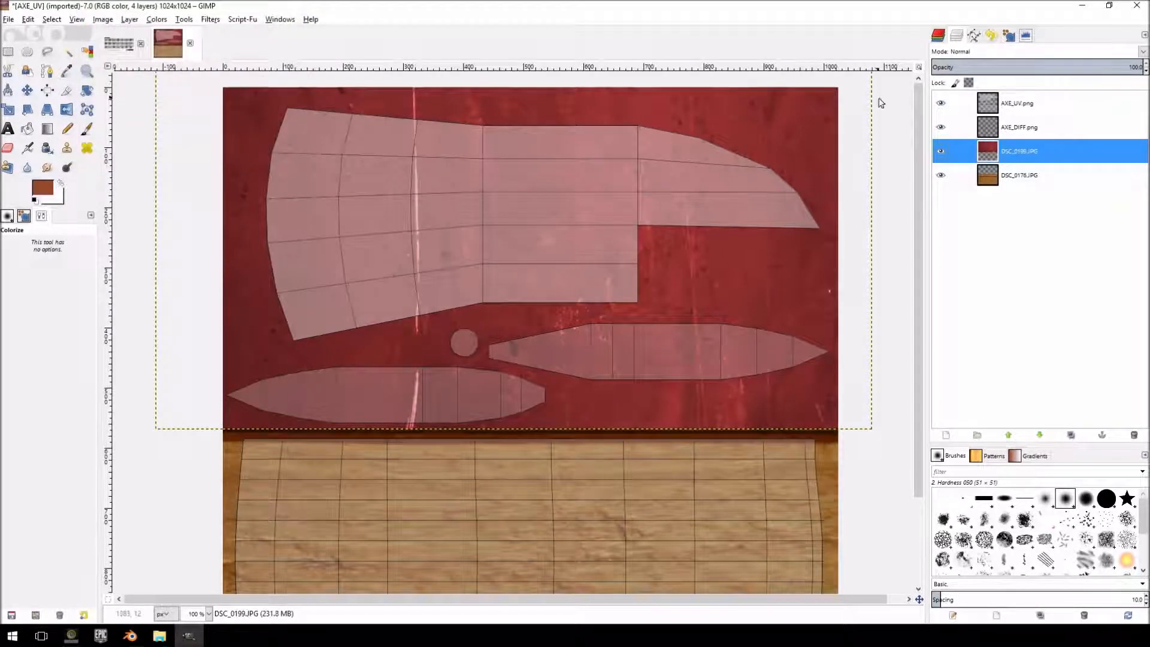
# - Hide the AXE_UV.png layer and export the image over the existing AXE_DIFF.png in the AXE folder with the default PNG options
pyautogui.click(940, 104)
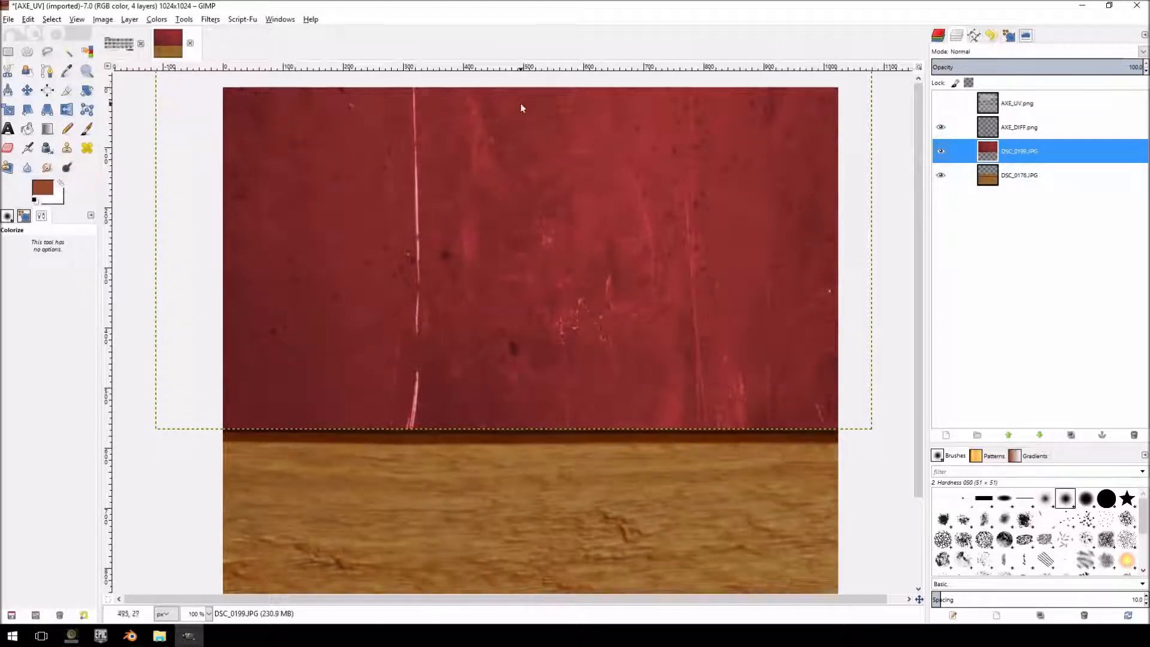
pyautogui.click(9, 20)
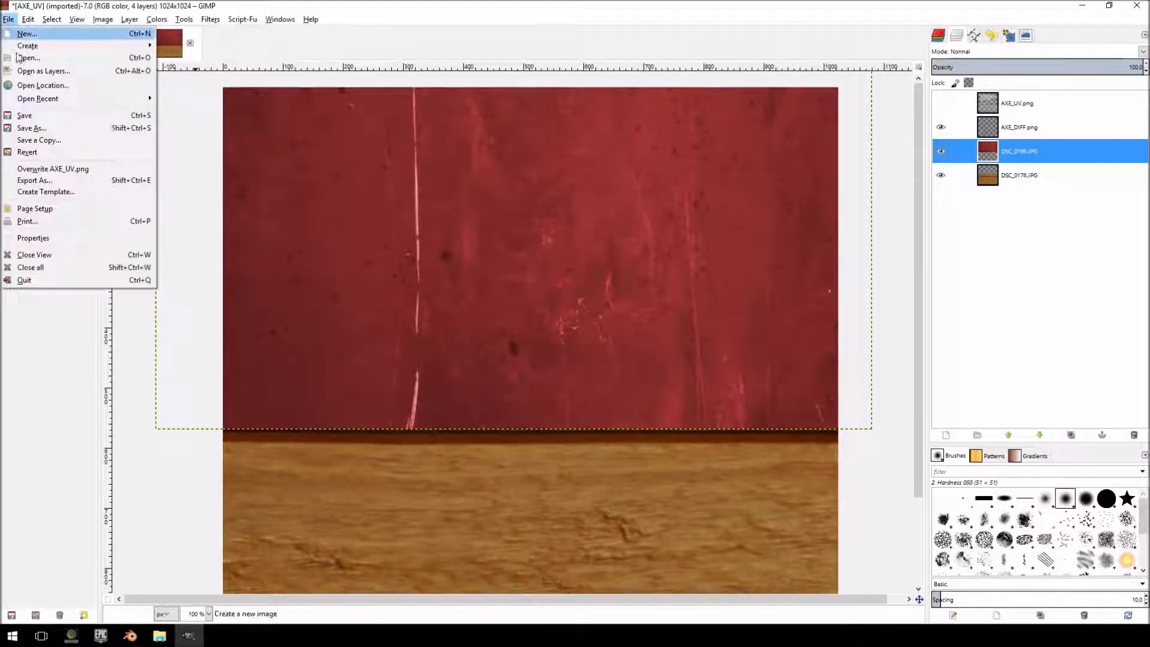
pyautogui.click(70, 179)
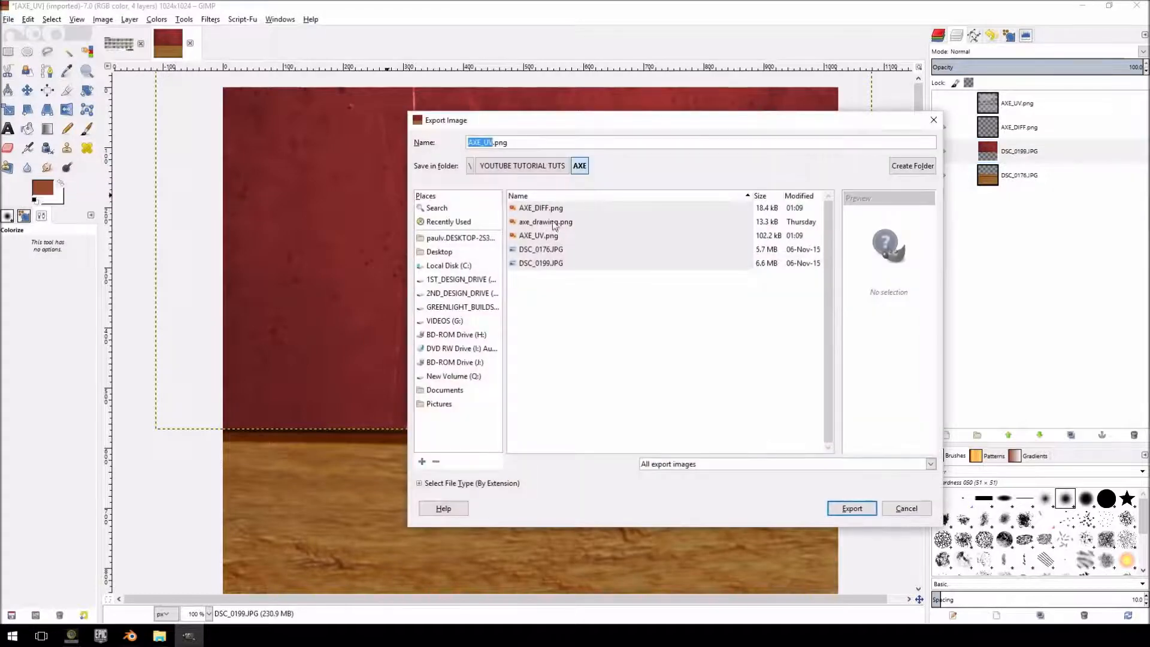
pyautogui.click(547, 210)
pyautogui.click(851, 508)
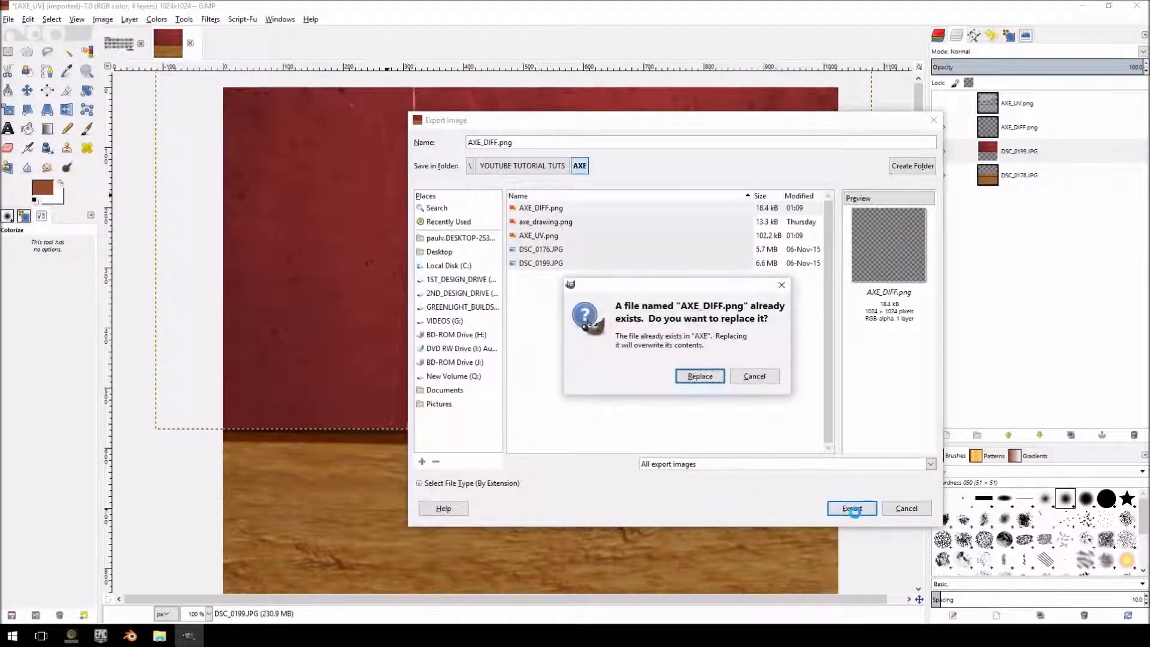
pyautogui.click(700, 376)
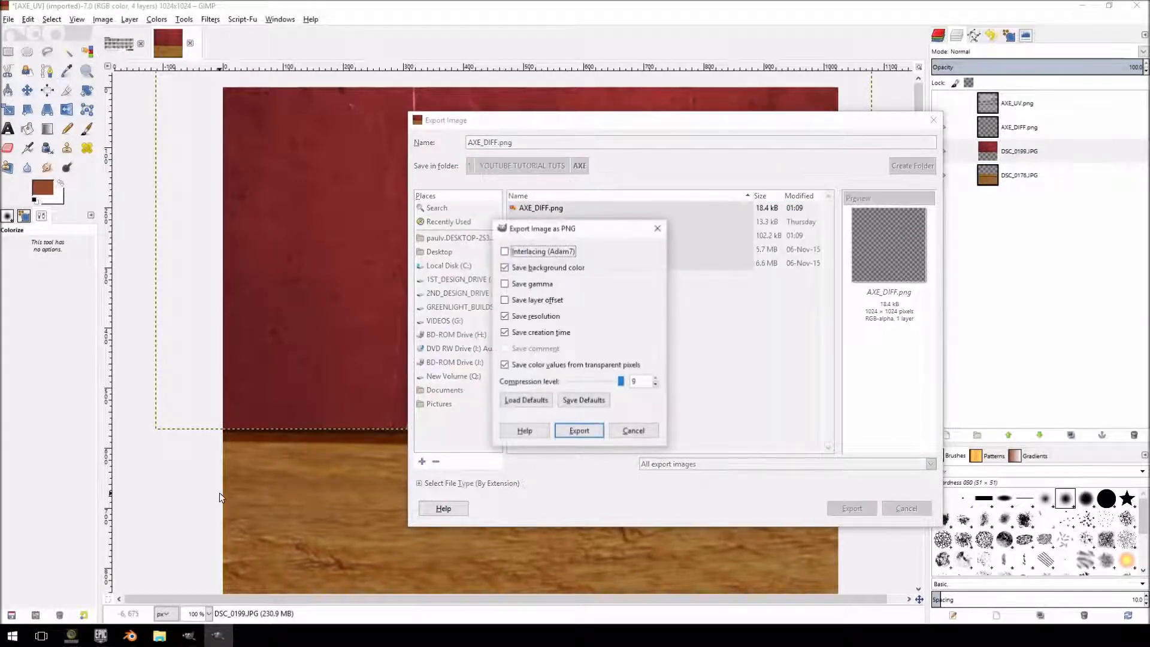
pyautogui.click(578, 429)
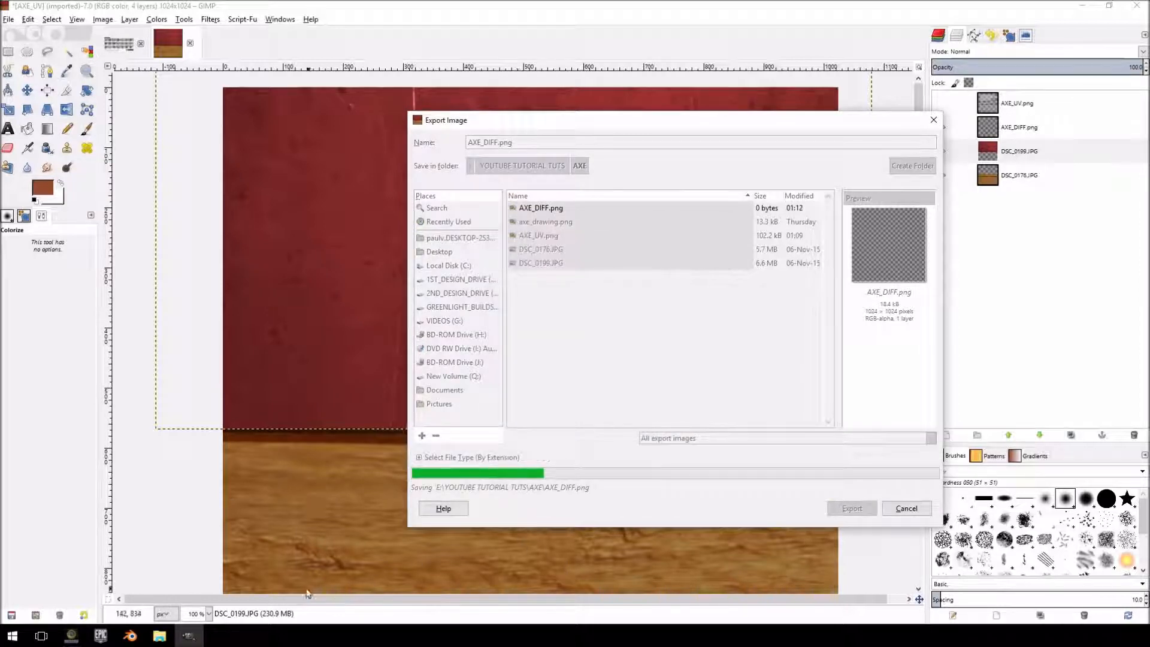
# - Switch to Blender, return the axe to Object Mode and give it a new material
pyautogui.click(137, 636)
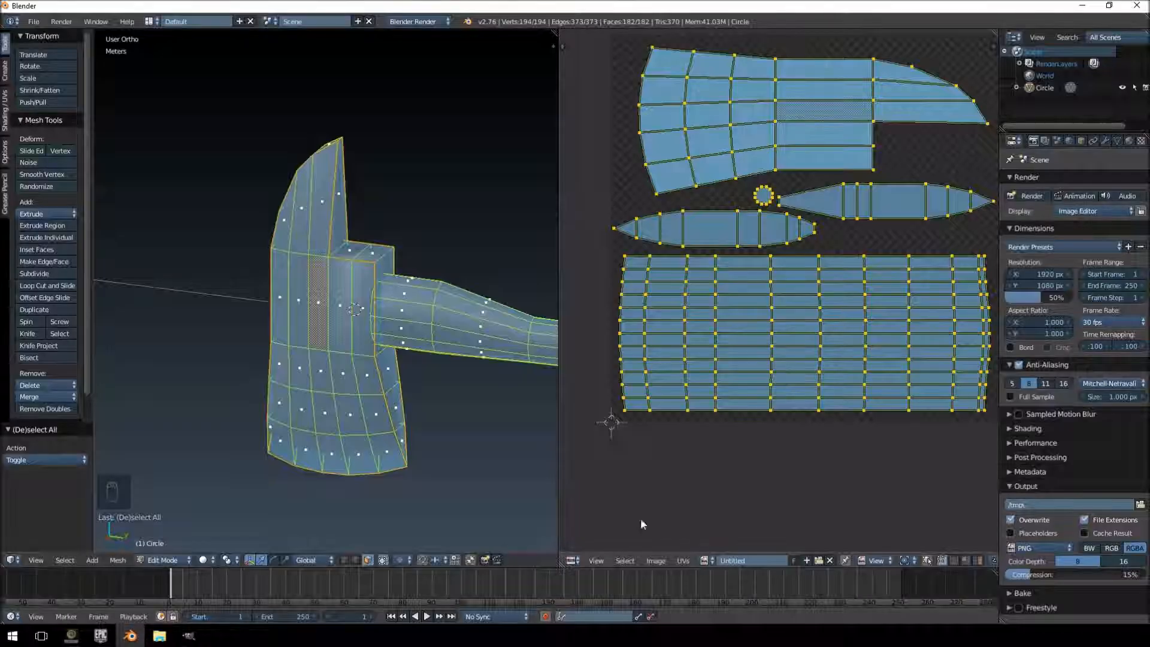
pyautogui.scroll(-8, 786, 404)
pyautogui.scroll(2, 785, 403)
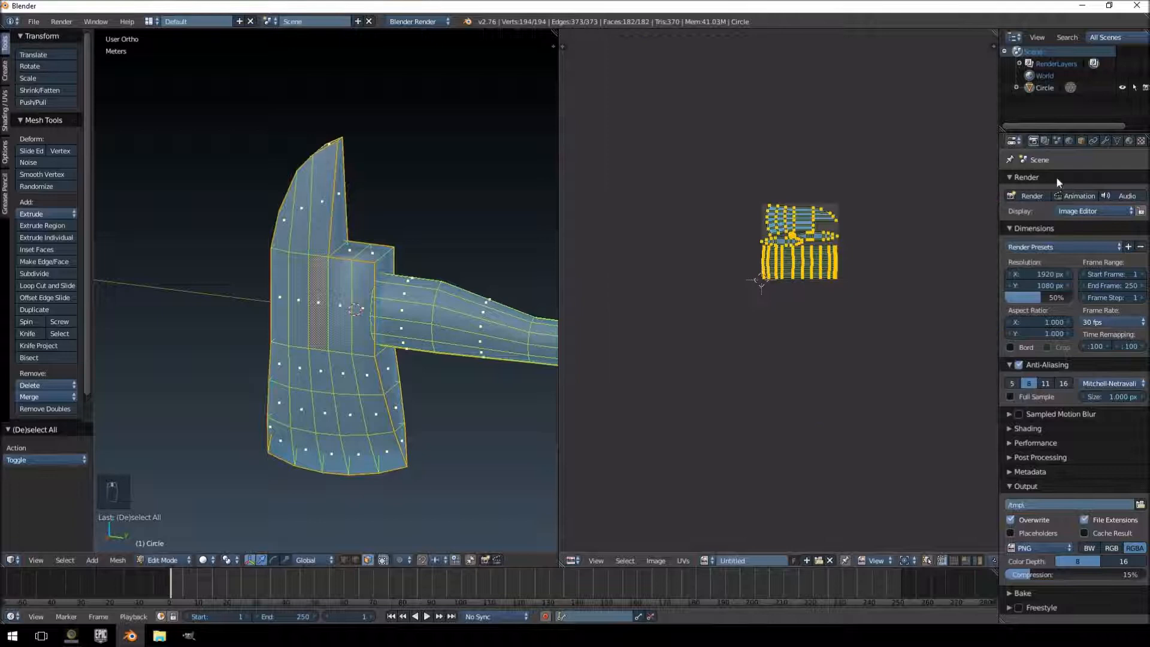
pyautogui.click(1130, 140)
pyautogui.moveTo(998, 190); pyautogui.dragTo(950, 189)
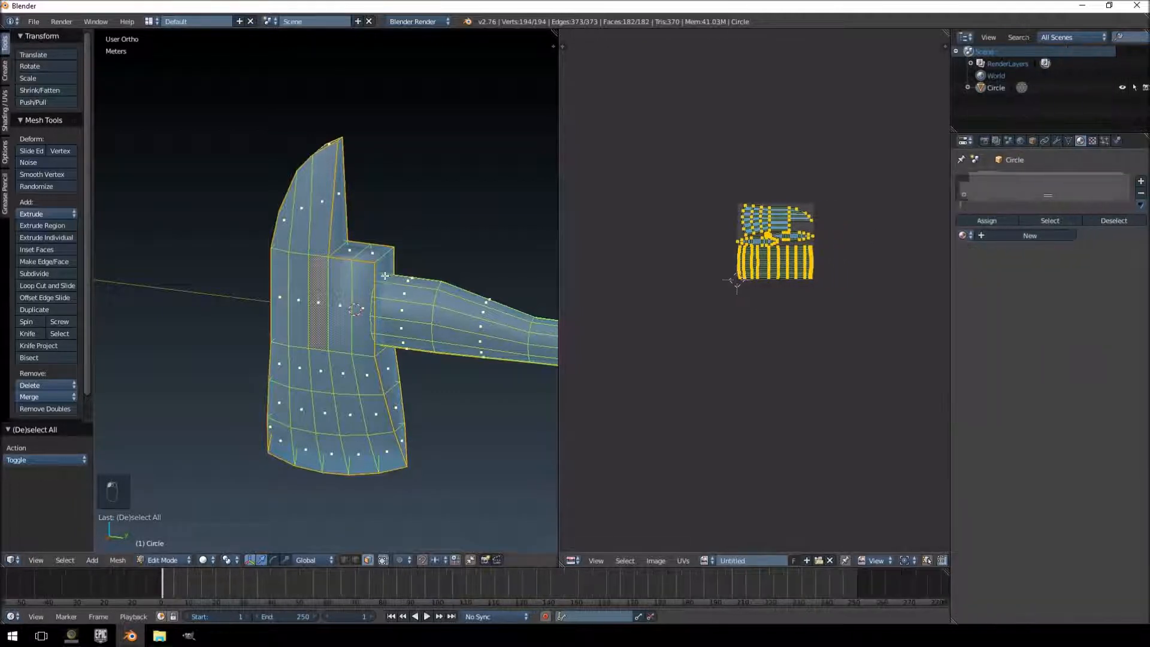
pyautogui.press('Tab')
pyautogui.keyDown('shift'); pyautogui.moveTo(372, 267); pyautogui.dragTo(304, 290, button='middle'); pyautogui.keyUp('shift')
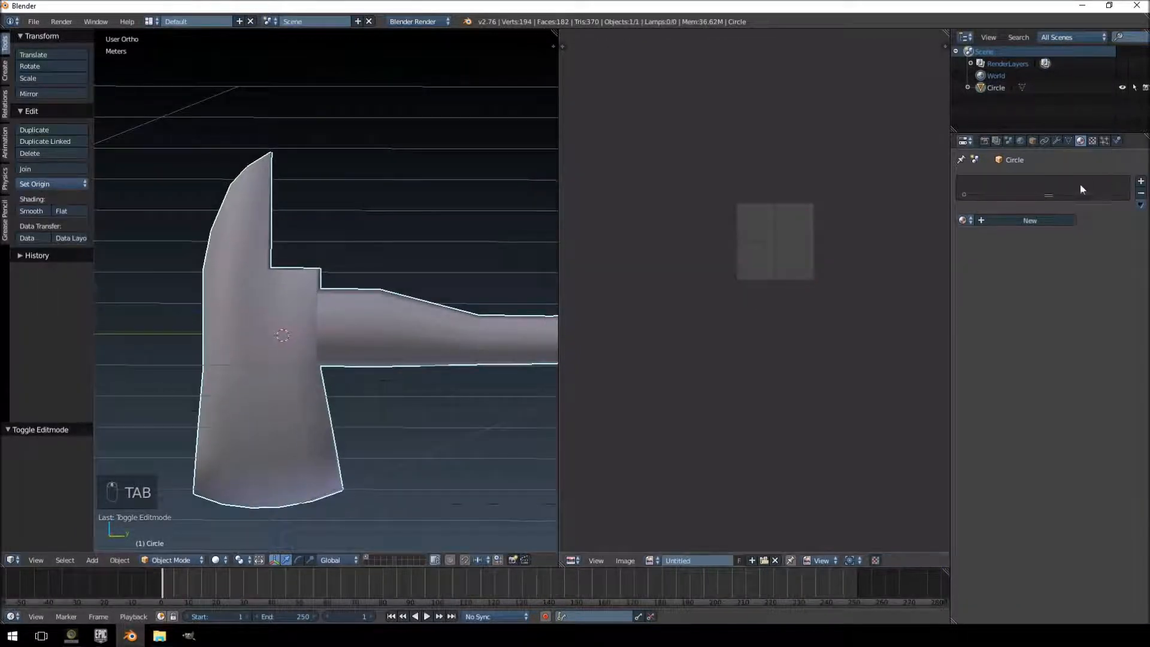
pyautogui.moveTo(1049, 194); pyautogui.dragTo(1049, 279)
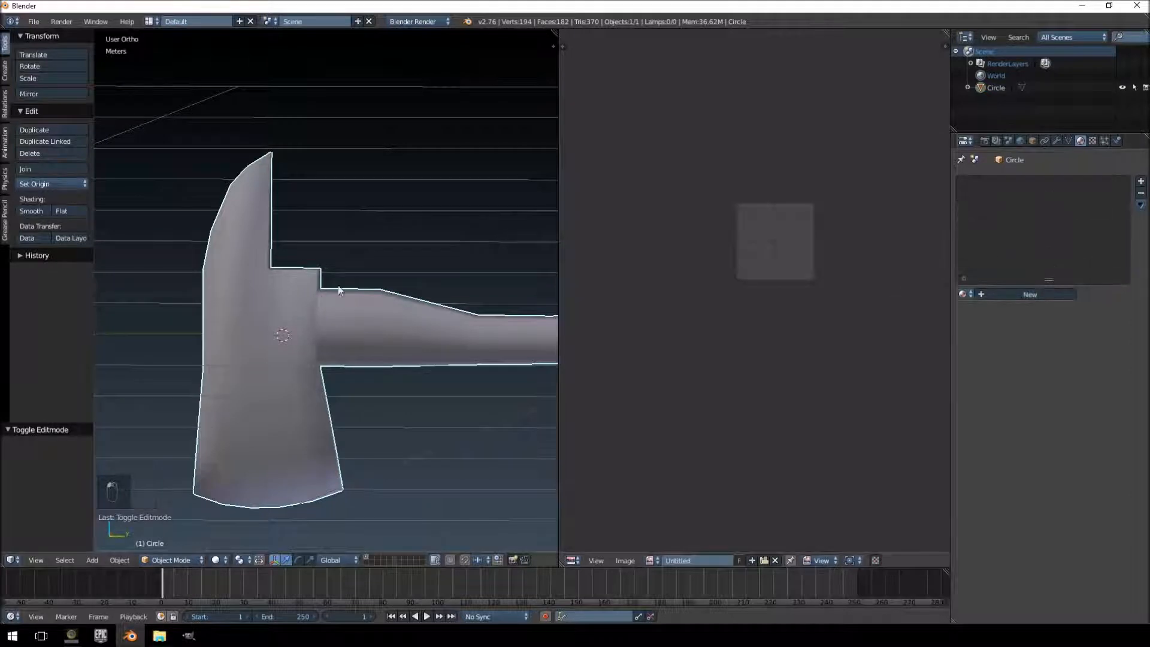
pyautogui.click(1021, 296)
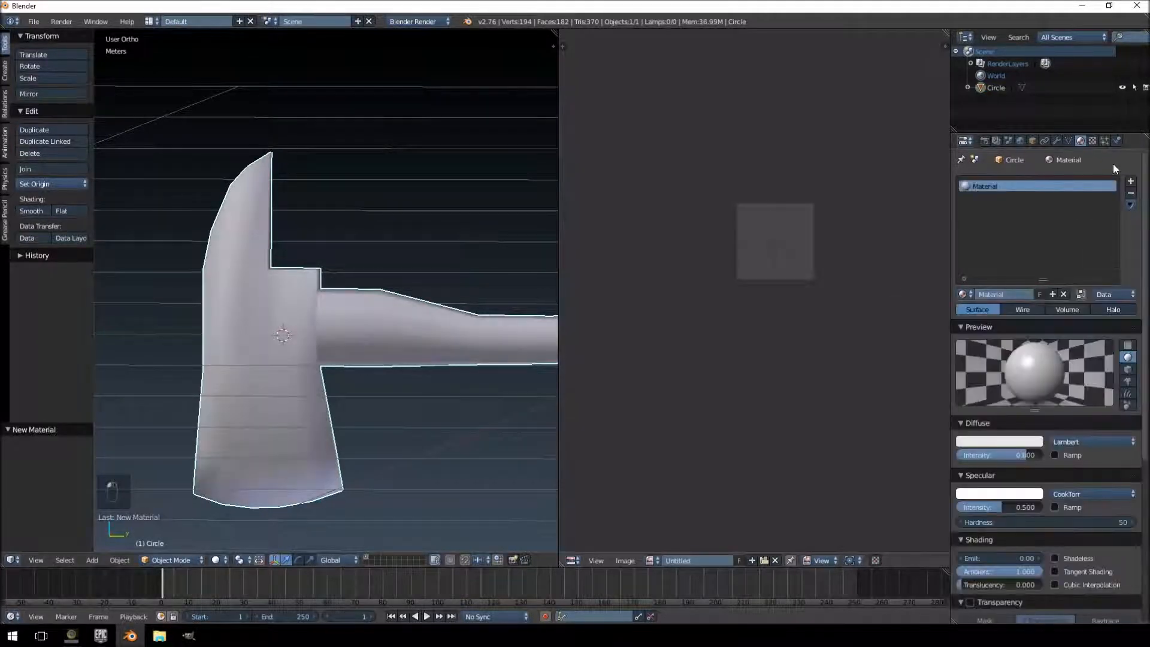
# - Add an Image or Movie texture to the axe's material and load AXE_DIFF.png from the YOUTUBE TUTORIAL TUTS\AXE folder on drive E
pyautogui.click(1093, 140)
pyautogui.click(1065, 274)
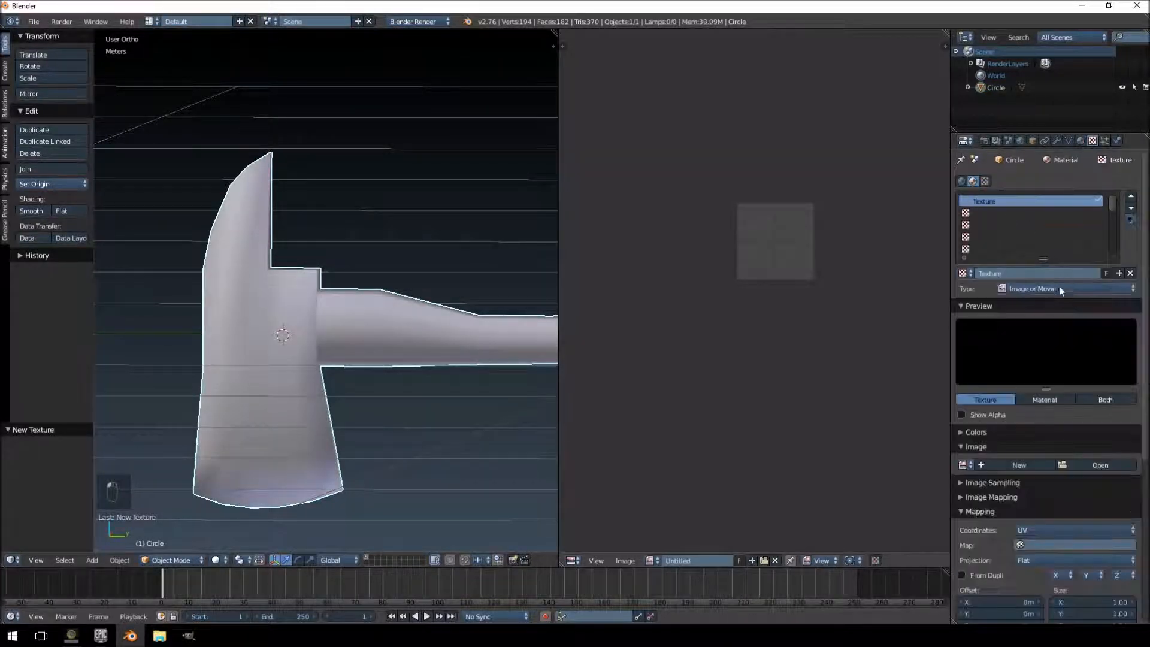
pyautogui.scroll(-4, 1048, 330)
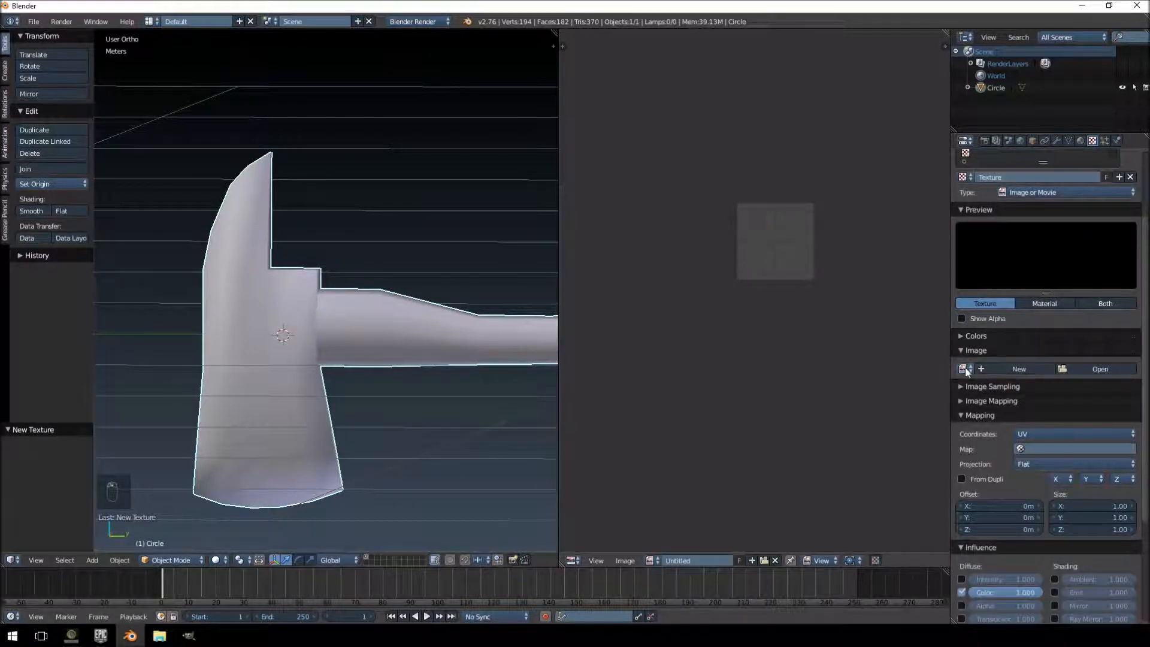
pyautogui.click(964, 369)
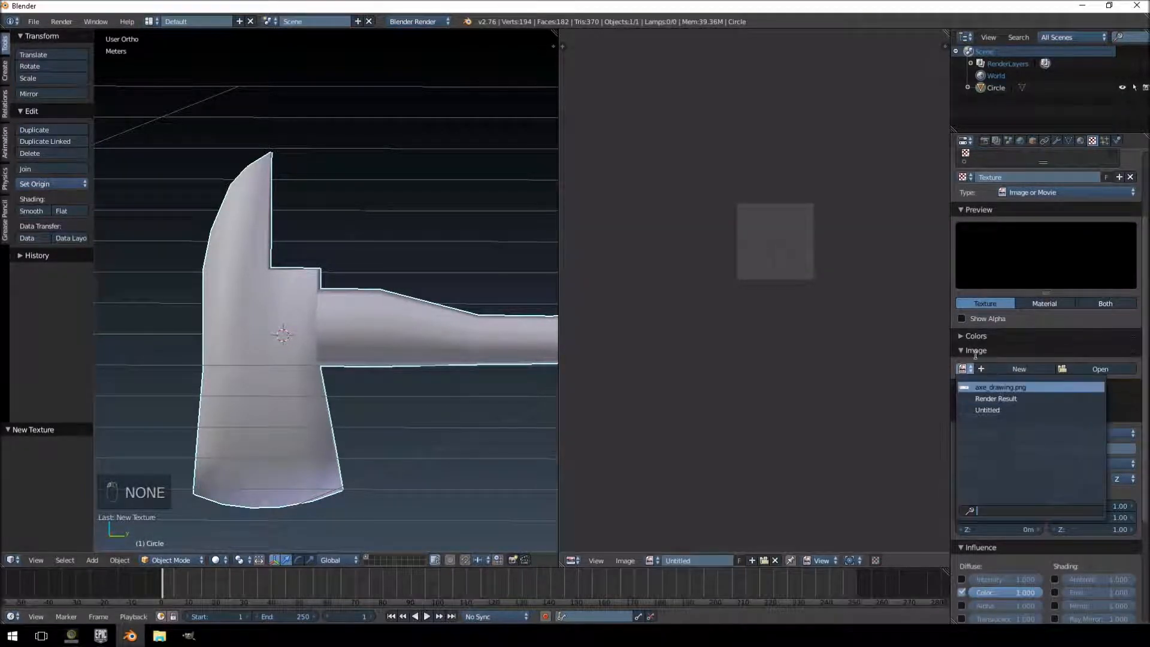
pyautogui.click(1098, 369)
pyautogui.click(66, 99)
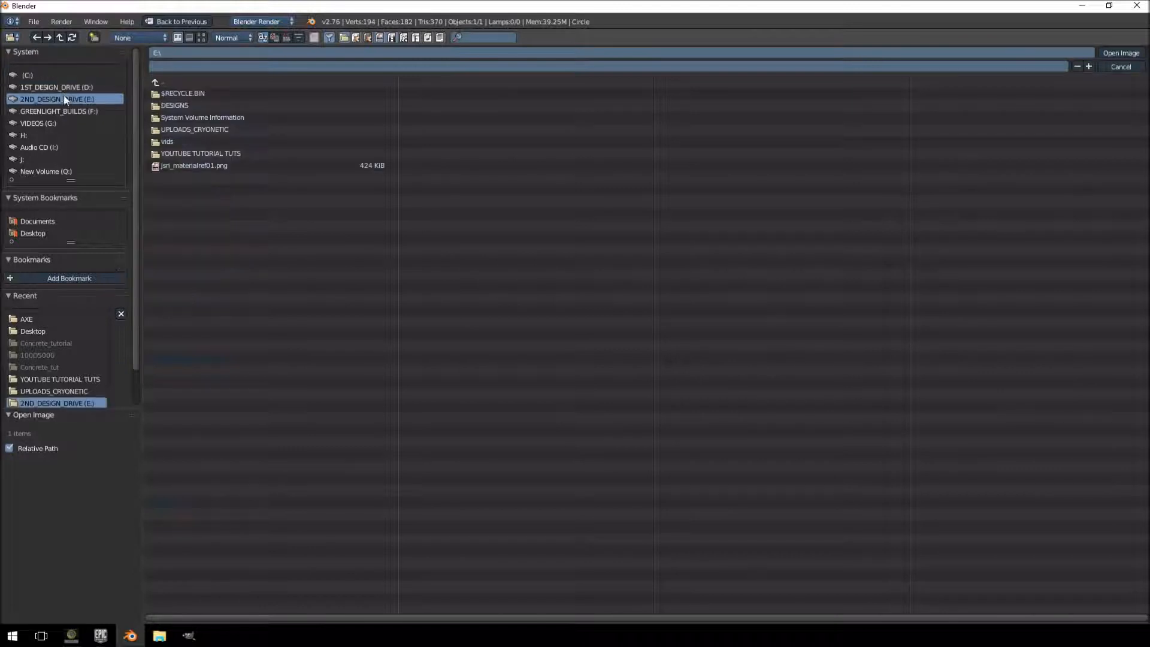
pyautogui.click(62, 88)
pyautogui.click(66, 99)
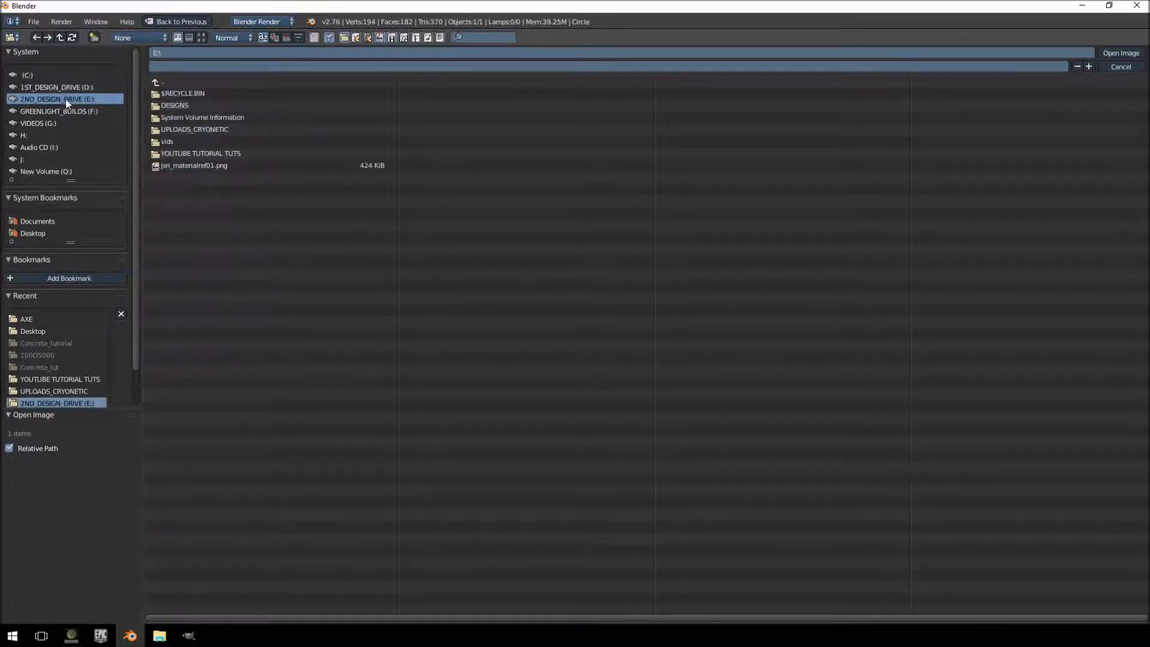
pyautogui.click(185, 151)
pyautogui.click(176, 93)
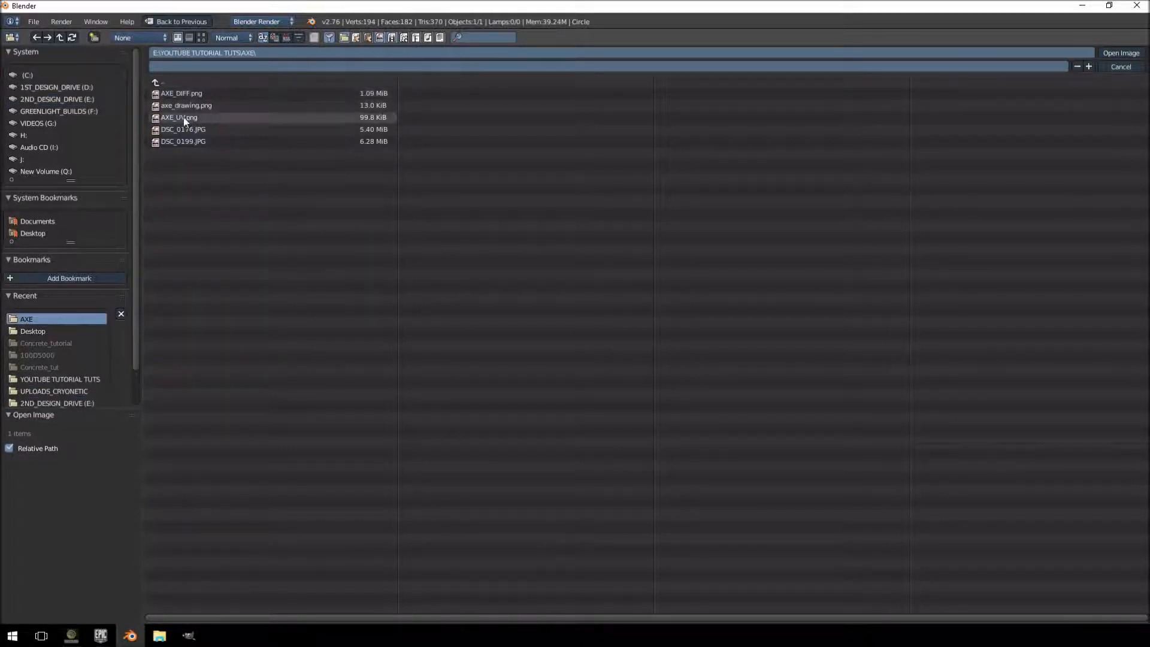
pyautogui.click(186, 91)
pyautogui.doubleClick(186, 92)
# - Put the axe back in Edit Mode and open AXE_DIFF.png behind its unwrapped islands in the UV editor
pyautogui.scroll(3, 770, 288)
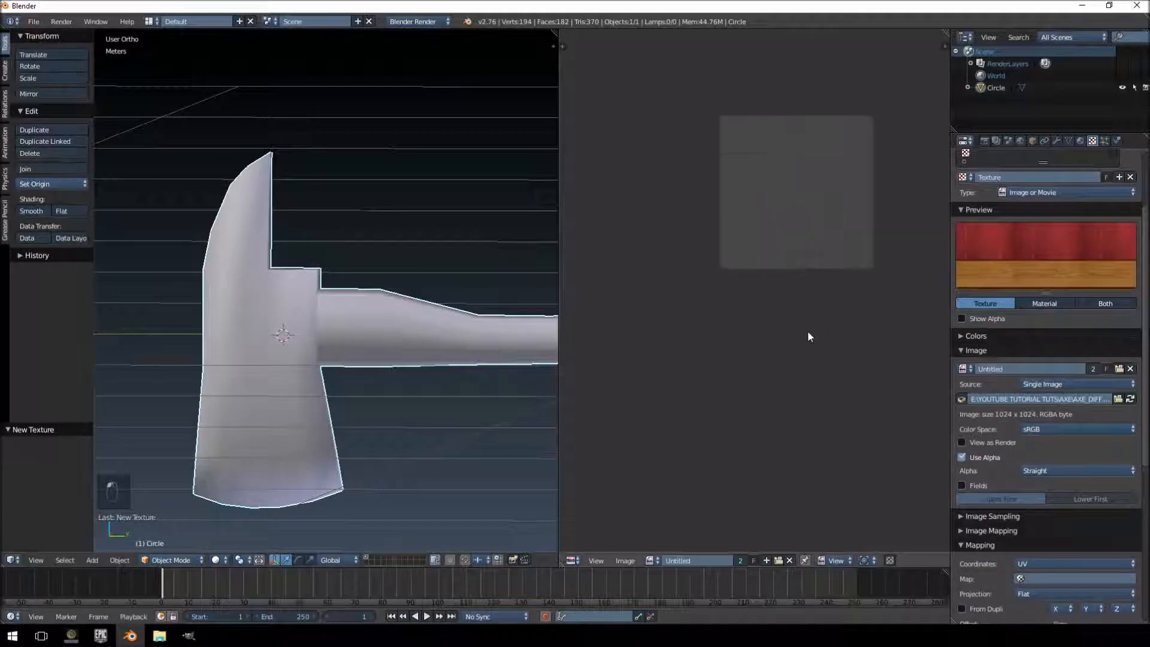
pyautogui.moveTo(760, 319); pyautogui.dragTo(699, 441, button='middle')
pyautogui.scroll(1, 716, 432)
pyautogui.click(1081, 140)
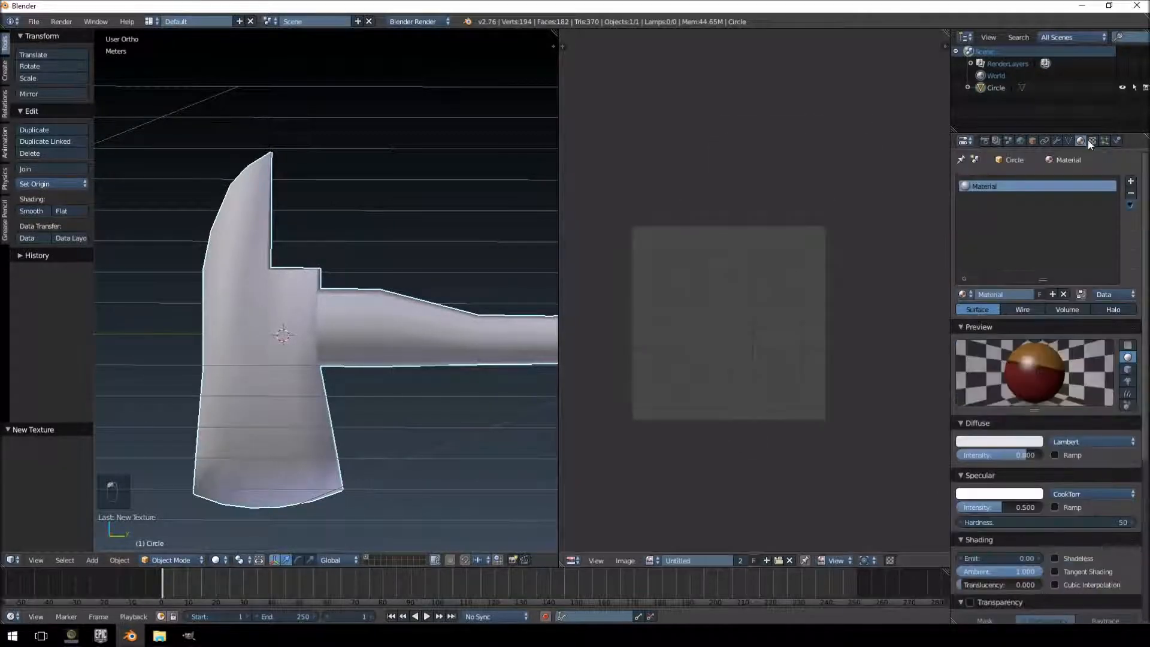
pyautogui.click(1092, 141)
pyautogui.press('Tab')
pyautogui.moveTo(313, 282); pyautogui.dragTo(354, 289, button='middle')
pyautogui.click(705, 560)
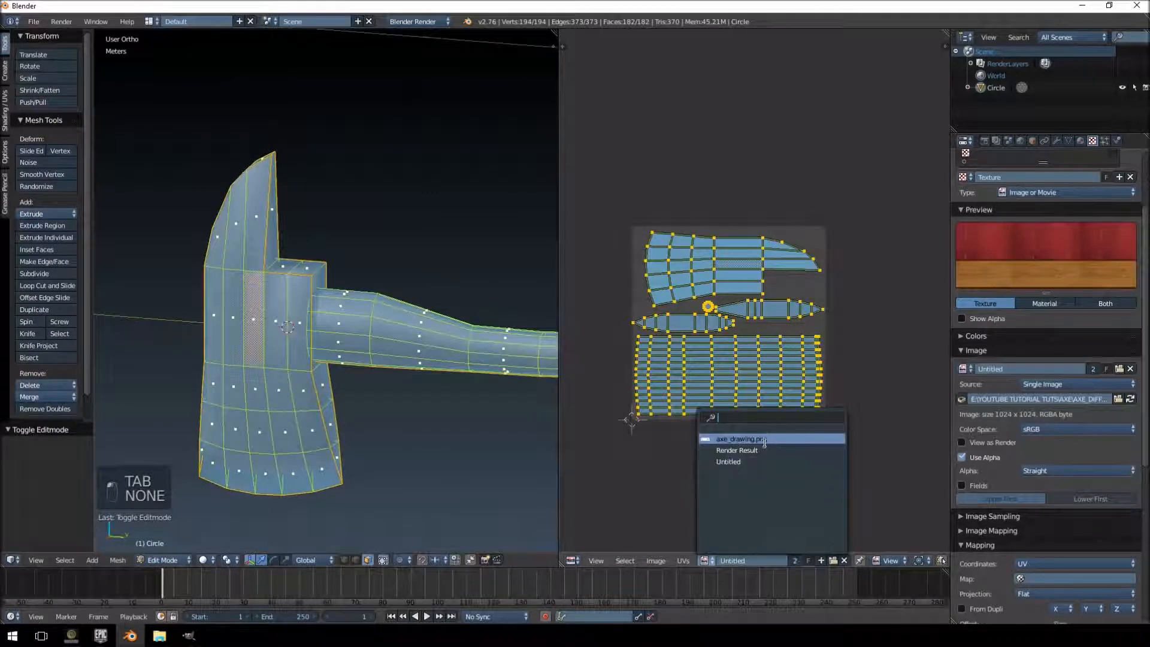
pyautogui.click(656, 561)
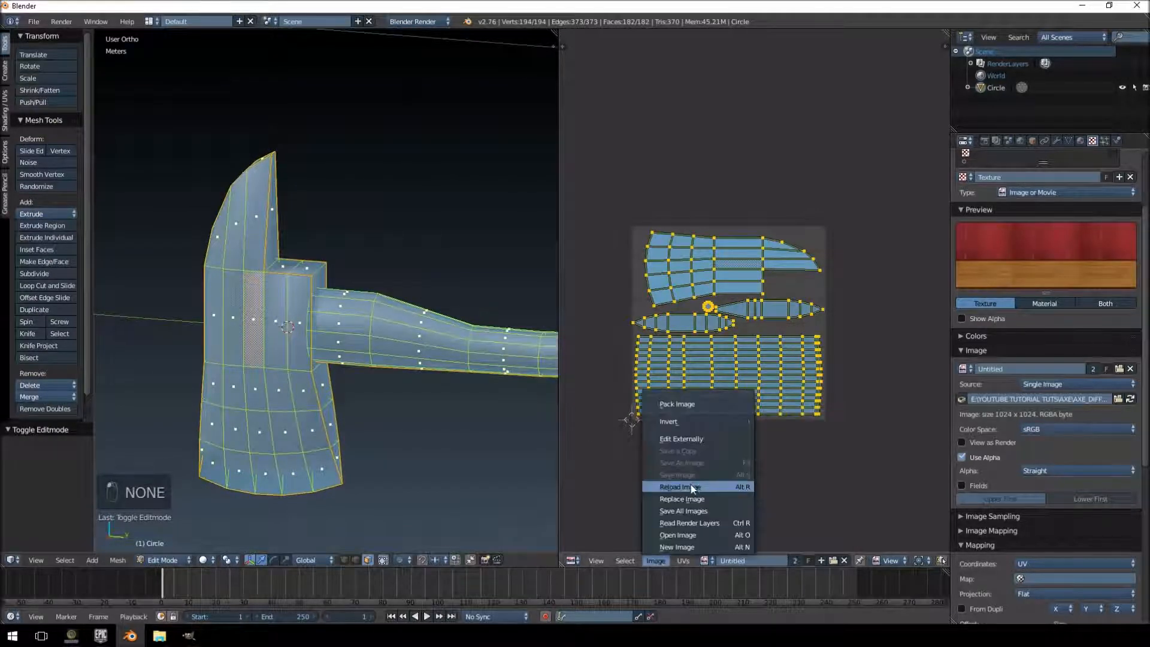
pyautogui.click(688, 537)
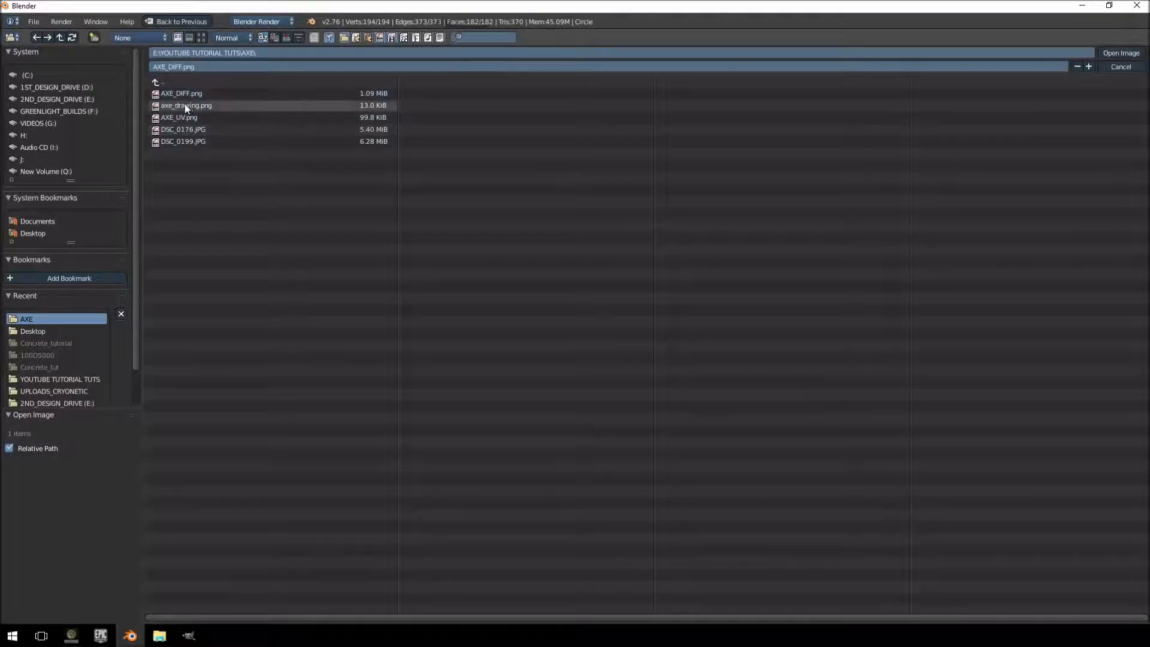
pyautogui.doubleClick(196, 93)
# - Return the axe to Object Mode and set the 3D viewport shading to Material
pyautogui.press('Tab')
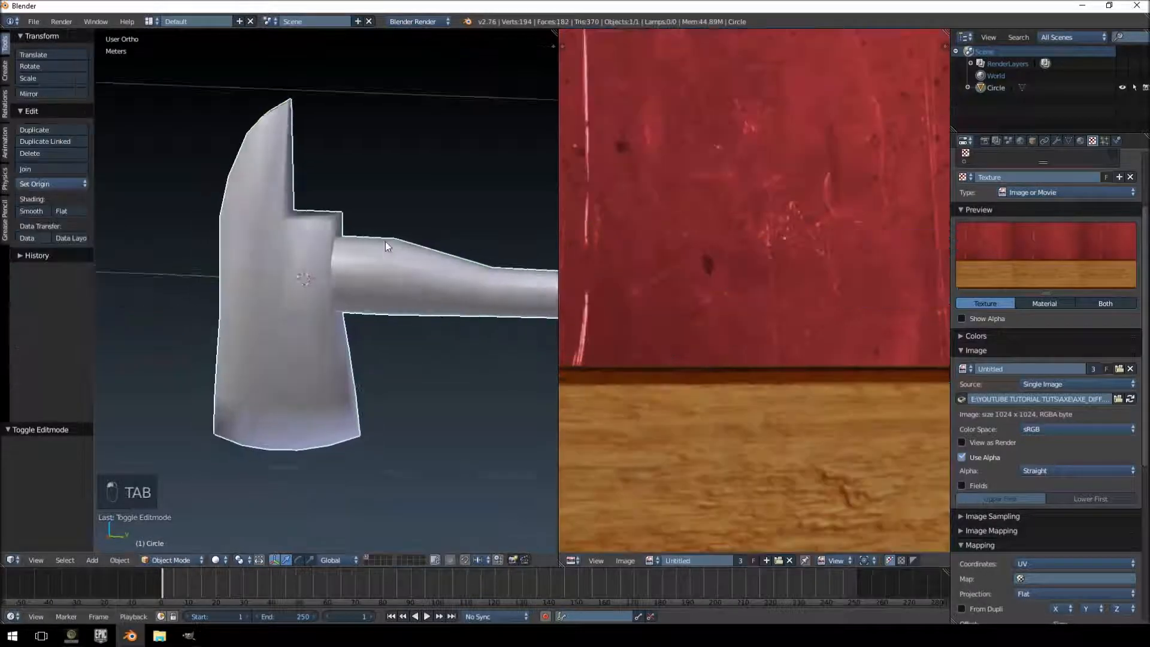
pyautogui.click(215, 561)
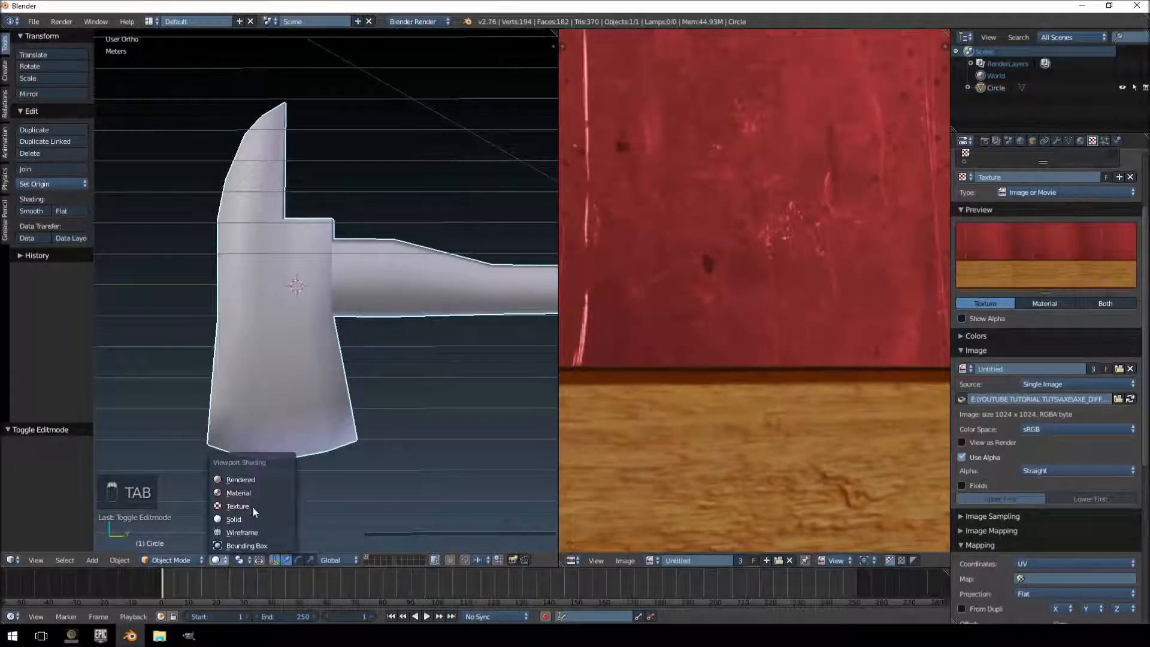
pyautogui.click(260, 492)
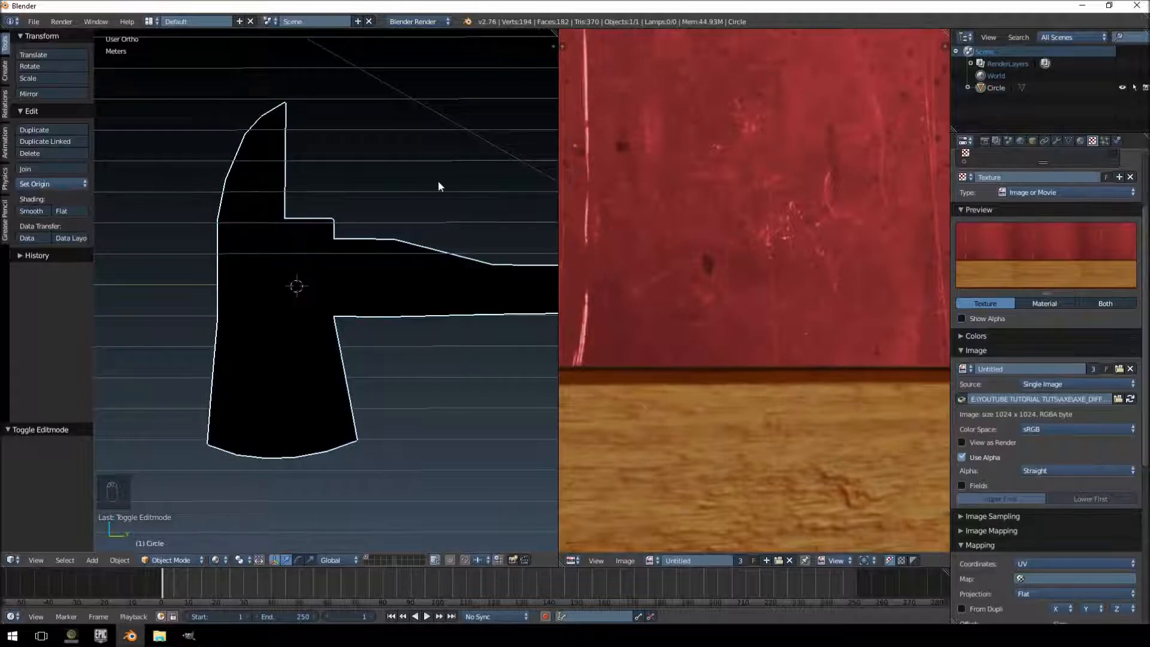
# - Add a Hemi lamp to the scene to light the textured axe
pyautogui.hotkey('shift', 'a')
pyautogui.moveTo(437, 182)
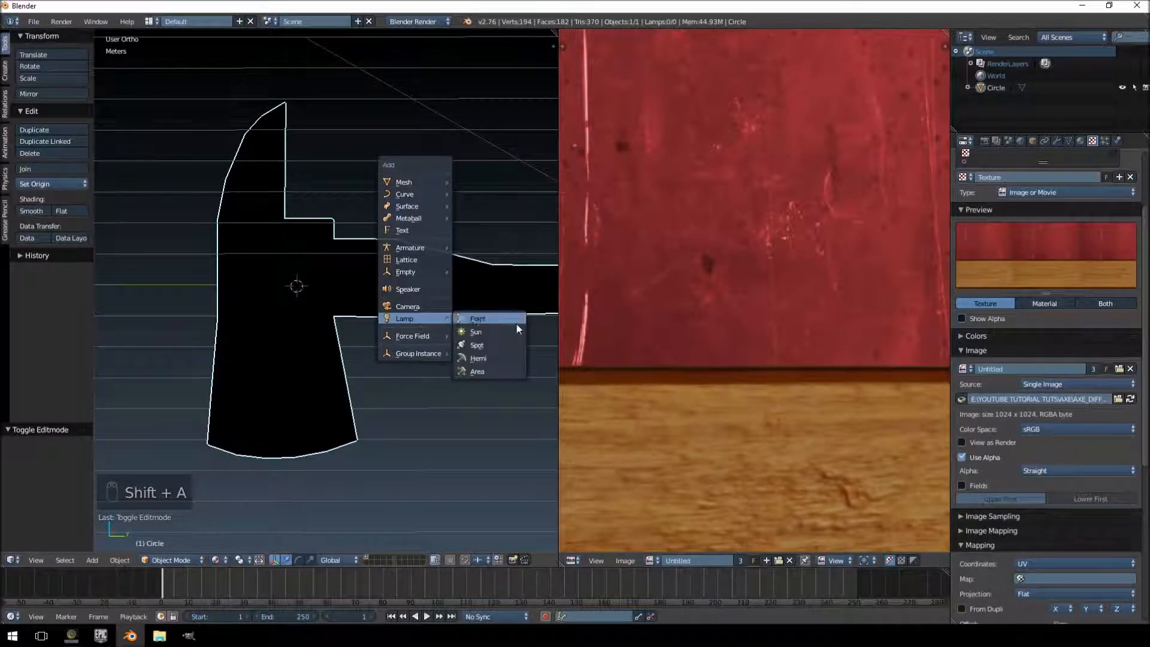
pyautogui.click(479, 356)
# - Select the axe and rotate it 90° in the right side view so that its handle stands upright
pyautogui.moveTo(286, 281)
pyautogui.mouseDown(button='middle')
pyautogui.moveTo(325, 337)
pyautogui.moveTo(469, 324)
pyautogui.moveTo(380, 303)
pyautogui.moveTo(322, 228)
pyautogui.moveTo(306, 303)
pyautogui.moveTo(295, 283)
pyautogui.mouseUp(button='middle')
pyautogui.rightClick(295, 283)
pyautogui.moveTo(404, 318); pyautogui.dragTo(416, 303, button='middle')
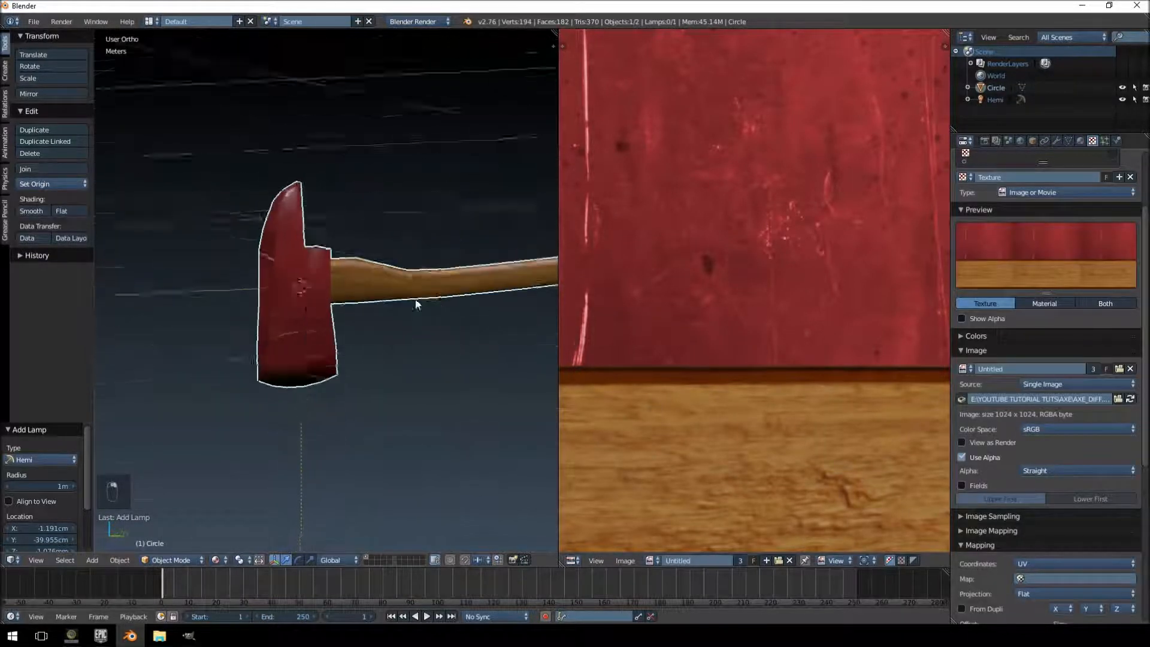
pyautogui.scroll(-4, 383, 311)
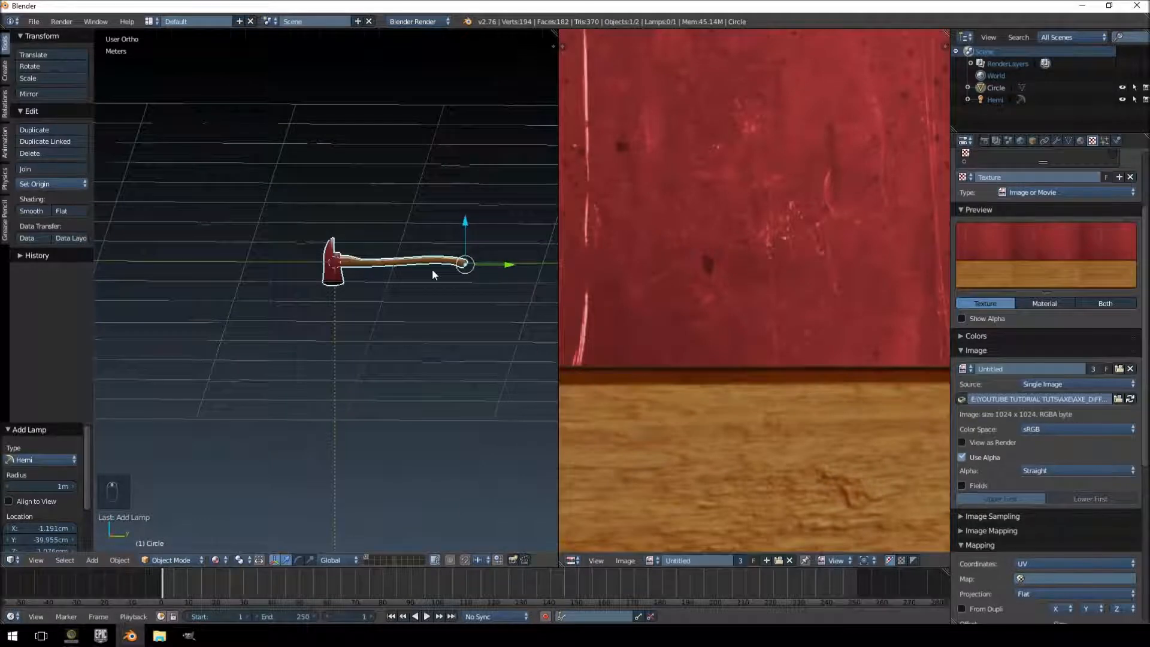
pyautogui.press('KP_3')
pyautogui.press('e')
pyautogui.press('KP_9')
pyautogui.press('KP_3')
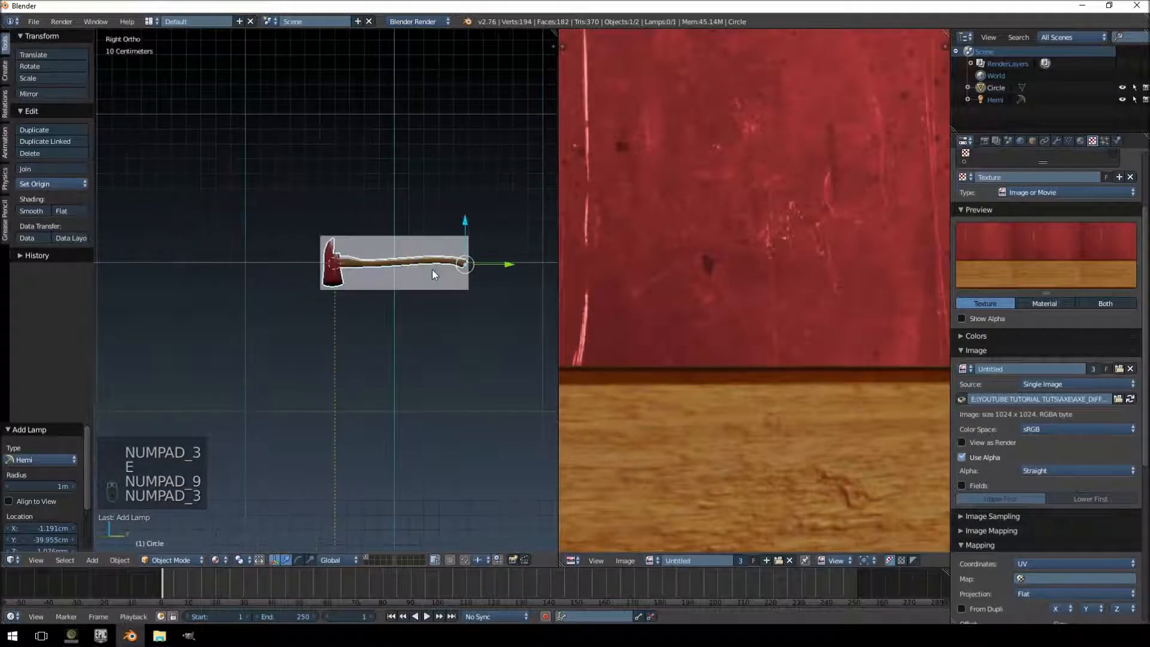
pyautogui.write('r90')
pyautogui.press('Return')
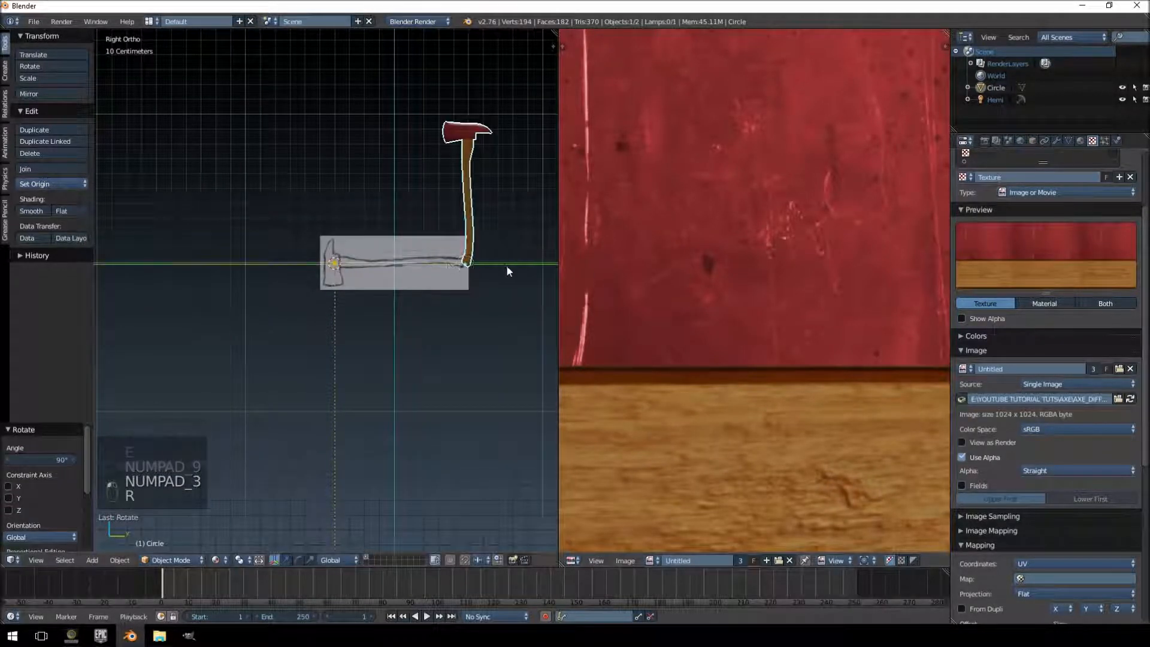
# - Move the upright axe -50 cm along the Y axis
pyautogui.moveTo(506, 265); pyautogui.dragTo(412, 193)
pyautogui.keyDown('shift'); pyautogui.moveTo(412, 192); pyautogui.dragTo(343, 323, button='middle'); pyautogui.keyUp('shift')
pyautogui.scroll(8, 358, 303)
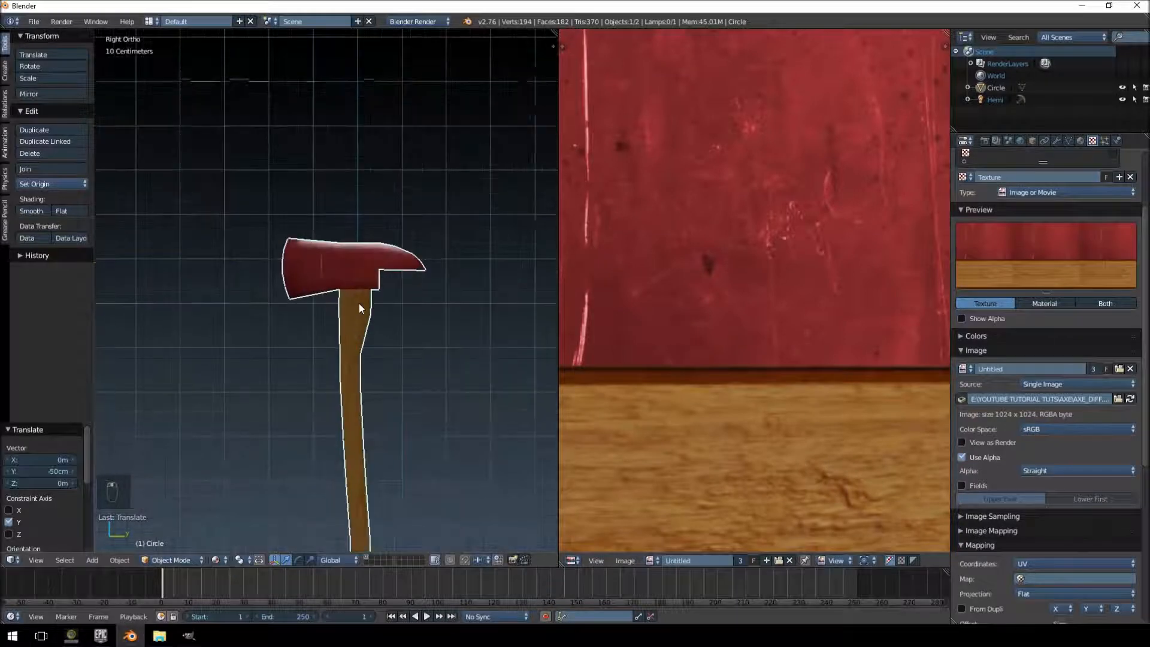
# - Examine the red metal and wood textures from several angles for seams on the axe head and along the handle
pyautogui.moveTo(383, 287); pyautogui.dragTo(318, 351, button='middle')
pyautogui.scroll(7, 318, 351)
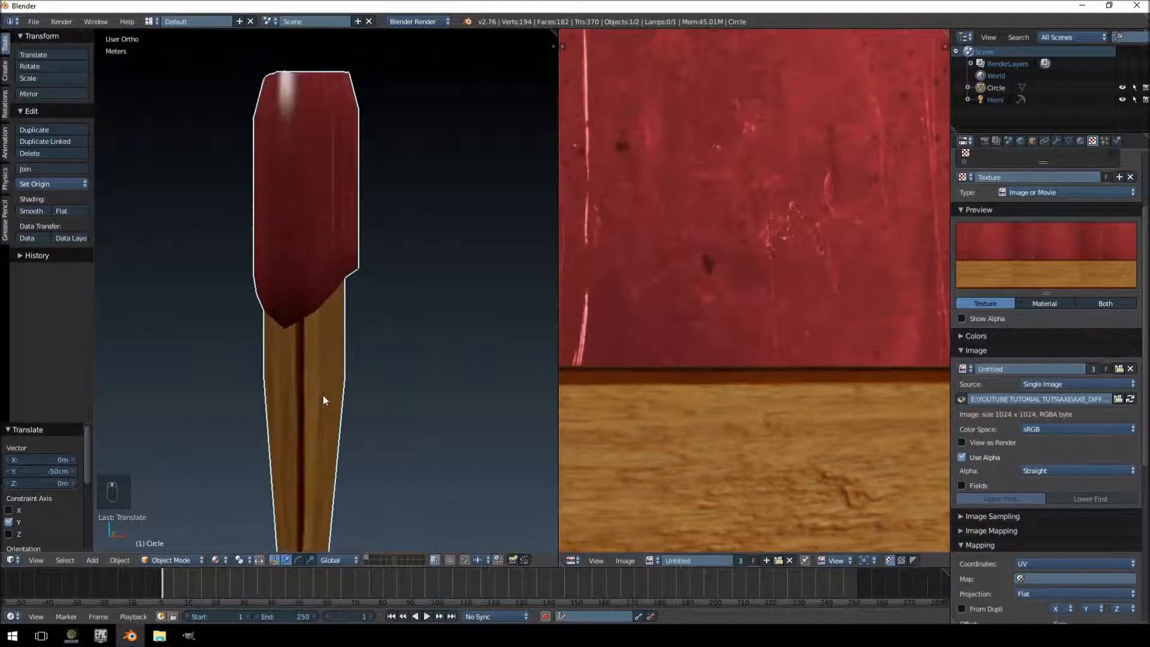
pyautogui.moveTo(440, 253); pyautogui.dragTo(454, 198, button='middle')
pyautogui.scroll(-5, 453, 198)
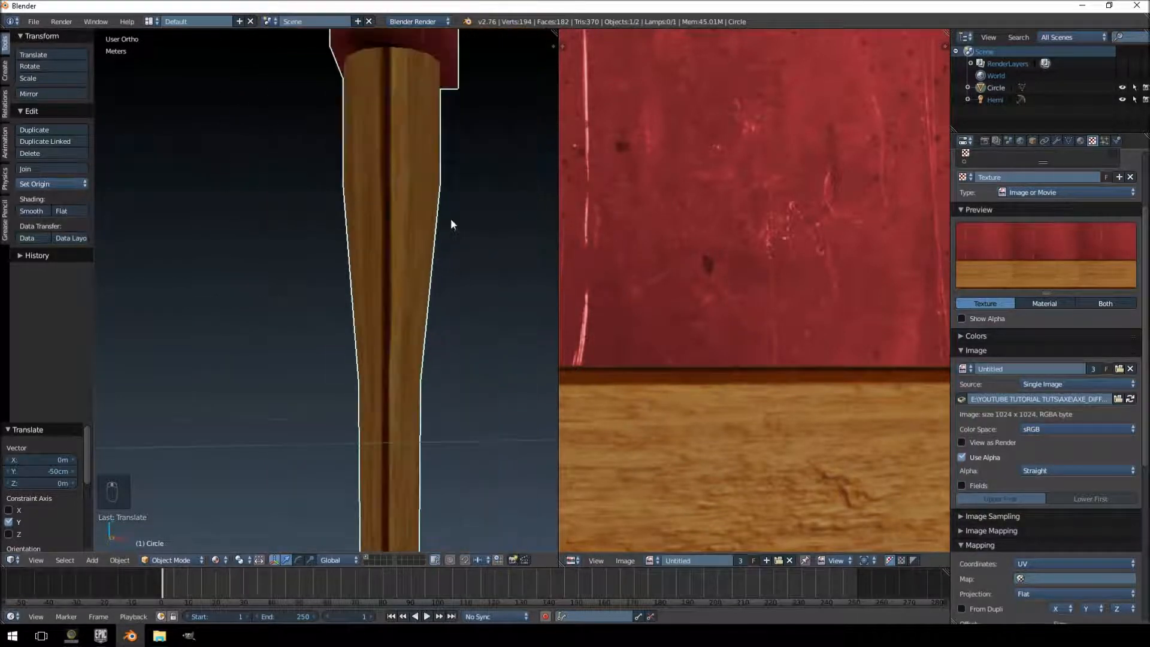
pyautogui.moveTo(465, 249); pyautogui.dragTo(469, 285, button='middle')
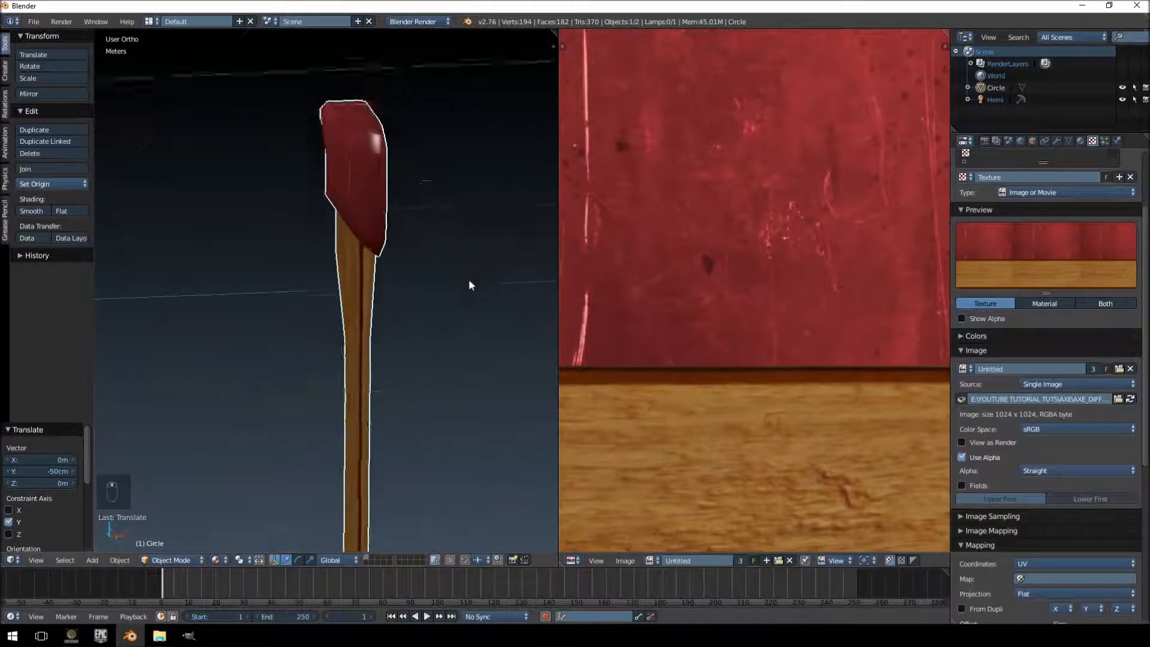
pyautogui.scroll(5, 429, 282)
pyautogui.moveTo(382, 275); pyautogui.dragTo(393, 347, button='middle')
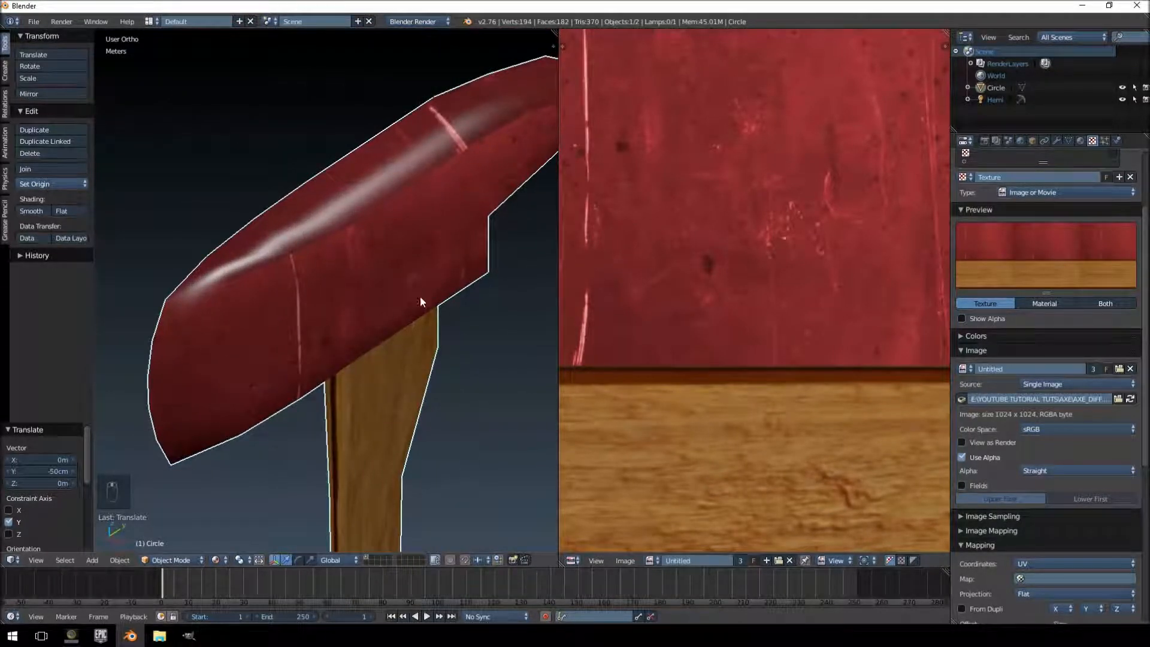
pyautogui.moveTo(426, 299); pyautogui.dragTo(472, 372, button='middle')
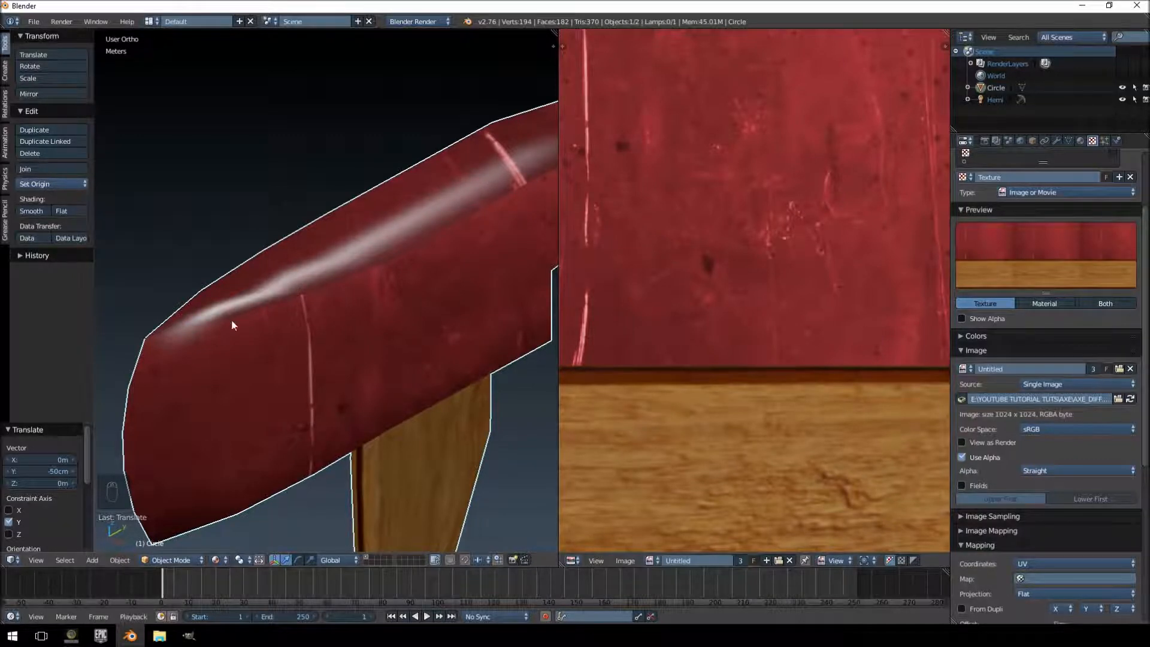
pyautogui.press('Tab')
pyautogui.press('Tab')
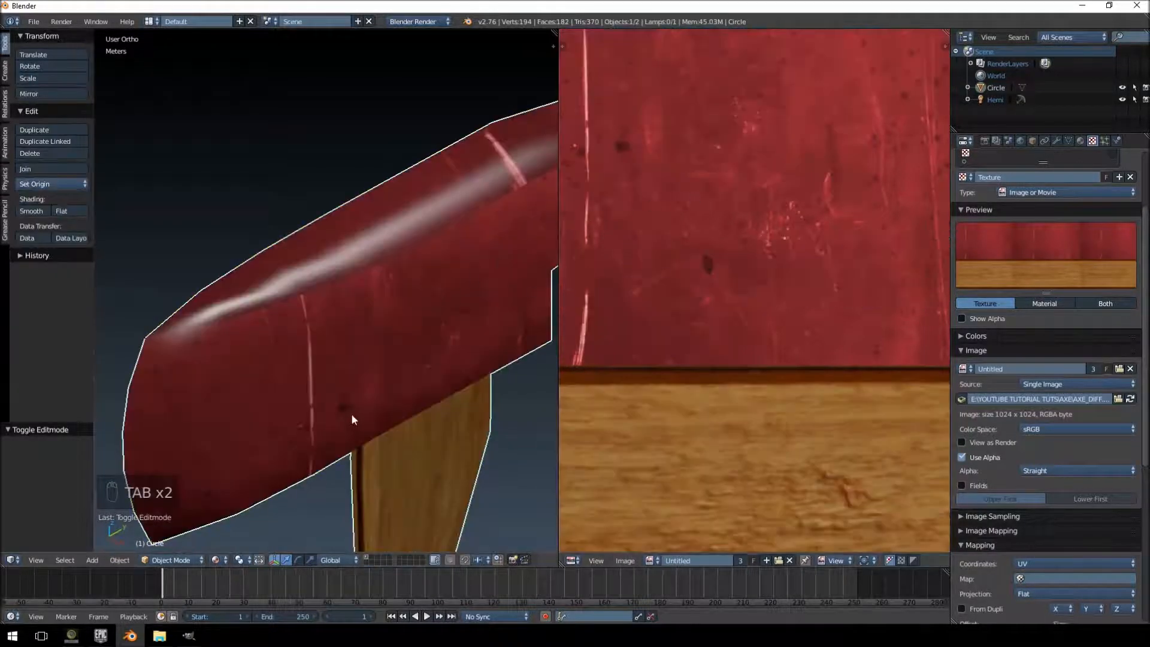
# - Switch the axe to Texture Paint mode and undo the trial brush stroke on its head
pyautogui.click(202, 562)
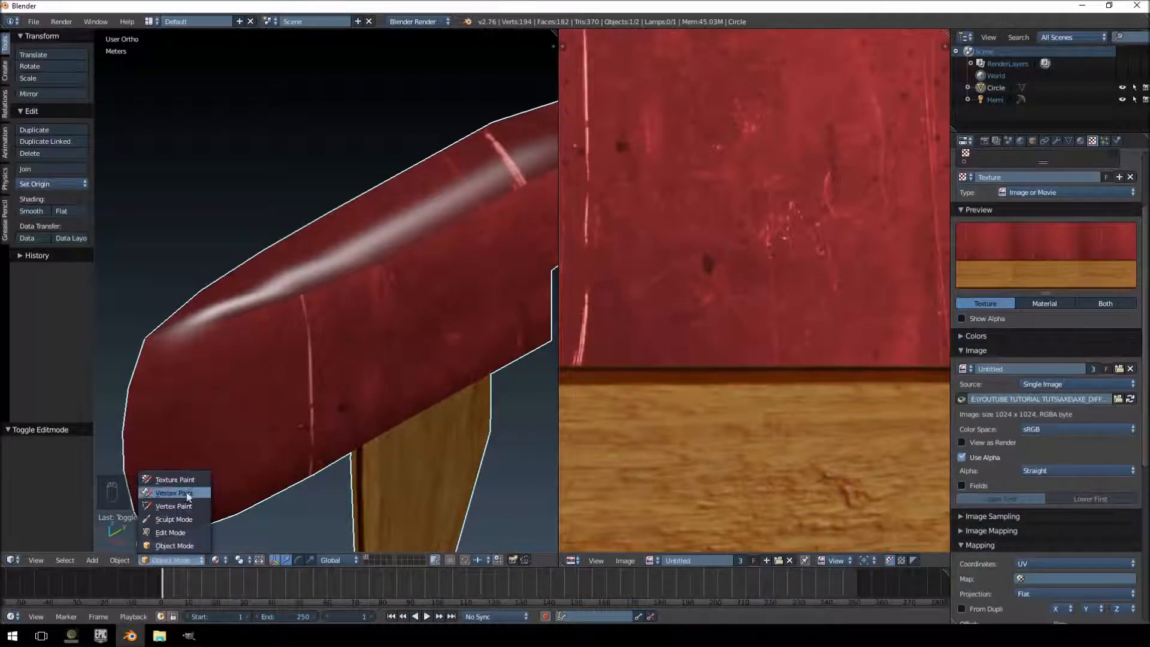
pyautogui.click(175, 479)
pyautogui.scroll(2, 386, 368)
pyautogui.moveTo(386, 367); pyautogui.dragTo(380, 299, button='middle')
pyautogui.hotkey('ctrl', 'z')
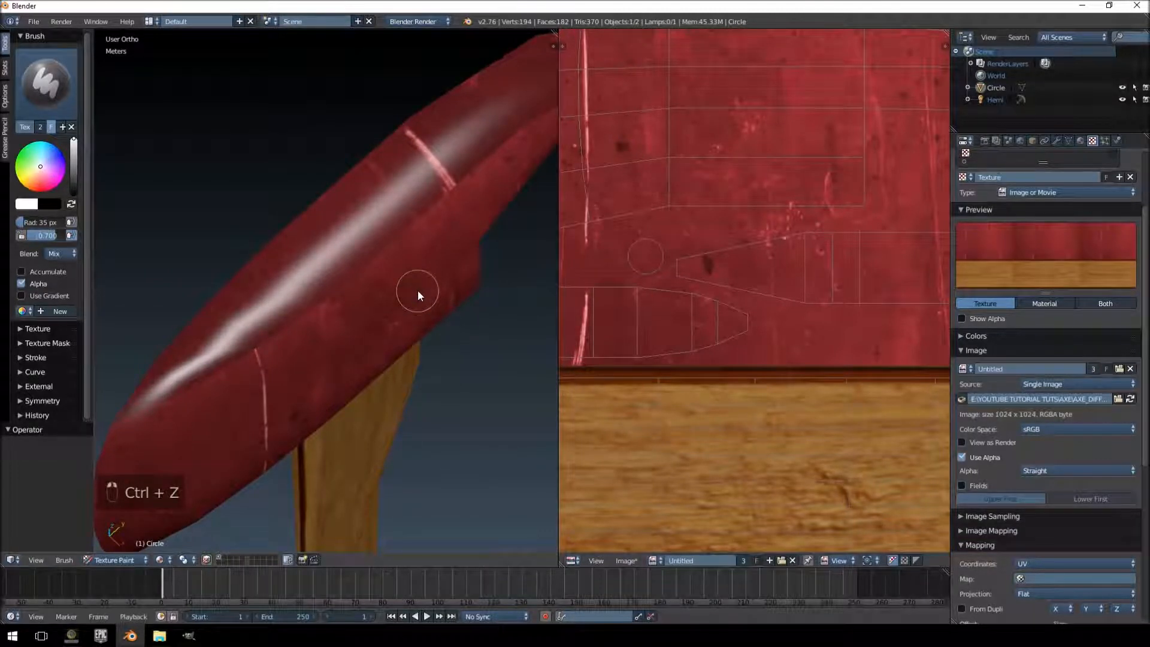
pyautogui.scroll(2, 411, 293)
pyautogui.scroll(-2, 410, 292)
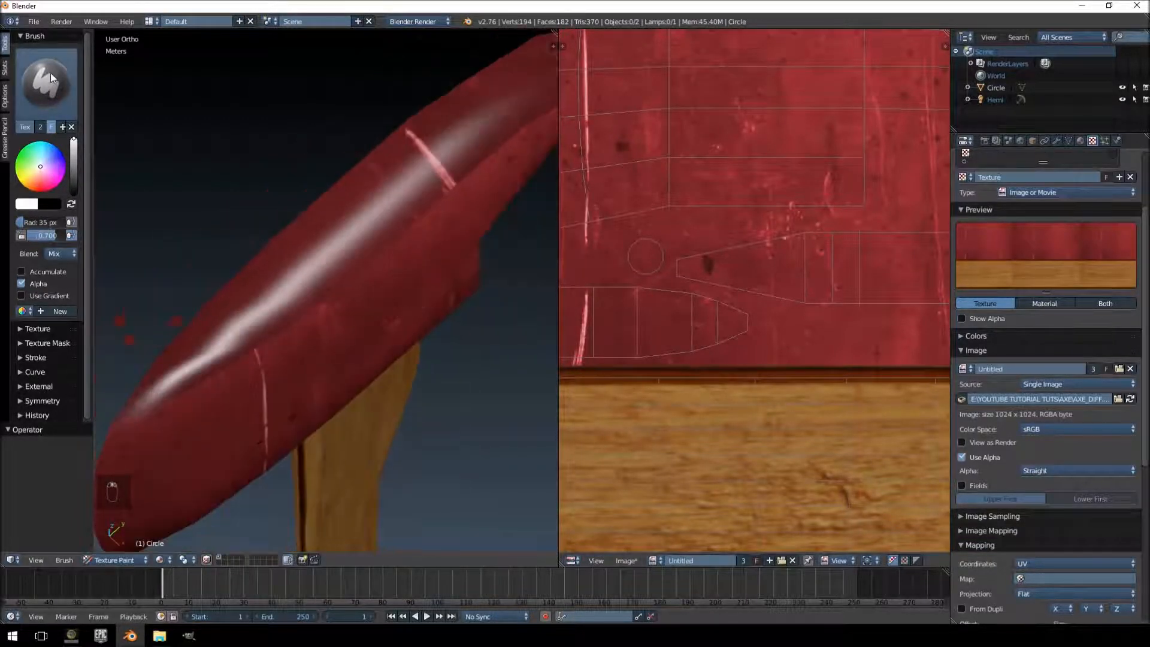
# - Choose the Clone brush and set its clone source on the plain red metal on the side of the axe head
pyautogui.click(51, 75)
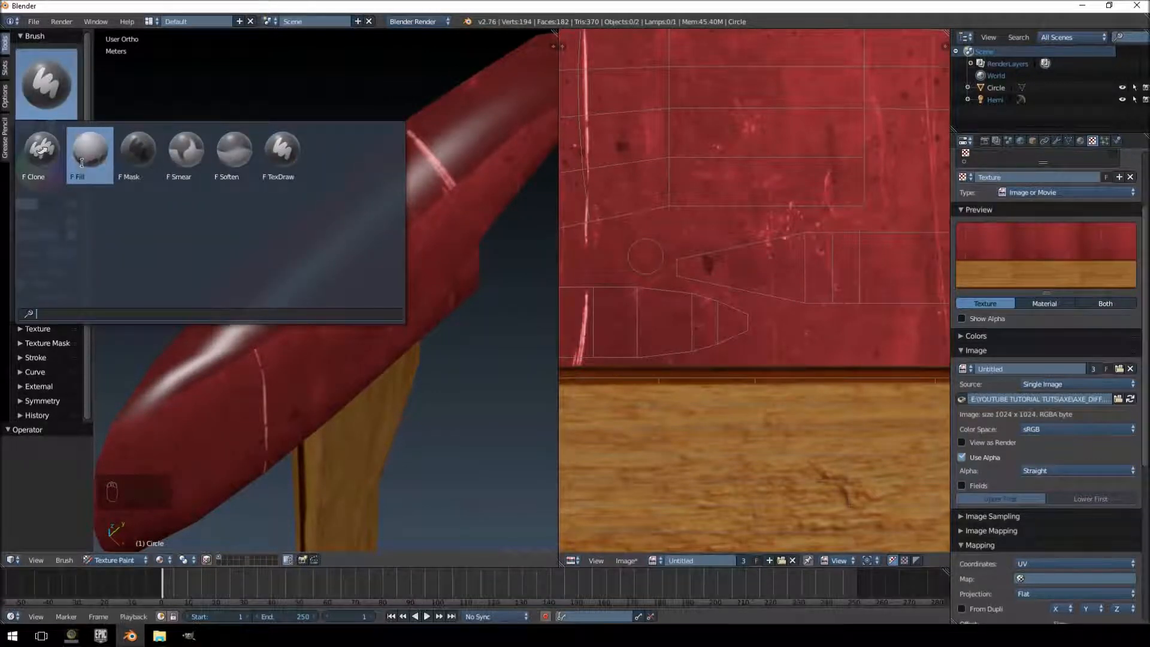
pyautogui.click(41, 152)
pyautogui.scroll(3, 419, 274)
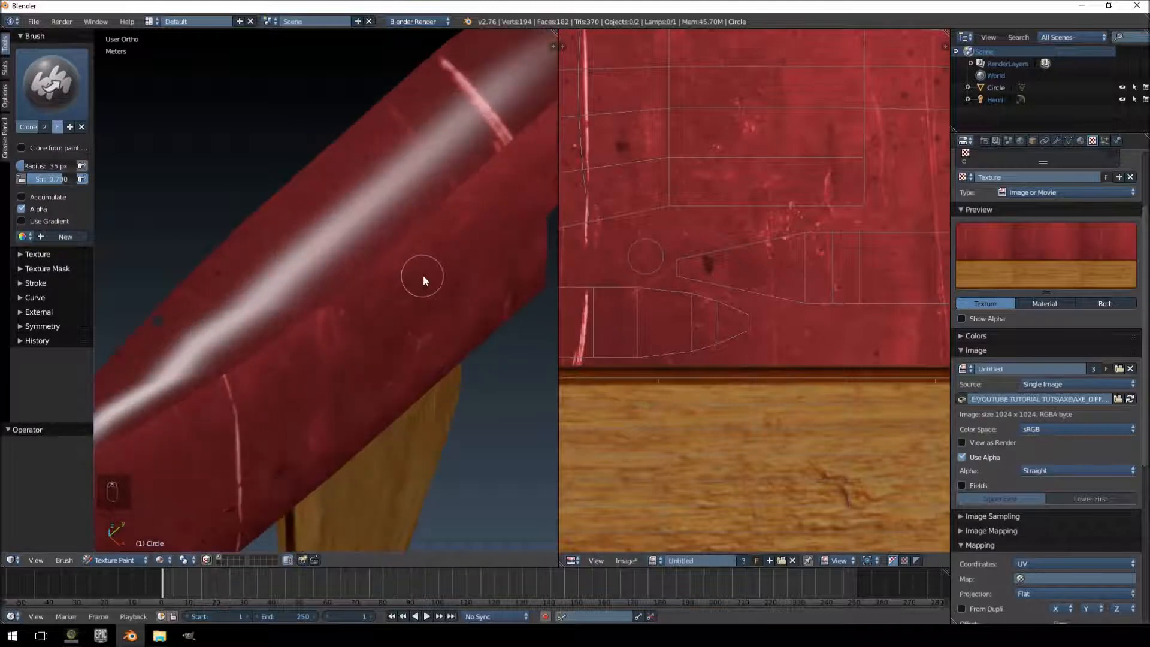
pyautogui.keyDown('ctrl'); pyautogui.click(448, 253); pyautogui.keyUp('ctrl')
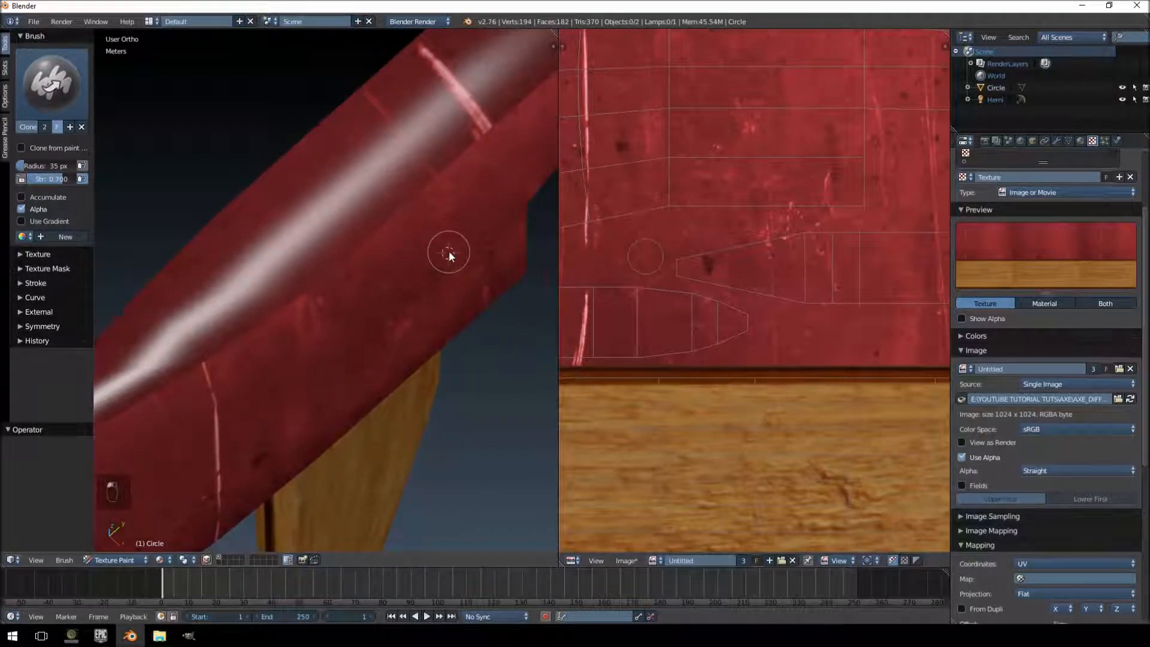
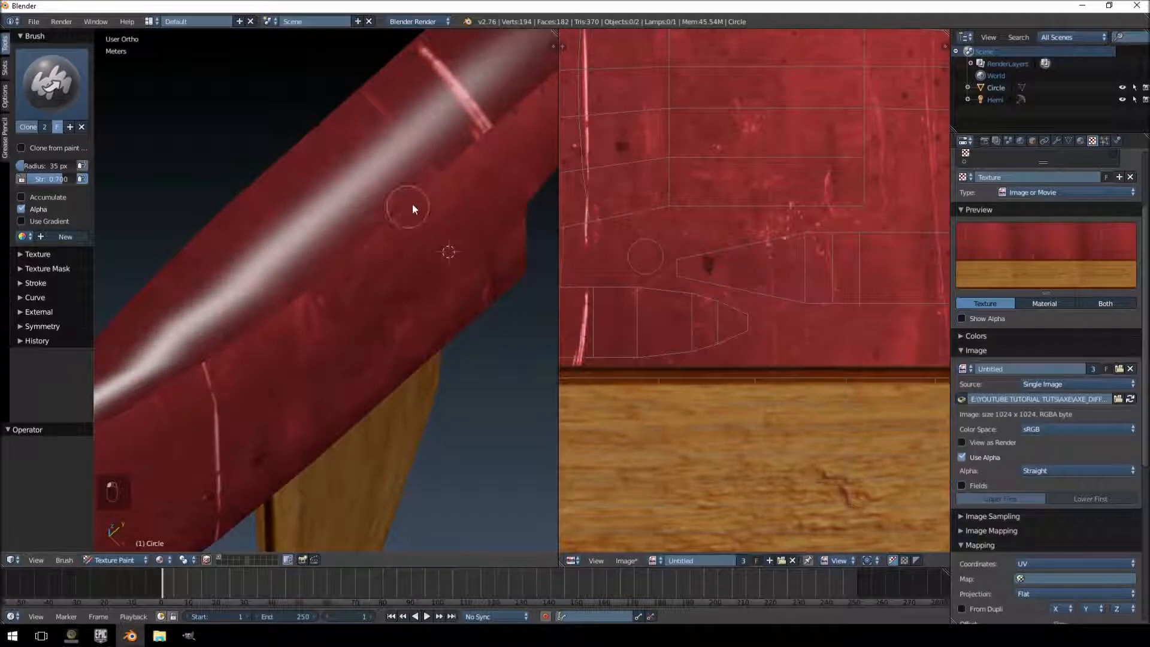
# - Clone red metal over the texture seam along the upper side of the axe head towards its pointed end
pyautogui.moveTo(270, 321); pyautogui.dragTo(365, 246, button='middle')
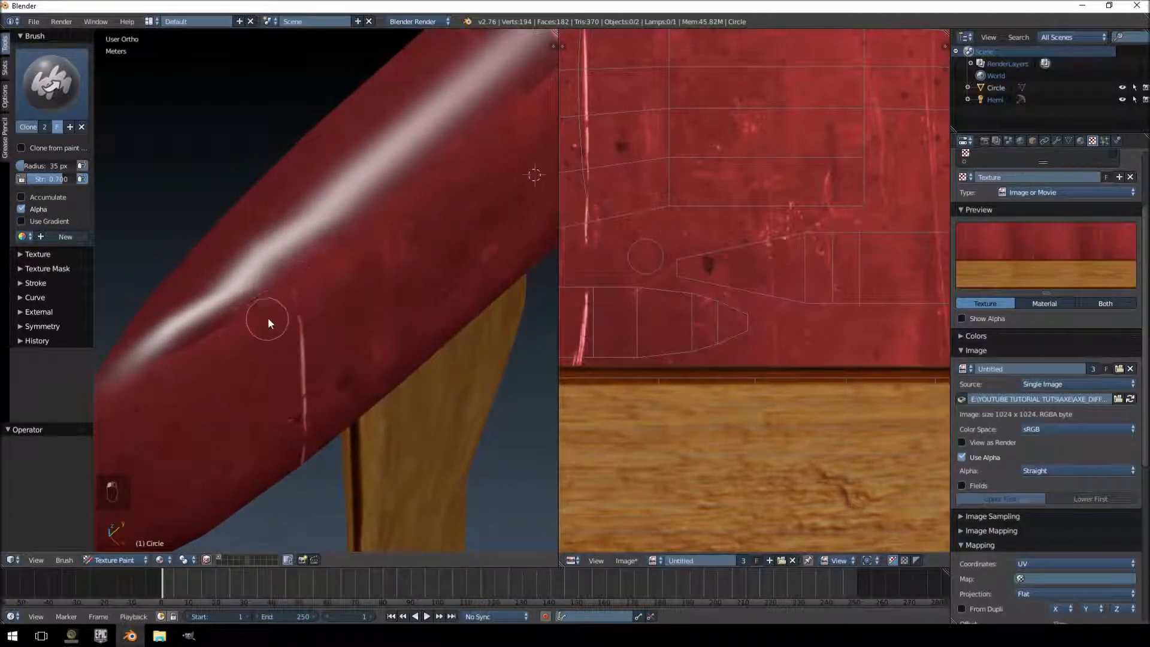
pyautogui.moveTo(182, 352); pyautogui.dragTo(388, 261, button='middle')
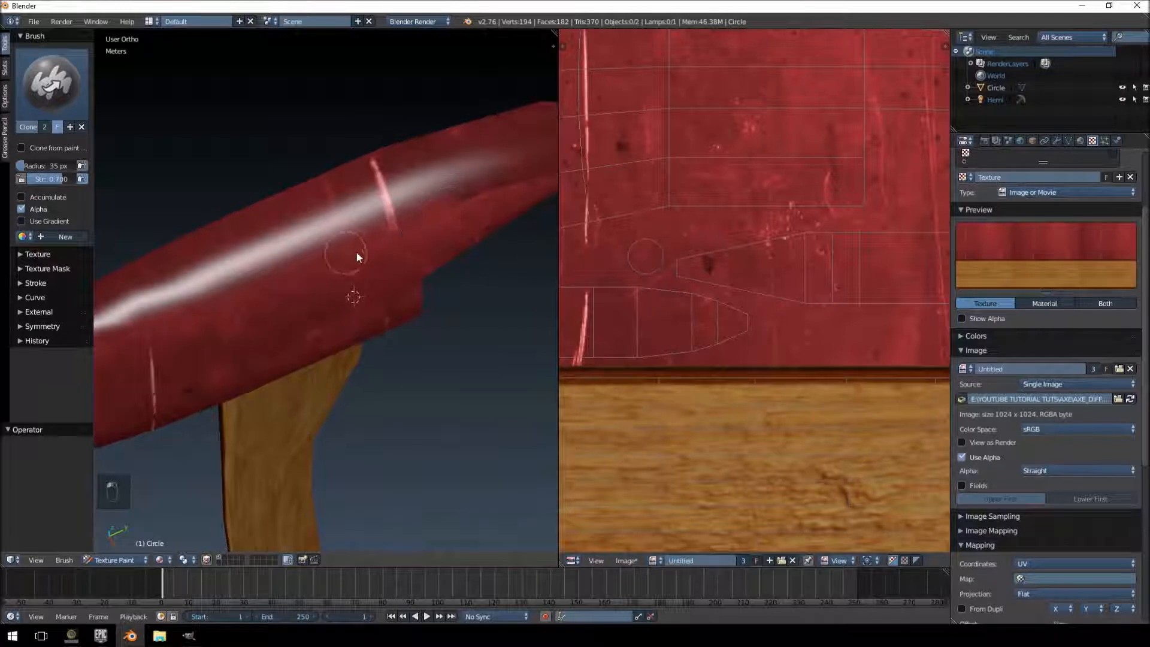
pyautogui.moveTo(367, 240); pyautogui.dragTo(403, 232, button='middle')
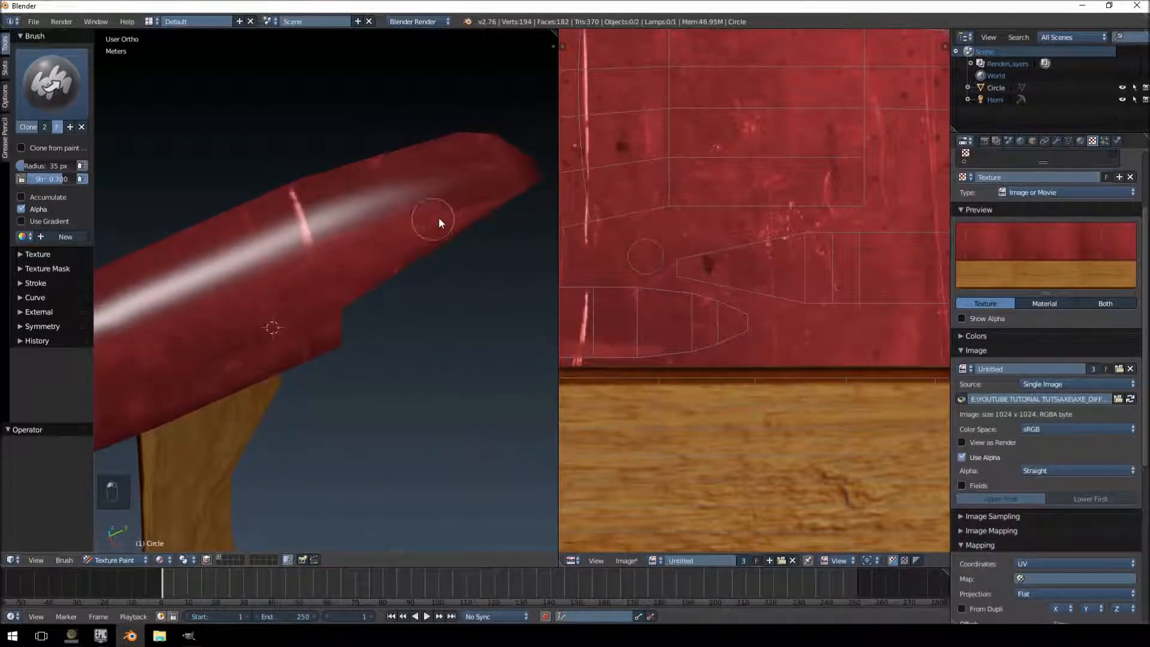
# - Clone red metal over the texture seam on the opposite side of the axe head, from the pointed end to the blade
pyautogui.moveTo(470, 194); pyautogui.dragTo(290, 287, button='middle')
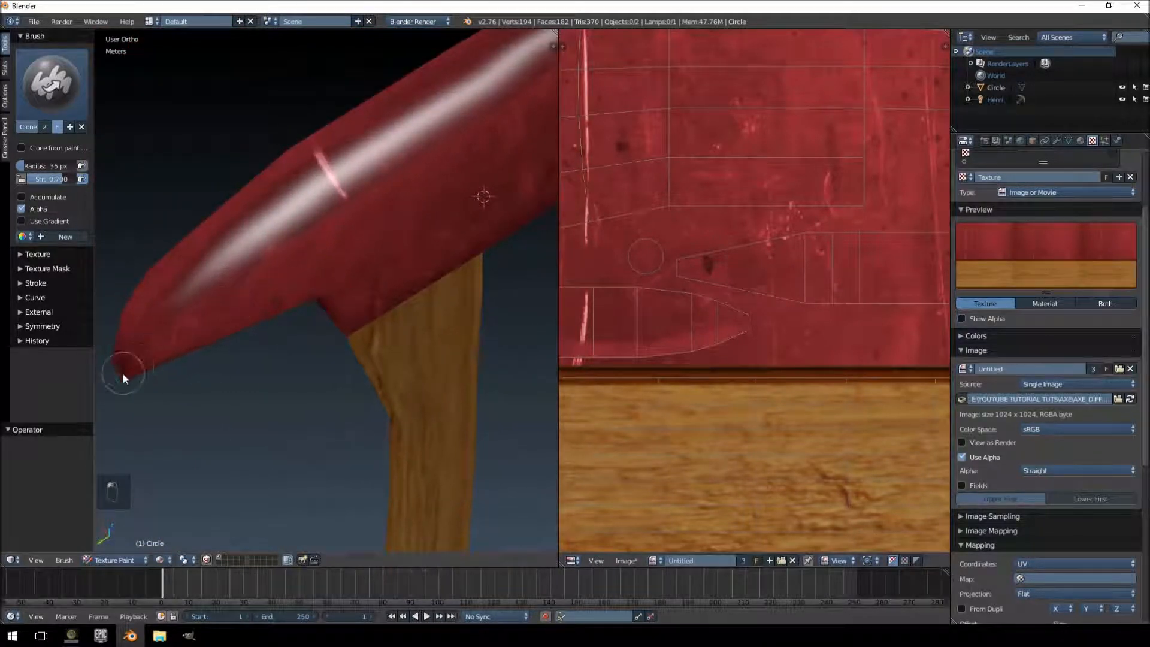
pyautogui.moveTo(182, 318); pyautogui.dragTo(283, 263)
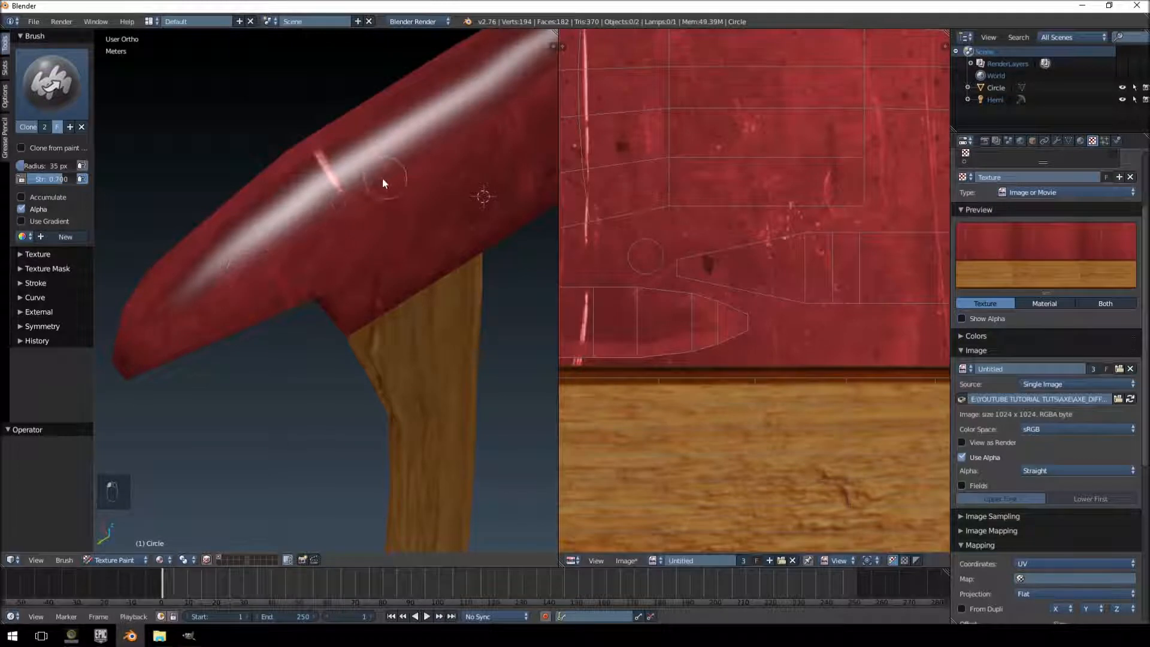
pyautogui.moveTo(385, 180); pyautogui.dragTo(216, 331, button='middle')
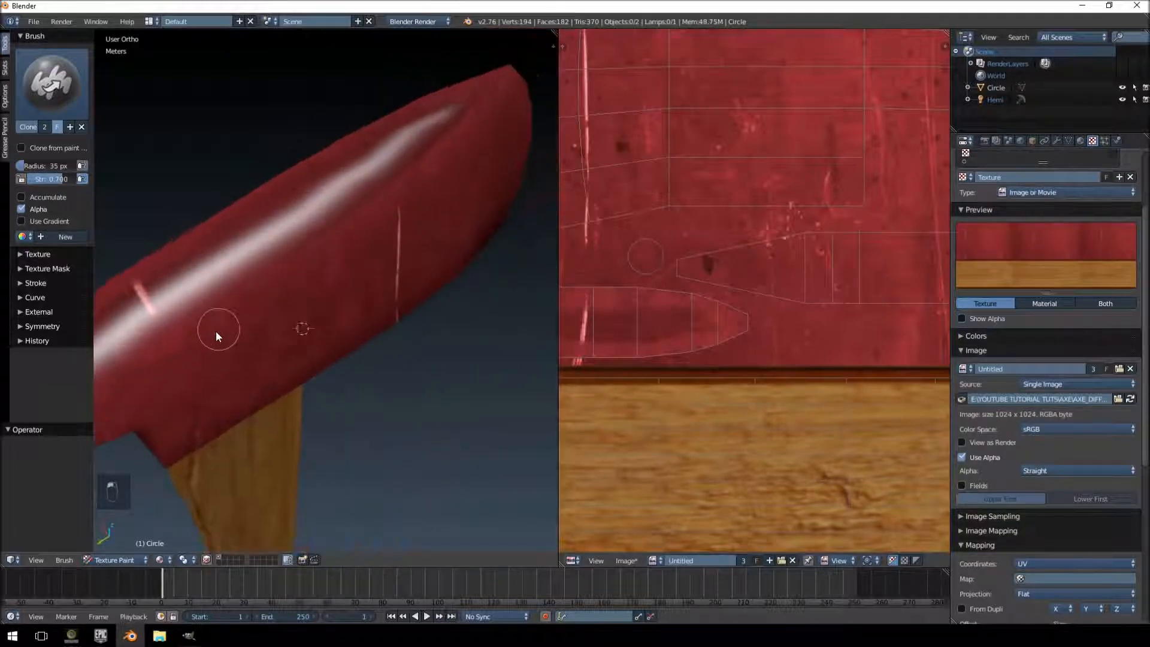
pyautogui.moveTo(339, 221); pyautogui.dragTo(288, 251, button='middle')
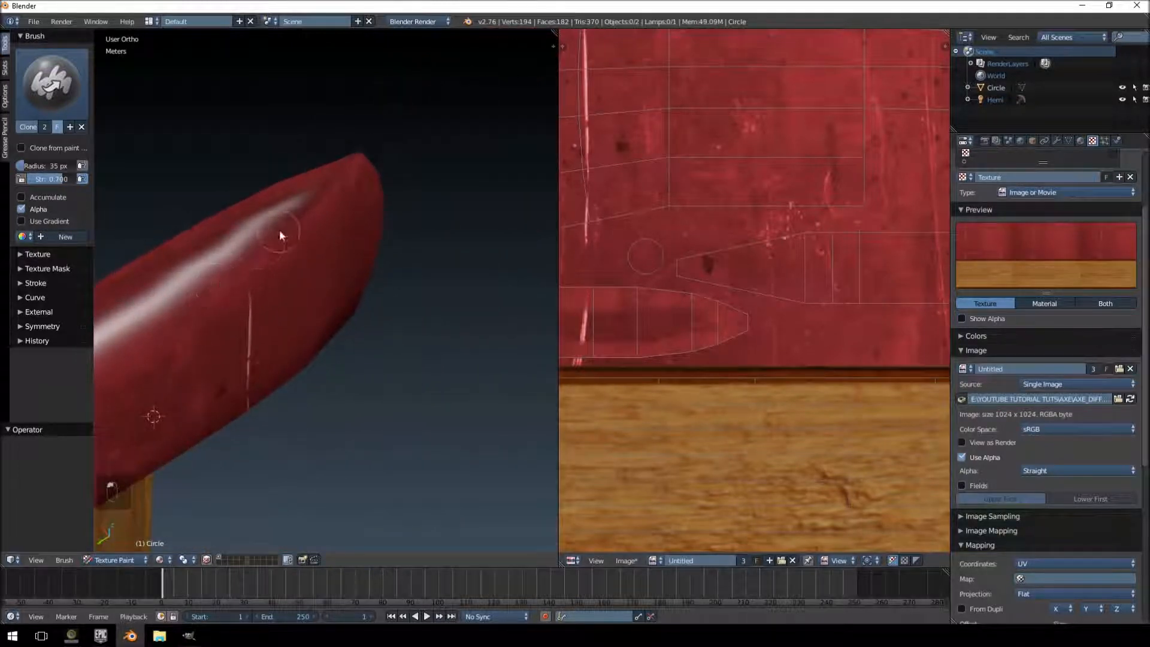
pyautogui.moveTo(207, 282); pyautogui.dragTo(429, 294, button='middle')
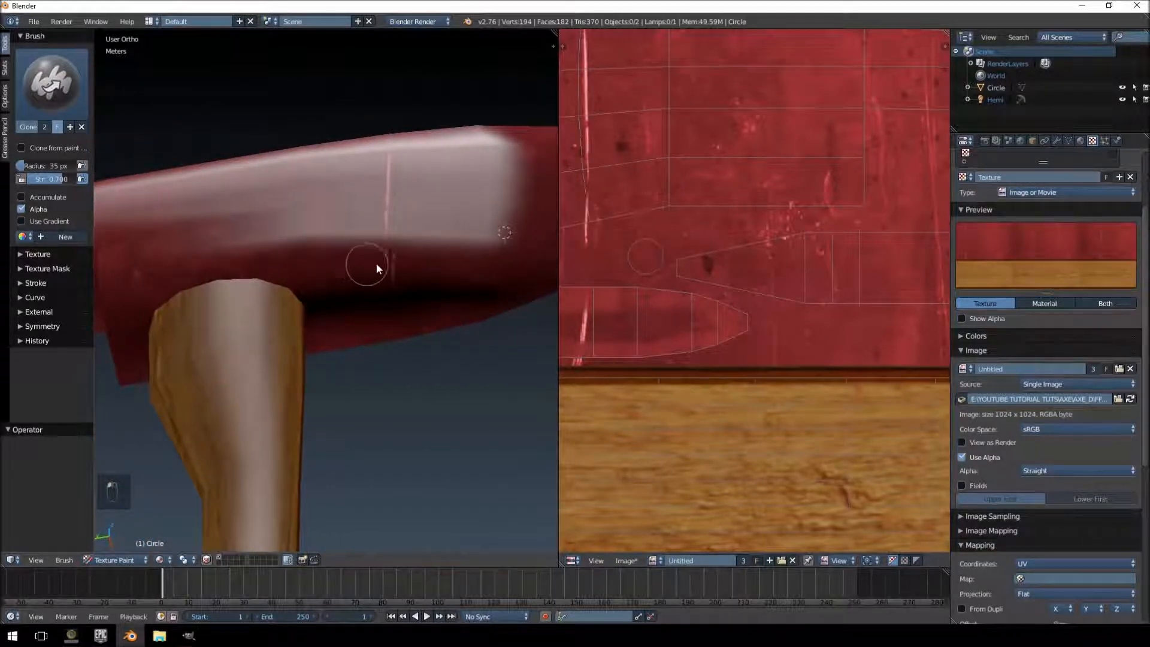
# - Clone red texture along the underside of the axe head just above the handle
pyautogui.moveTo(332, 265)
pyautogui.mouseDown()
pyautogui.moveTo(296, 265)
pyautogui.moveTo(362, 269)
pyautogui.mouseUp()
pyautogui.moveTo(288, 249); pyautogui.dragTo(369, 254, button='middle')
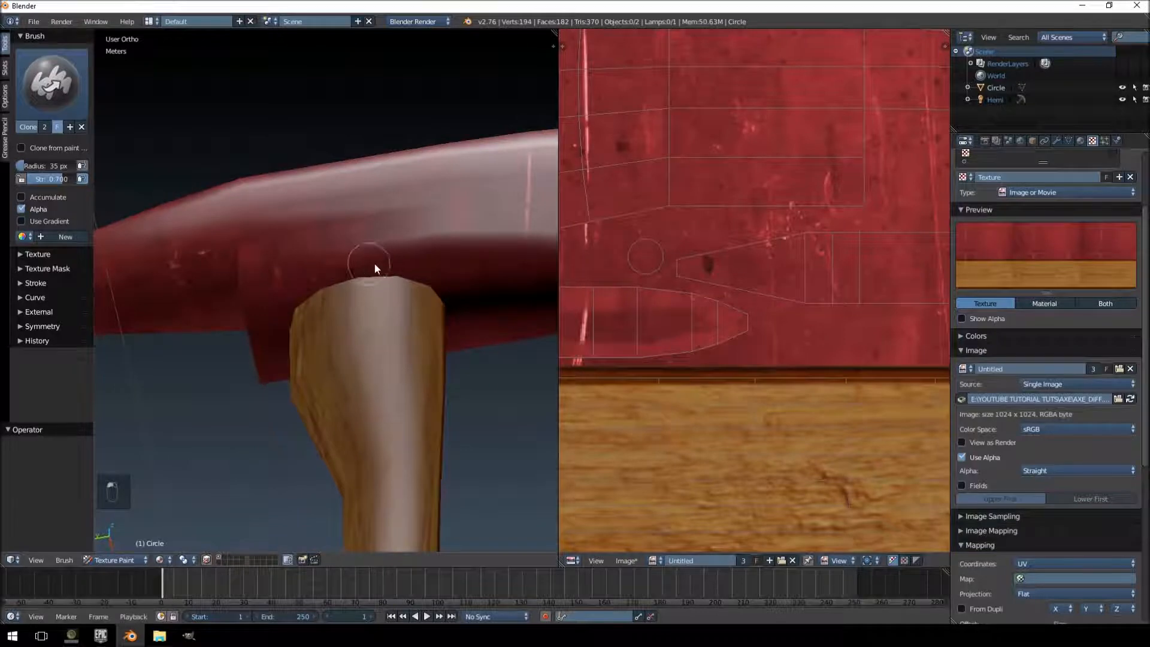
# - Select all faces of the axe head in Edit Mode, extending the selection to linked faces delimited by seams
pyautogui.press('Tab')
pyautogui.rightClick(423, 259)
pyautogui.press('Tab')
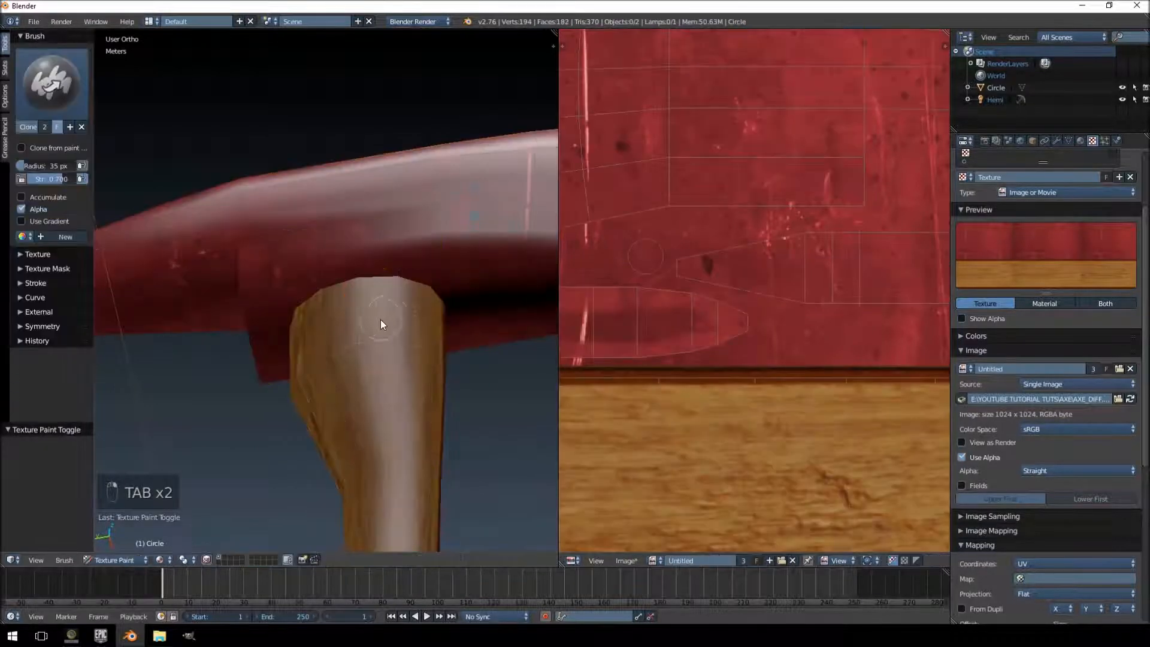
pyautogui.press('Tab')
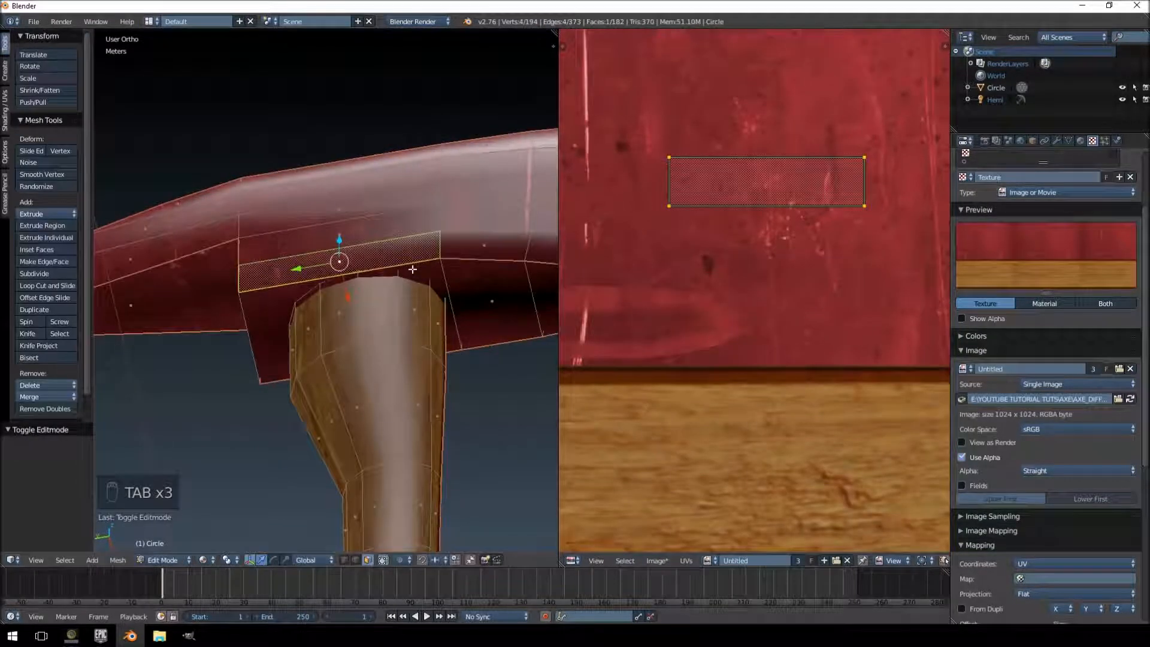
pyautogui.rightClick(401, 221)
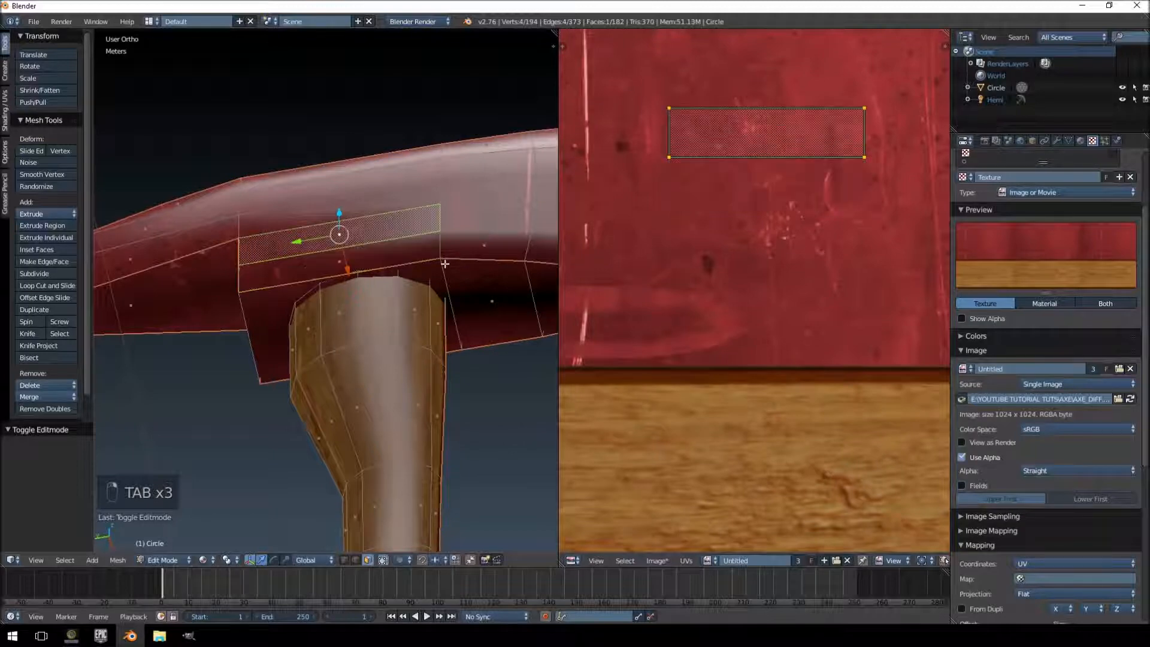
pyautogui.moveTo(305, 247); pyautogui.dragTo(423, 336, button='middle')
pyautogui.scroll(-4, 423, 336)
pyautogui.moveTo(329, 232); pyautogui.dragTo(422, 209, button='middle')
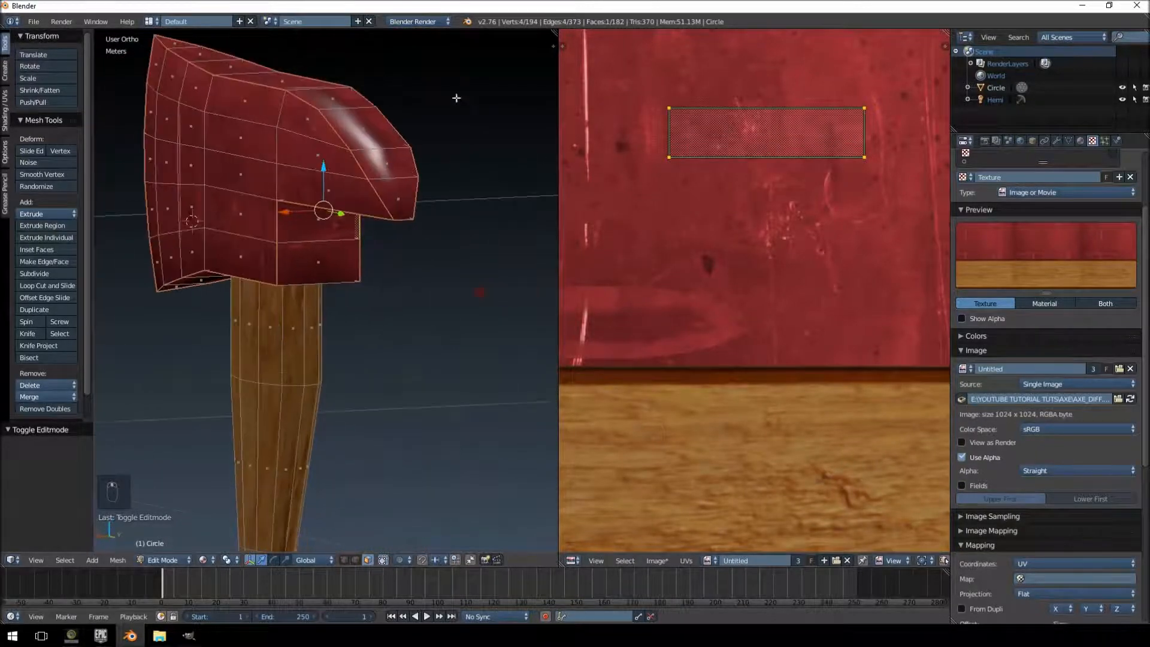
pyautogui.moveTo(457, 91)
pyautogui.keyDown('ctrl'); pyautogui.mouseDown()
pyautogui.moveTo(471, 280)
pyautogui.moveTo(452, 267)
pyautogui.mouseUp(); pyautogui.keyUp('ctrl')
pyautogui.moveTo(451, 267)
pyautogui.mouseDown(button='middle')
pyautogui.moveTo(467, 225)
pyautogui.moveTo(418, 231)
pyautogui.mouseUp(button='middle')
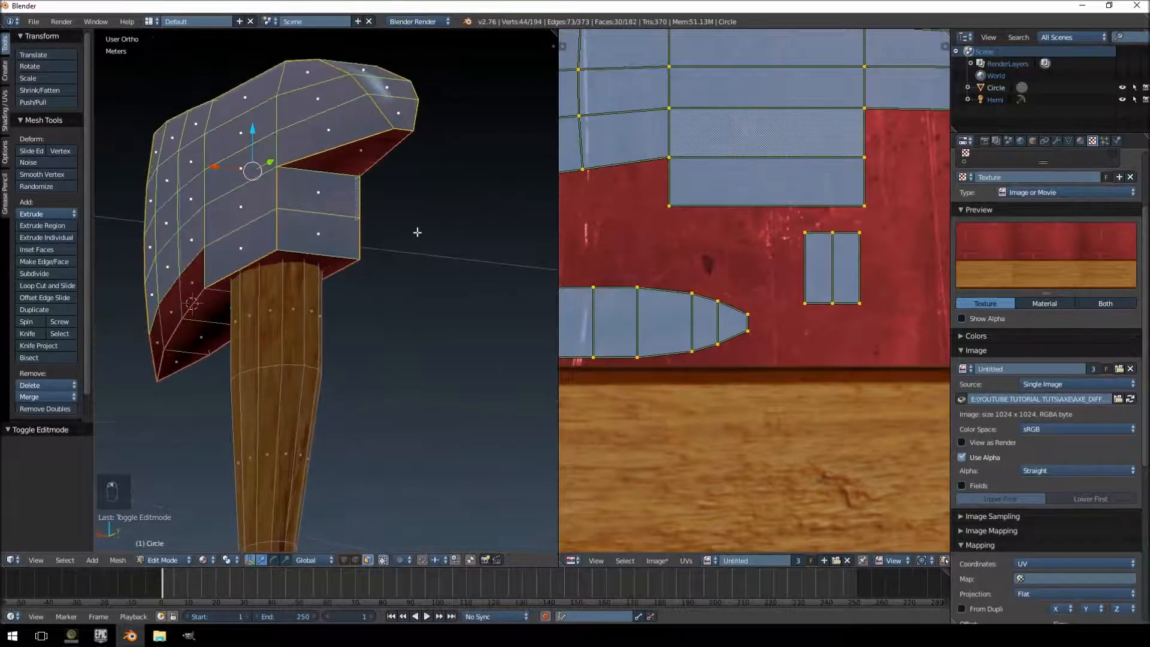
pyautogui.hotkey('ctrl', 'l')
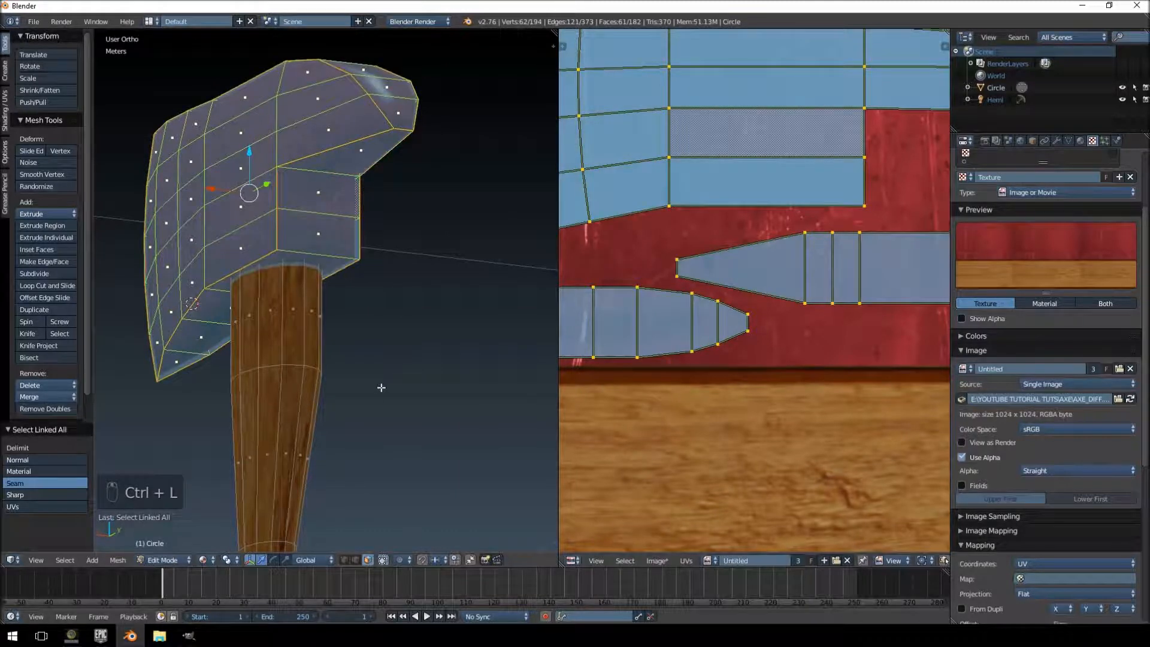
# - Return to Texture Paint mode and enable face selection masking to limit painting to the axe head
pyautogui.moveTo(383, 387)
pyautogui.mouseDown(button='middle')
pyautogui.moveTo(389, 443)
pyautogui.moveTo(355, 462)
pyautogui.mouseUp(button='middle')
pyautogui.press('Tab')
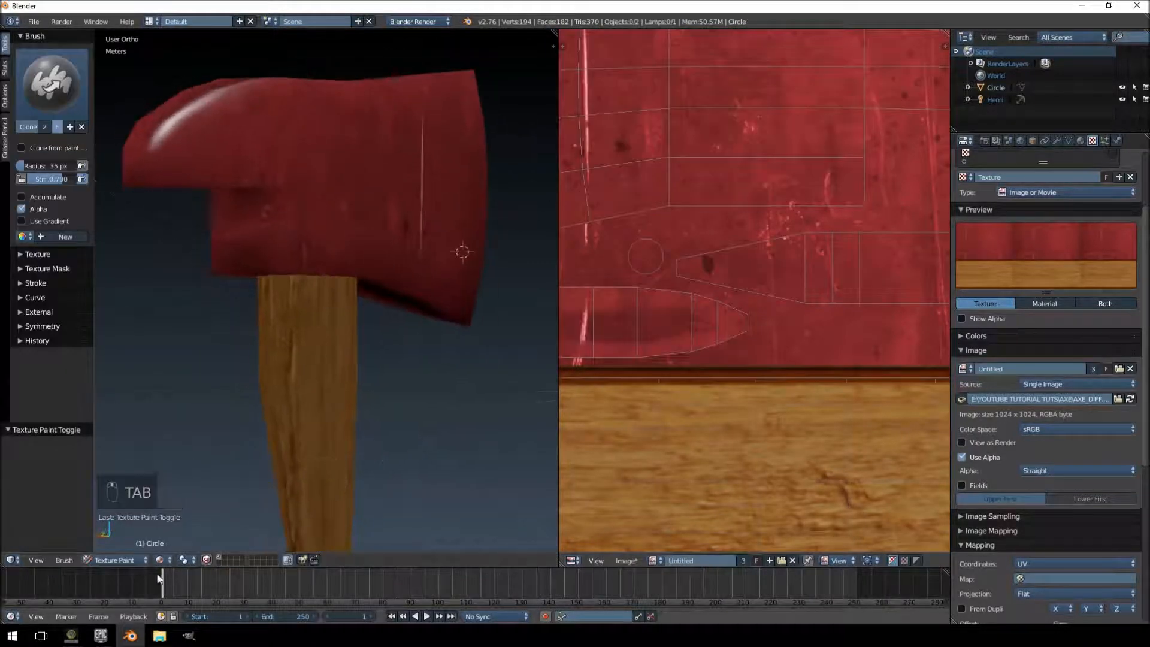
pyautogui.click(206, 559)
# - Sample red texture on the axe head above the handle and clone it over the notch beneath the rear spike
pyautogui.moveTo(307, 429); pyautogui.dragTo(390, 310, button='middle')
pyautogui.scroll(4, 368, 377)
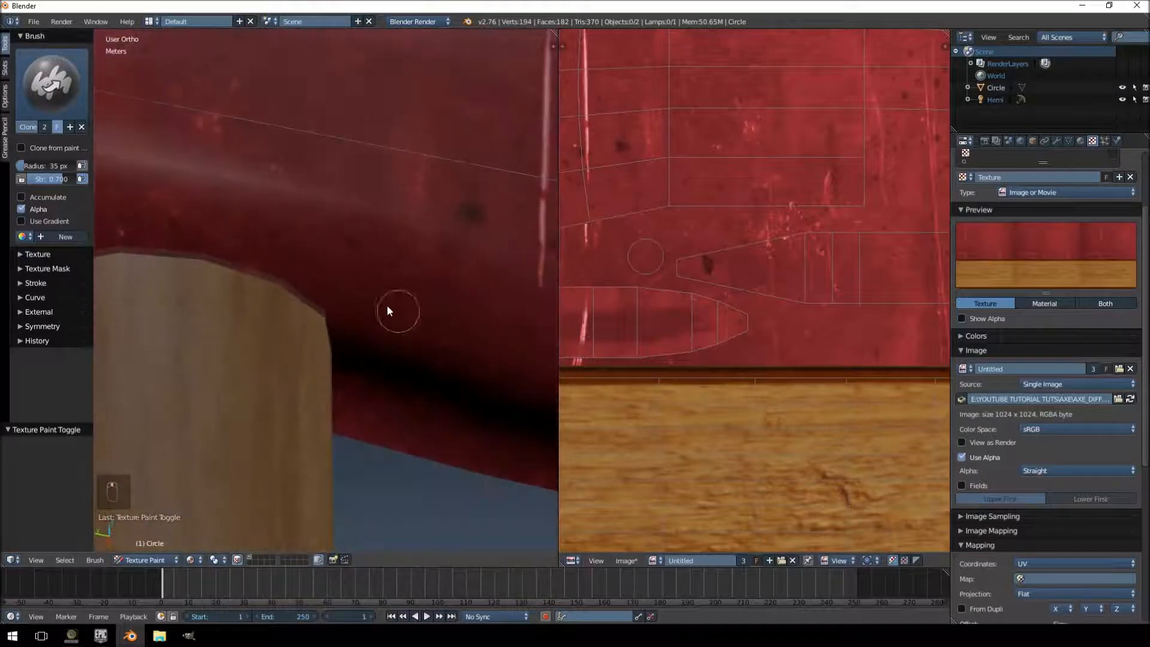
pyautogui.moveTo(359, 389); pyautogui.dragTo(229, 263, button='middle')
pyautogui.moveTo(156, 246); pyautogui.dragTo(340, 244, button='middle')
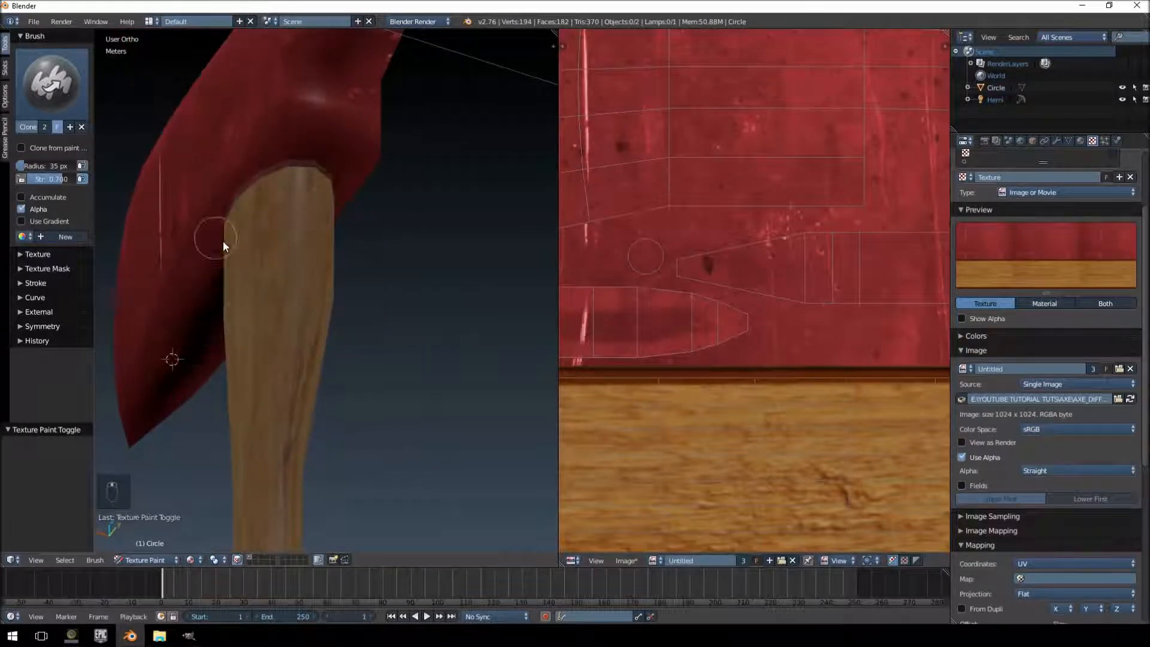
pyautogui.moveTo(222, 242); pyautogui.dragTo(270, 192, button='middle')
pyautogui.keyDown('ctrl'); pyautogui.click(297, 150); pyautogui.keyUp('ctrl')
pyautogui.moveTo(425, 192); pyautogui.dragTo(347, 206, button='middle')
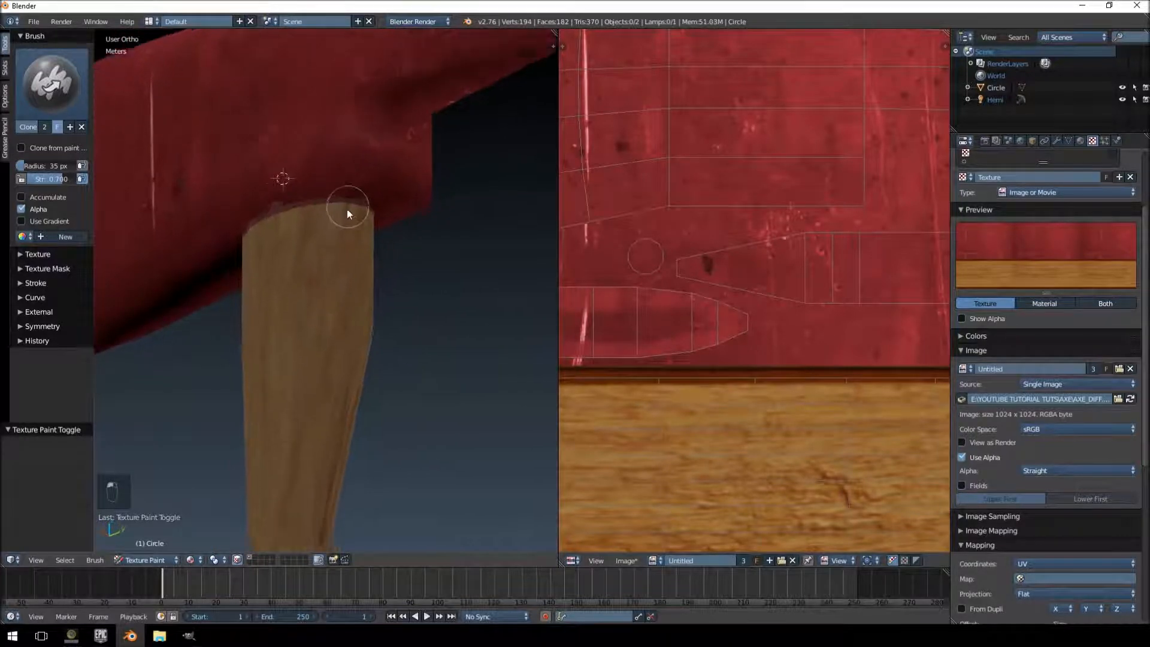
pyautogui.moveTo(409, 63); pyautogui.dragTo(437, 75)
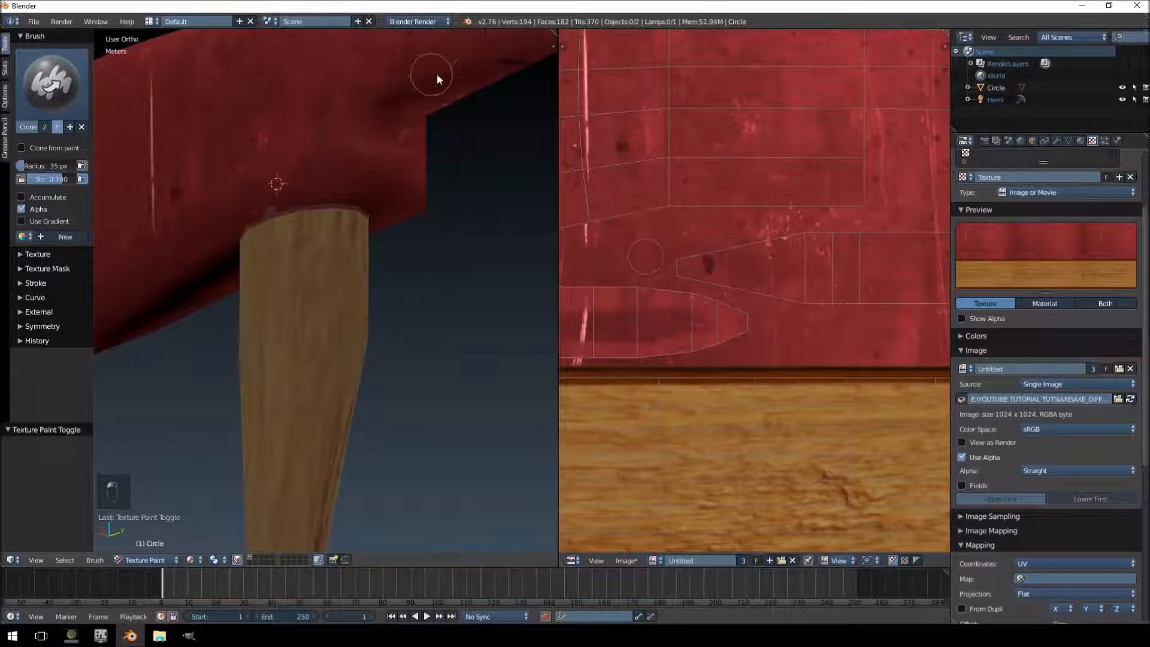
# - Clone red texture over the lower edge of the axe head beside the top of the handle
pyautogui.moveTo(257, 274)
pyautogui.mouseDown(button='middle')
pyautogui.moveTo(285, 200)
pyautogui.moveTo(473, 237)
pyautogui.mouseUp(button='middle')
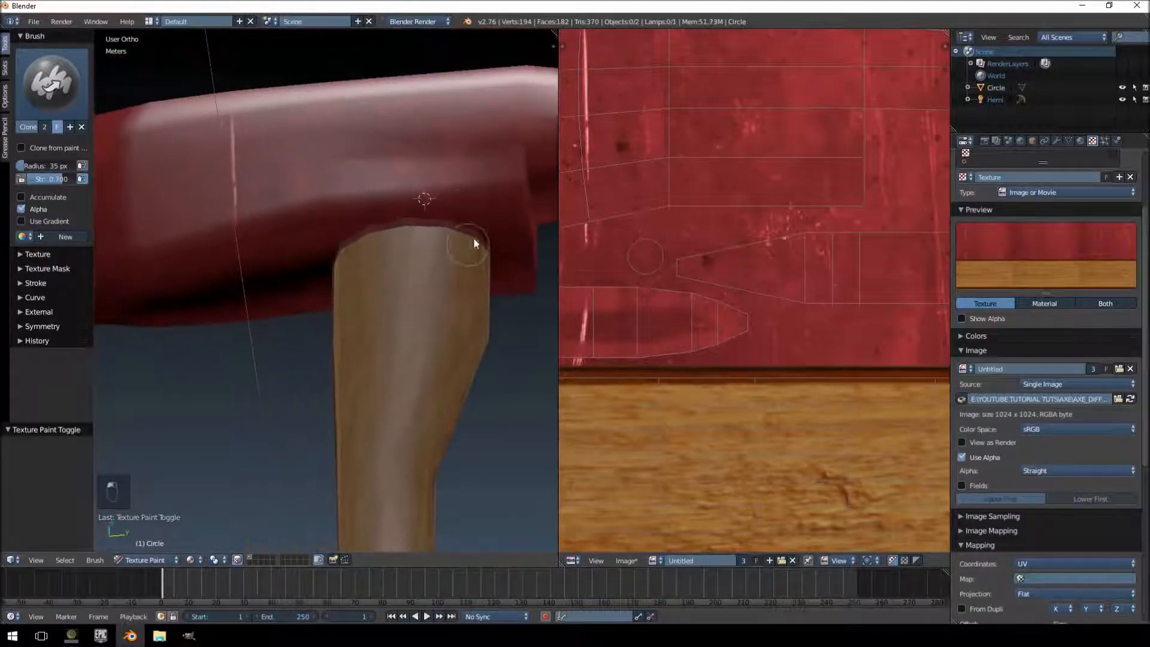
pyautogui.moveTo(307, 231)
pyautogui.mouseDown()
pyautogui.moveTo(308, 251)
pyautogui.moveTo(317, 212)
pyautogui.mouseUp()
pyautogui.moveTo(149, 287); pyautogui.dragTo(271, 258, button='middle')
pyautogui.moveTo(131, 218); pyautogui.dragTo(299, 346, button='middle')
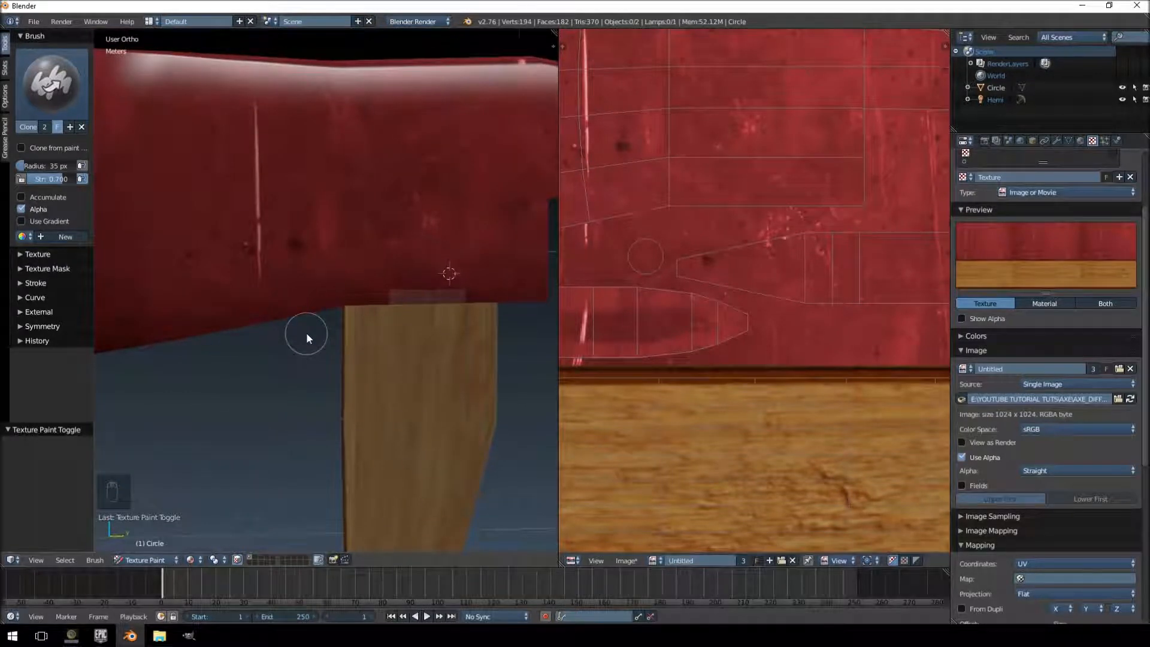
# - Select the linked faces of the wooden handle in Edit Mode and return to Texture Paint mode at its bottom end
pyautogui.press('KP_3')
pyautogui.scroll(-2, 360, 317)
pyautogui.keyDown('shift'); pyautogui.moveTo(406, 410); pyautogui.dragTo(428, 182, button='middle'); pyautogui.keyUp('shift')
pyautogui.keyDown('shift'); pyautogui.moveTo(411, 431); pyautogui.dragTo(393, 335, button='middle'); pyautogui.keyUp('shift')
pyautogui.scroll(-5, 437, 408)
pyautogui.moveTo(439, 411)
pyautogui.mouseDown(button='middle')
pyautogui.moveTo(425, 364)
pyautogui.moveTo(434, 400)
pyautogui.mouseUp(button='middle')
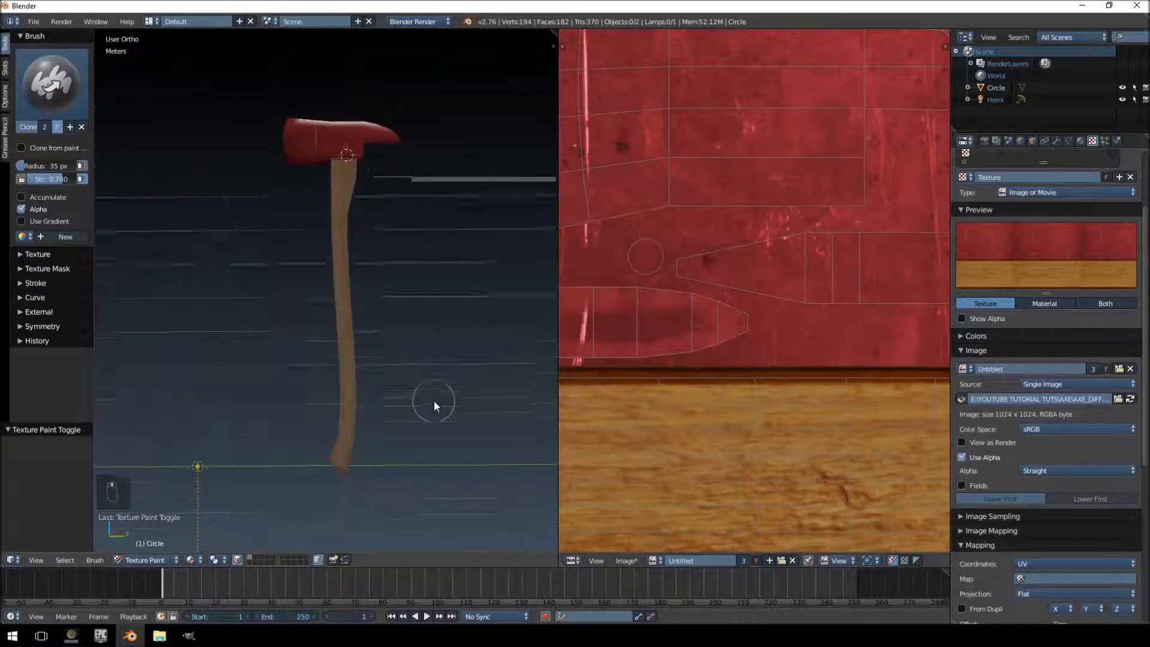
pyautogui.press('Tab')
pyautogui.hotkey('ctrl', 'l')
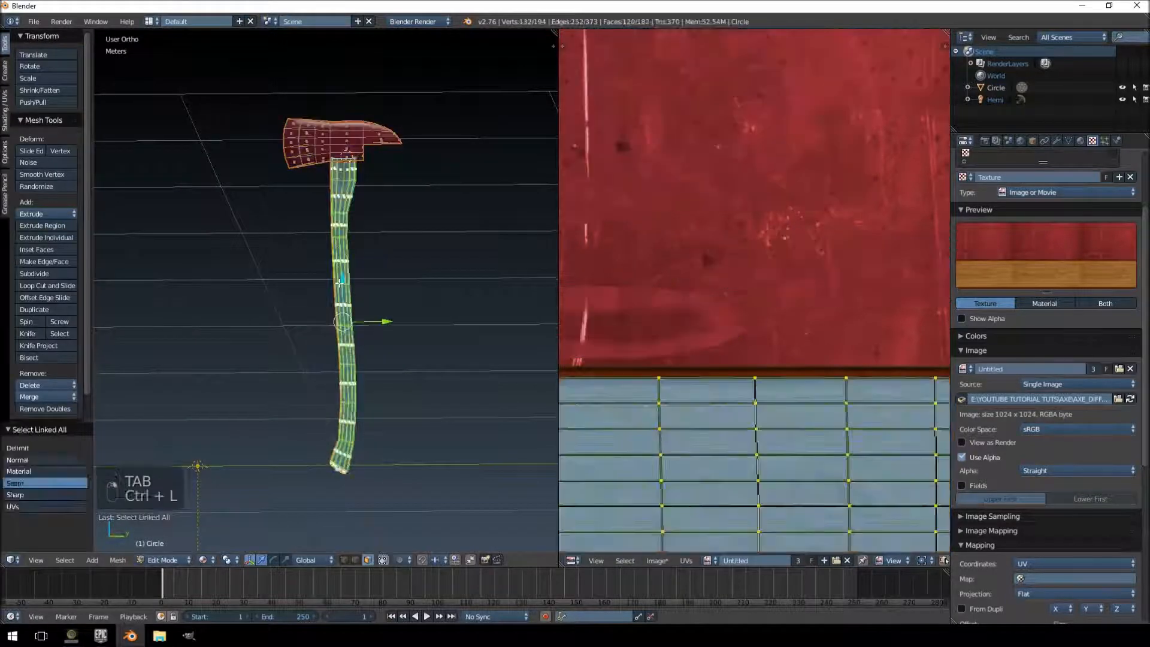
pyautogui.moveTo(339, 283); pyautogui.dragTo(387, 297, button='middle')
pyautogui.scroll(5, 386, 298)
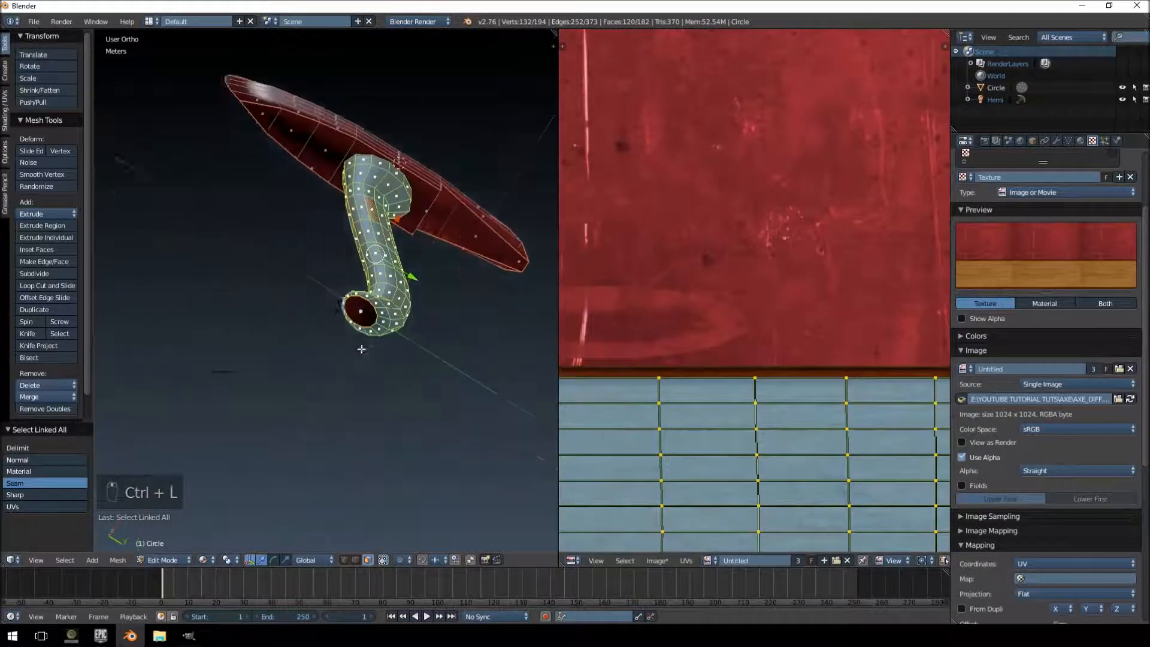
pyautogui.press('Tab')
pyautogui.keyDown('shift'); pyautogui.moveTo(491, 328); pyautogui.dragTo(465, 380, button='middle'); pyautogui.keyUp('shift')
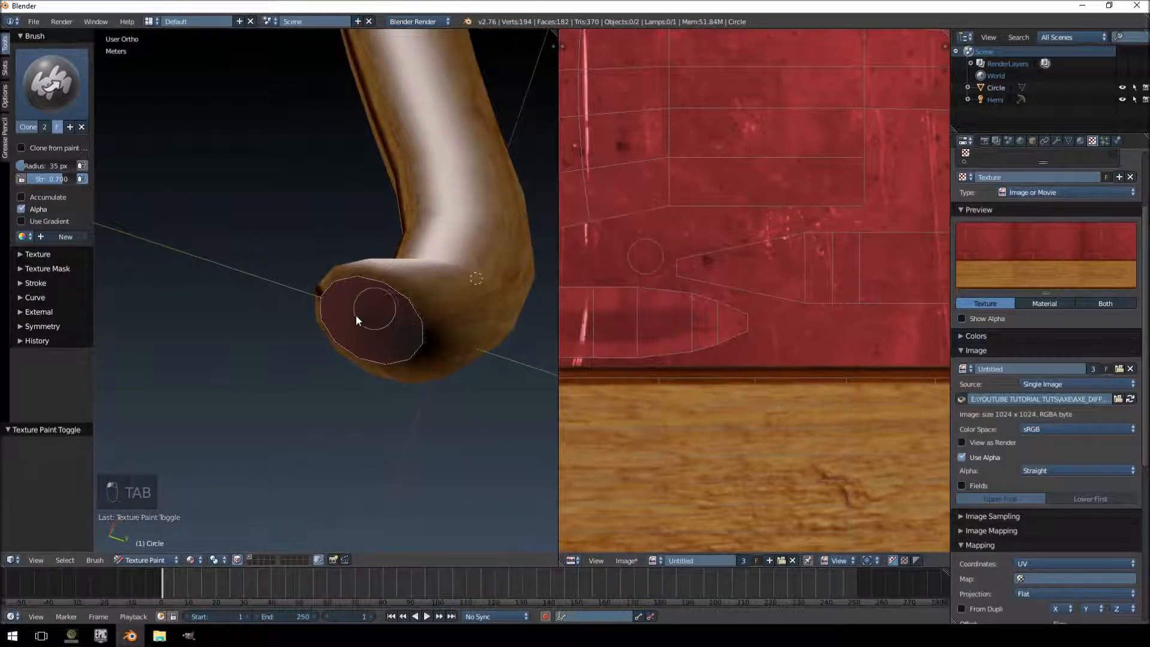
# - Select all mesh faces for the paint mask and clone wood texture over the handle's bottom end cap
pyautogui.press('Tab')
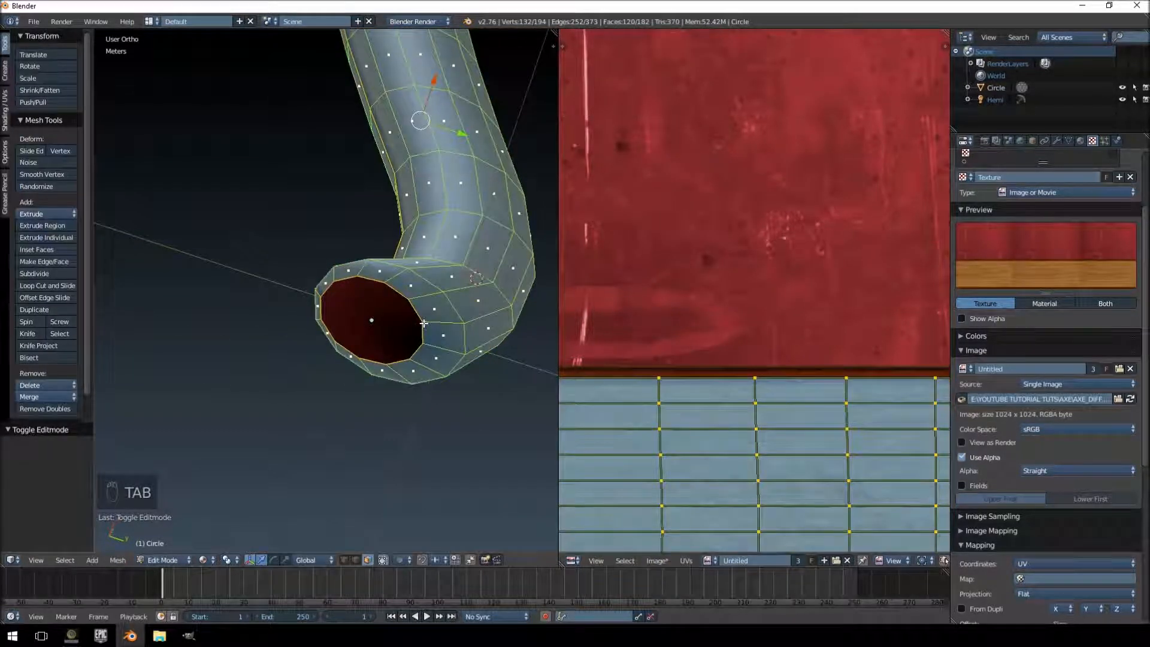
pyautogui.press('a')
pyautogui.press('a')
pyautogui.press('a')
pyautogui.press('a')
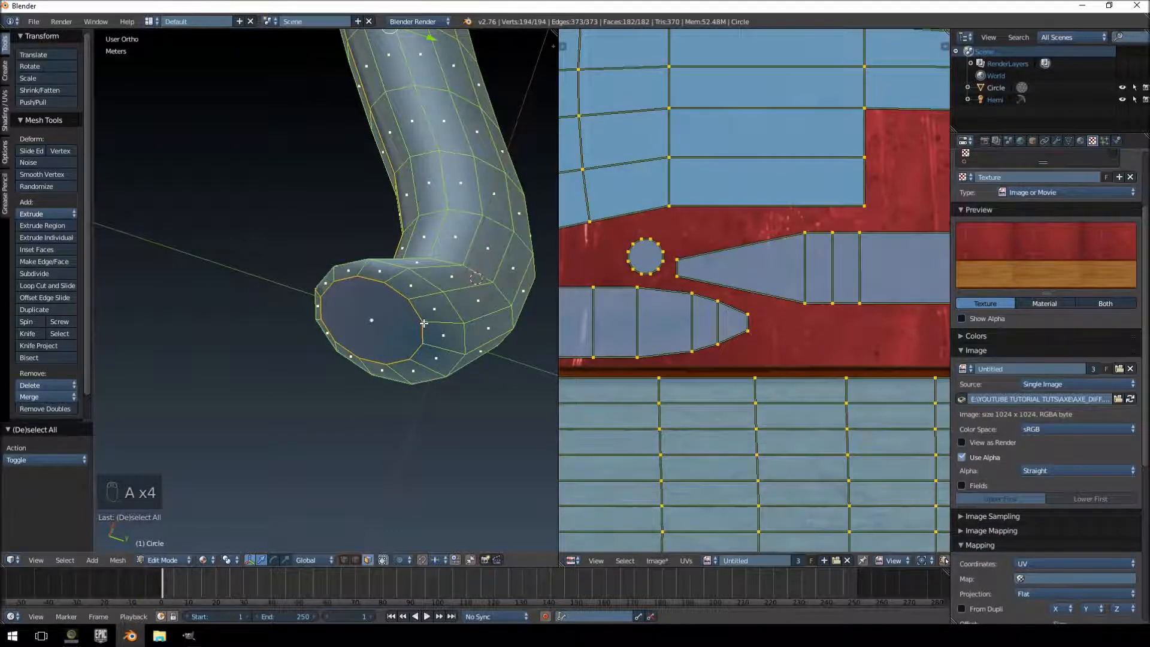
pyautogui.press('a')
pyautogui.press('a')
pyautogui.press('Tab')
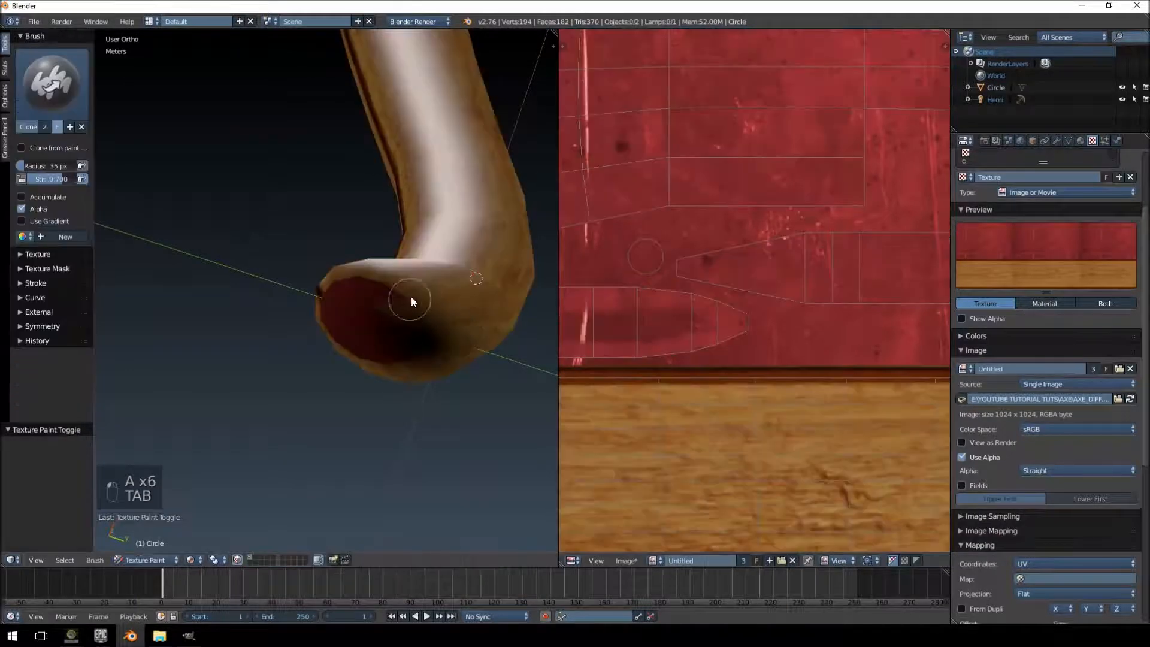
pyautogui.moveTo(411, 296)
pyautogui.mouseDown()
pyautogui.moveTo(392, 289)
pyautogui.moveTo(406, 301)
pyautogui.mouseUp()
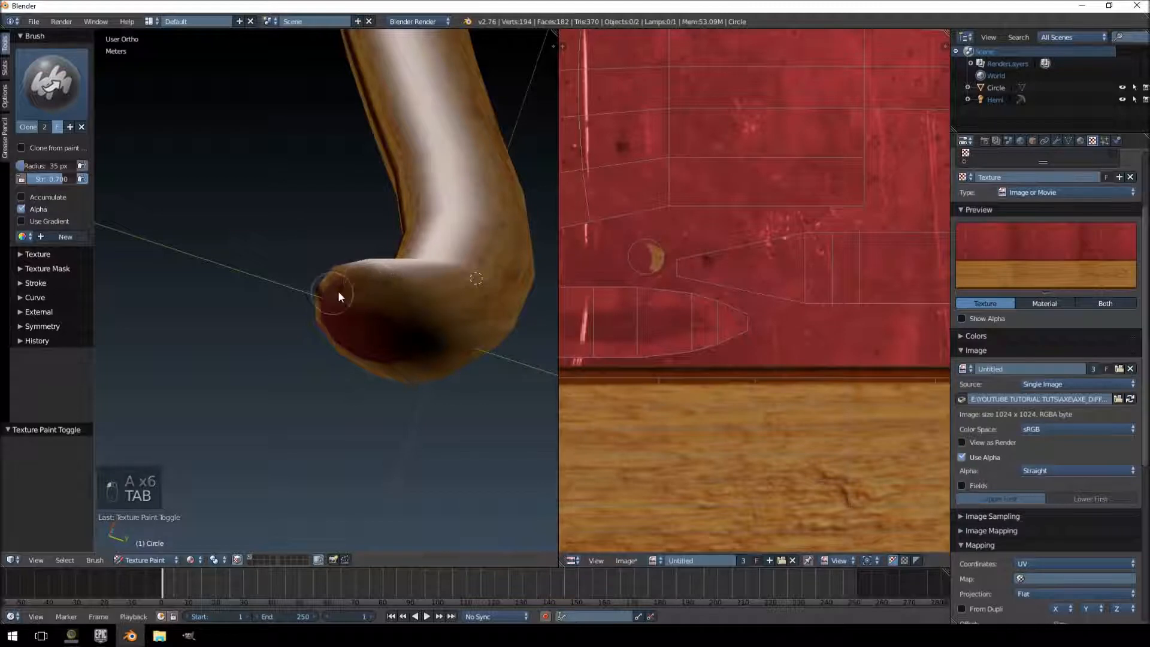
pyautogui.moveTo(338, 290)
pyautogui.mouseDown()
pyautogui.moveTo(354, 289)
pyautogui.moveTo(354, 314)
pyautogui.moveTo(407, 346)
pyautogui.moveTo(399, 367)
pyautogui.moveTo(433, 333)
pyautogui.moveTo(345, 277)
pyautogui.moveTo(384, 312)
pyautogui.mouseUp()
# - Limit the paint mask to the wooden handle by selecting one handle face and its linked faces
pyautogui.moveTo(383, 312)
pyautogui.mouseDown(button='middle')
pyautogui.moveTo(443, 336)
pyautogui.moveTo(469, 329)
pyautogui.moveTo(521, 432)
pyautogui.moveTo(498, 352)
pyautogui.moveTo(460, 306)
pyautogui.moveTo(398, 295)
pyautogui.moveTo(389, 180)
pyautogui.mouseUp(button='middle')
pyautogui.press('KP_3')
pyautogui.press('KP_1')
pyautogui.moveTo(394, 127); pyautogui.dragTo(385, 243, button='middle')
pyautogui.press('Tab')
pyautogui.rightClick(368, 133)
pyautogui.rightClick(385, 244)
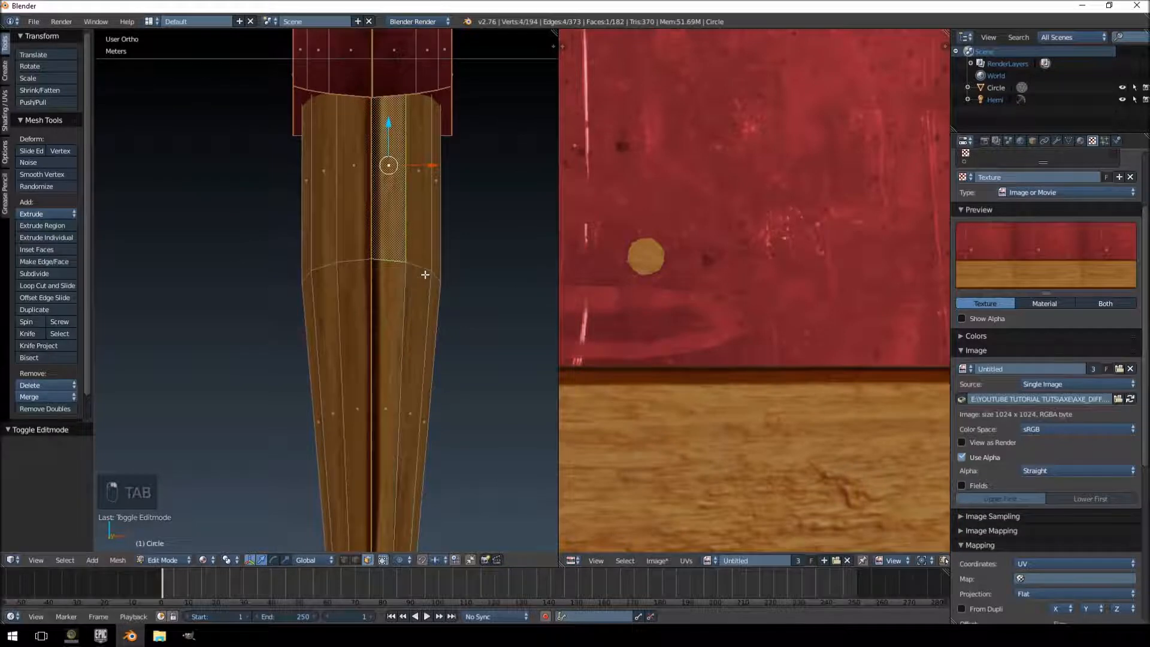
pyautogui.hotkey('ctrl', 'l')
pyautogui.press('Tab')
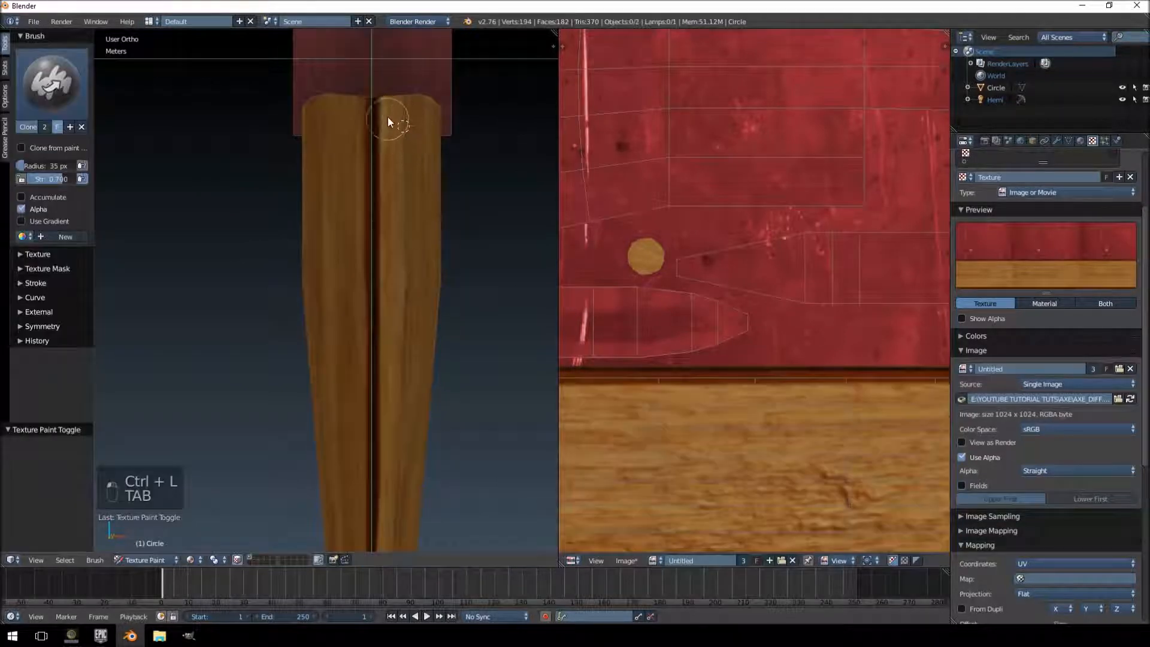
# - Sample clean wood near the handle's top and clone it over the dark seam down the wide upper section
pyautogui.keyDown('ctrl'); pyautogui.click(427, 124); pyautogui.keyUp('ctrl')
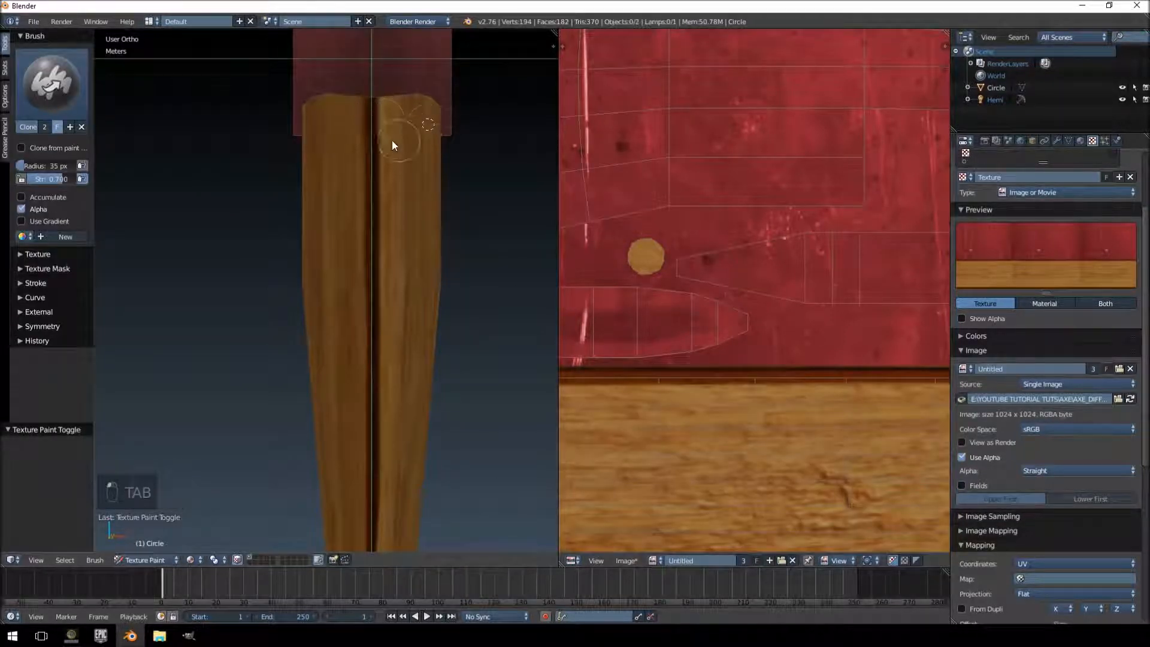
pyautogui.moveTo(364, 127); pyautogui.dragTo(375, 155)
pyautogui.scroll(-3, 419, 215)
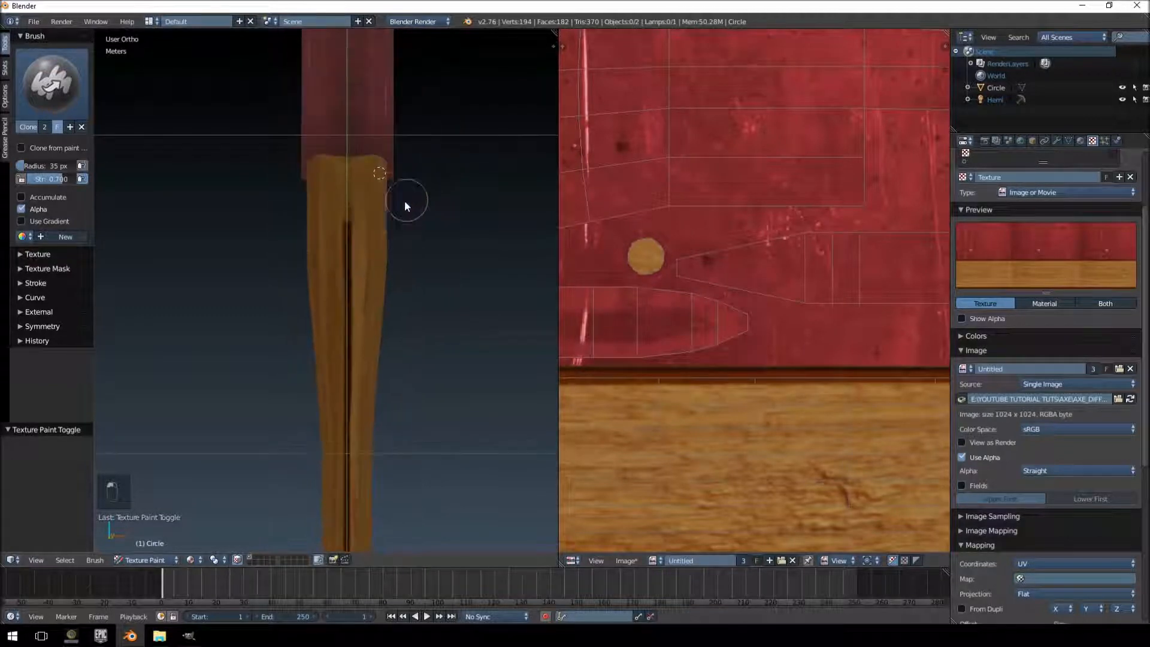
pyautogui.moveTo(342, 237); pyautogui.dragTo(347, 355)
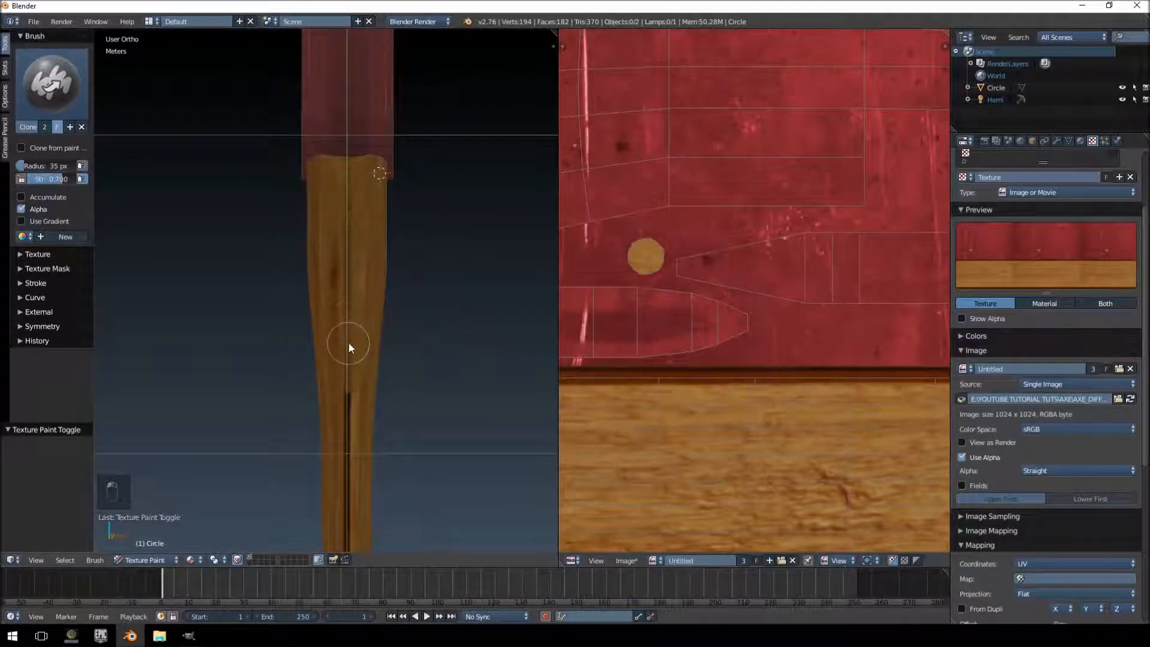
# - Clone clean wood over the dark seam where the handle tapers into its narrow shaft
pyautogui.moveTo(351, 342)
pyautogui.keyDown('shift'); pyautogui.mouseDown(button='middle')
pyautogui.moveTo(360, 310)
pyautogui.moveTo(346, 243)
pyautogui.mouseUp(button='middle'); pyautogui.keyUp('shift')
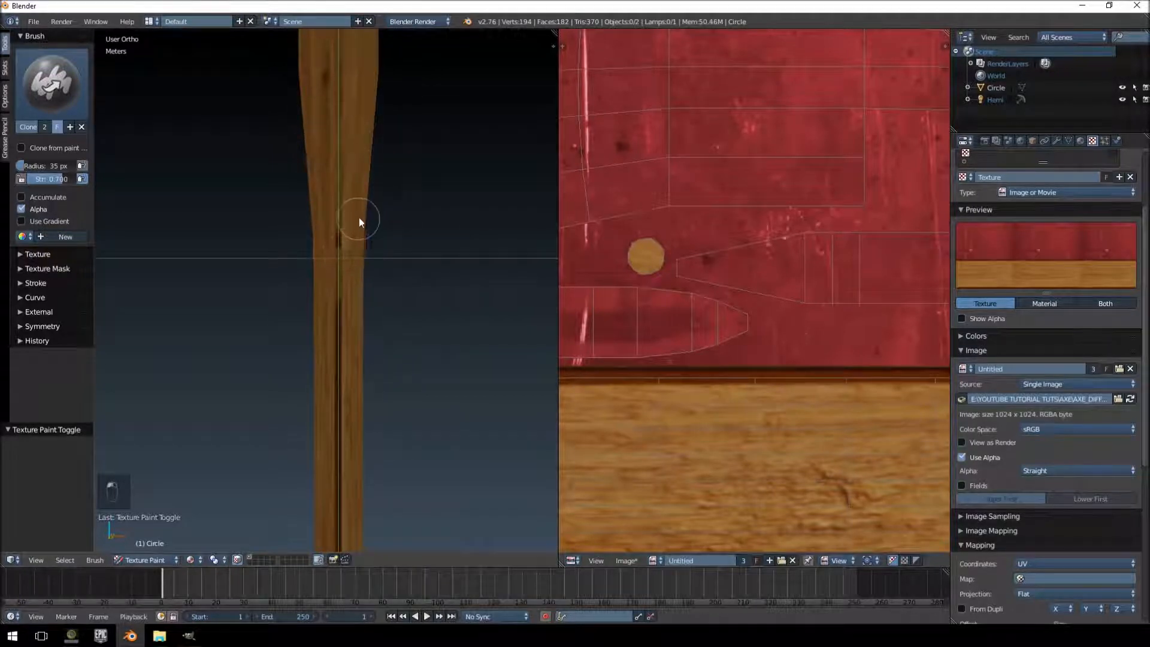
pyautogui.scroll(1, 359, 180)
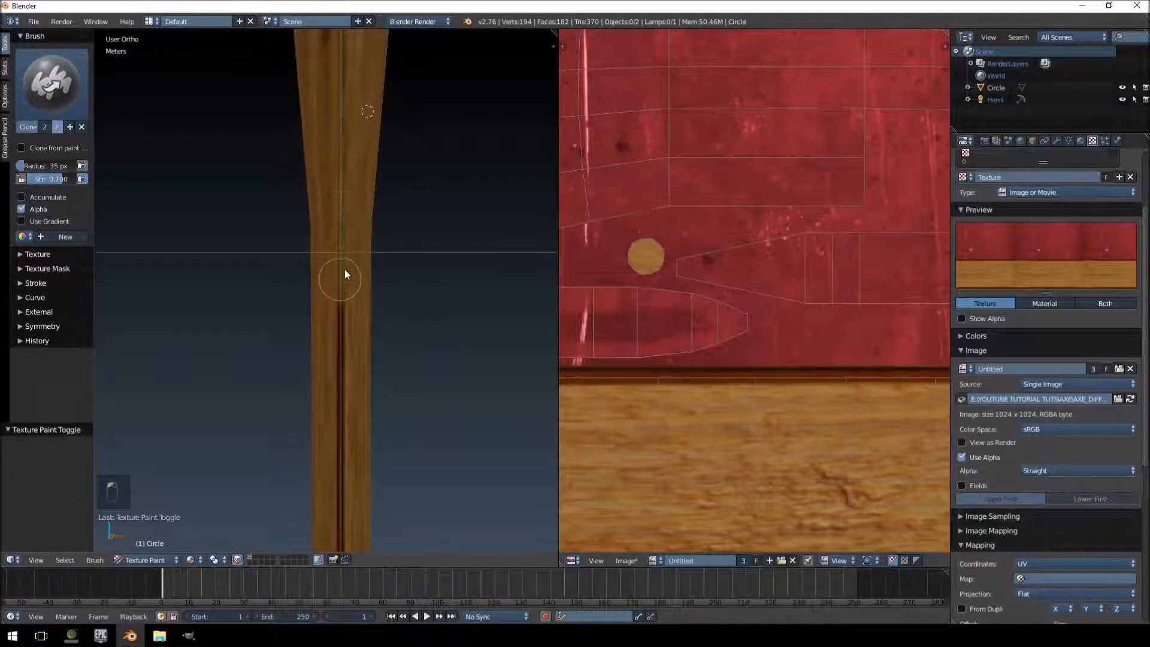
pyautogui.moveTo(344, 274); pyautogui.dragTo(343, 422)
pyautogui.moveTo(348, 243)
pyautogui.mouseDown()
pyautogui.moveTo(349, 359)
pyautogui.moveTo(338, 336)
pyautogui.mouseUp()
# - Resample clean wood beside the covered seam, undo the last clone strokes and clone over the next stretch of the shaft
pyautogui.keyDown('ctrl'); pyautogui.click(367, 212); pyautogui.keyUp('ctrl')
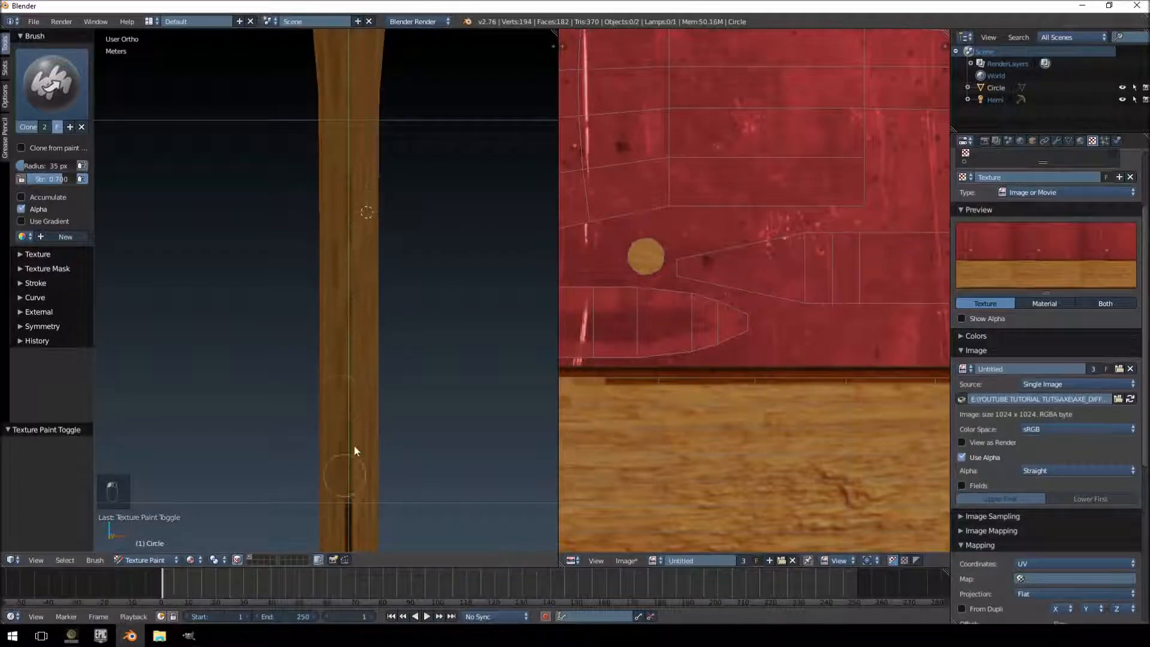
pyautogui.hotkey('ctrl', 'z')
pyautogui.hotkey('ctrl', 'z')
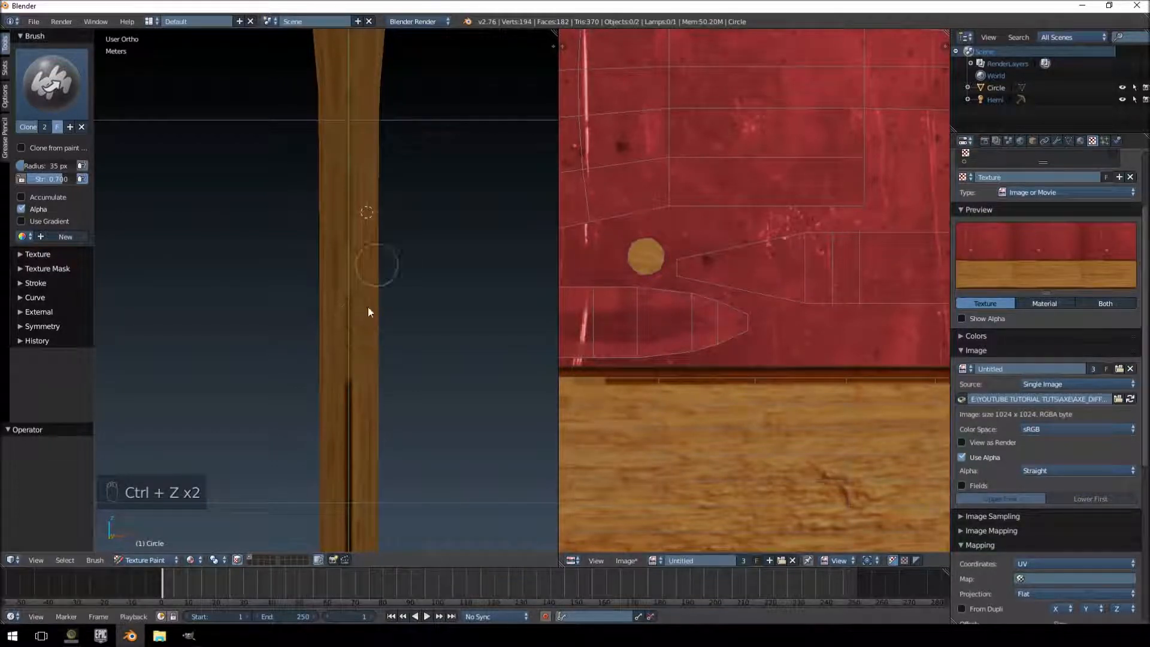
pyautogui.moveTo(370, 311); pyautogui.dragTo(355, 400)
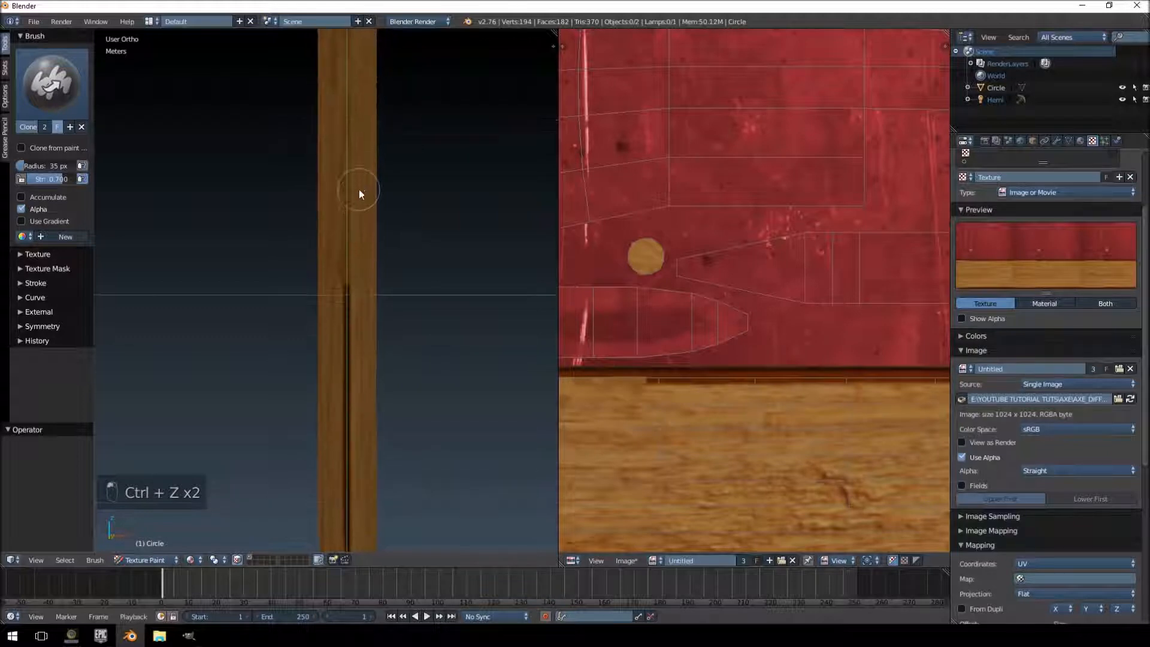
# - Undo a long clone stroke on the shaft and cover a shorter stretch of the seam from resampled clean wood
pyautogui.keyDown('ctrl'); pyautogui.click(370, 293); pyautogui.keyUp('ctrl')
pyautogui.moveTo(354, 293); pyautogui.dragTo(343, 456)
pyautogui.hotkey('ctrl', 'z')
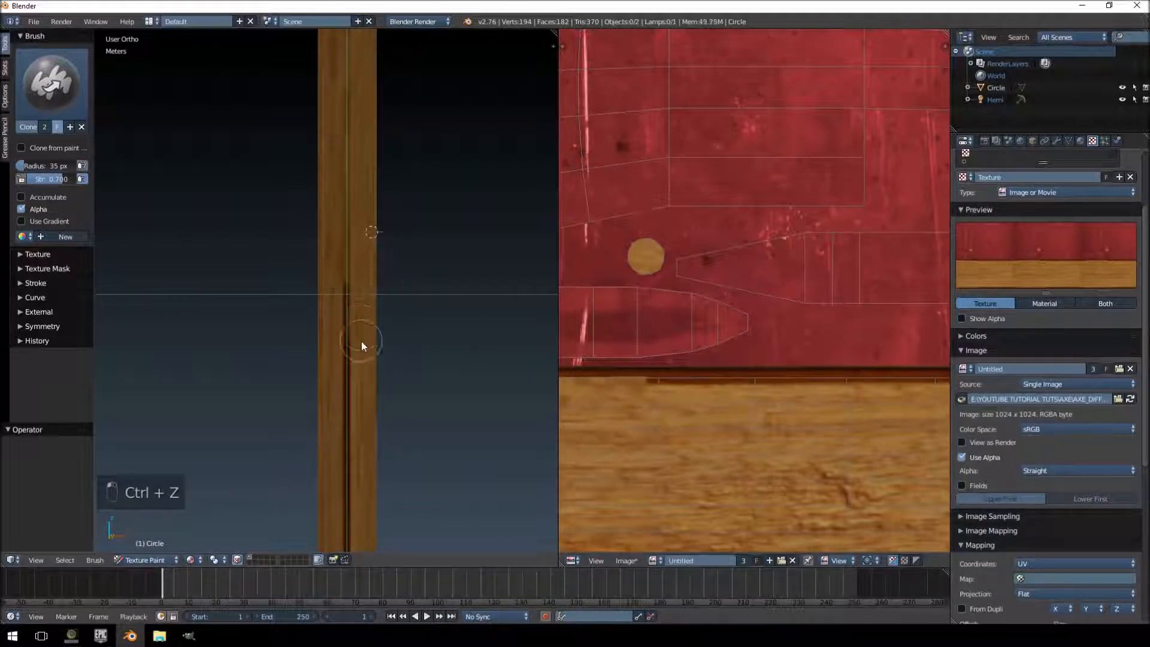
pyautogui.moveTo(361, 340); pyautogui.dragTo(343, 386)
pyautogui.keyDown('shift'); pyautogui.moveTo(350, 358); pyautogui.dragTo(362, 290, button='middle'); pyautogui.keyUp('shift')
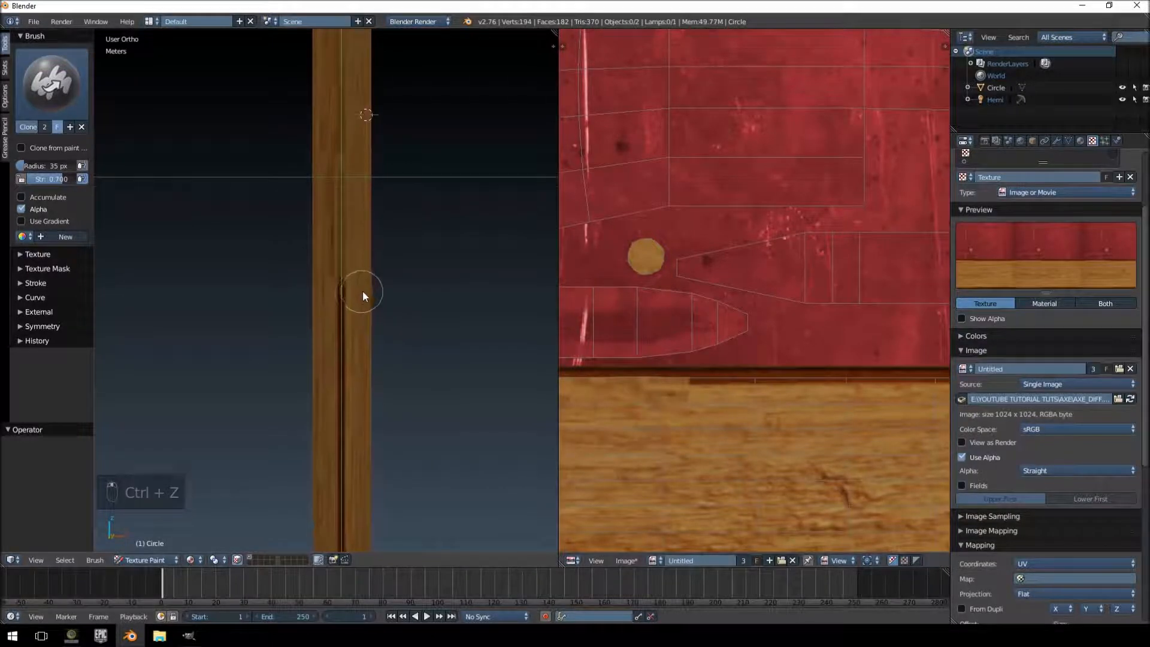
# - Resample clean wood on the shaft, undo the unwanted clone stroke and clone over the next stretch of dark seam
pyautogui.keyDown('ctrl'); pyautogui.click(362, 290); pyautogui.keyUp('ctrl')
pyautogui.moveTo(340, 328)
pyautogui.mouseDown()
pyautogui.moveTo(341, 310)
pyautogui.moveTo(347, 386)
pyautogui.mouseUp()
pyautogui.hotkey('ctrl', 'z')
pyautogui.keyDown('ctrl'); pyautogui.click(365, 196); pyautogui.keyUp('ctrl')
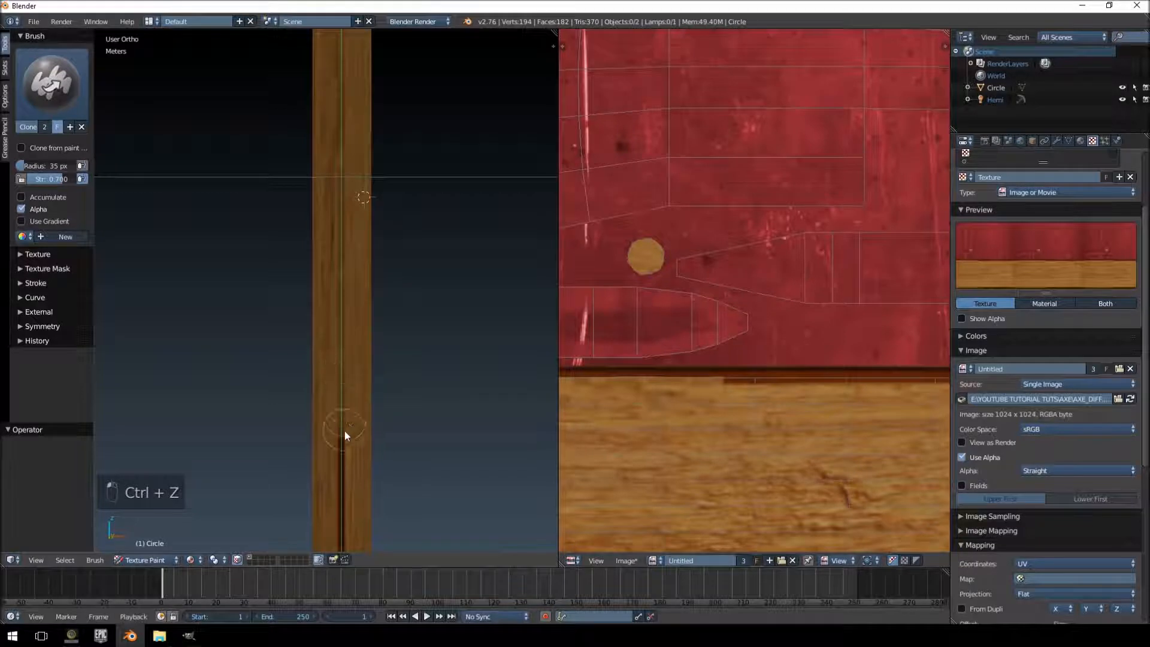
pyautogui.keyDown('shift'); pyautogui.moveTo(360, 377); pyautogui.dragTo(351, 326, button='middle'); pyautogui.keyUp('shift')
pyautogui.moveTo(359, 341); pyautogui.dragTo(345, 379)
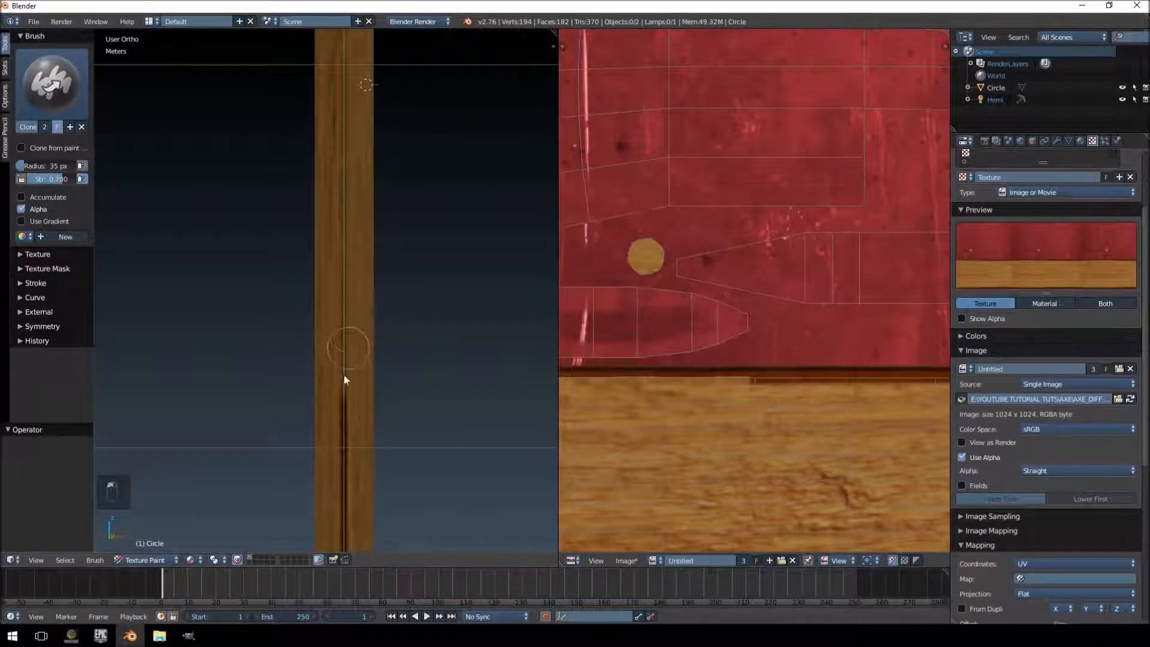
# - Undo the last clone strokes on the shaft and cover the seam with one longer downward stroke
pyautogui.keyDown('shift'); pyautogui.moveTo(350, 383); pyautogui.dragTo(349, 320, button='middle'); pyautogui.keyUp('shift')
pyautogui.hotkey('ctrl', 'z')
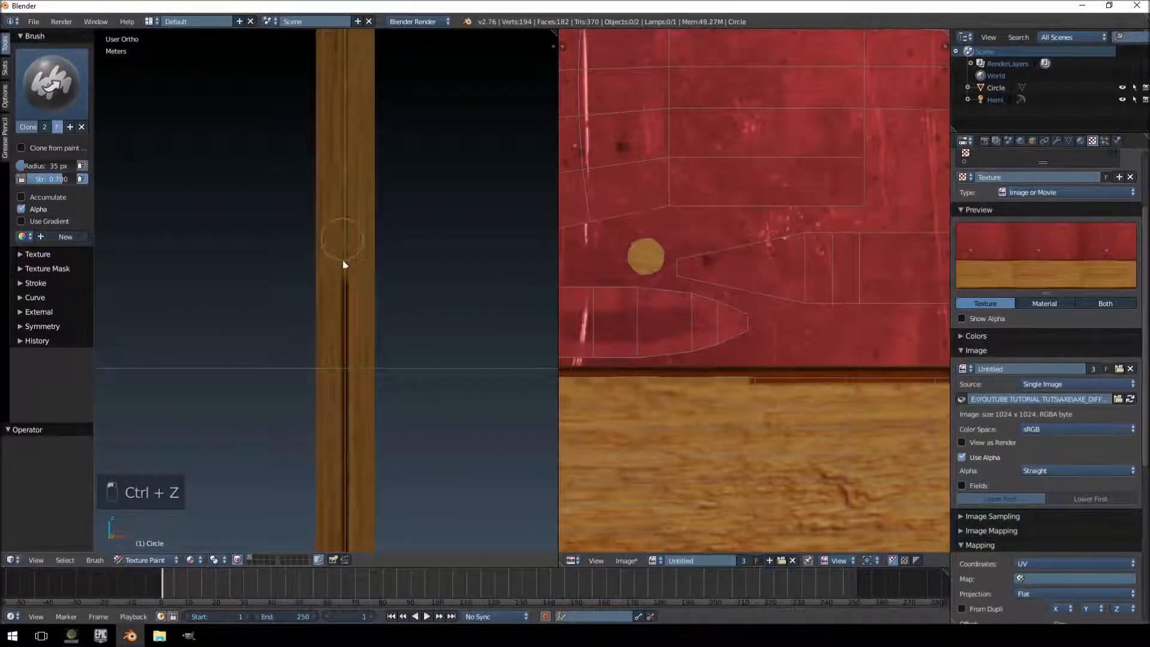
pyautogui.hotkey('ctrl', 'z')
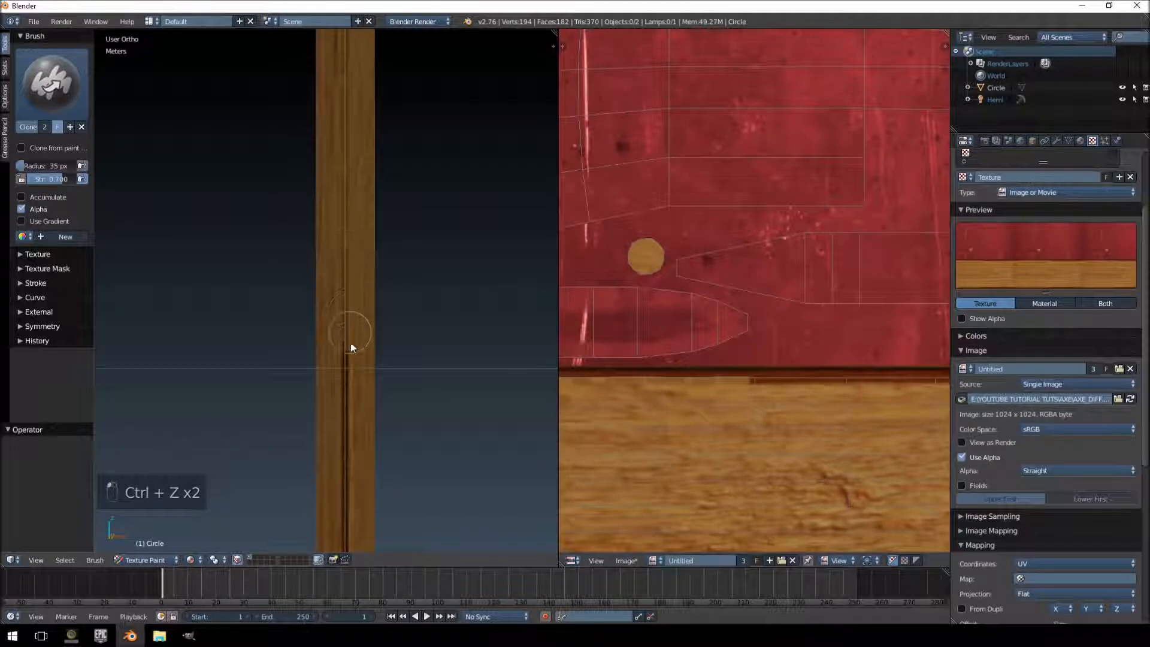
pyautogui.moveTo(348, 385); pyautogui.dragTo(351, 519)
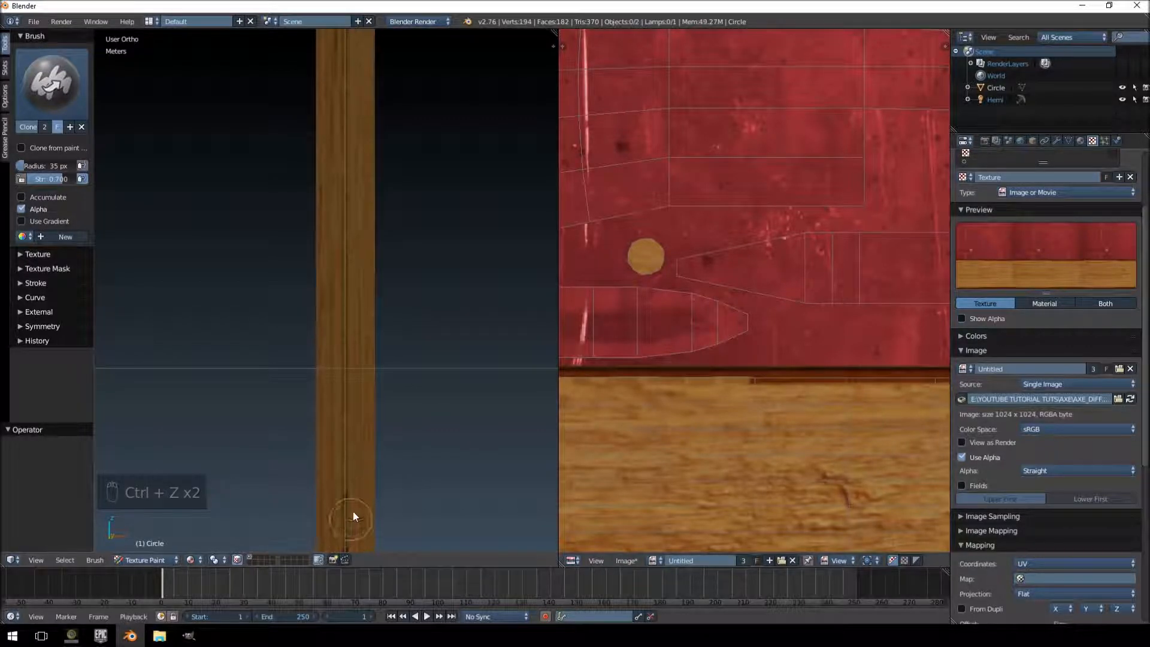
# - Sample clean wood higher on the lower shaft and clone it over the remaining seam, undoing unwanted strokes
pyautogui.keyDown('shift'); pyautogui.moveTo(351, 518); pyautogui.dragTo(372, 291, button='middle'); pyautogui.keyUp('shift')
pyautogui.hotkey('ctrl', 'z')
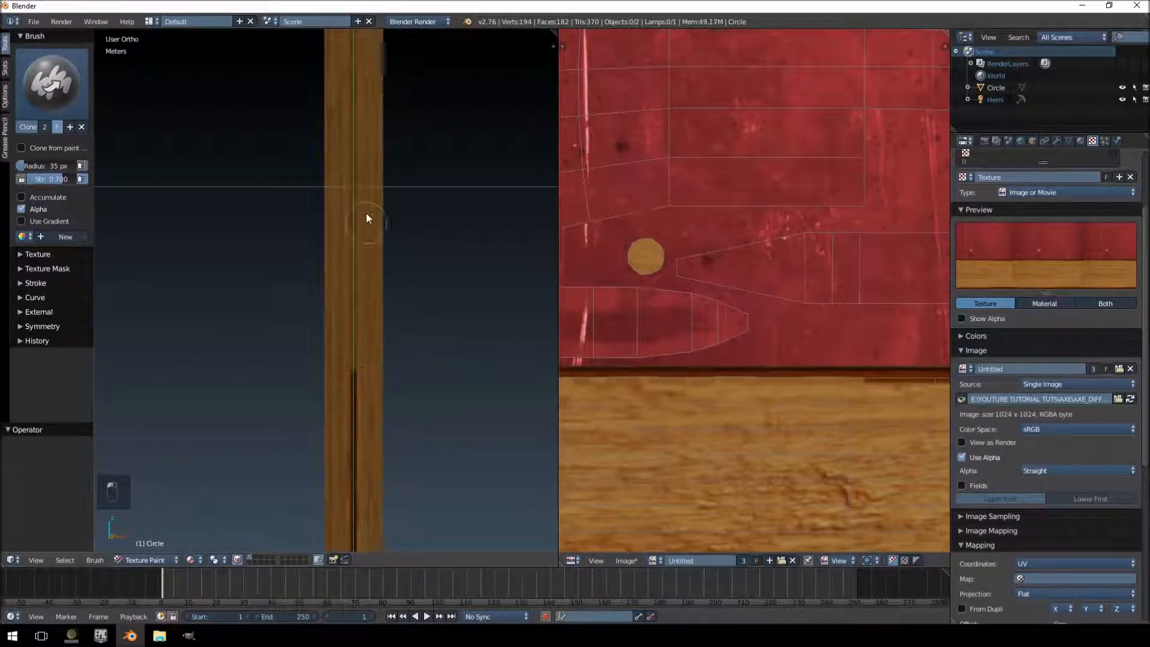
pyautogui.keyDown('ctrl'); pyautogui.click(377, 84); pyautogui.keyUp('ctrl')
pyautogui.moveTo(377, 396)
pyautogui.mouseDown()
pyautogui.moveTo(359, 388)
pyautogui.moveTo(358, 413)
pyautogui.mouseUp()
pyautogui.hotkey('ctrl', 'z')
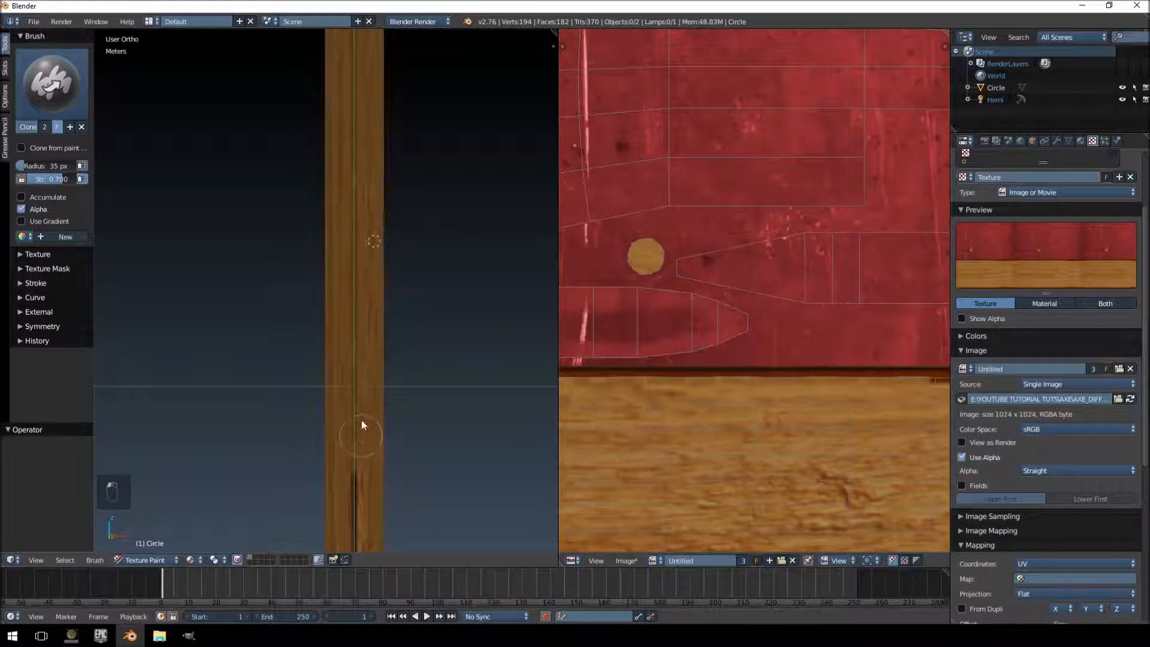
# - In front view, clone clean wood over the dark seam on the handle's flared bottom end
pyautogui.keyDown('shift'); pyautogui.moveTo(364, 484); pyautogui.dragTo(372, 285, button='middle'); pyautogui.keyUp('shift')
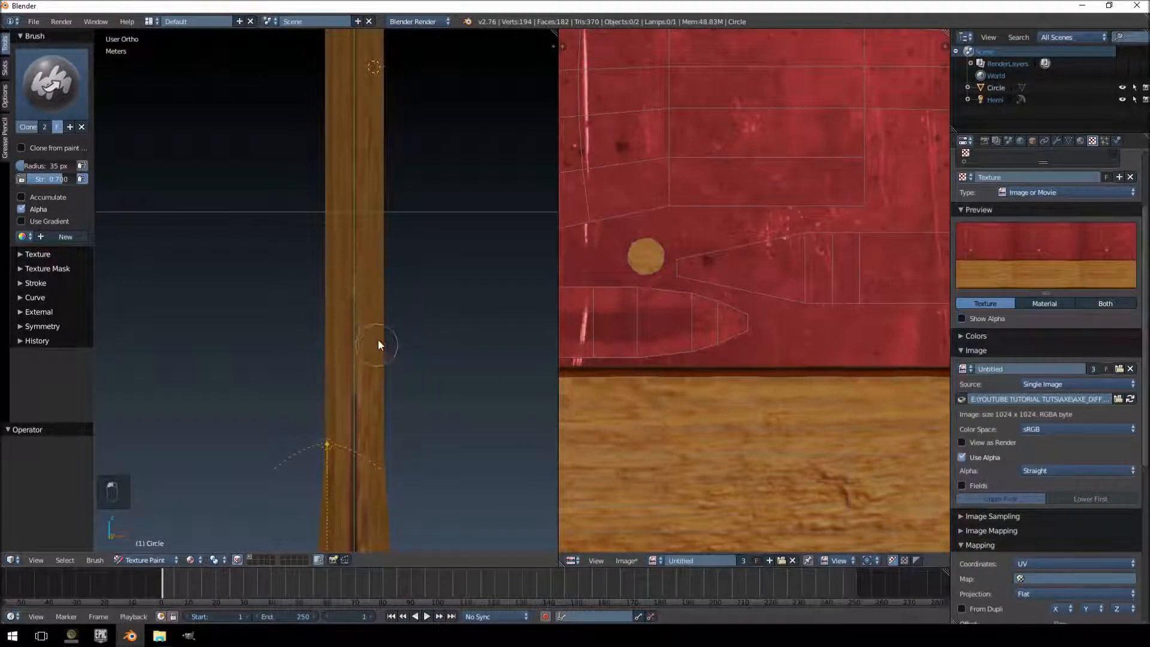
pyautogui.moveTo(377, 351); pyautogui.dragTo(365, 275, button='middle')
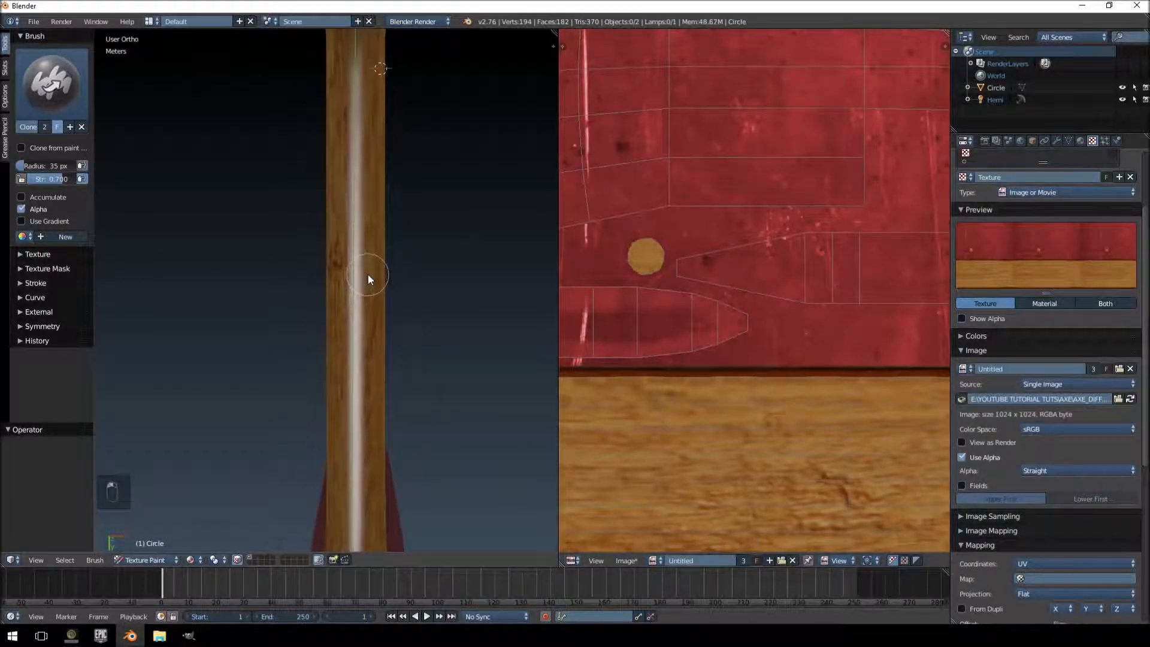
pyautogui.press('KP_1')
pyautogui.keyDown('shift'); pyautogui.moveTo(377, 415); pyautogui.dragTo(386, 251, button='middle'); pyautogui.keyUp('shift')
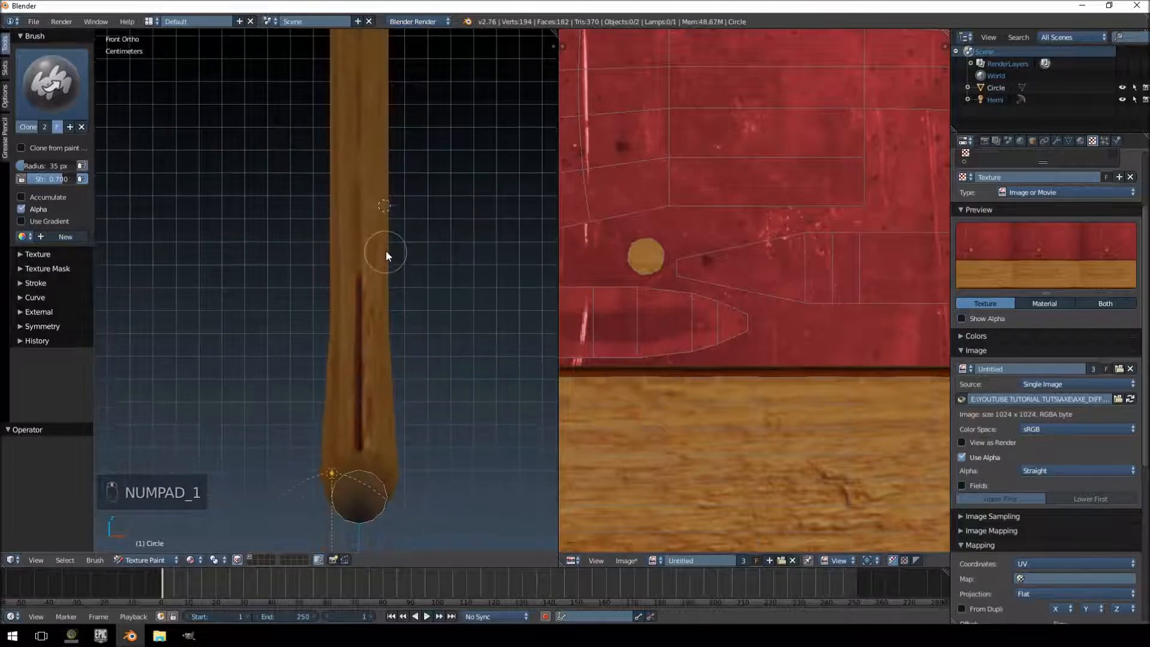
pyautogui.moveTo(385, 250); pyautogui.dragTo(361, 312)
pyautogui.moveTo(368, 272); pyautogui.dragTo(365, 420)
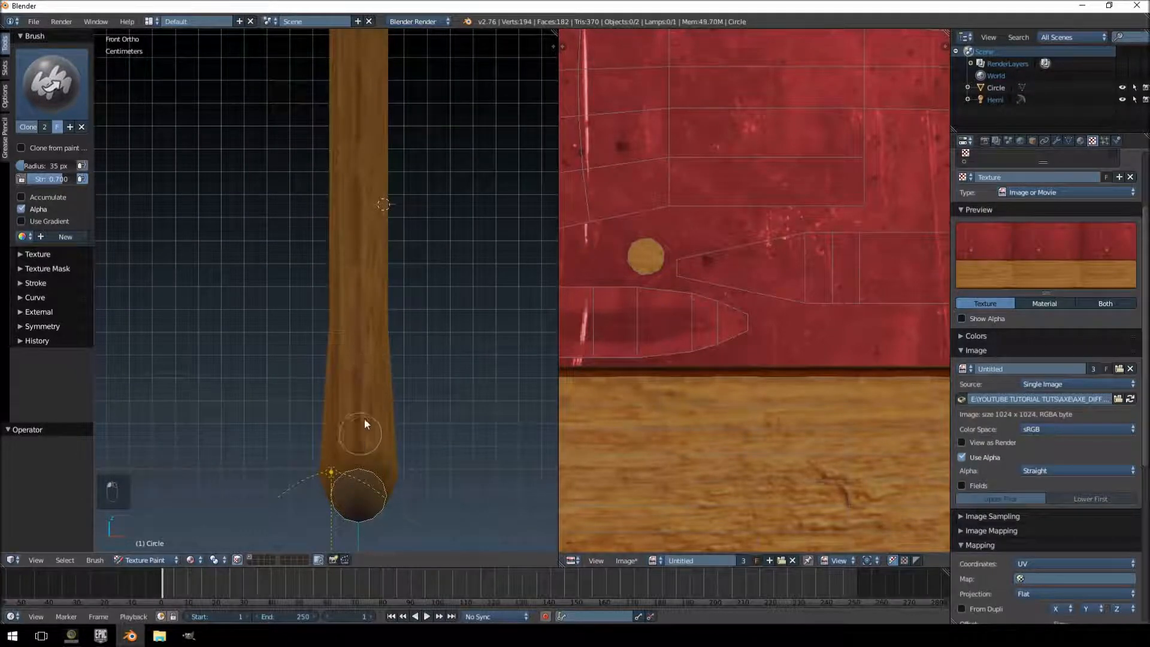
pyautogui.scroll(-4, 405, 229)
pyautogui.moveTo(379, 208); pyautogui.dragTo(363, 323, button='middle')
pyautogui.scroll(3, 363, 322)
pyautogui.press('KP_3')
pyautogui.press('Tab')
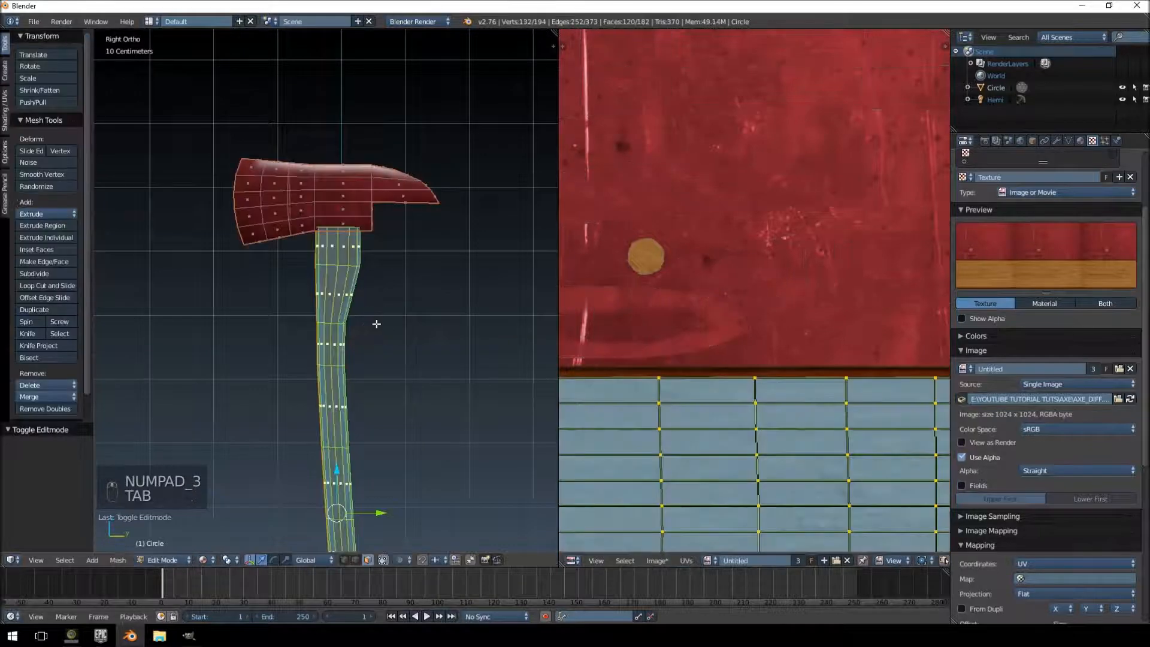
pyautogui.scroll(5, 273, 174)
pyautogui.moveTo(273, 174); pyautogui.dragTo(377, 329, button='middle')
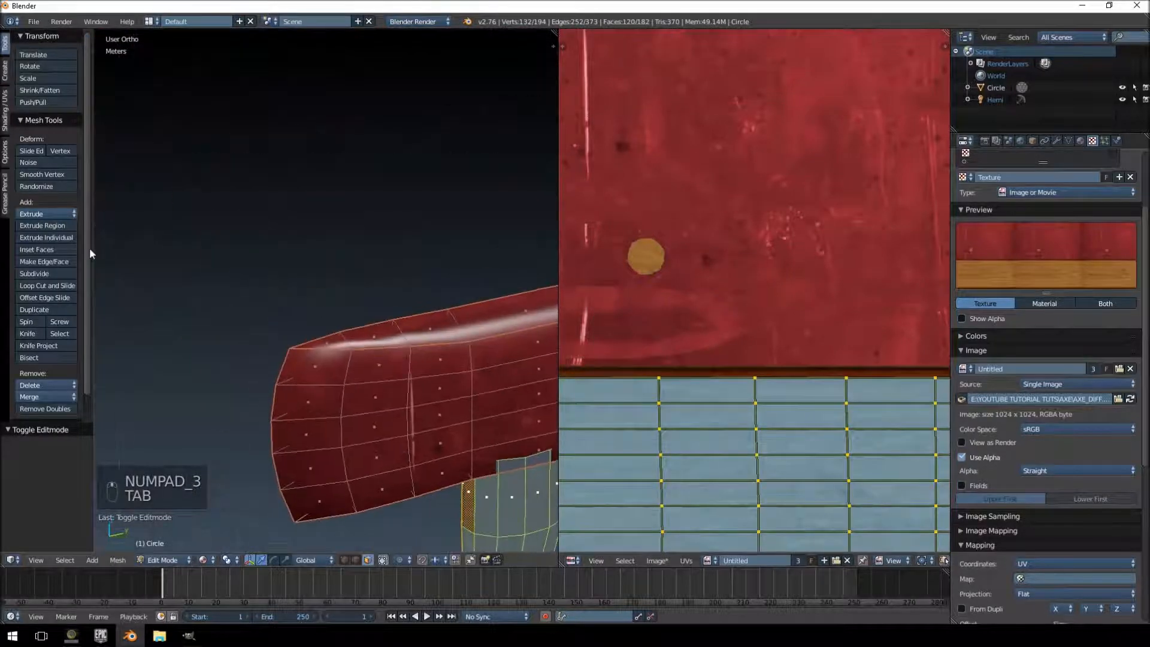
pyautogui.click(167, 560)
pyautogui.click(162, 479)
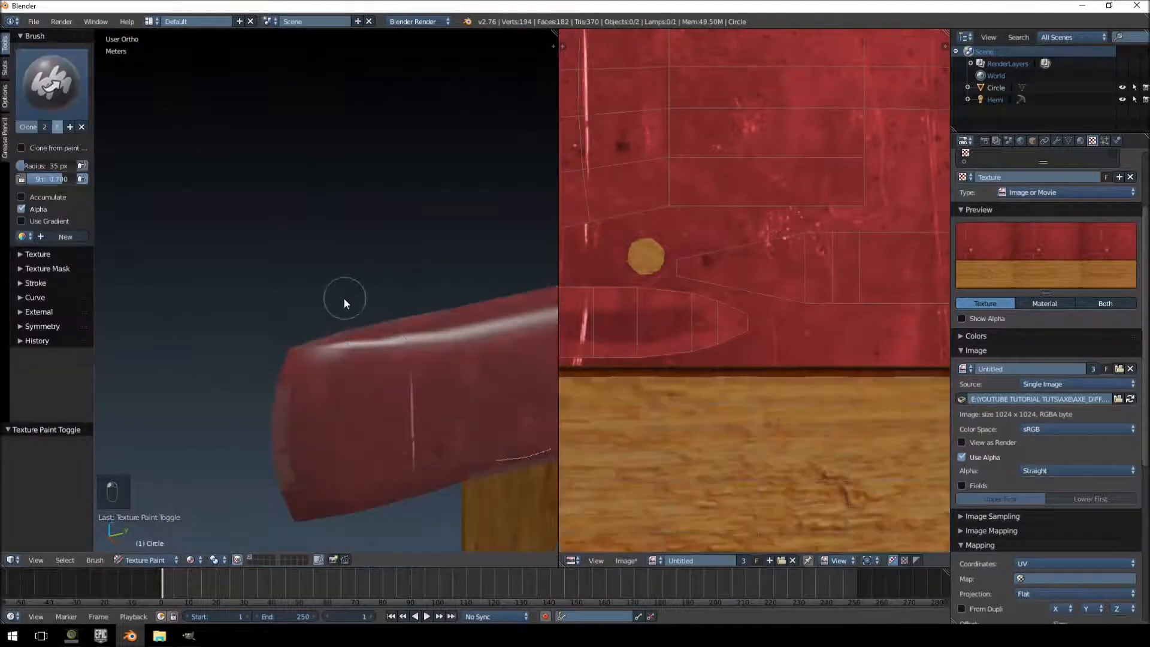
# - In Edit Mode, select the near side of the axe head and its top and underside strips using Select Linked delimited by seam
pyautogui.press('Tab')
pyautogui.rightClick(420, 333)
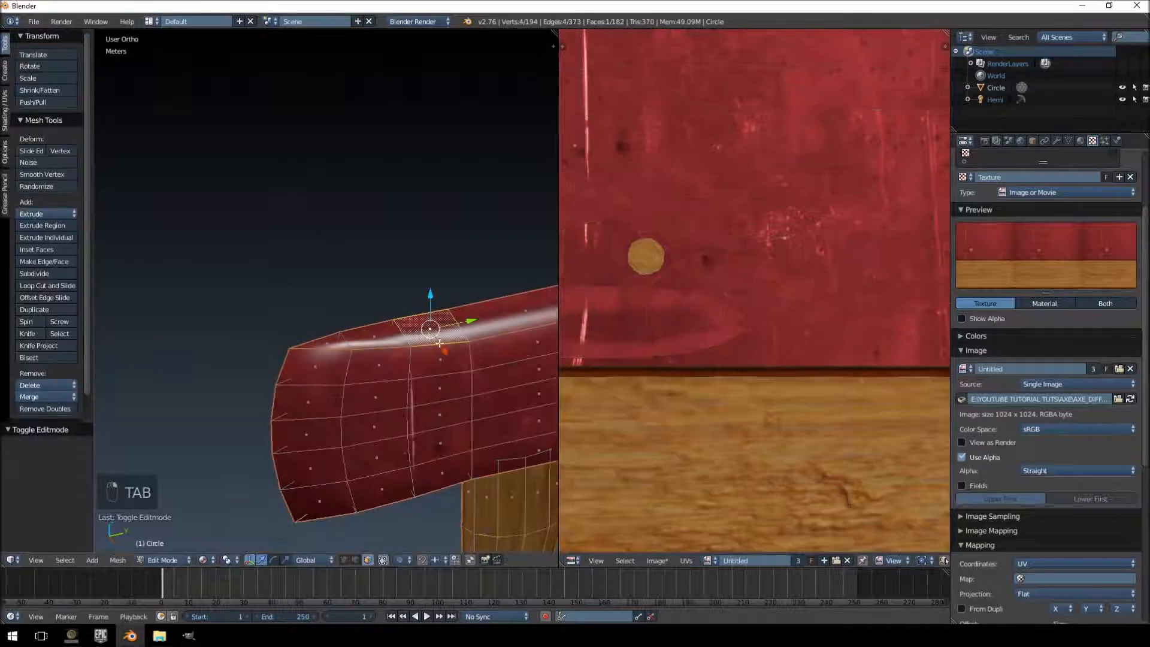
pyautogui.moveTo(468, 253)
pyautogui.keyDown('ctrl'); pyautogui.mouseDown()
pyautogui.moveTo(302, 518)
pyautogui.moveTo(406, 506)
pyautogui.mouseUp(); pyautogui.keyUp('ctrl')
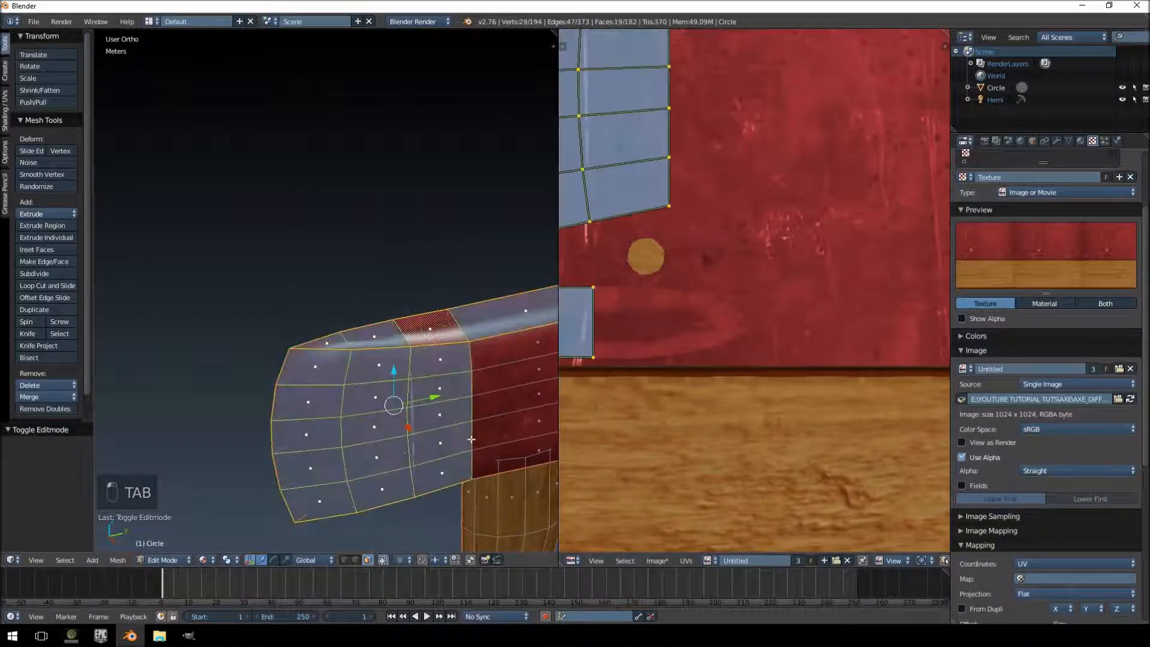
pyautogui.moveTo(471, 439); pyautogui.dragTo(466, 439, button='middle')
pyautogui.hotkey('ctrl', 'l')
pyautogui.keyDown('shift'); pyautogui.scroll(-5, 458, 430); pyautogui.keyUp('shift')
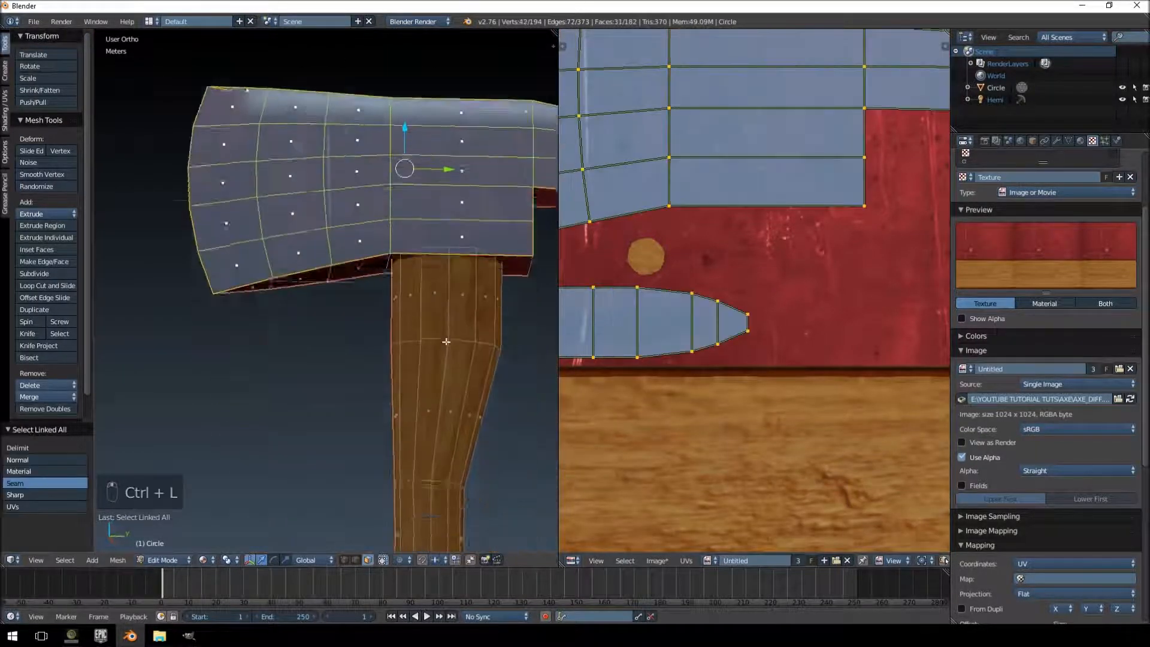
pyautogui.hotkey('ctrl', 'l')
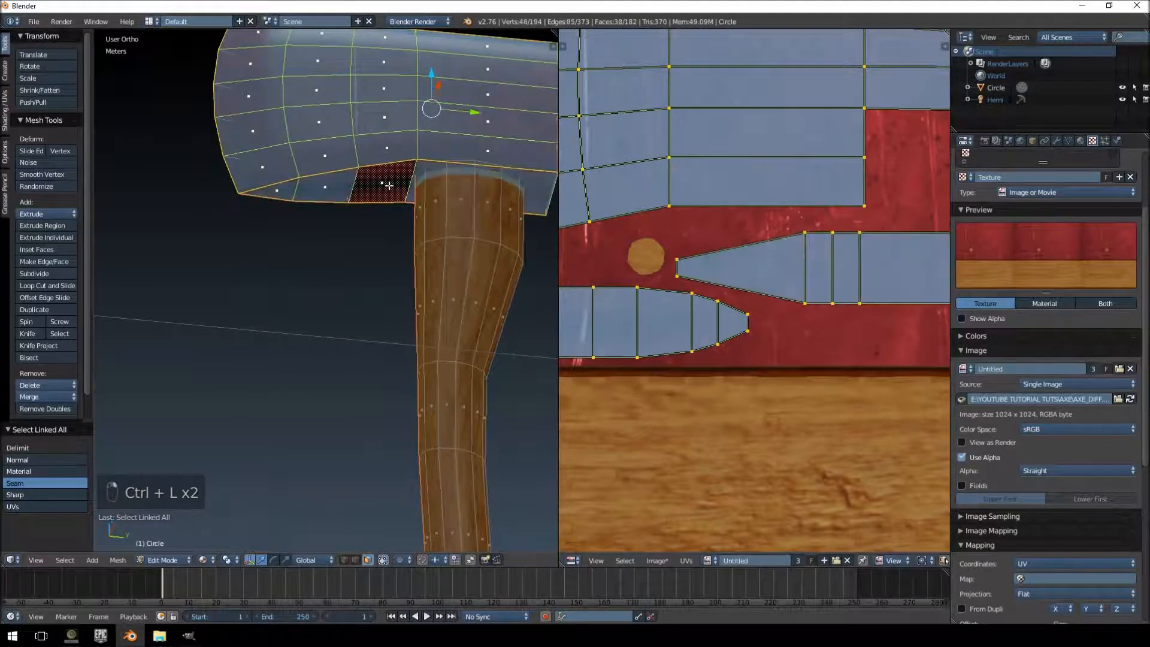
# - Return to Texture Paint mode with the side of the axe head in view
pyautogui.moveTo(388, 185)
pyautogui.mouseDown(button='middle')
pyautogui.moveTo(381, 344)
pyautogui.moveTo(349, 335)
pyautogui.mouseUp(button='middle')
pyautogui.click(203, 559)
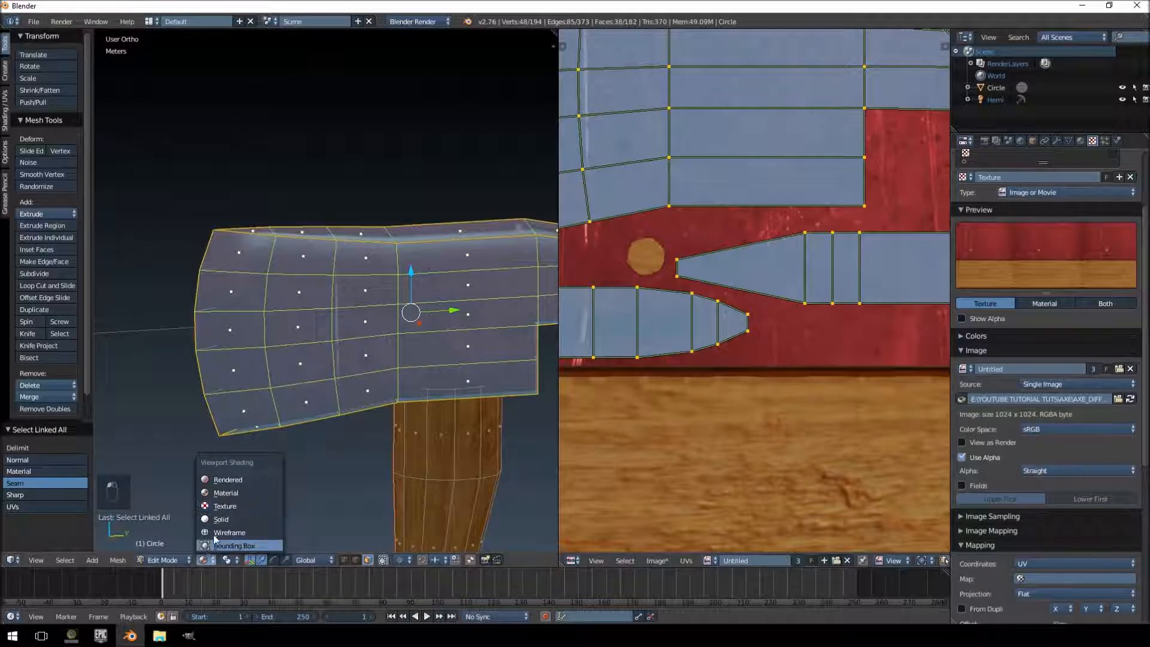
pyautogui.click(170, 559)
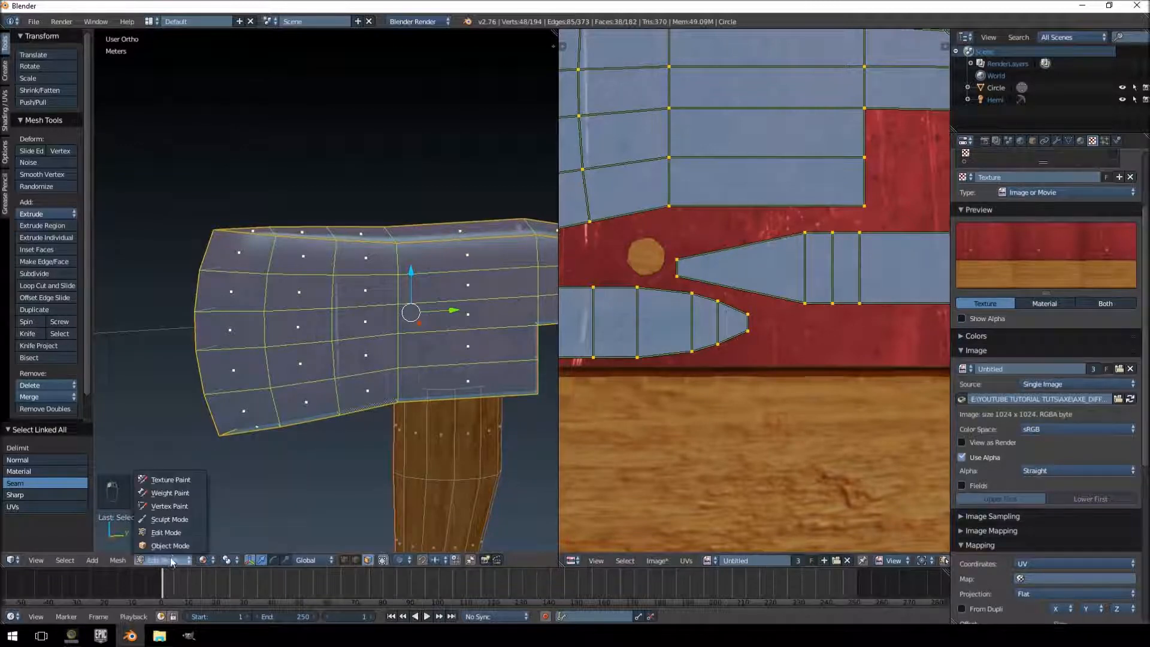
pyautogui.click(170, 479)
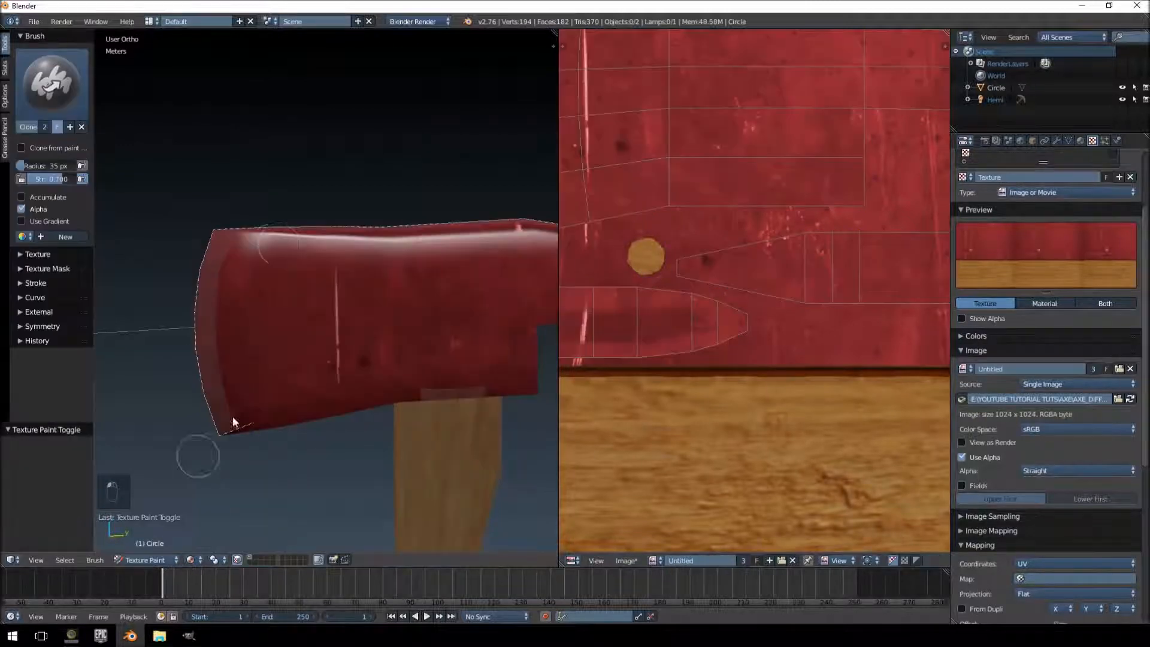
# - Add a blank 1024 by 1024 px Diffuse Color paint slot with alpha enabled and a fully transparent black fill
pyautogui.click(5, 80)
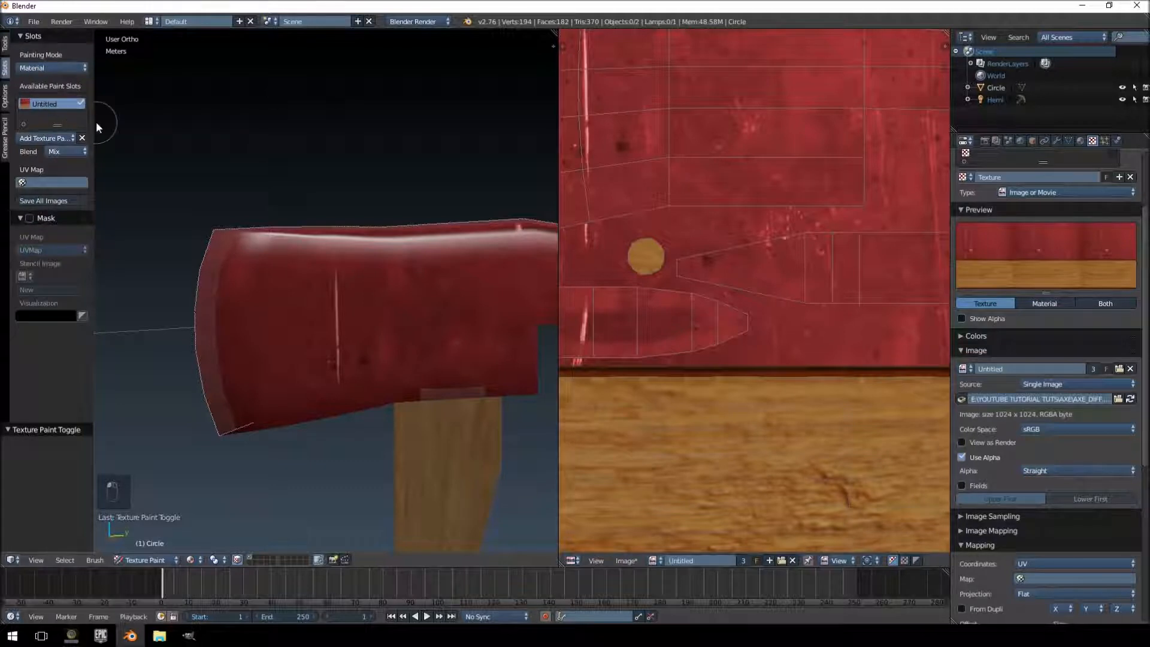
pyautogui.moveTo(94, 121); pyautogui.dragTo(201, 127)
pyautogui.moveTo(110, 124); pyautogui.dragTo(107, 244)
pyautogui.click(77, 258)
pyautogui.click(75, 273)
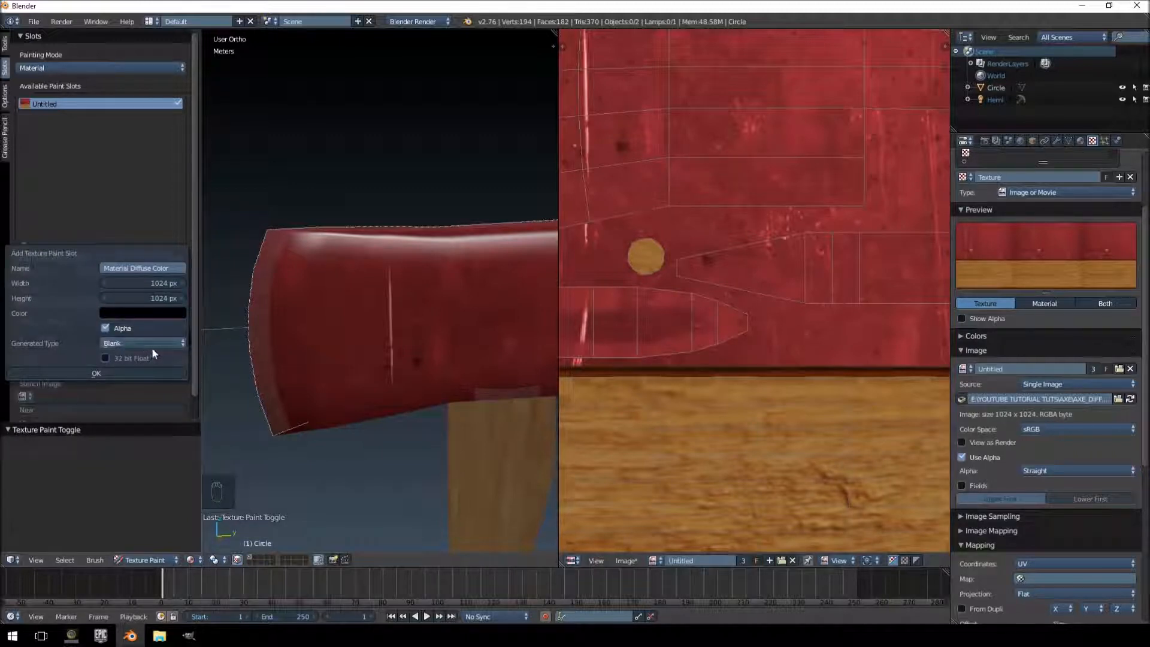
pyautogui.click(142, 313)
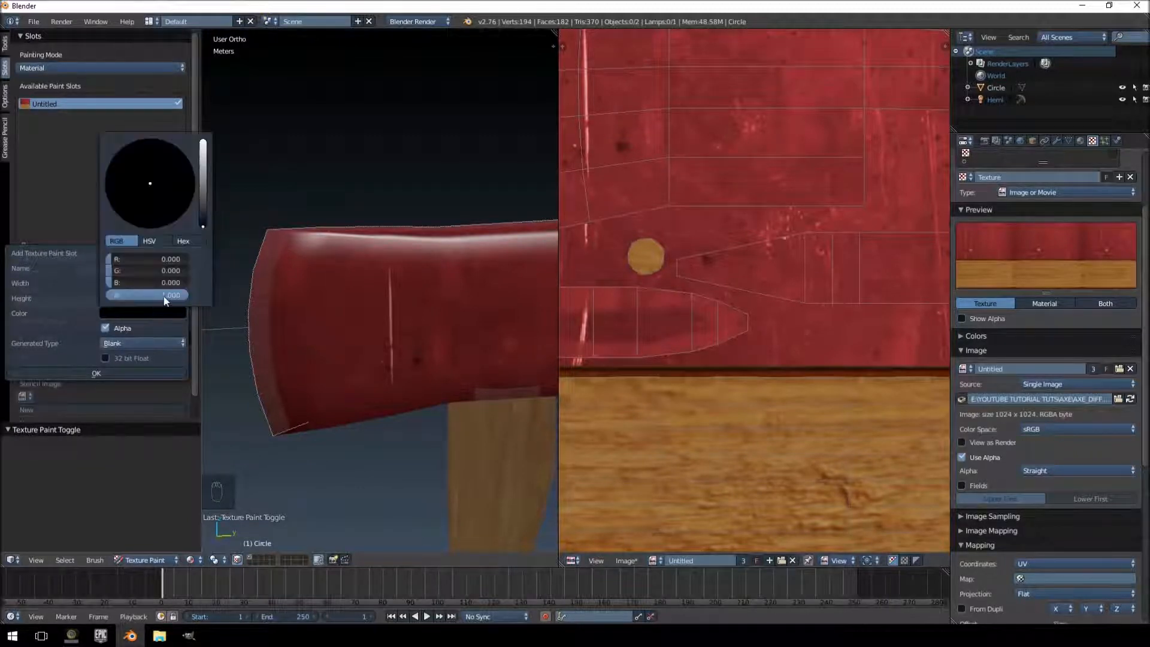
pyautogui.moveTo(180, 295); pyautogui.dragTo(120, 294)
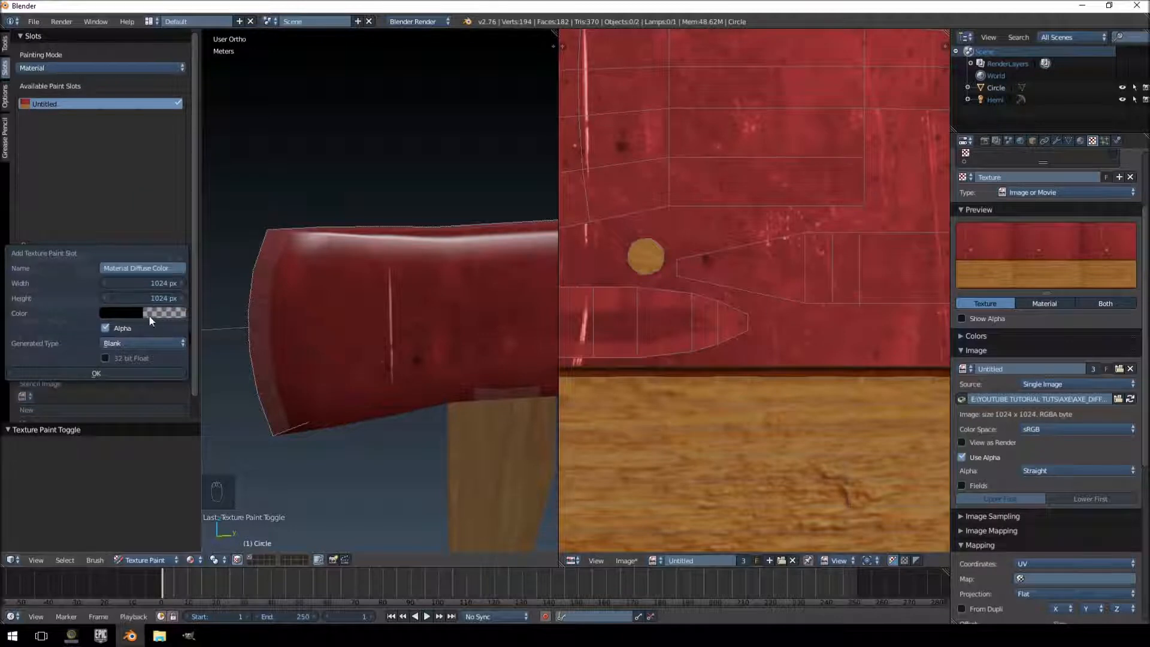
pyautogui.click(100, 373)
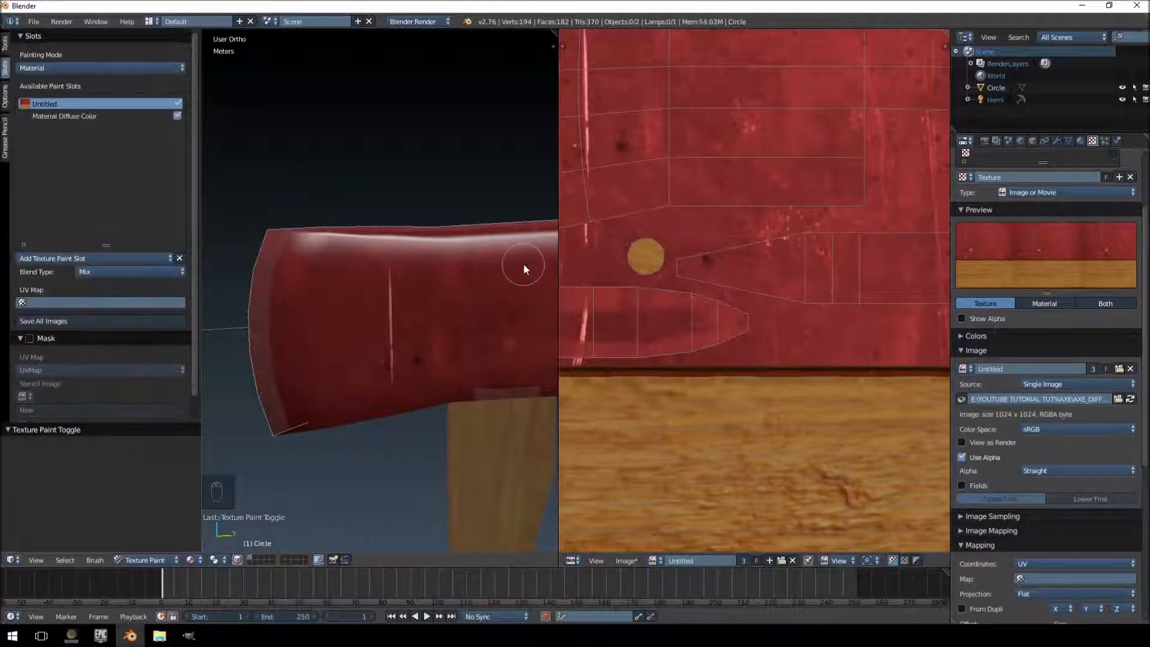
# - Make the Material Diffuse Color slot active for painting and choose the TexDraw brush
pyautogui.click(63, 115)
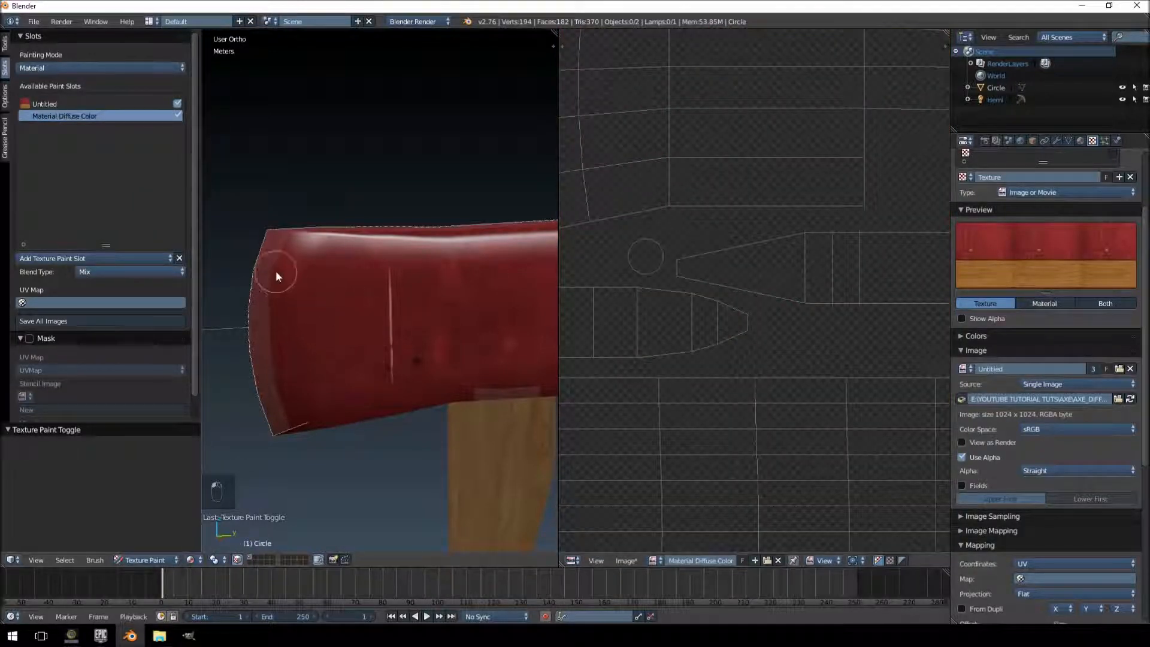
pyautogui.click(5, 44)
pyautogui.click(101, 86)
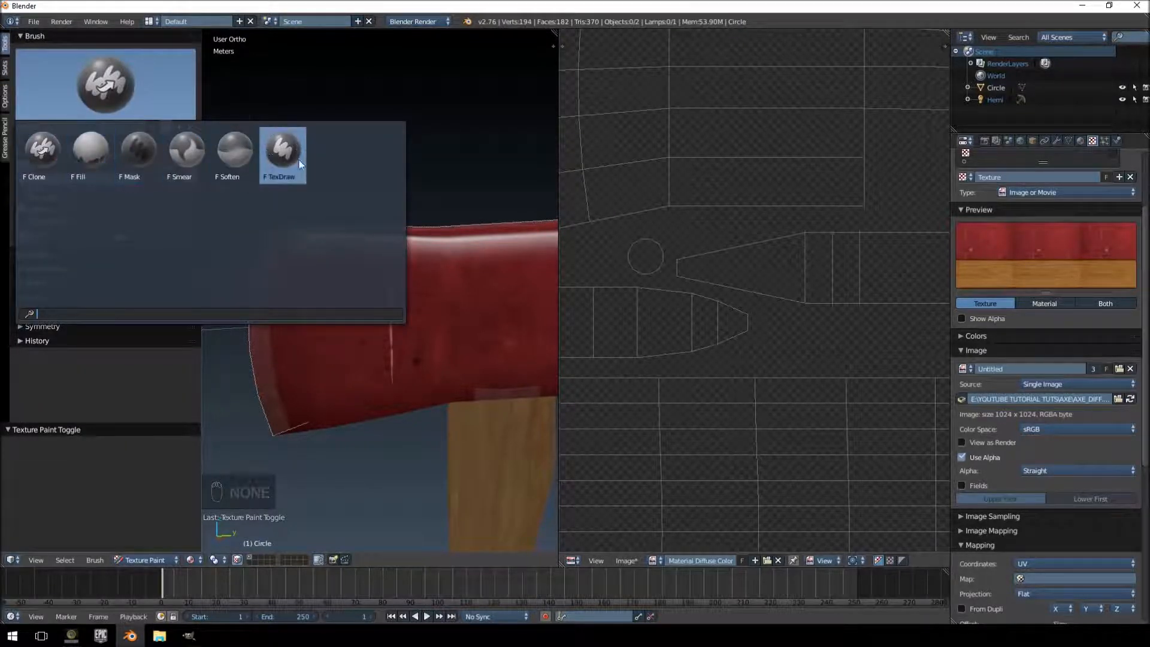
pyautogui.click(282, 152)
pyautogui.moveTo(310, 287)
pyautogui.mouseDown()
pyautogui.moveTo(324, 376)
pyautogui.moveTo(363, 356)
pyautogui.mouseUp()
pyautogui.scroll(5, 375, 353)
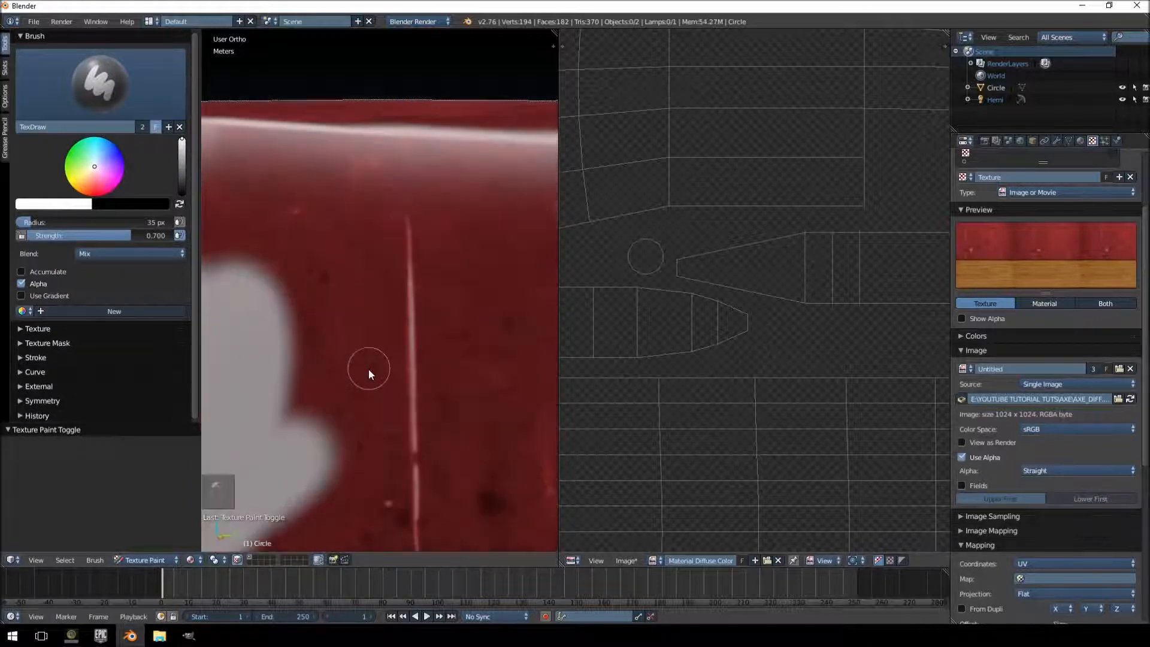
pyautogui.hotkey('ctrl', 'z')
pyautogui.keyDown('shift'); pyautogui.moveTo(366, 368); pyautogui.dragTo(77, 261, button='middle'); pyautogui.keyUp('shift')
pyautogui.scroll(-5, 268, 253)
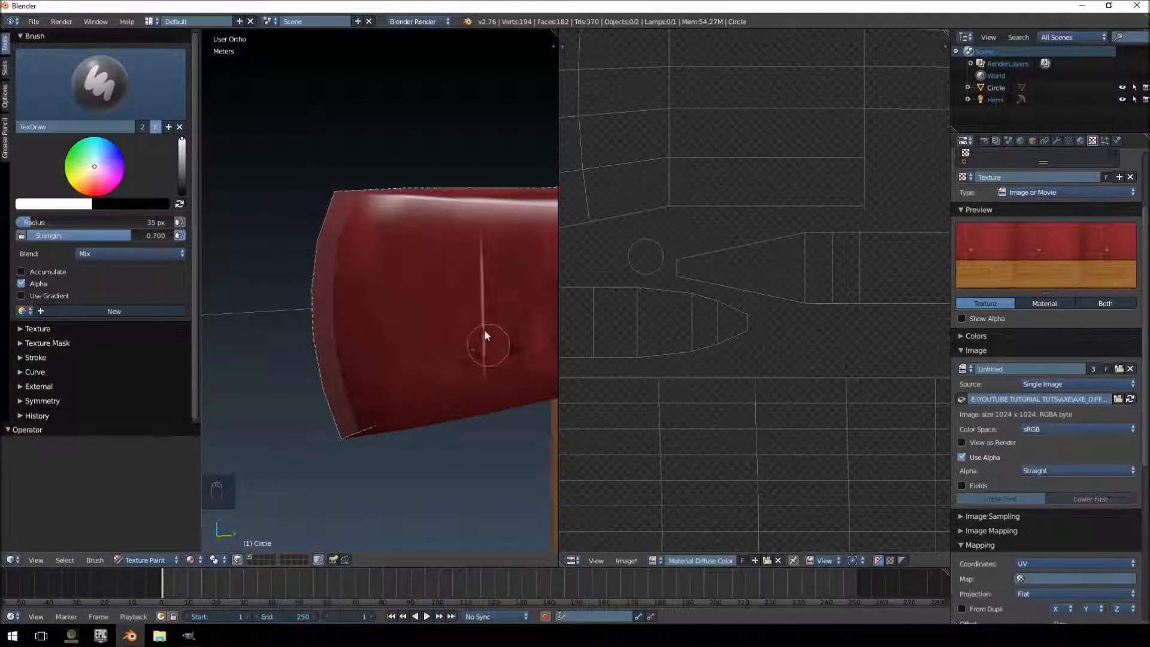
pyautogui.hotkey('ctrl', 'z')
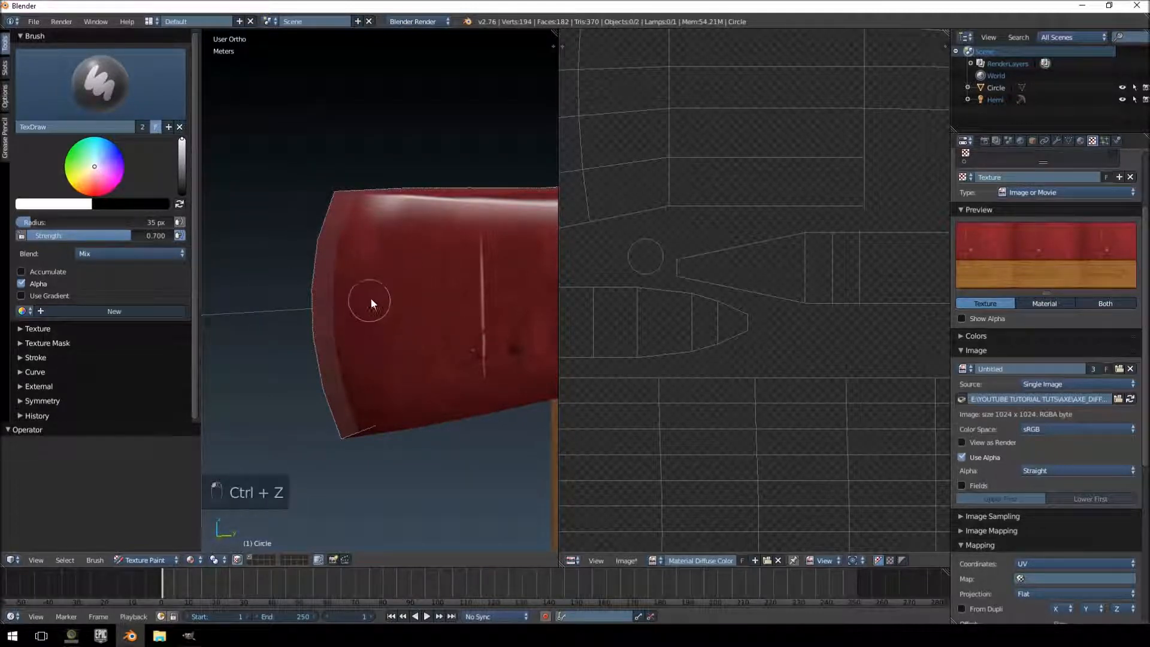
# - Paint a broad white band along the full height of the axe blade's cutting edge with the TexDraw brush
pyautogui.moveTo(401, 286)
pyautogui.mouseDown(button='middle')
pyautogui.moveTo(399, 252)
pyautogui.moveTo(377, 274)
pyautogui.moveTo(262, 308)
pyautogui.moveTo(311, 282)
pyautogui.moveTo(260, 263)
pyautogui.moveTo(255, 292)
pyautogui.mouseUp(button='middle')
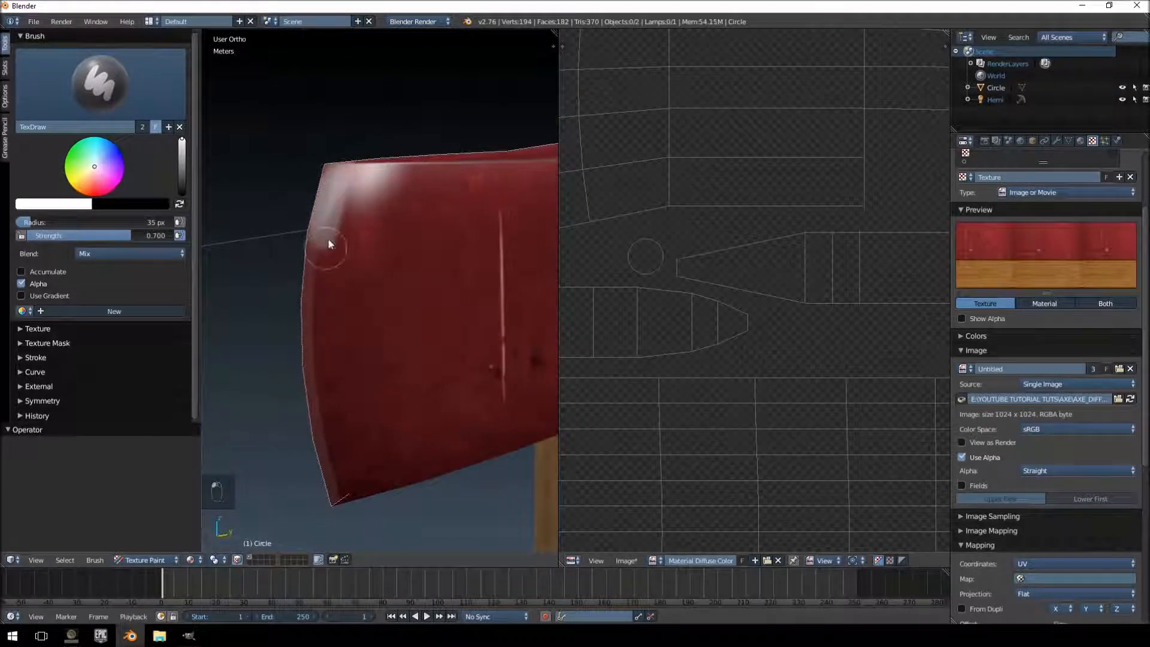
pyautogui.moveTo(328, 244)
pyautogui.mouseDown()
pyautogui.moveTo(314, 221)
pyautogui.moveTo(311, 344)
pyautogui.moveTo(344, 512)
pyautogui.moveTo(324, 421)
pyautogui.mouseUp()
pyautogui.moveTo(309, 321)
pyautogui.mouseDown()
pyautogui.moveTo(346, 477)
pyautogui.moveTo(336, 411)
pyautogui.moveTo(339, 447)
pyautogui.moveTo(415, 495)
pyautogui.moveTo(387, 453)
pyautogui.mouseUp()
pyautogui.moveTo(417, 364); pyautogui.dragTo(416, 354)
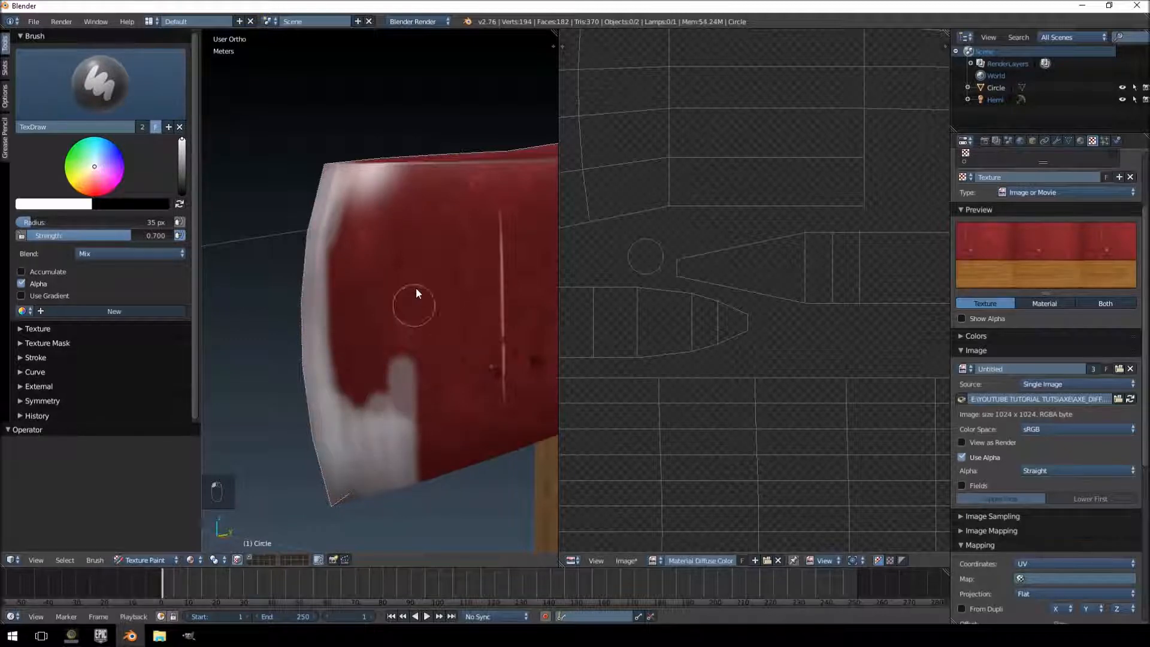
pyautogui.moveTo(418, 178)
pyautogui.mouseDown()
pyautogui.moveTo(398, 298)
pyautogui.moveTo(378, 296)
pyautogui.moveTo(340, 364)
pyautogui.moveTo(349, 257)
pyautogui.moveTo(392, 195)
pyautogui.moveTo(386, 258)
pyautogui.moveTo(329, 390)
pyautogui.moveTo(403, 385)
pyautogui.moveTo(426, 467)
pyautogui.mouseUp()
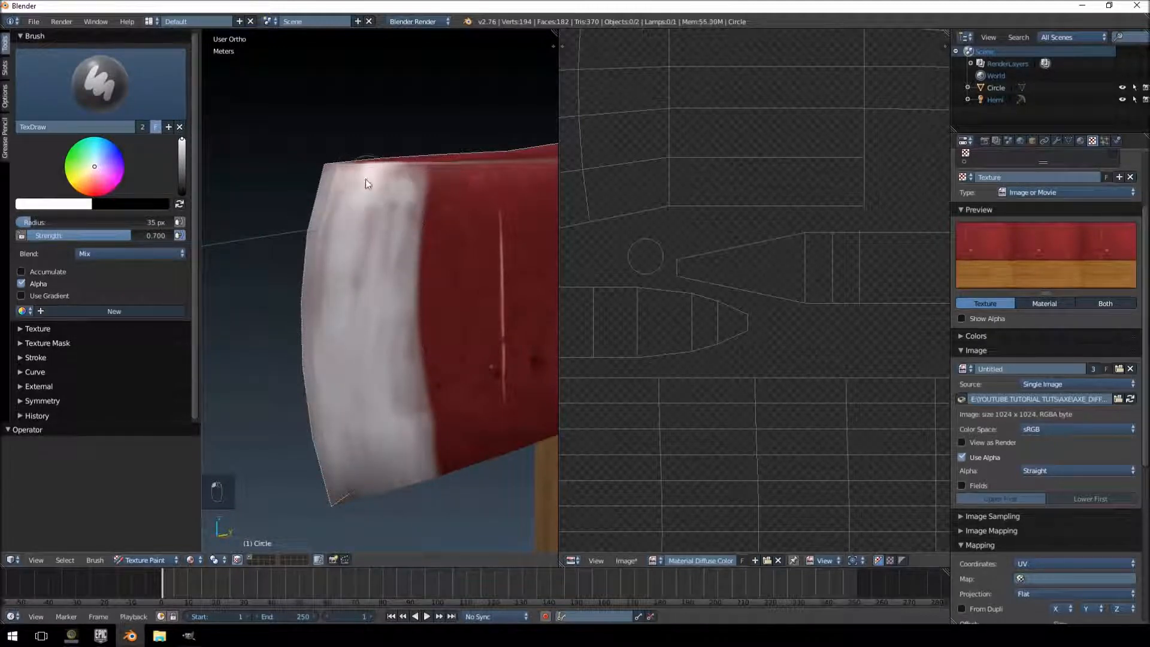
pyautogui.moveTo(367, 182)
pyautogui.mouseDown()
pyautogui.moveTo(331, 233)
pyautogui.moveTo(389, 250)
pyautogui.moveTo(401, 285)
pyautogui.mouseUp()
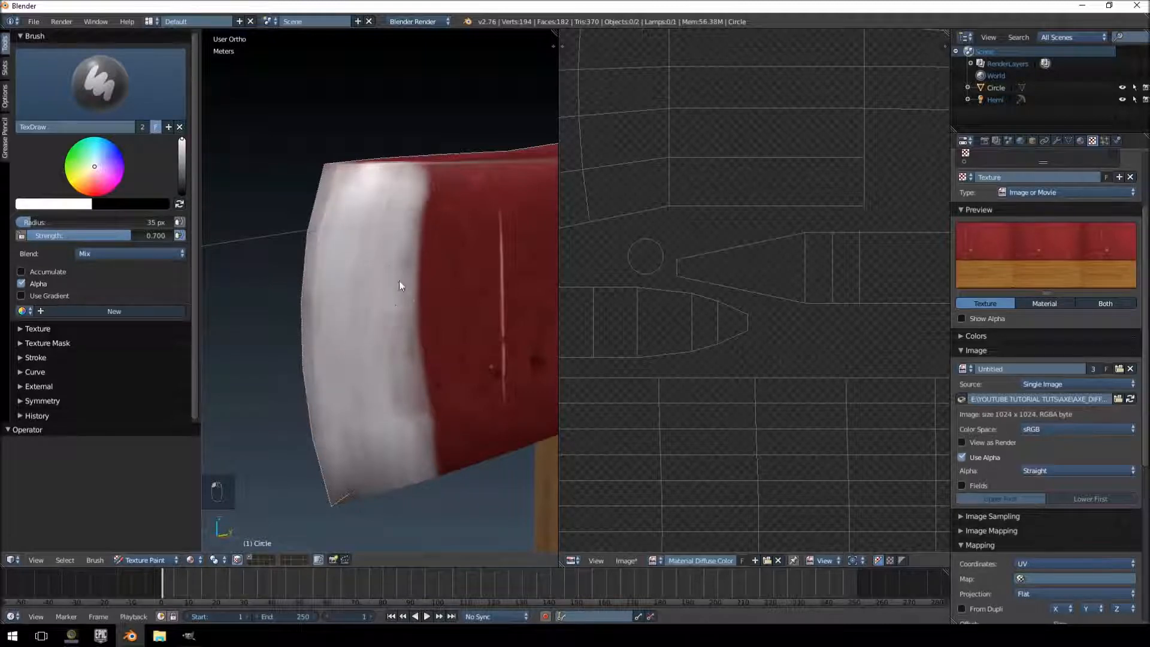
# - Even out the white band on the blade's side and carry it over the blade's upper corner
pyautogui.moveTo(409, 374); pyautogui.dragTo(375, 362)
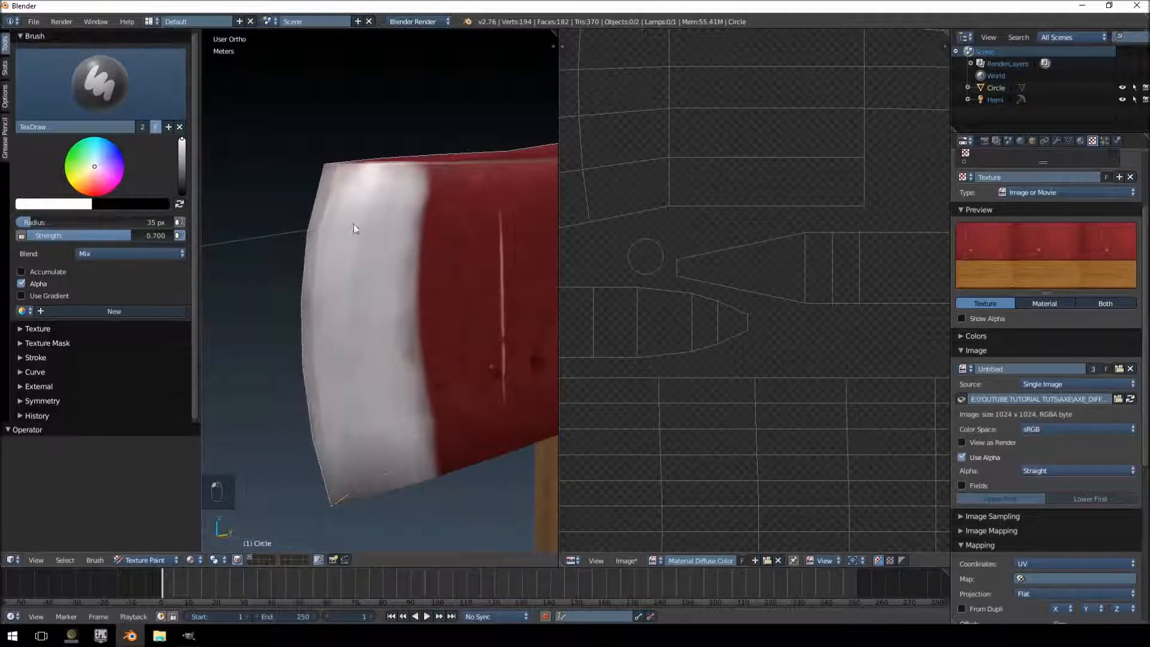
pyautogui.moveTo(353, 224)
pyautogui.mouseDown()
pyautogui.moveTo(336, 203)
pyautogui.moveTo(344, 233)
pyautogui.mouseUp()
pyautogui.moveTo(343, 234)
pyautogui.mouseDown(button='middle')
pyautogui.moveTo(341, 347)
pyautogui.moveTo(349, 160)
pyautogui.mouseUp(button='middle')
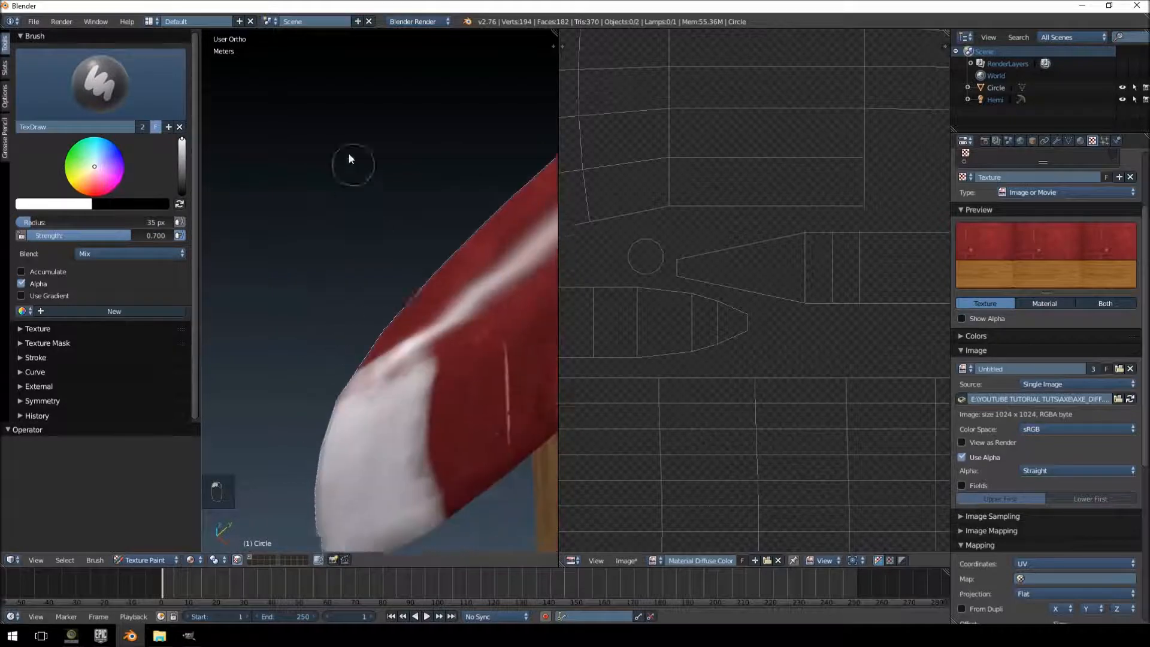
pyautogui.moveTo(393, 338); pyautogui.dragTo(363, 360)
# - Paint the underside of the blade's lower corner white, undoing the stray strokes
pyautogui.moveTo(413, 318)
pyautogui.mouseDown(button='middle')
pyautogui.moveTo(342, 296)
pyautogui.moveTo(275, 316)
pyautogui.moveTo(419, 324)
pyautogui.moveTo(344, 419)
pyautogui.moveTo(377, 277)
pyautogui.moveTo(442, 233)
pyautogui.moveTo(418, 269)
pyautogui.mouseUp(button='middle')
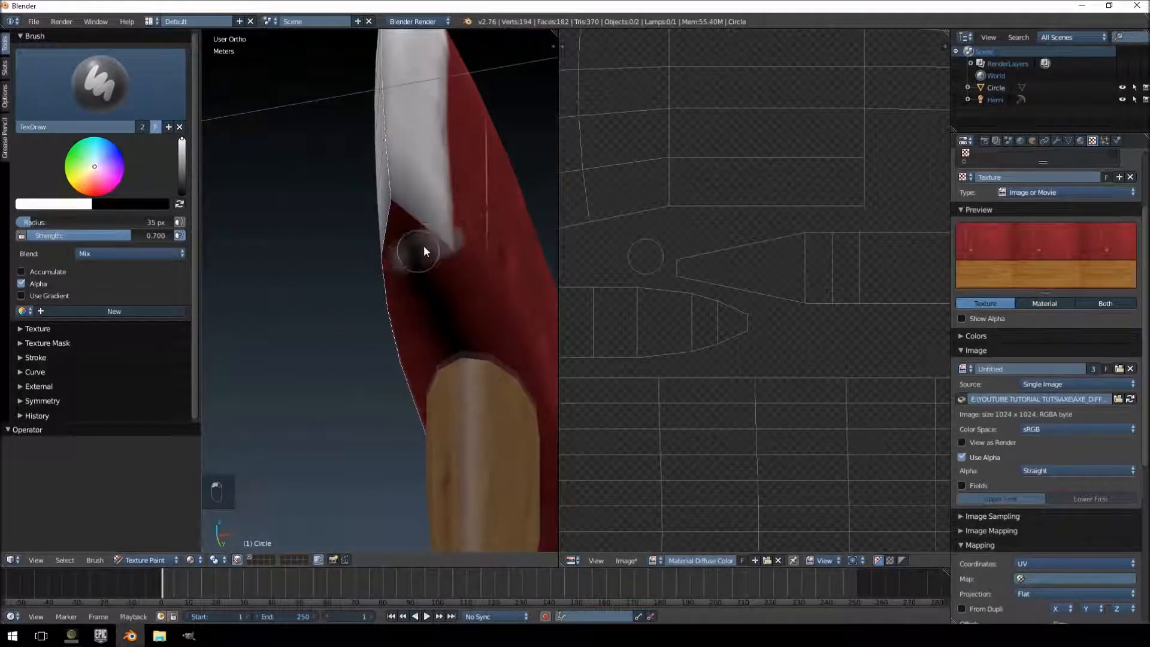
pyautogui.moveTo(415, 232); pyautogui.dragTo(383, 236)
pyautogui.hotkey('ctrl', 'z')
pyautogui.hotkey('ctrl', 'z')
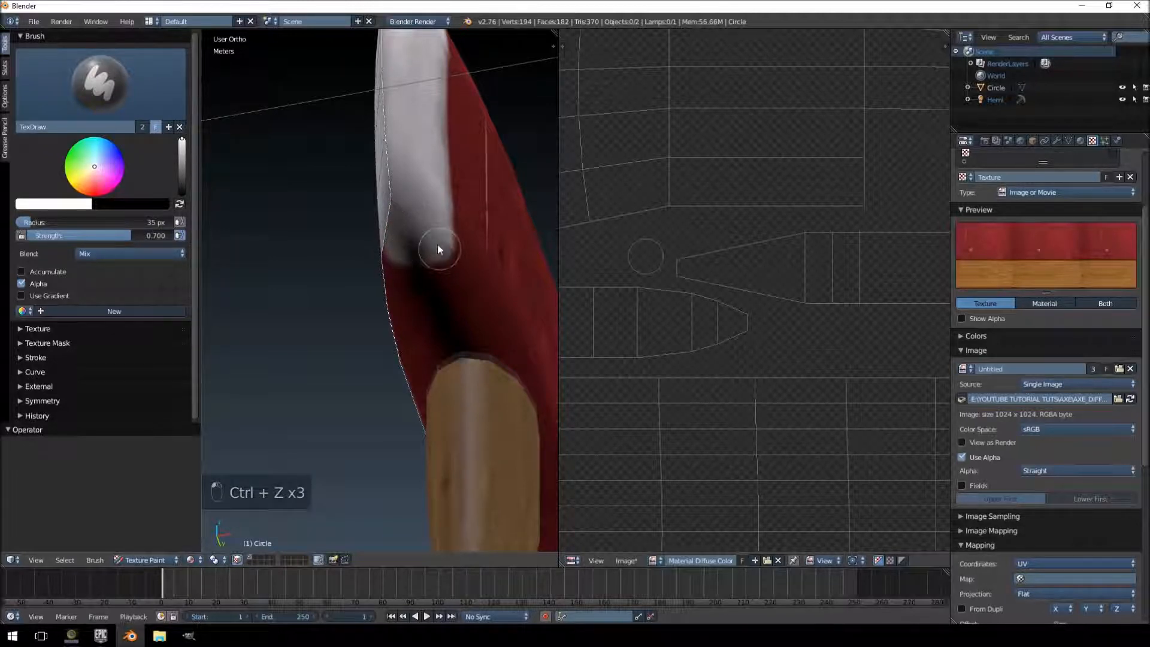
# - Paint the tip of the spike at the back of the axe head white across its outer faces
pyautogui.moveTo(398, 238); pyautogui.dragTo(406, 311, button='middle')
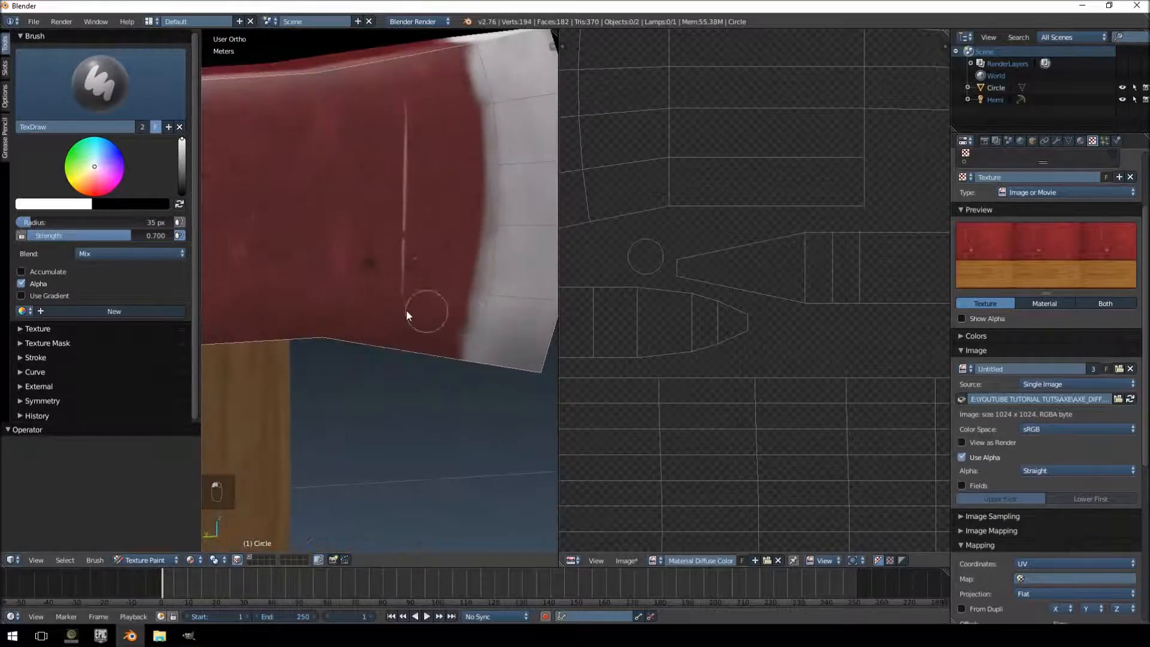
pyautogui.moveTo(361, 273)
pyautogui.keyDown('shift'); pyautogui.mouseDown(button='middle')
pyautogui.moveTo(490, 281)
pyautogui.moveTo(207, 262)
pyautogui.moveTo(192, 291)
pyautogui.moveTo(390, 257)
pyautogui.moveTo(350, 278)
pyautogui.moveTo(412, 295)
pyautogui.moveTo(455, 288)
pyautogui.moveTo(375, 228)
pyautogui.moveTo(414, 294)
pyautogui.mouseUp(button='middle'); pyautogui.keyUp('shift')
pyautogui.moveTo(414, 293); pyautogui.dragTo(419, 308)
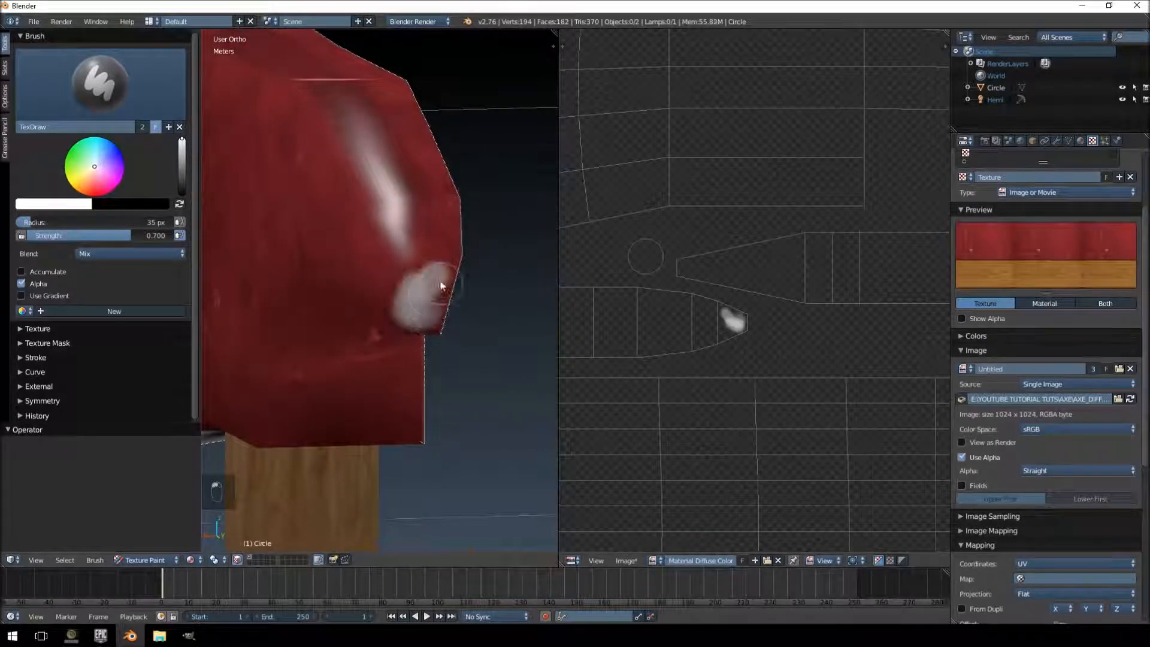
pyautogui.moveTo(418, 312)
pyautogui.mouseDown(button='middle')
pyautogui.moveTo(500, 246)
pyautogui.moveTo(239, 308)
pyautogui.moveTo(469, 264)
pyautogui.mouseUp(button='middle')
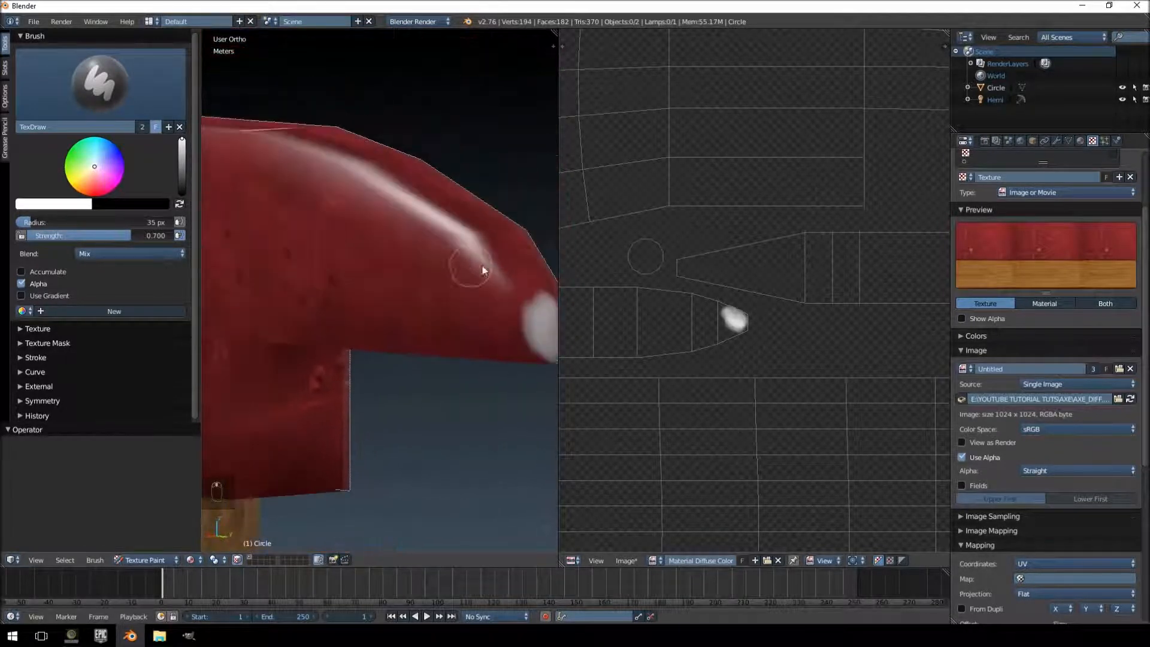
pyautogui.moveTo(469, 264)
pyautogui.mouseDown()
pyautogui.moveTo(482, 335)
pyautogui.moveTo(484, 272)
pyautogui.moveTo(485, 323)
pyautogui.moveTo(532, 352)
pyautogui.moveTo(536, 264)
pyautogui.moveTo(514, 317)
pyautogui.mouseUp()
pyautogui.moveTo(545, 359)
pyautogui.mouseDown(button='middle')
pyautogui.moveTo(403, 336)
pyautogui.moveTo(475, 326)
pyautogui.mouseUp(button='middle')
pyautogui.moveTo(237, 283)
pyautogui.mouseDown()
pyautogui.moveTo(310, 297)
pyautogui.moveTo(309, 344)
pyautogui.moveTo(263, 273)
pyautogui.moveTo(278, 325)
pyautogui.moveTo(308, 308)
pyautogui.mouseUp()
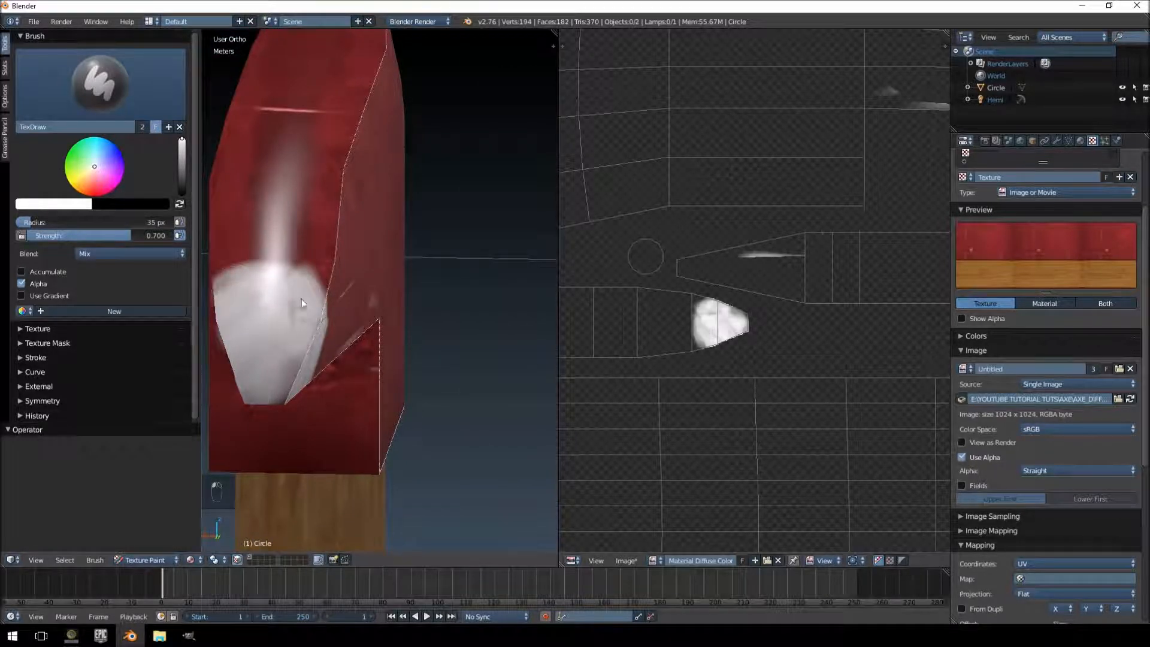
# - Undo the last three strokes and repaint the side and lower edge of the spike's tip white
pyautogui.moveTo(308, 308)
pyautogui.mouseDown(button='middle')
pyautogui.moveTo(240, 258)
pyautogui.moveTo(394, 311)
pyautogui.moveTo(409, 326)
pyautogui.moveTo(377, 362)
pyautogui.moveTo(472, 353)
pyautogui.mouseUp(button='middle')
pyautogui.hotkey('ctrl', 'z')
pyautogui.hotkey('ctrl', 'z')
pyautogui.hotkey('ctrl', 'z')
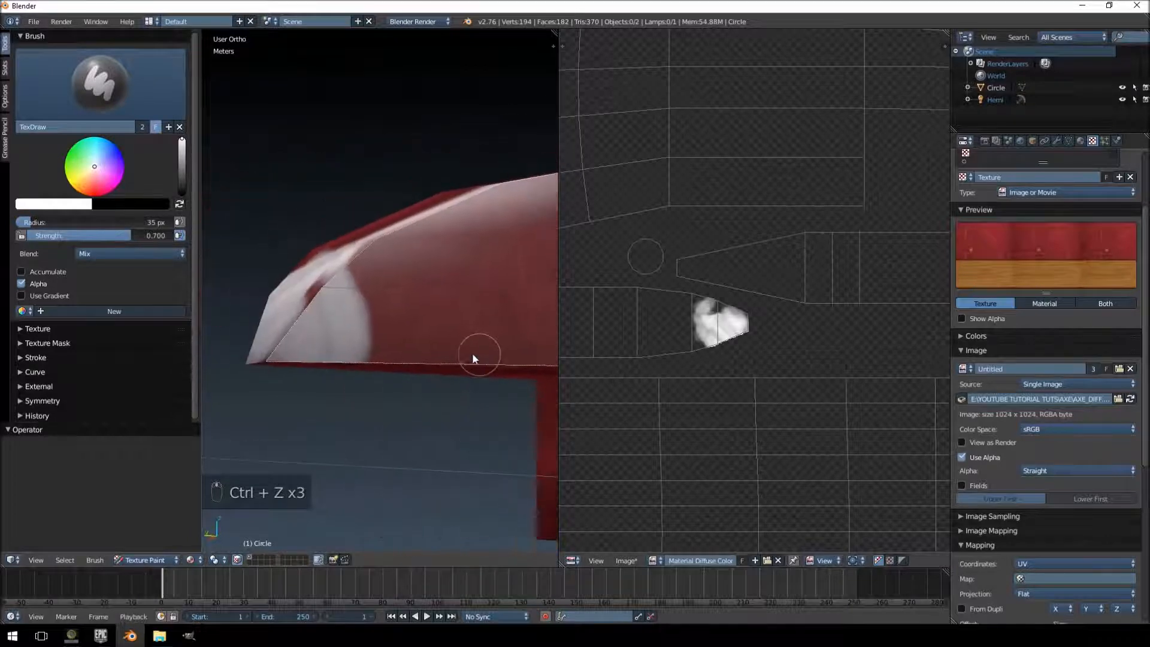
pyautogui.moveTo(324, 362)
pyautogui.mouseDown()
pyautogui.moveTo(336, 266)
pyautogui.moveTo(353, 276)
pyautogui.mouseUp()
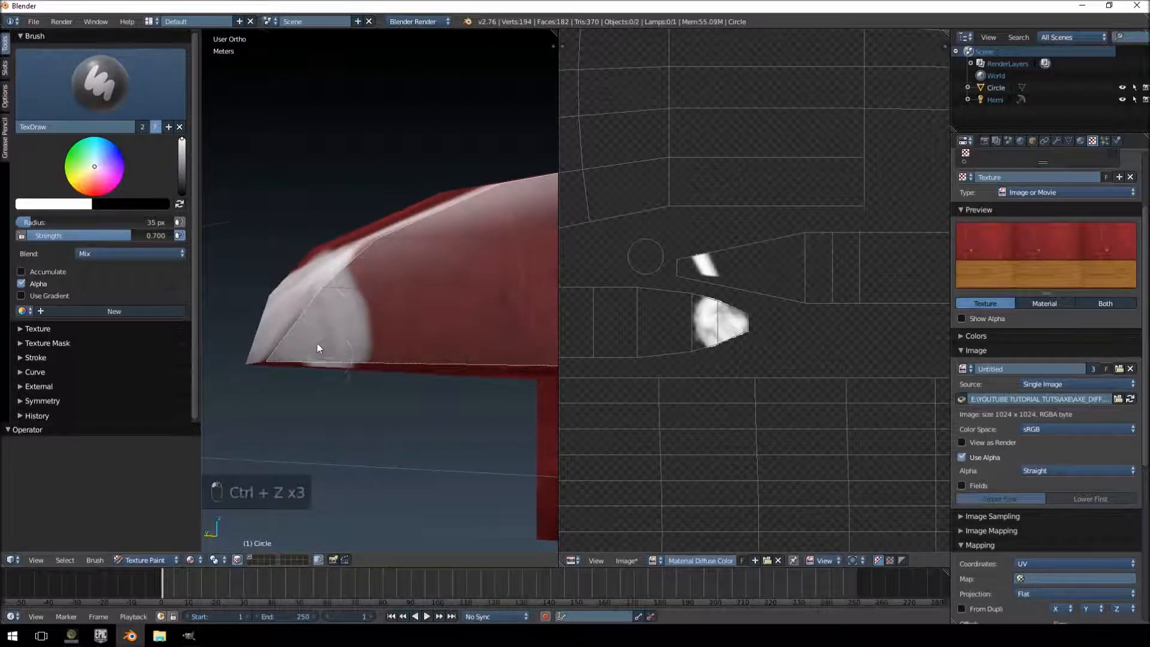
pyautogui.moveTo(318, 343); pyautogui.dragTo(310, 430, button='middle')
pyautogui.moveTo(310, 432)
pyautogui.mouseDown()
pyautogui.moveTo(284, 353)
pyautogui.moveTo(260, 474)
pyautogui.mouseUp()
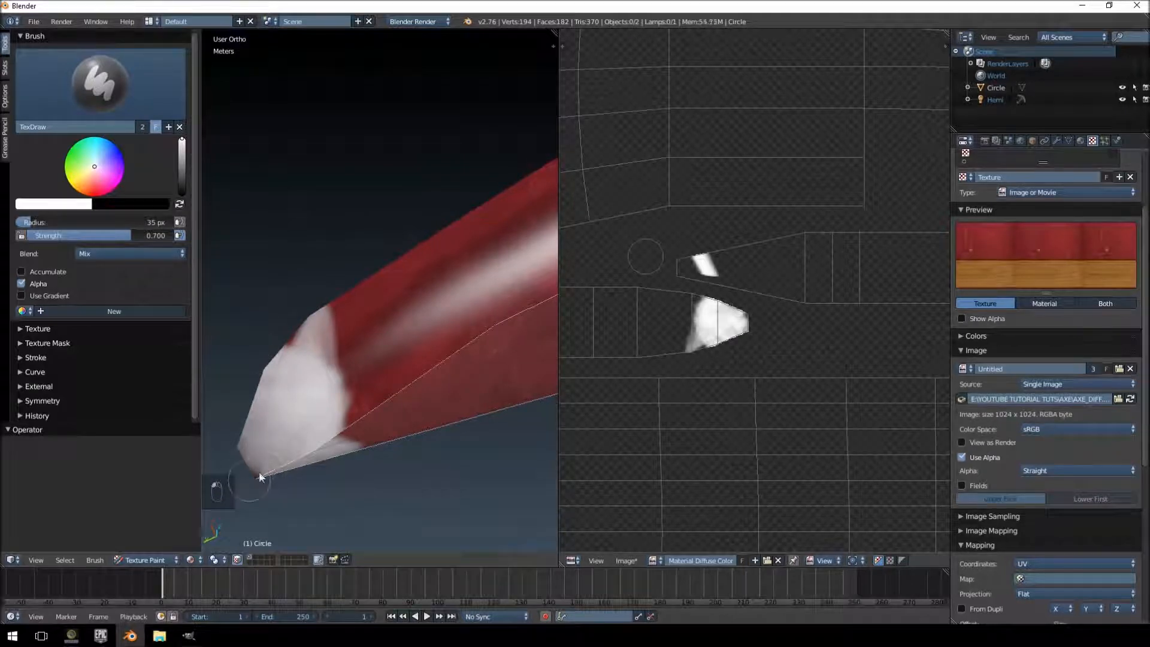
# - Extend the white further up the spike's outer face and onto the underside of its tip
pyautogui.moveTo(278, 379)
pyautogui.mouseDown(button='middle')
pyautogui.moveTo(297, 322)
pyautogui.moveTo(546, 288)
pyautogui.moveTo(281, 289)
pyautogui.mouseUp(button='middle')
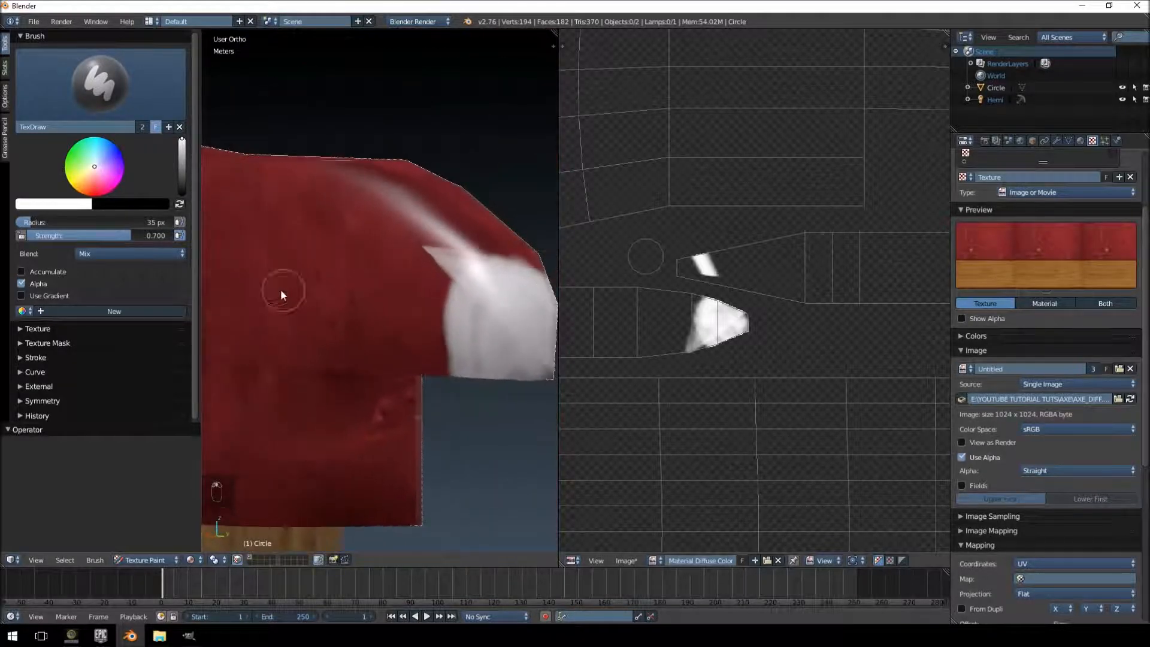
pyautogui.moveTo(517, 295); pyautogui.dragTo(470, 309, button='middle')
pyautogui.moveTo(470, 309)
pyautogui.mouseDown()
pyautogui.moveTo(457, 257)
pyautogui.moveTo(450, 336)
pyautogui.moveTo(464, 394)
pyautogui.moveTo(452, 275)
pyautogui.mouseUp()
pyautogui.moveTo(451, 275)
pyautogui.mouseDown(button='middle')
pyautogui.moveTo(367, 310)
pyautogui.moveTo(417, 339)
pyautogui.mouseUp(button='middle')
pyautogui.moveTo(417, 339)
pyautogui.mouseDown()
pyautogui.moveTo(452, 321)
pyautogui.moveTo(475, 367)
pyautogui.moveTo(500, 333)
pyautogui.moveTo(424, 311)
pyautogui.mouseUp()
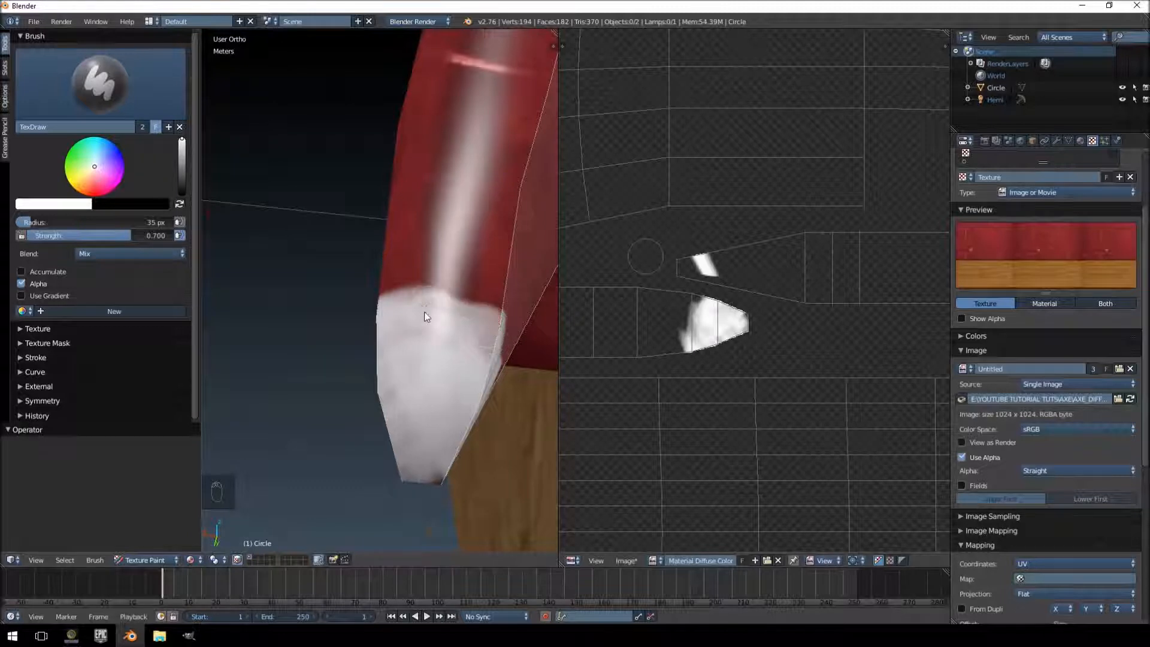
pyautogui.moveTo(462, 358)
pyautogui.mouseDown(button='middle')
pyautogui.moveTo(380, 269)
pyautogui.moveTo(408, 239)
pyautogui.moveTo(447, 268)
pyautogui.moveTo(439, 252)
pyautogui.moveTo(475, 235)
pyautogui.mouseUp(button='middle')
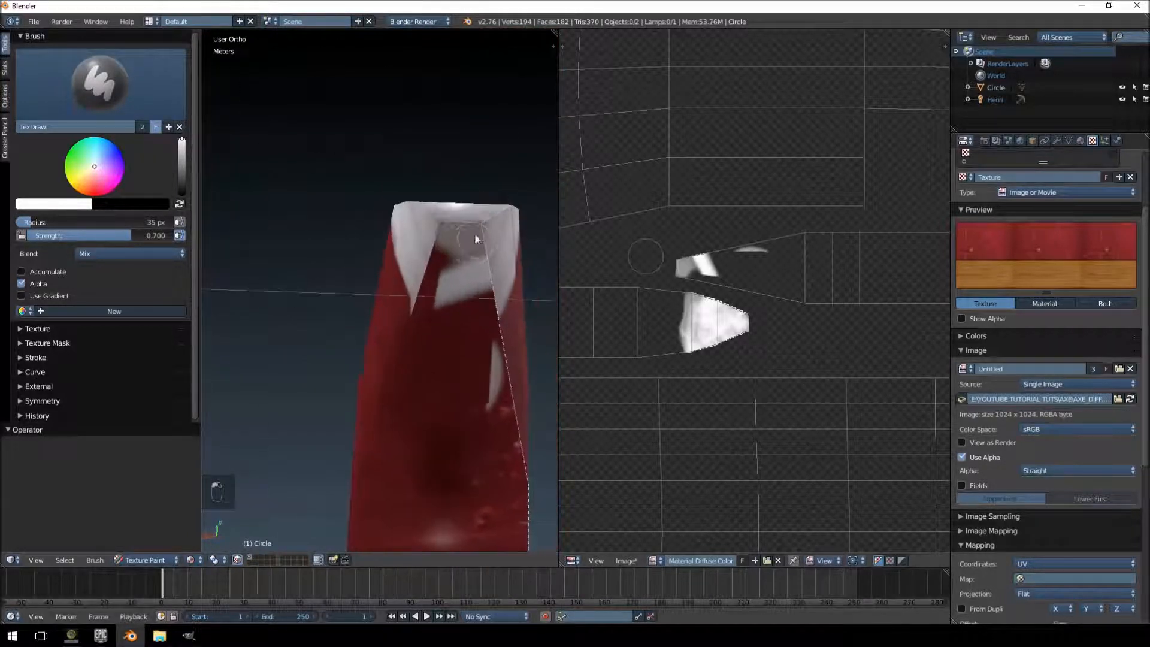
pyautogui.moveTo(433, 273)
pyautogui.mouseDown()
pyautogui.moveTo(473, 303)
pyautogui.moveTo(500, 299)
pyautogui.moveTo(444, 257)
pyautogui.moveTo(427, 305)
pyautogui.moveTo(467, 290)
pyautogui.moveTo(498, 299)
pyautogui.moveTo(462, 278)
pyautogui.mouseUp()
# - Touch up the white on the spike tip's side face and undo the last three strokes
pyautogui.moveTo(462, 277)
pyautogui.mouseDown(button='middle')
pyautogui.moveTo(509, 377)
pyautogui.moveTo(380, 352)
pyautogui.moveTo(335, 437)
pyautogui.moveTo(383, 396)
pyautogui.mouseUp(button='middle')
pyautogui.moveTo(379, 280)
pyautogui.mouseDown(button='middle')
pyautogui.moveTo(367, 258)
pyautogui.moveTo(360, 292)
pyautogui.moveTo(390, 325)
pyautogui.moveTo(381, 307)
pyautogui.moveTo(379, 380)
pyautogui.mouseUp(button='middle')
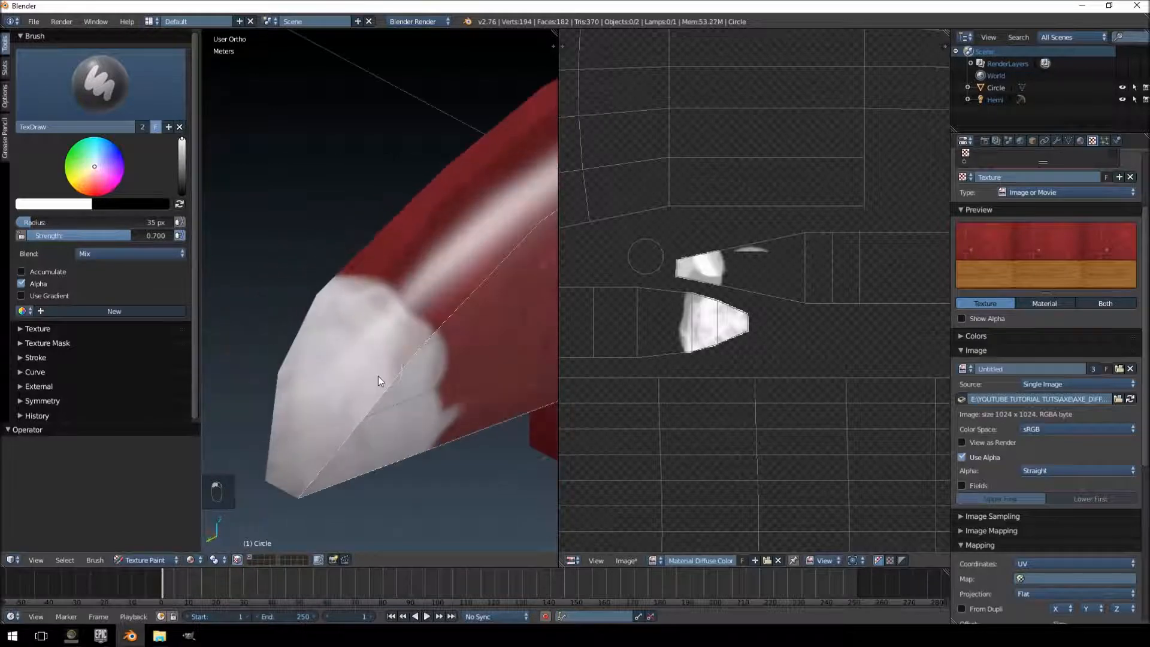
pyautogui.moveTo(342, 358); pyautogui.dragTo(435, 366)
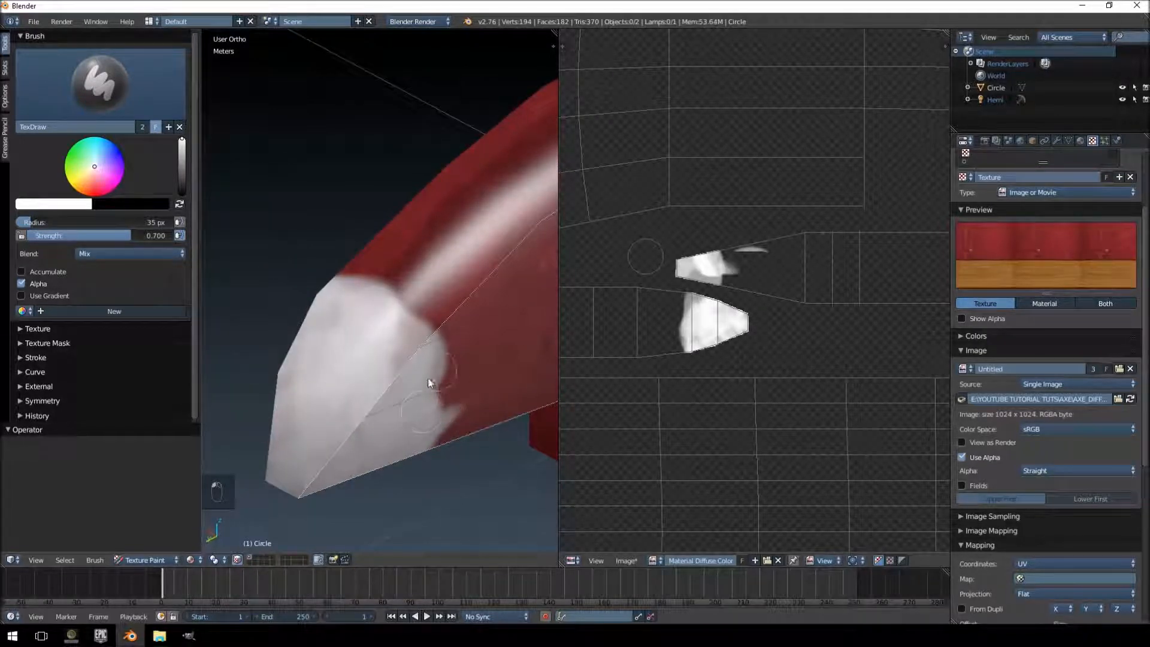
pyautogui.moveTo(407, 377)
pyautogui.mouseDown(button='middle')
pyautogui.moveTo(397, 405)
pyautogui.moveTo(398, 377)
pyautogui.moveTo(443, 312)
pyautogui.moveTo(336, 244)
pyautogui.moveTo(361, 213)
pyautogui.moveTo(428, 314)
pyautogui.moveTo(345, 351)
pyautogui.moveTo(390, 346)
pyautogui.moveTo(457, 285)
pyautogui.moveTo(390, 295)
pyautogui.moveTo(469, 387)
pyautogui.moveTo(469, 359)
pyautogui.moveTo(411, 341)
pyautogui.moveTo(443, 421)
pyautogui.moveTo(370, 316)
pyautogui.moveTo(292, 359)
pyautogui.moveTo(511, 323)
pyautogui.moveTo(358, 338)
pyautogui.moveTo(389, 332)
pyautogui.moveTo(559, 333)
pyautogui.moveTo(392, 367)
pyautogui.mouseUp(button='middle')
pyautogui.hotkey('ctrl', 'z')
pyautogui.hotkey('ctrl', 'z')
pyautogui.hotkey('ctrl', 'z')
# - Paint a diagonal white stroke on the axe head's side and extend the face selection to the linked mesh in Edit Mode
pyautogui.moveTo(392, 367)
pyautogui.mouseDown()
pyautogui.moveTo(333, 385)
pyautogui.moveTo(407, 386)
pyautogui.moveTo(390, 377)
pyautogui.mouseUp()
pyautogui.moveTo(390, 378)
pyautogui.mouseDown(button='middle')
pyautogui.moveTo(473, 313)
pyautogui.moveTo(453, 423)
pyautogui.moveTo(495, 340)
pyautogui.moveTo(530, 348)
pyautogui.moveTo(548, 329)
pyautogui.moveTo(350, 360)
pyautogui.moveTo(429, 360)
pyautogui.mouseUp(button='middle')
pyautogui.press('Tab')
pyautogui.keyDown('shift'); pyautogui.rightClick(429, 359); pyautogui.keyUp('shift')
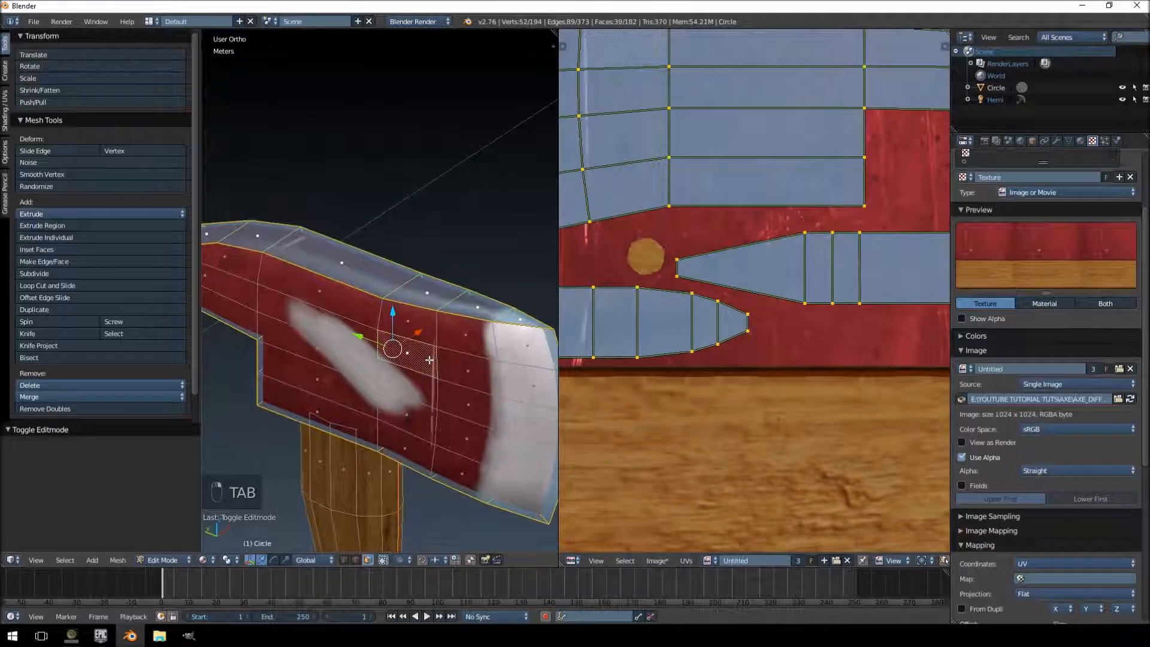
pyautogui.hotkey('ctrl', 'l')
pyautogui.press('Tab')
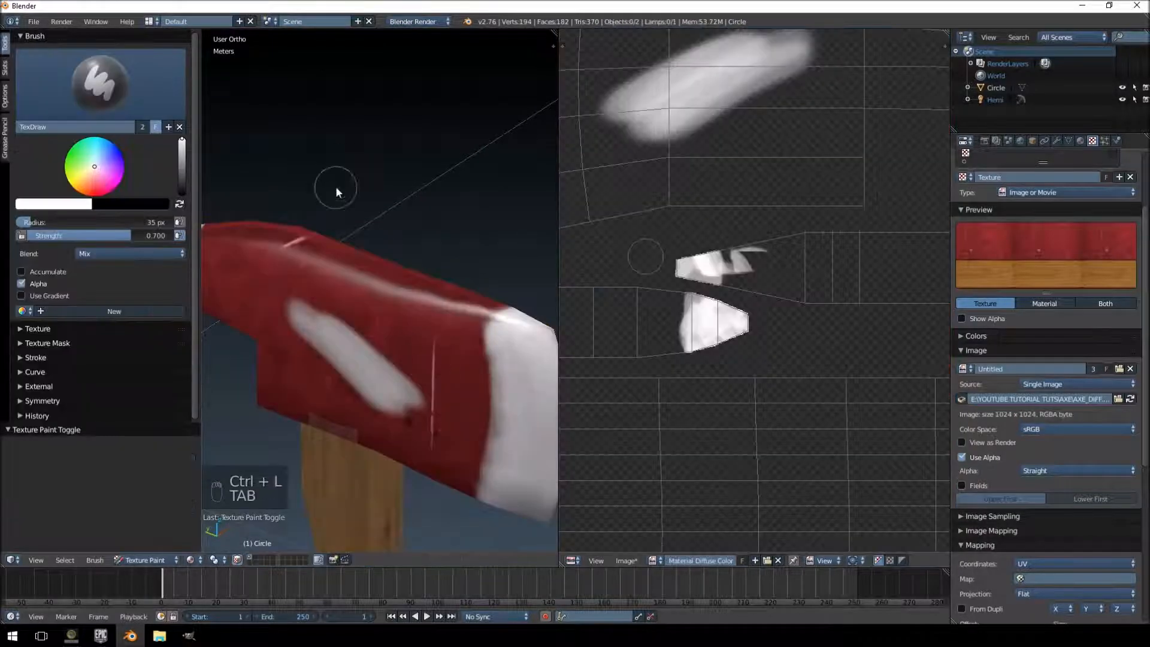
# - Widen the diagonal stroke into a broad scribbled white patch on the side of the axe head
pyautogui.moveTo(341, 335)
pyautogui.mouseDown(button='middle')
pyautogui.moveTo(342, 360)
pyautogui.moveTo(452, 338)
pyautogui.moveTo(486, 290)
pyautogui.moveTo(321, 295)
pyautogui.moveTo(359, 359)
pyautogui.moveTo(364, 319)
pyautogui.moveTo(537, 346)
pyautogui.moveTo(356, 324)
pyautogui.mouseUp(button='middle')
pyautogui.moveTo(332, 331)
pyautogui.mouseDown()
pyautogui.moveTo(359, 301)
pyautogui.moveTo(448, 289)
pyautogui.moveTo(403, 356)
pyautogui.moveTo(405, 379)
pyautogui.moveTo(455, 366)
pyautogui.moveTo(305, 362)
pyautogui.mouseUp()
pyautogui.moveTo(305, 362)
pyautogui.mouseDown(button='middle')
pyautogui.moveTo(454, 351)
pyautogui.moveTo(346, 340)
pyautogui.moveTo(378, 386)
pyautogui.moveTo(412, 290)
pyautogui.moveTo(371, 396)
pyautogui.moveTo(473, 379)
pyautogui.moveTo(425, 305)
pyautogui.mouseUp(button='middle')
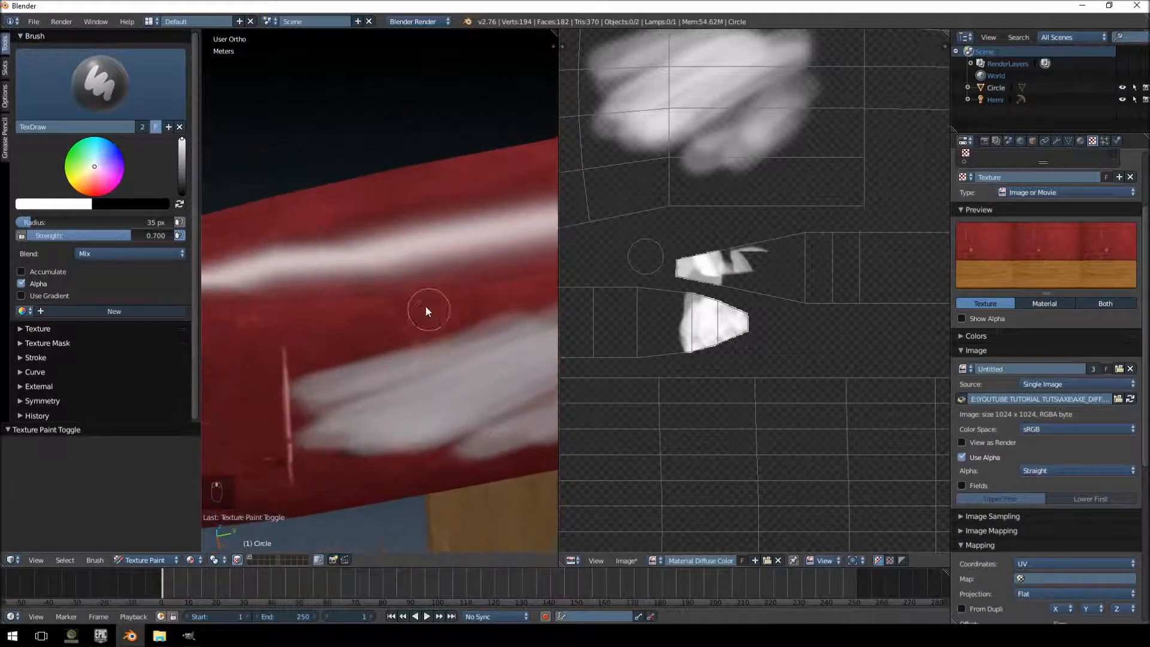
# - Paint short white wear patches across both long upper edges of the axe head, covering the adjoining side and top faces
pyautogui.moveTo(391, 297)
pyautogui.mouseDown()
pyautogui.moveTo(353, 297)
pyautogui.moveTo(432, 297)
pyautogui.mouseUp()
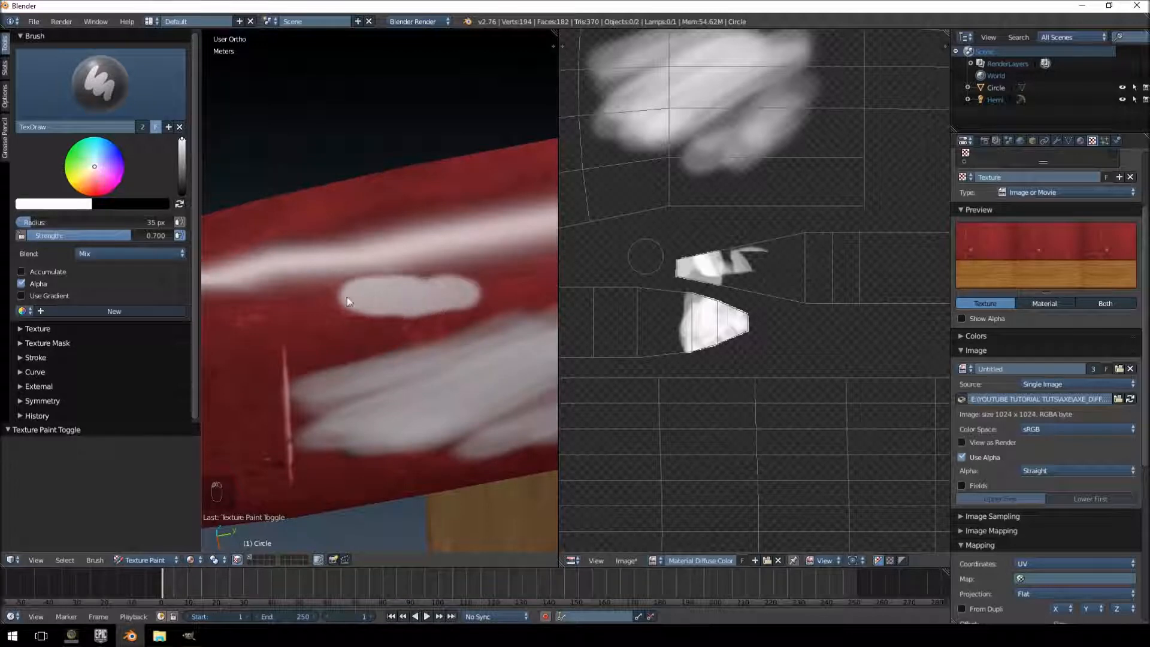
pyautogui.moveTo(402, 298)
pyautogui.mouseDown(button='middle')
pyautogui.moveTo(465, 315)
pyautogui.moveTo(600, 314)
pyautogui.moveTo(431, 257)
pyautogui.moveTo(456, 268)
pyautogui.moveTo(418, 392)
pyautogui.mouseUp(button='middle')
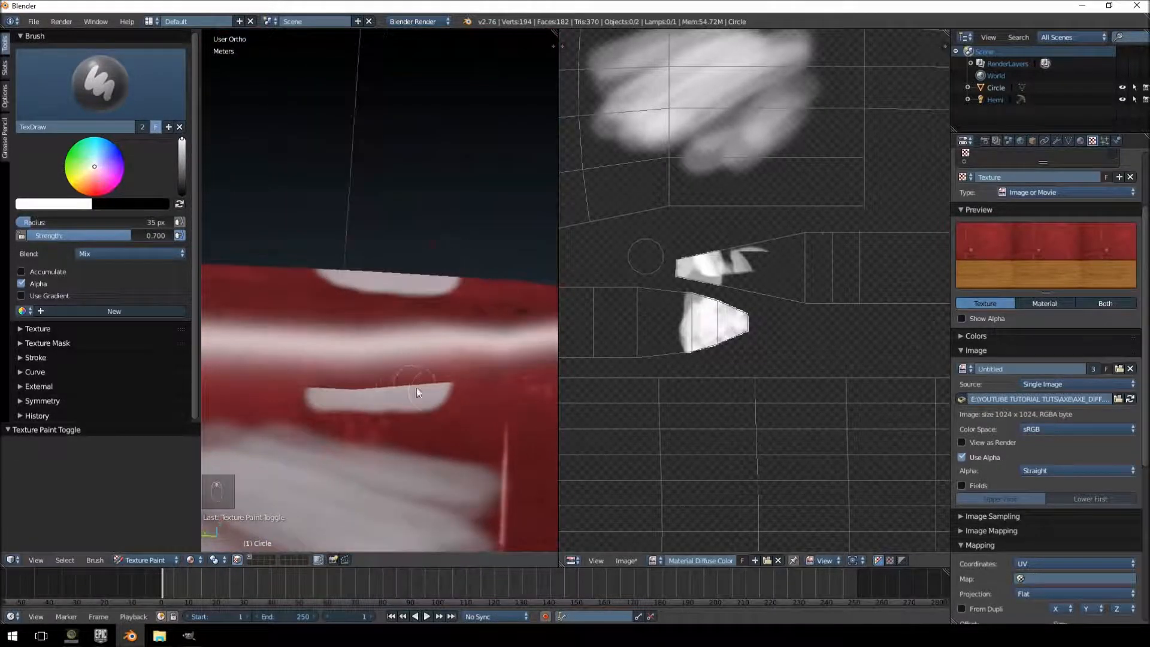
pyautogui.moveTo(440, 387); pyautogui.dragTo(404, 386)
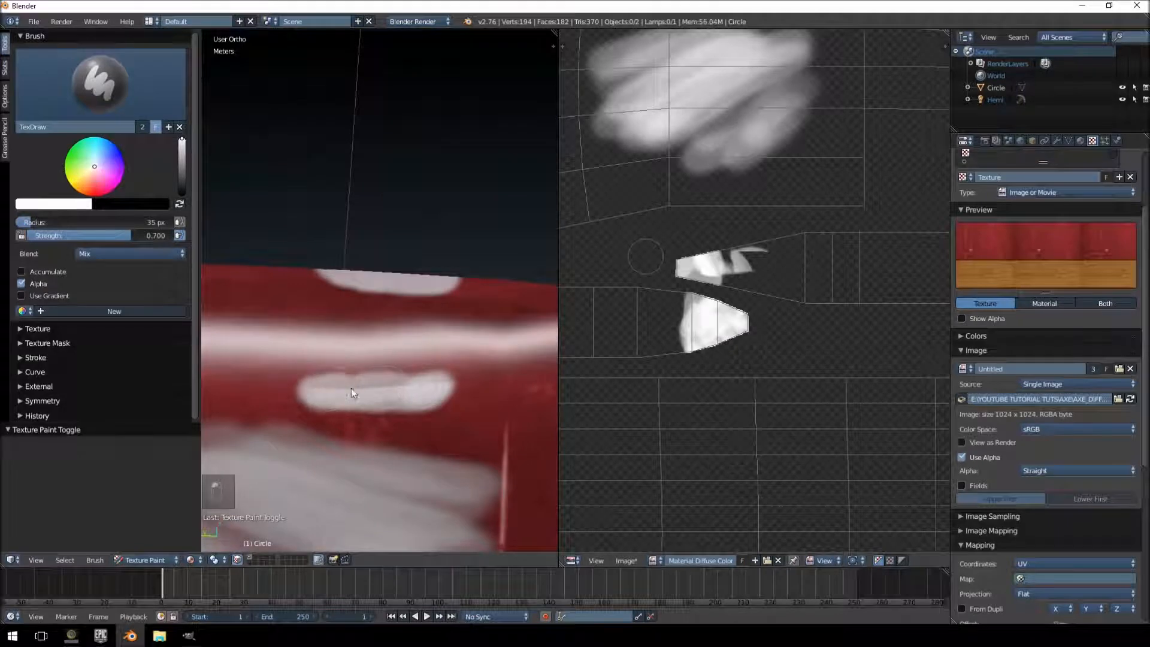
pyautogui.moveTo(404, 386); pyautogui.dragTo(411, 358, button='middle')
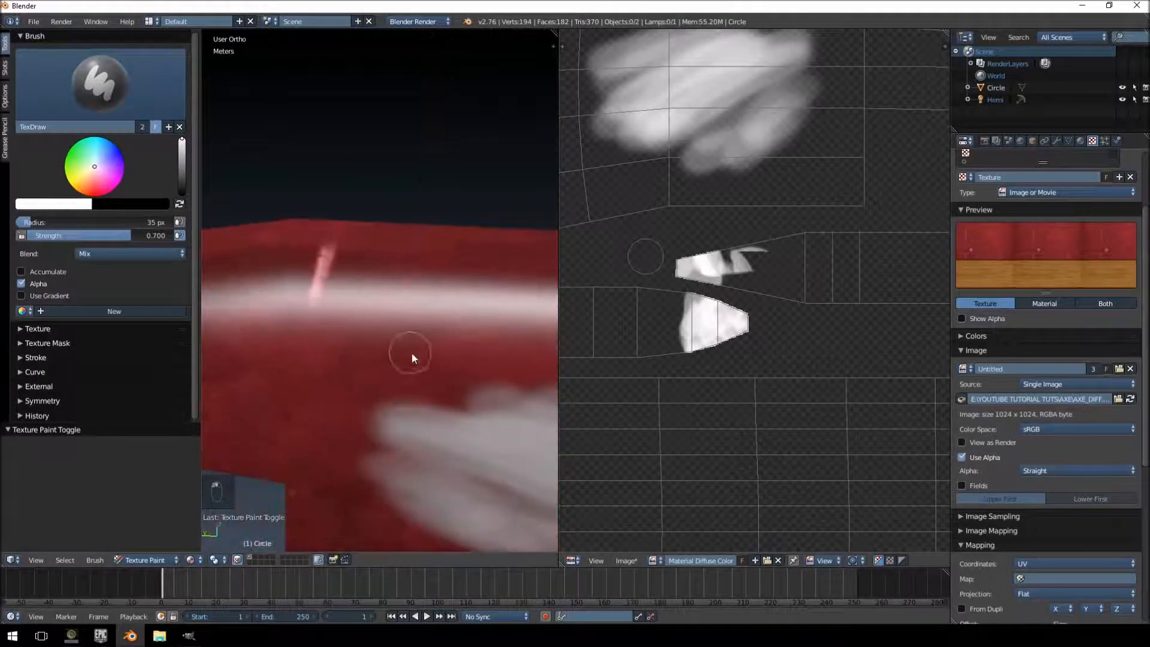
pyautogui.moveTo(443, 343)
pyautogui.mouseDown()
pyautogui.moveTo(356, 337)
pyautogui.moveTo(431, 344)
pyautogui.moveTo(406, 336)
pyautogui.mouseUp()
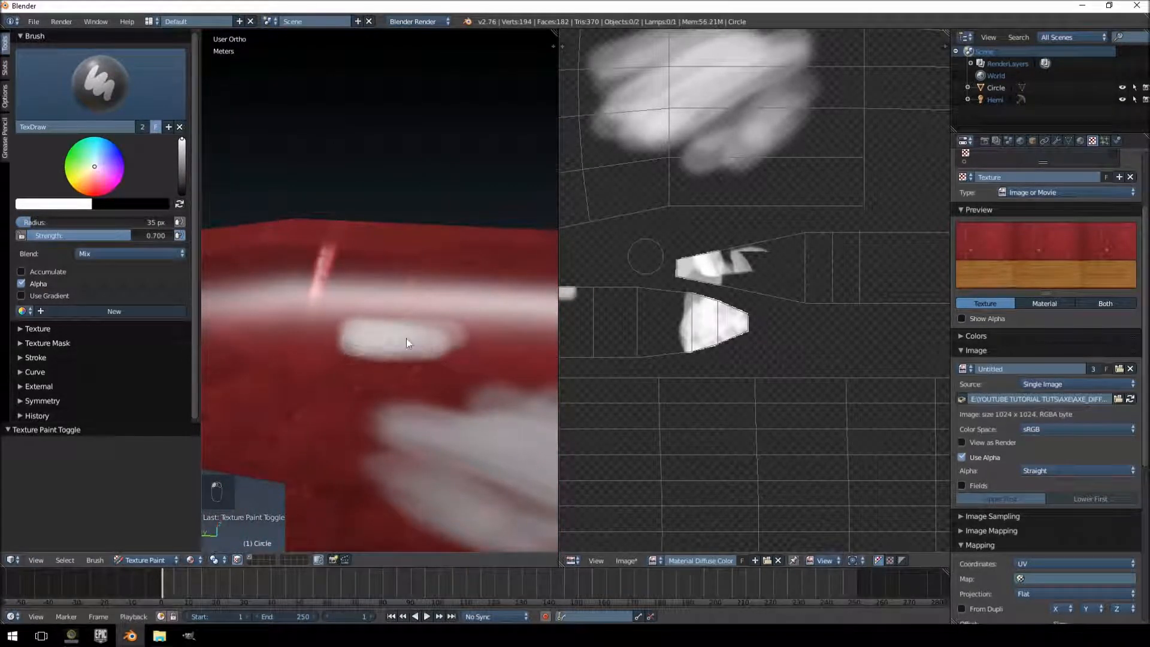
pyautogui.moveTo(405, 335)
pyautogui.mouseDown(button='middle')
pyautogui.moveTo(410, 351)
pyautogui.moveTo(260, 340)
pyautogui.moveTo(441, 451)
pyautogui.mouseUp(button='middle')
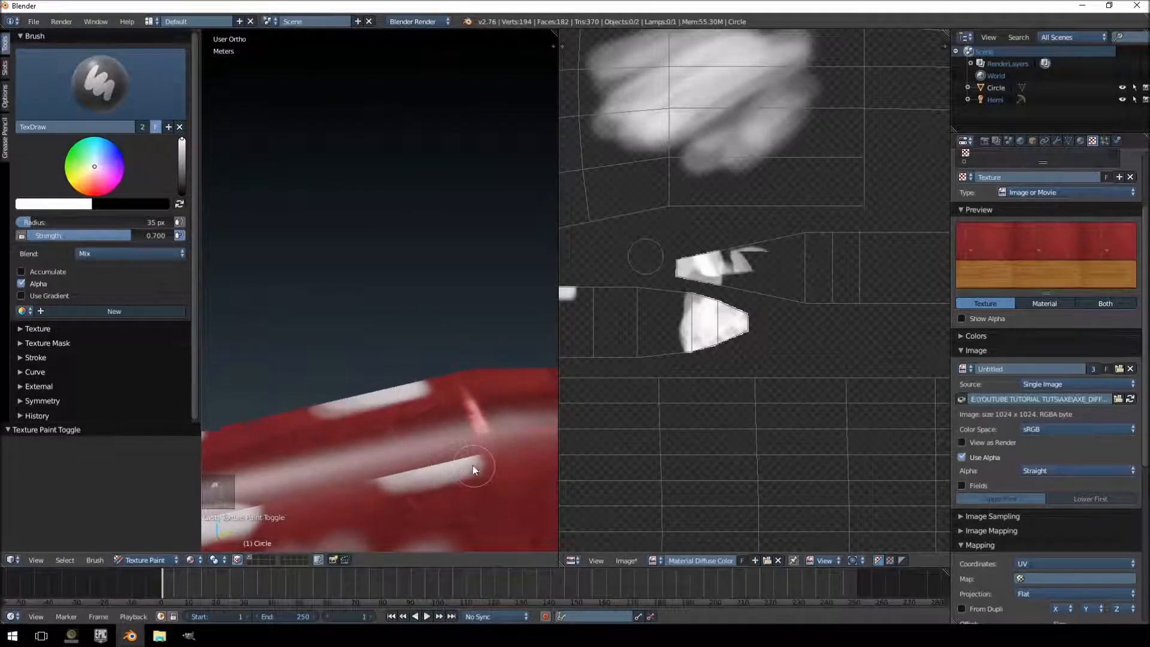
pyautogui.moveTo(407, 474); pyautogui.dragTo(474, 461)
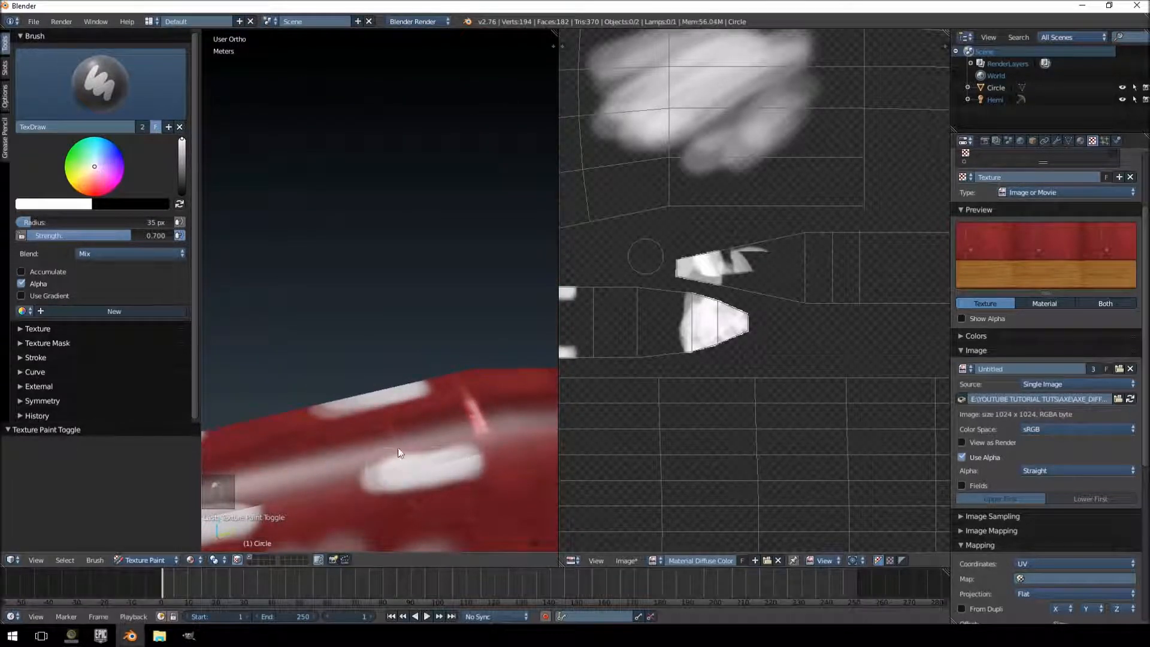
pyautogui.moveTo(398, 448); pyautogui.dragTo(317, 324, button='middle')
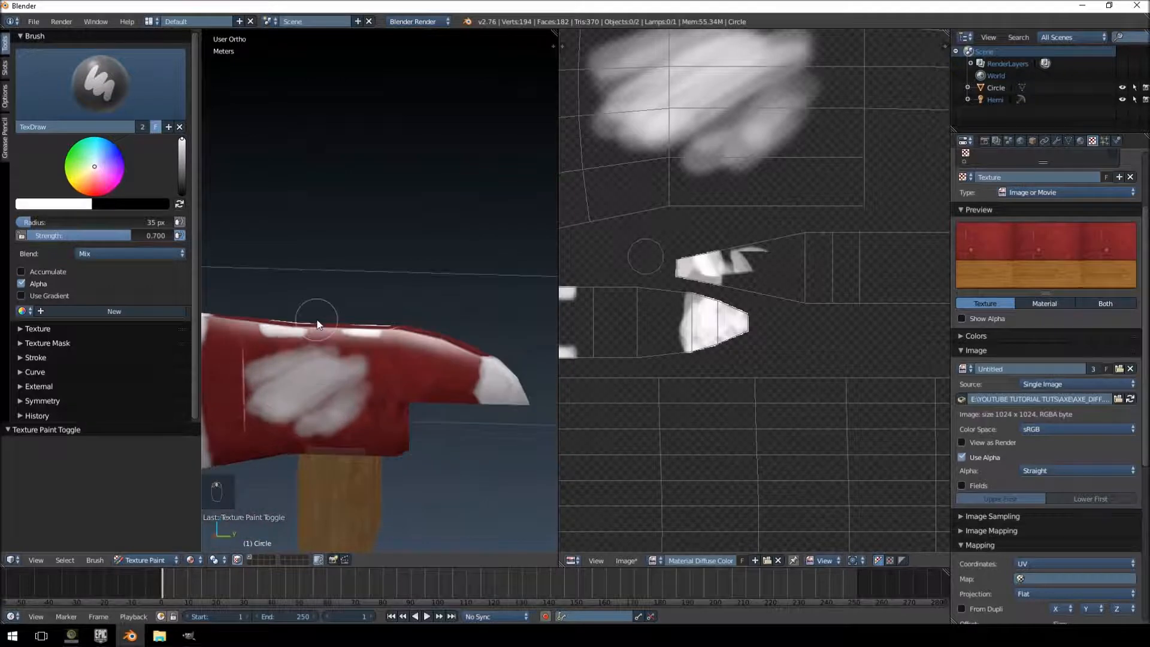
# - Check the painted areas across the UV layout and start saving the Material Diffuse Color image as a new file
pyautogui.scroll(-3, 733, 241)
pyautogui.scroll(2, 771, 374)
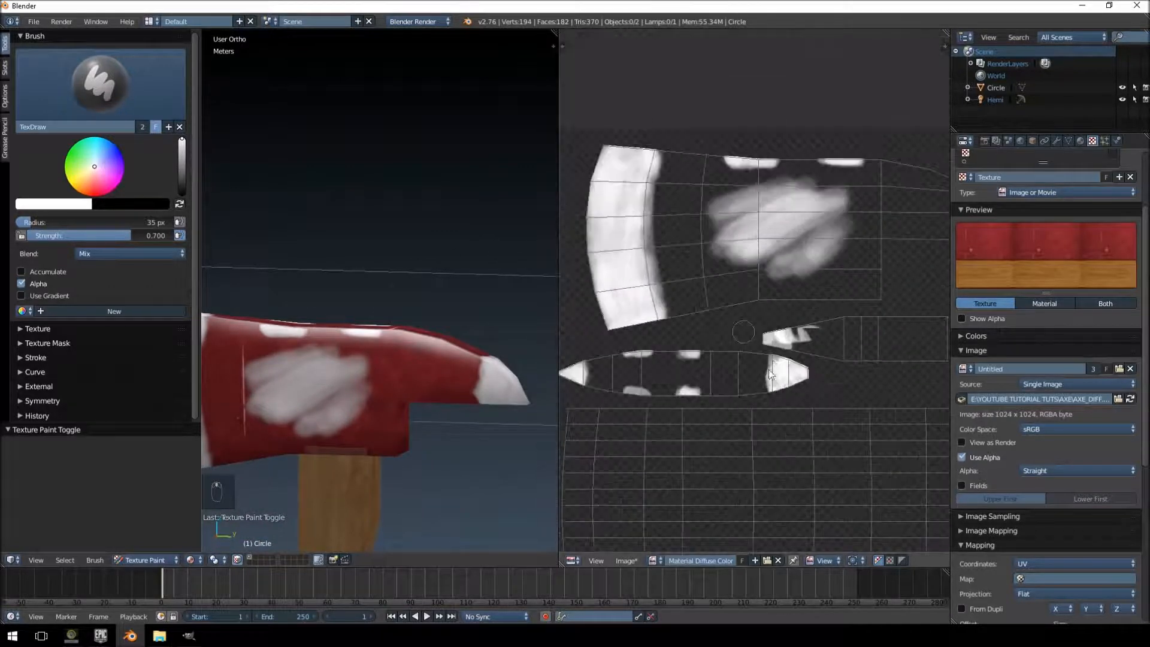
pyautogui.moveTo(771, 373); pyautogui.dragTo(719, 218, button='middle')
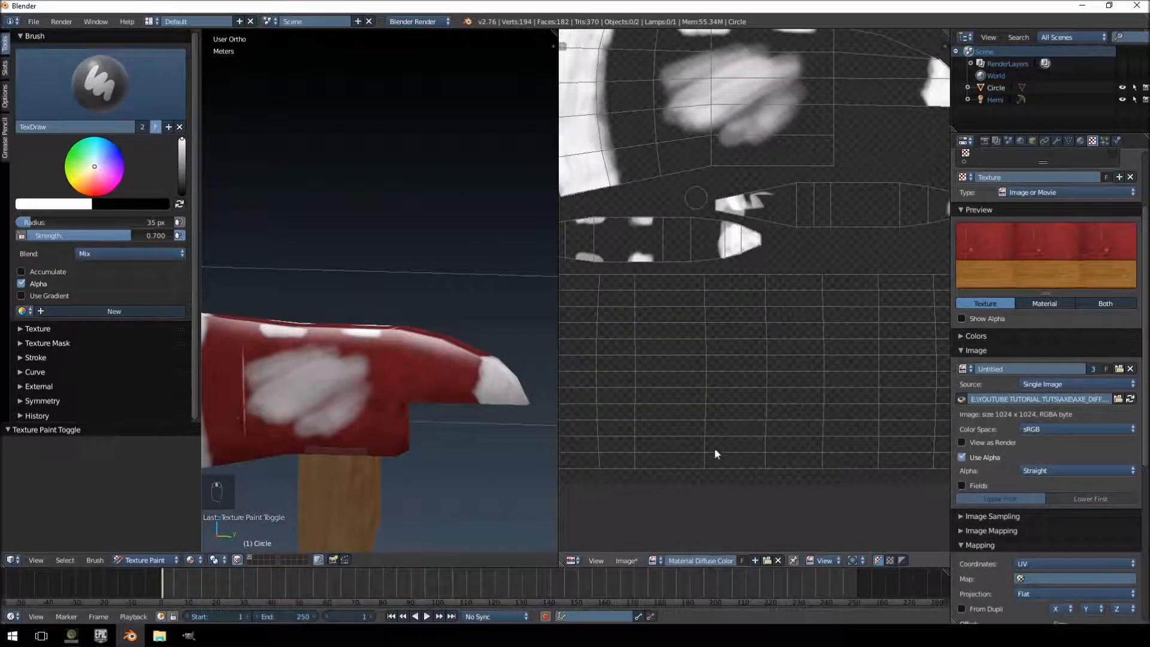
pyautogui.moveTo(713, 449); pyautogui.dragTo(719, 381, button='middle')
pyautogui.click(625, 561)
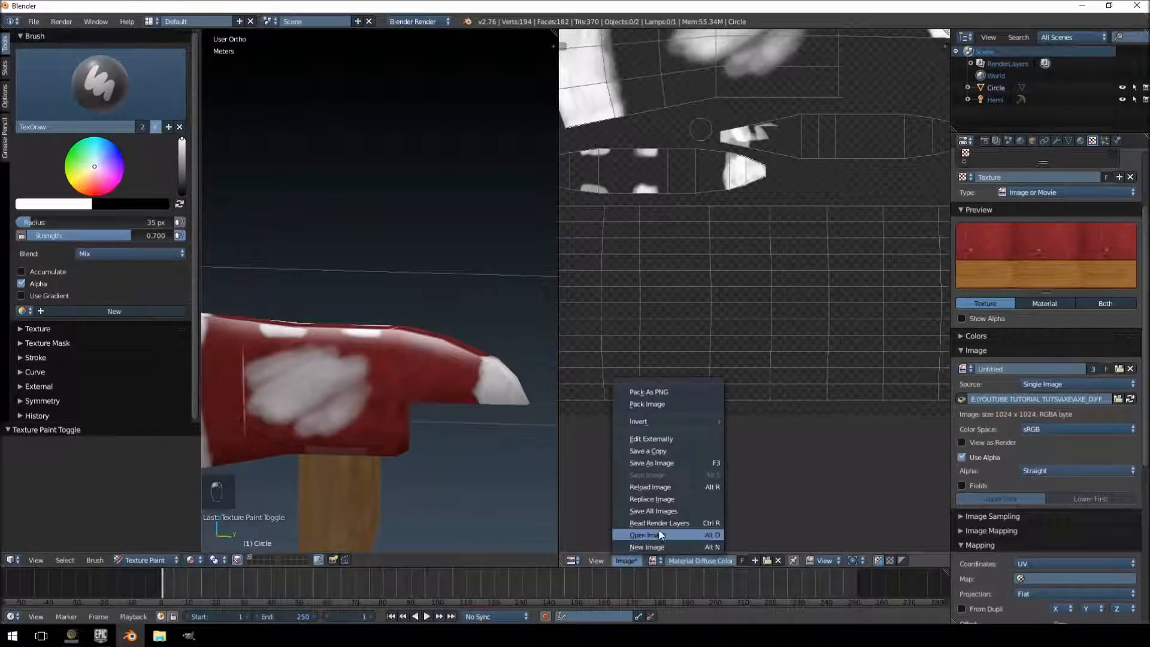
pyautogui.click(660, 462)
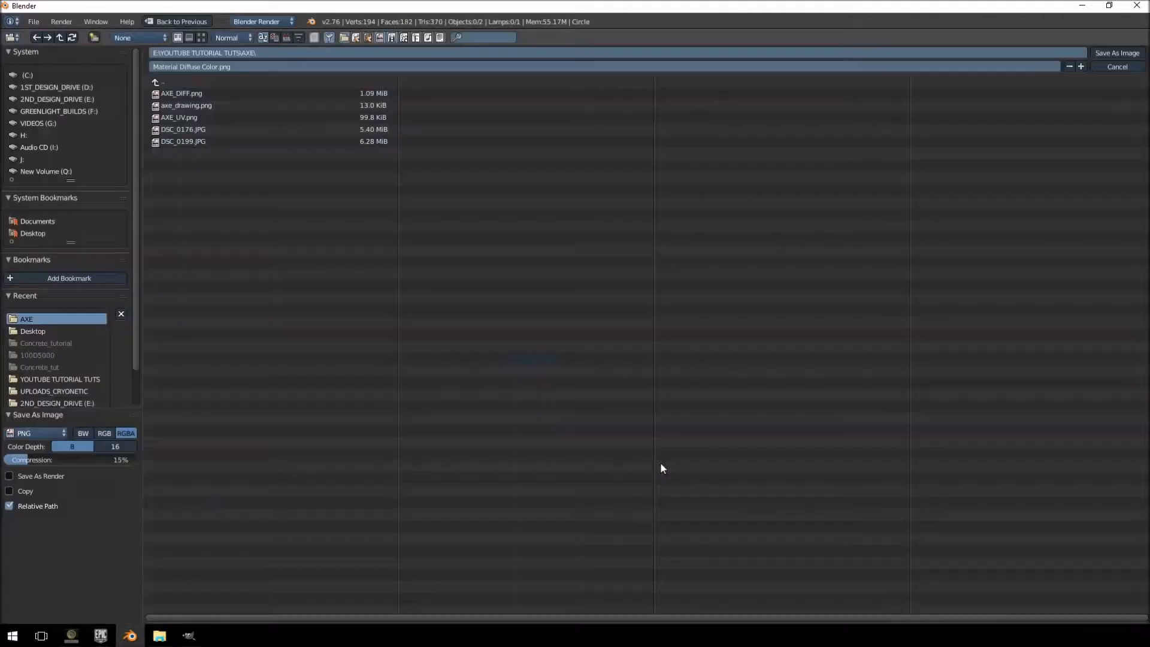
# - Save the painted image as mask.png in the AXE folder
pyautogui.click(216, 67)
pyautogui.hotkey('shift', 'Left')
pyautogui.hotkey('shift', 'Left')
pyautogui.hotkey('shift', 'Left')
pyautogui.hotkey('shift', 'Left')
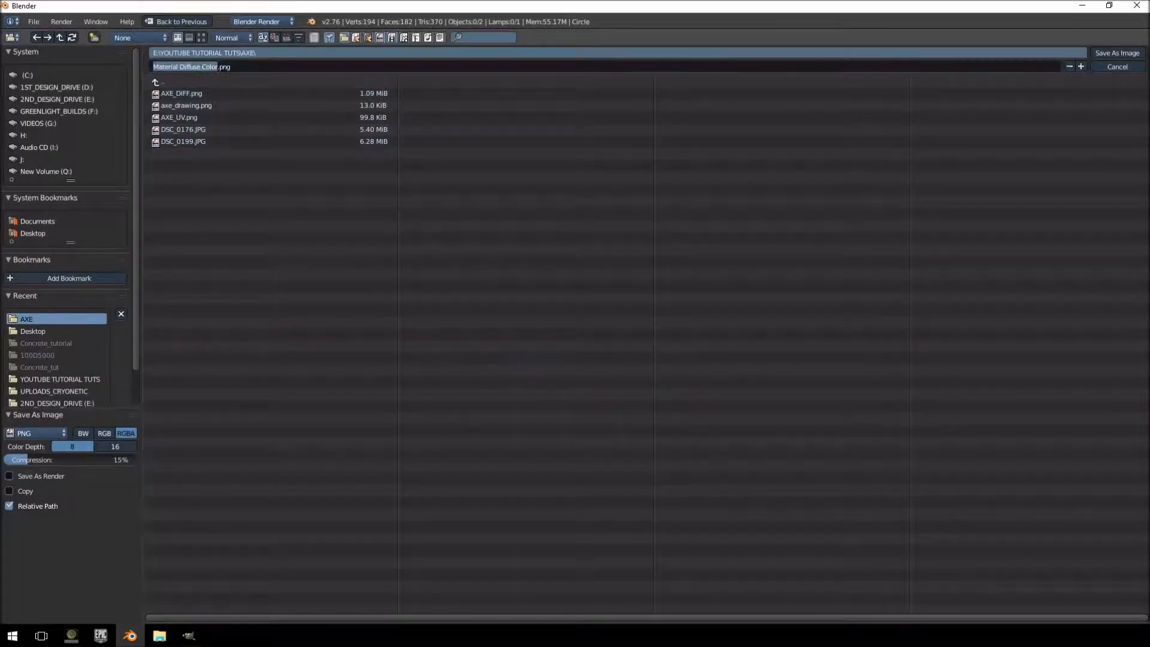
pyautogui.write('mask')
pyautogui.press('Return')
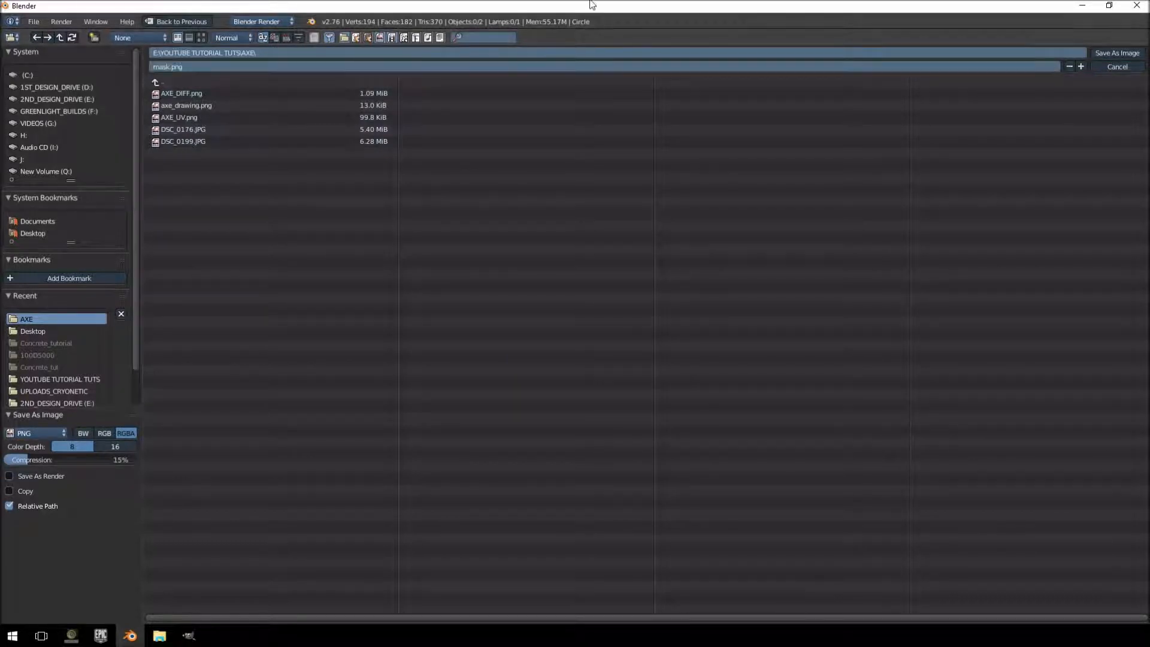
pyautogui.click(1111, 52)
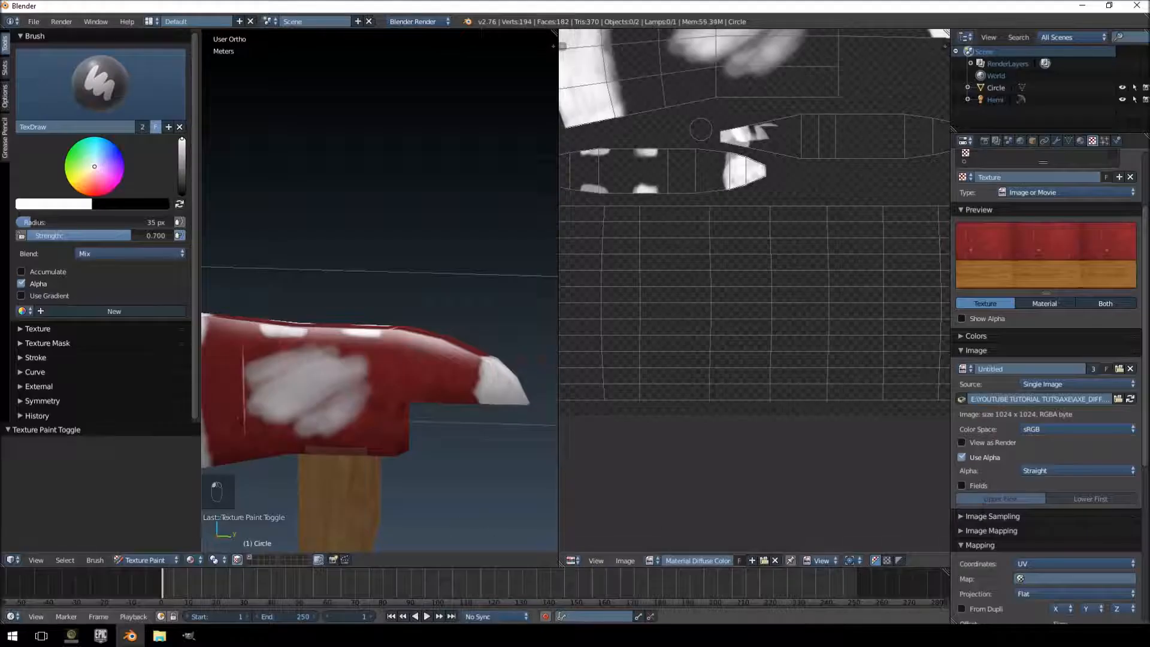
# - Switch to GIMP and open AXE_DIFF.png from the AXE folder as a separate image
pyautogui.click(189, 636)
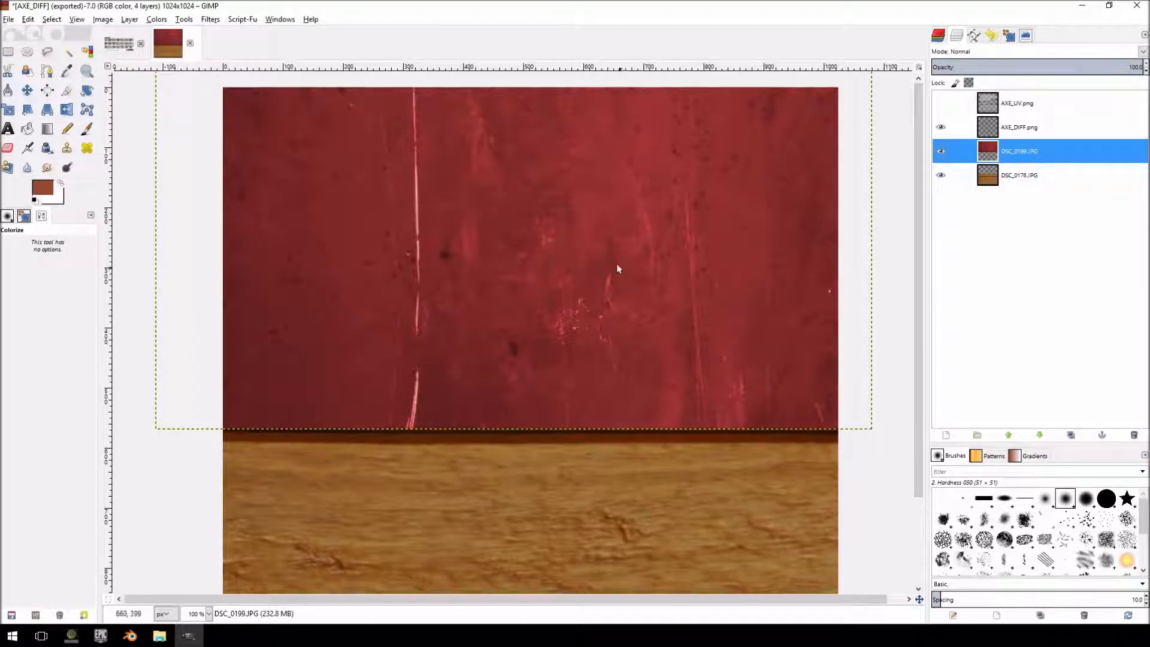
pyautogui.keyDown('ctrl'); pyautogui.scroll(-2, 610, 287); pyautogui.keyUp('ctrl')
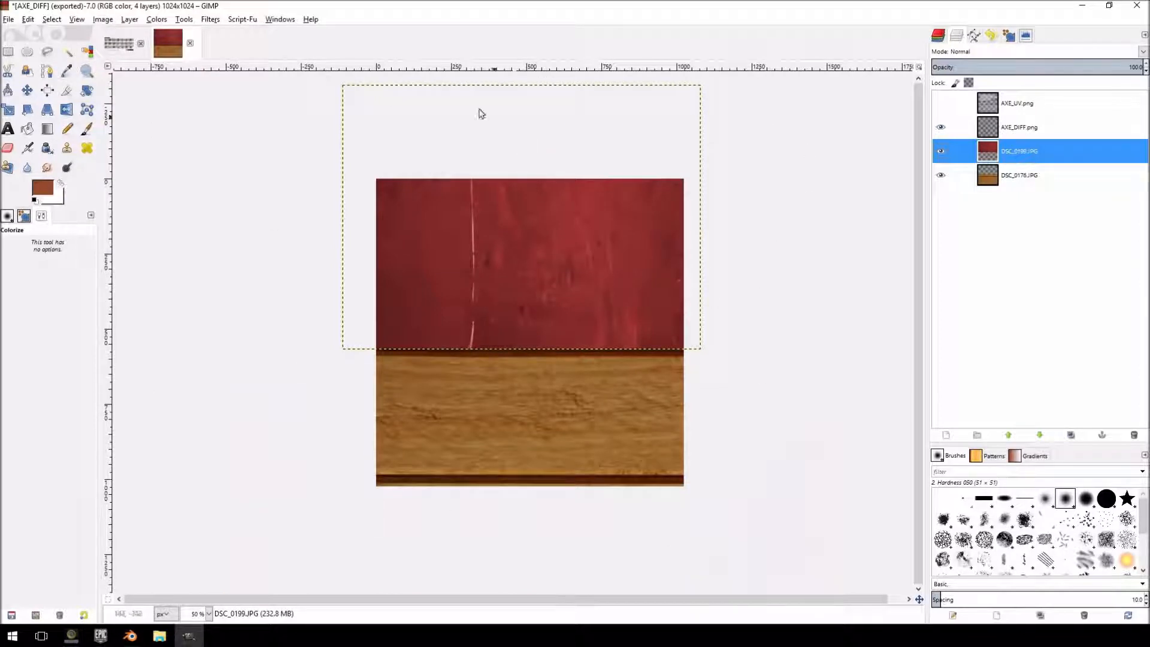
pyautogui.click(1013, 130)
pyautogui.click(1025, 148)
pyautogui.click(8, 20)
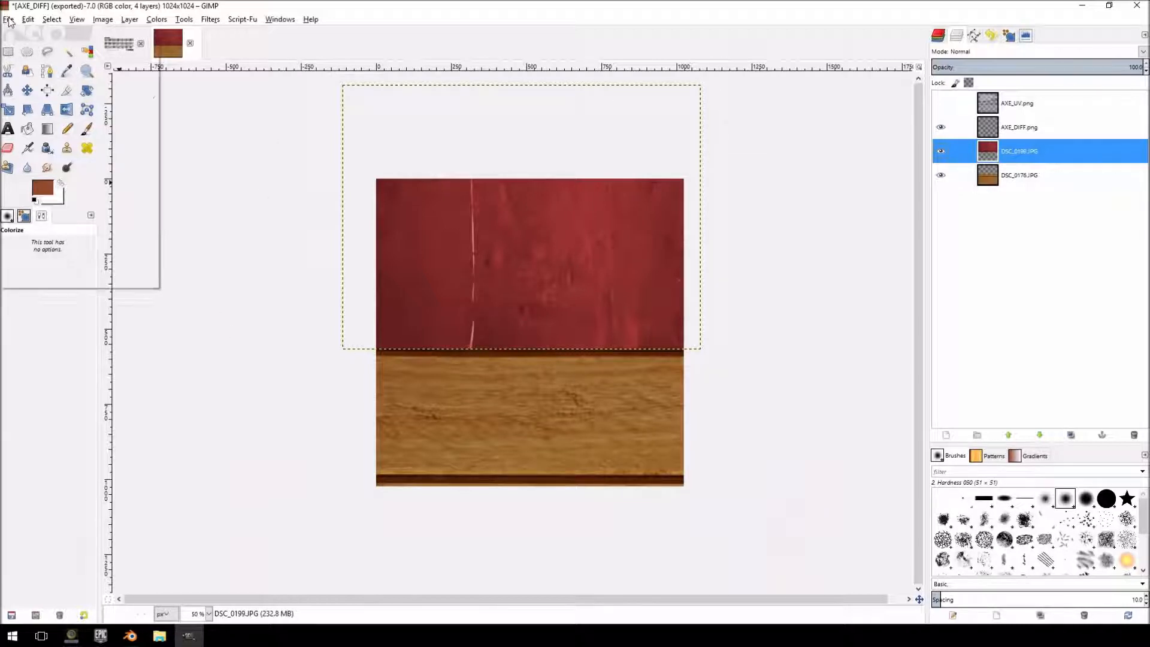
pyautogui.click(34, 54)
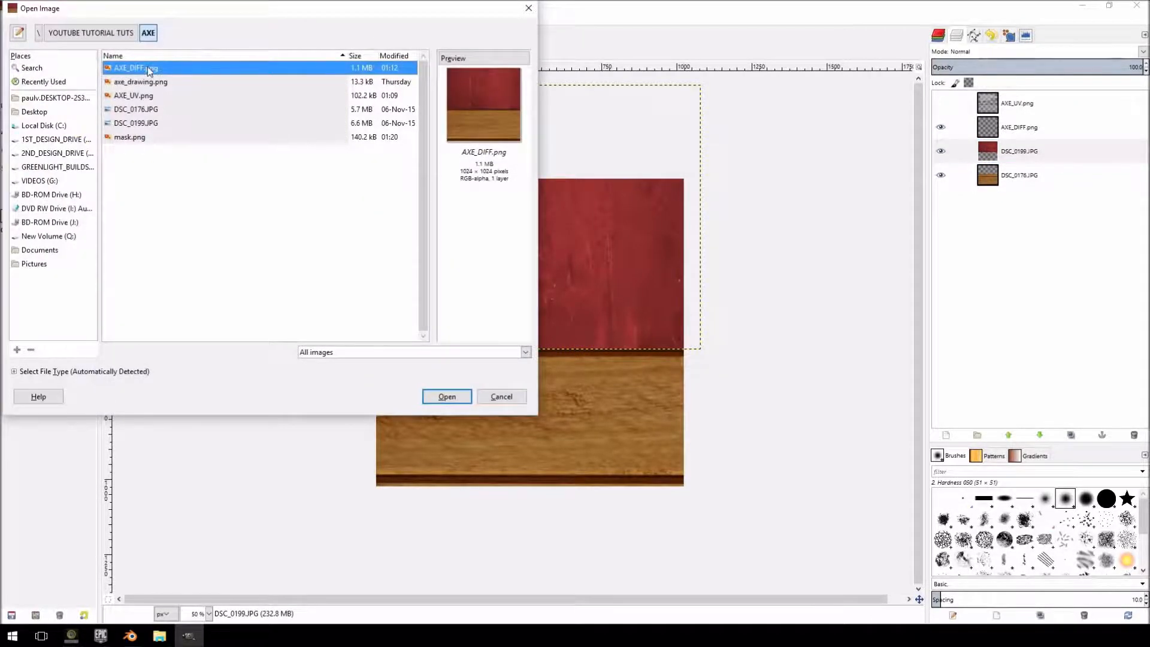
pyautogui.doubleClick(150, 71)
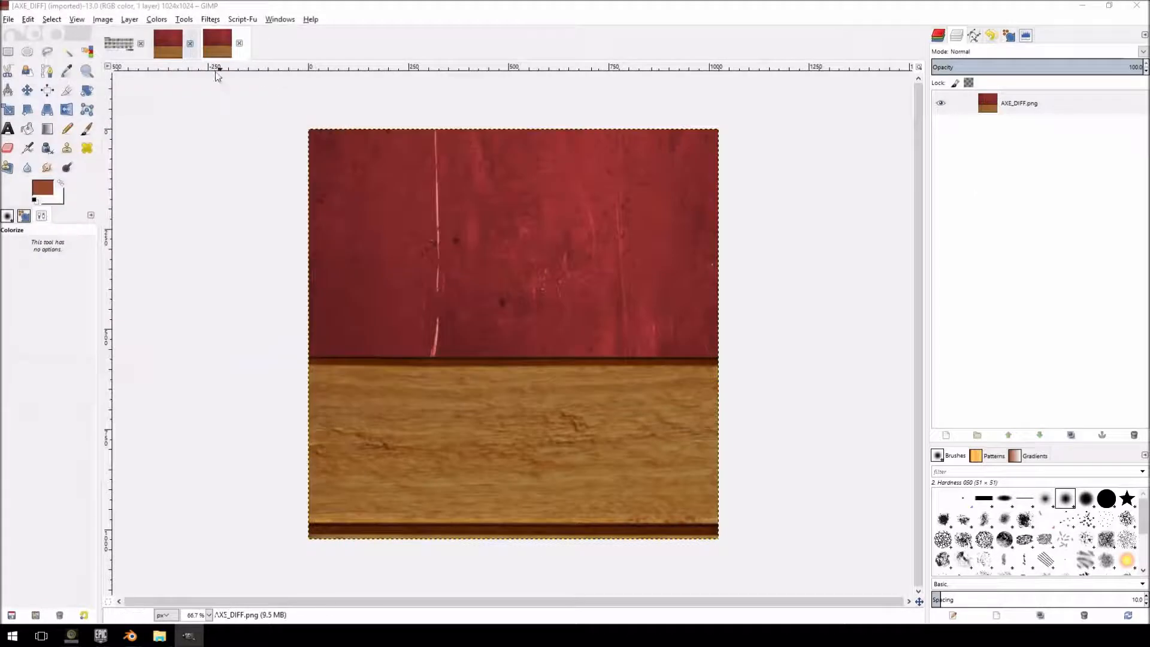
pyautogui.click(997, 112)
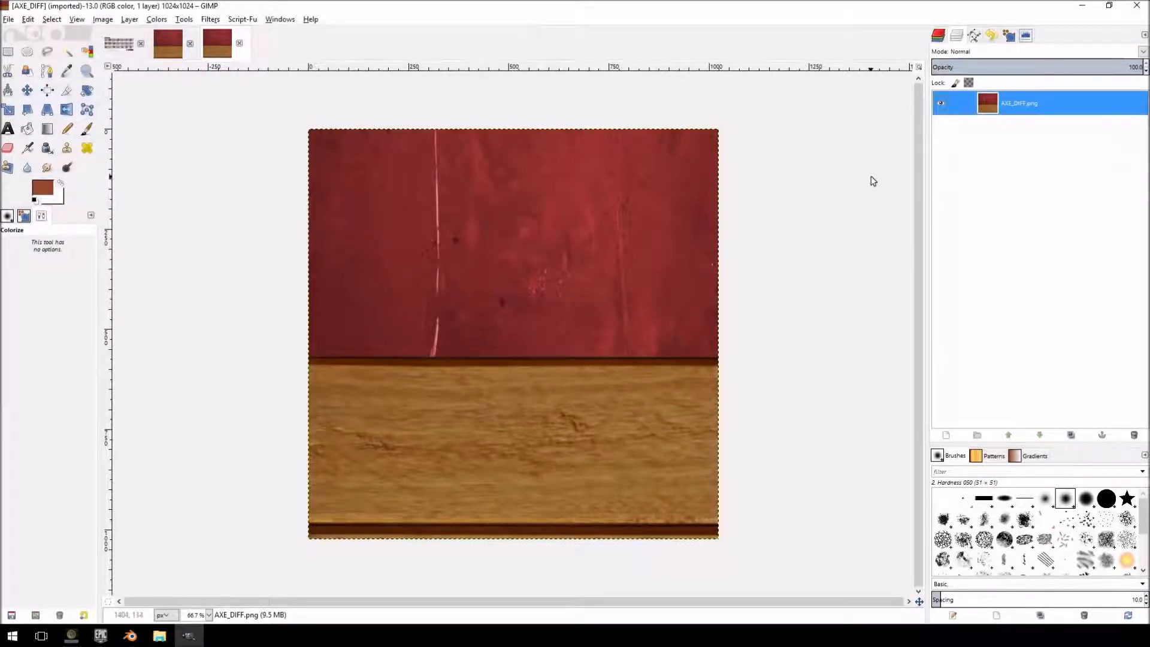
# - Switch to Blender, display the Untitled image in the image editor and save it over its existing file
pyautogui.click(130, 635)
pyautogui.click(654, 560)
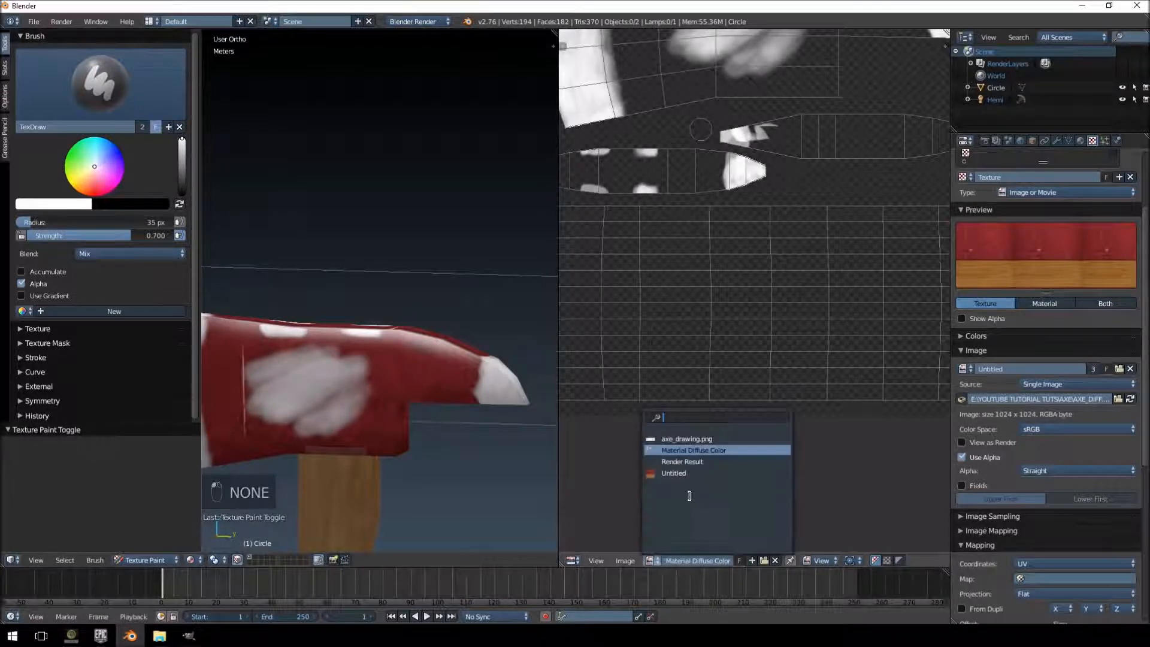
pyautogui.click(682, 473)
pyautogui.scroll(-3, 763, 300)
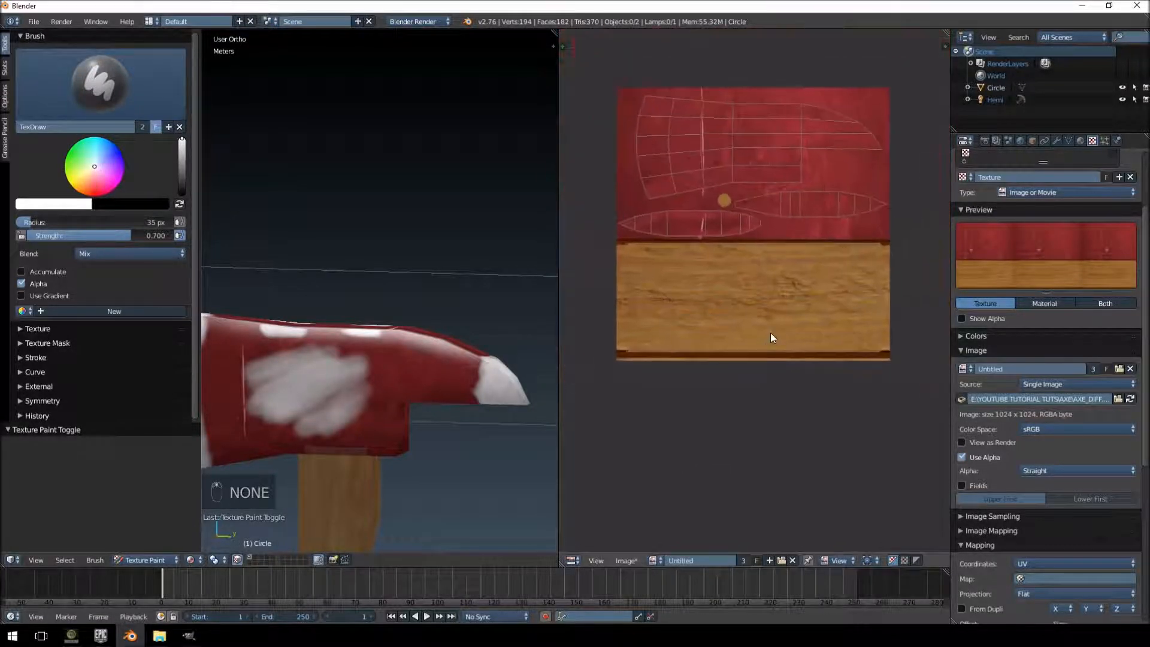
pyautogui.click(626, 560)
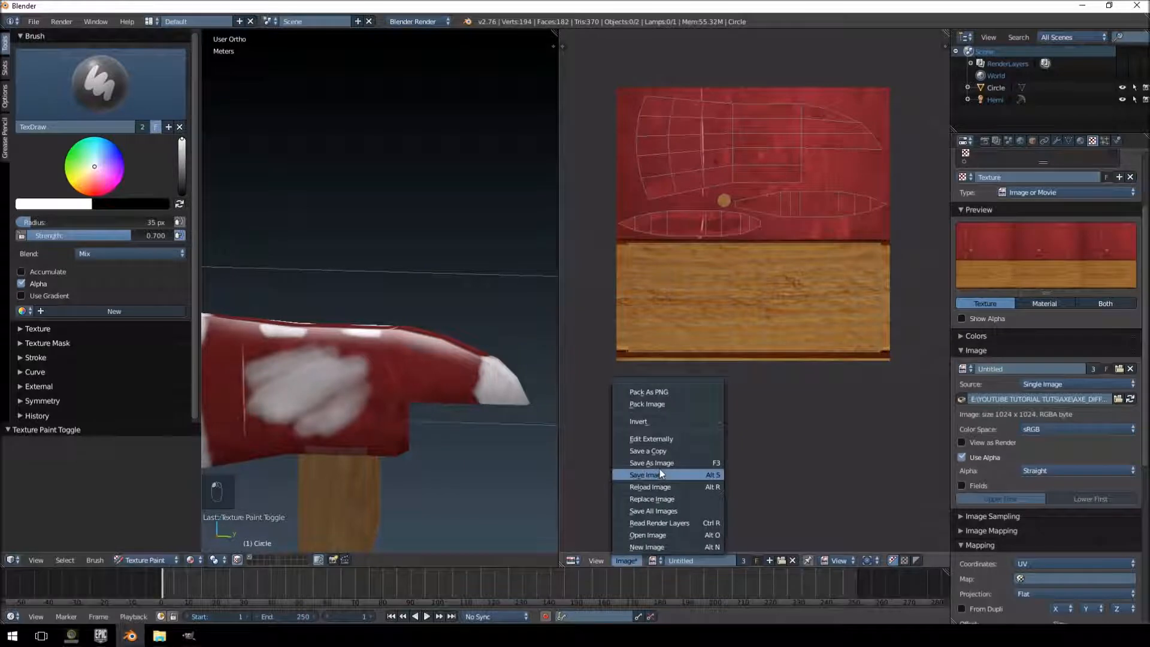
pyautogui.click(661, 475)
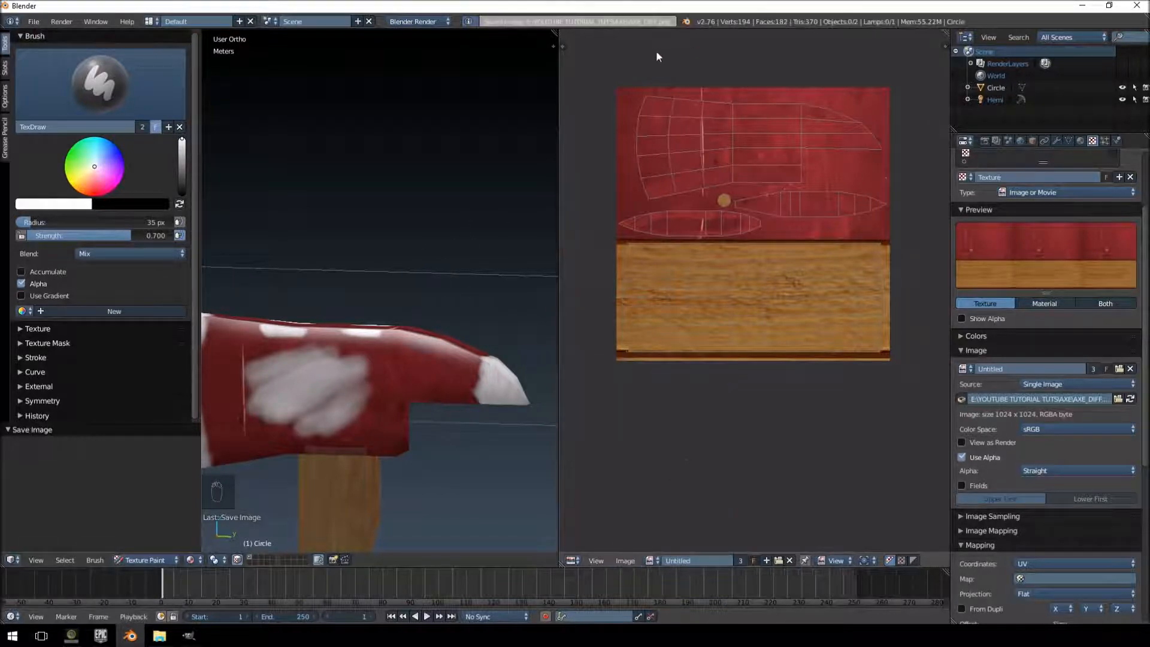
# - Return to GIMP, open the freshly saved AXE_DIFF.png and close the two older versions, discarding their changes
pyautogui.hotkey('alt', 'Tab')
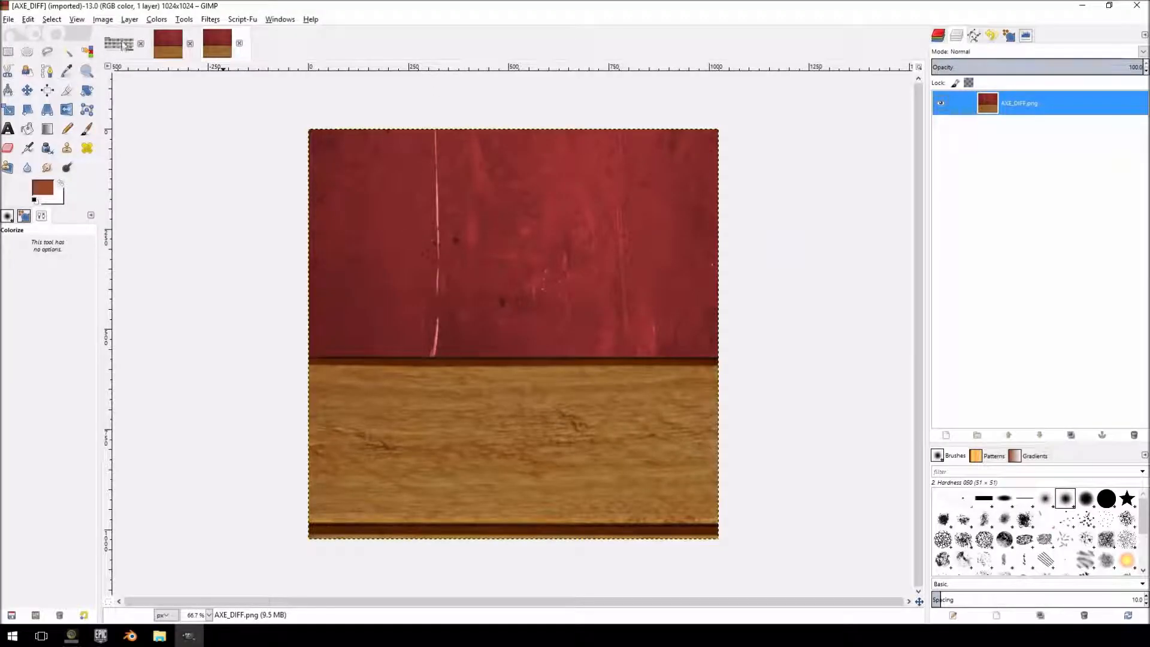
pyautogui.click(9, 19)
pyautogui.click(36, 56)
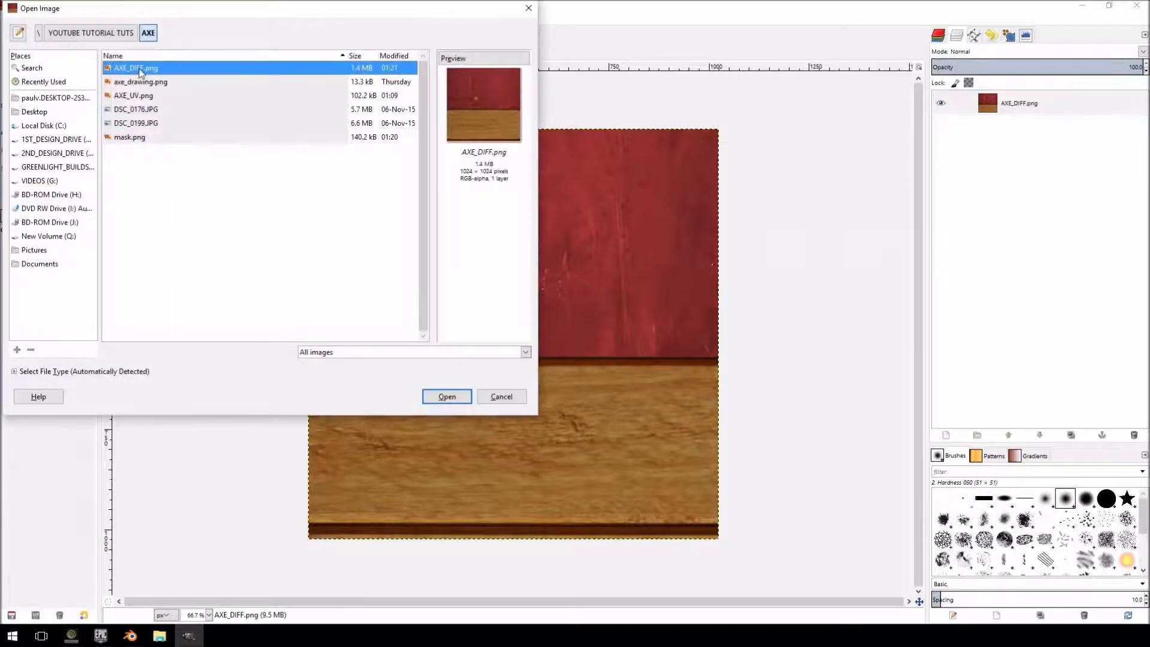
pyautogui.click(447, 397)
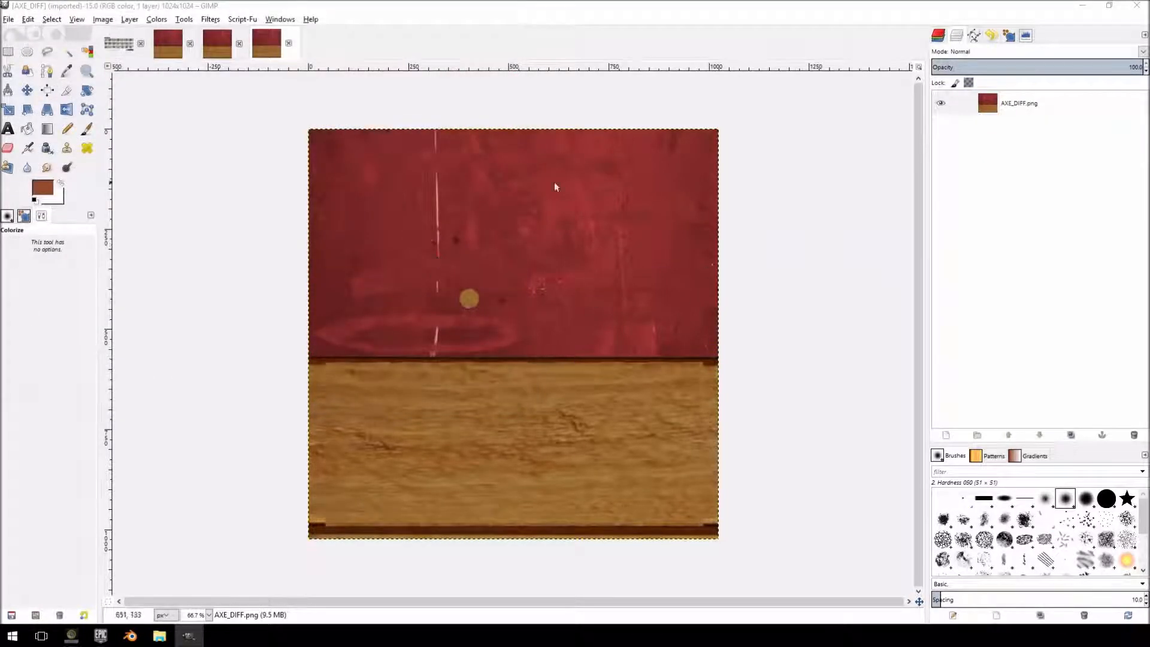
pyautogui.click(239, 44)
pyautogui.click(239, 44)
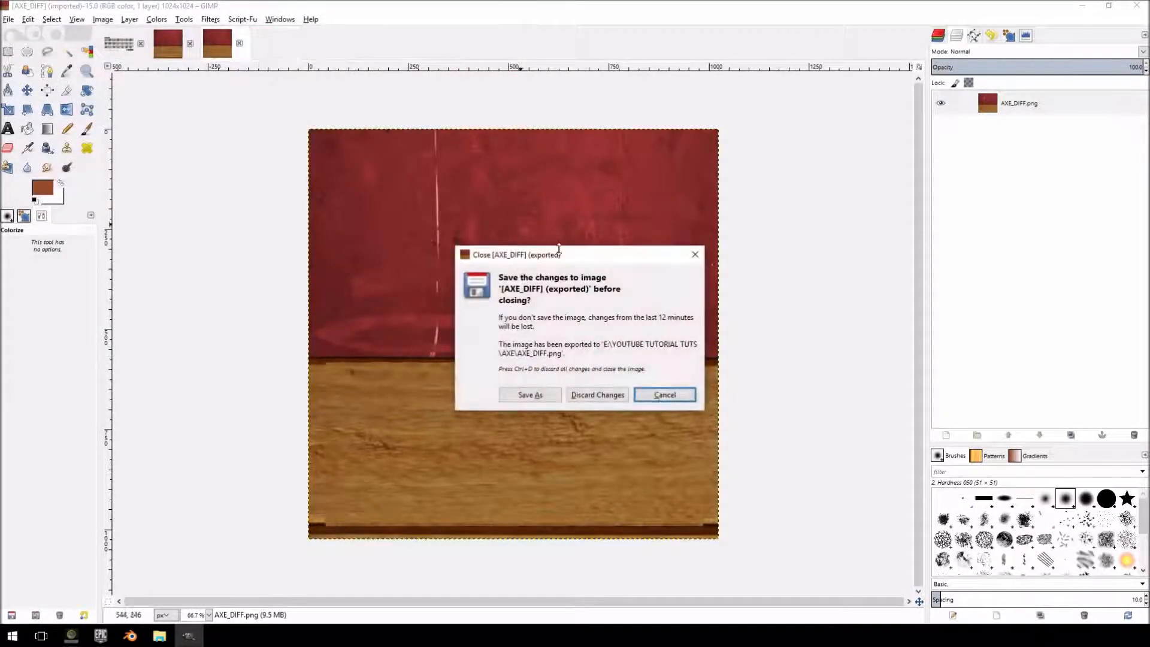
pyautogui.click(595, 396)
# - Add mask.png from the AXE folder as a new layer above AXE_DIFF.png
pyautogui.click(9, 19)
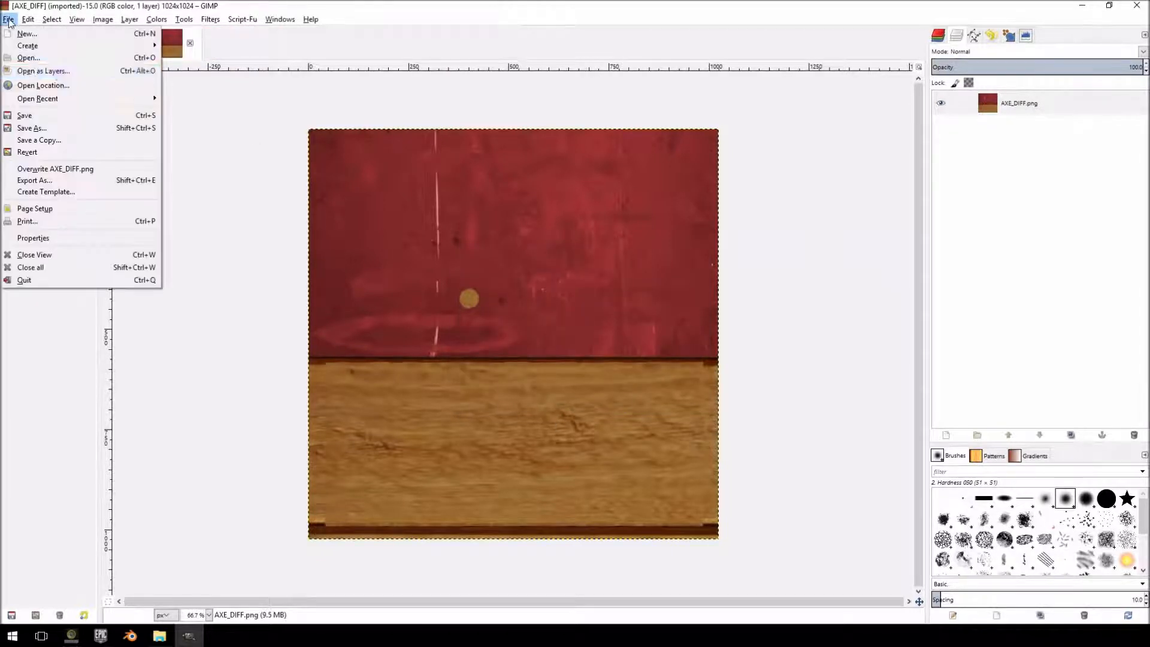
pyautogui.click(36, 71)
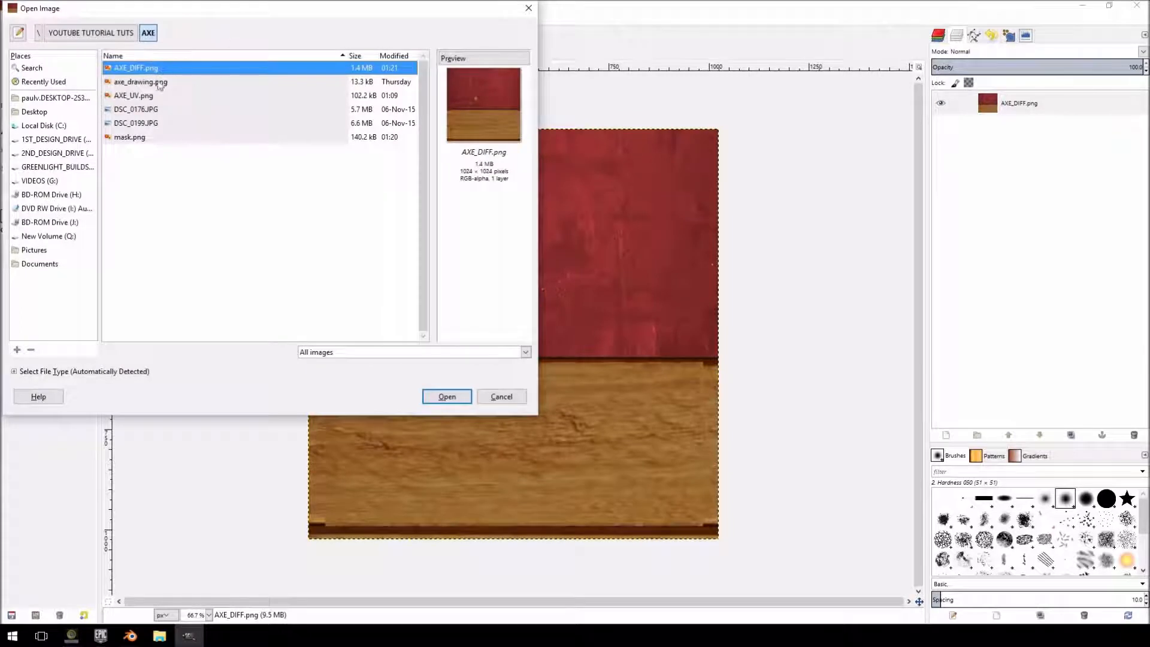
pyautogui.click(132, 137)
pyautogui.click(446, 395)
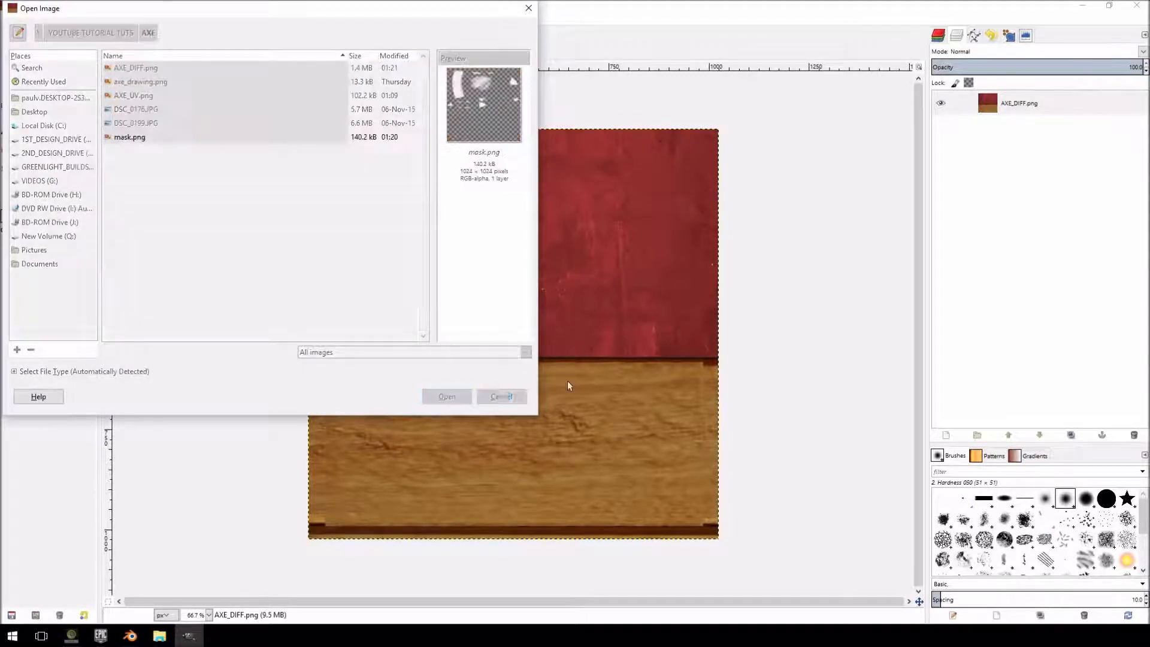
pyautogui.moveTo(810, 174); pyautogui.dragTo(691, 192, button='middle')
# - Duplicate the AXE_DIFF.png layer
pyautogui.click(1033, 127)
pyautogui.rightClick(1012, 131)
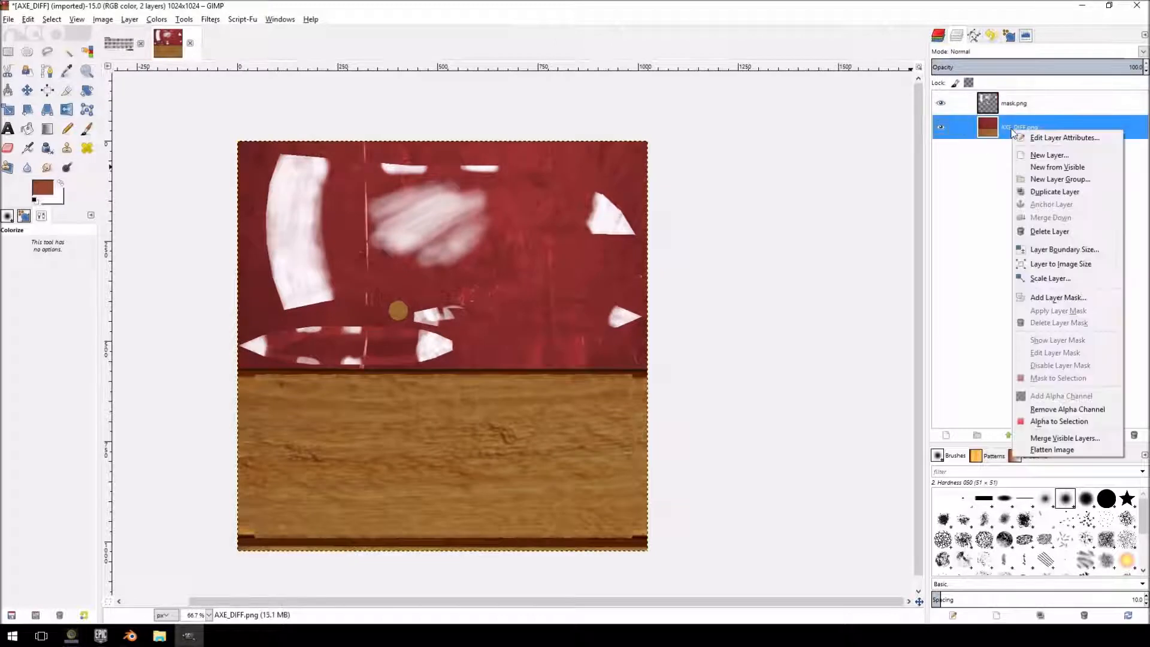
pyautogui.click(992, 148)
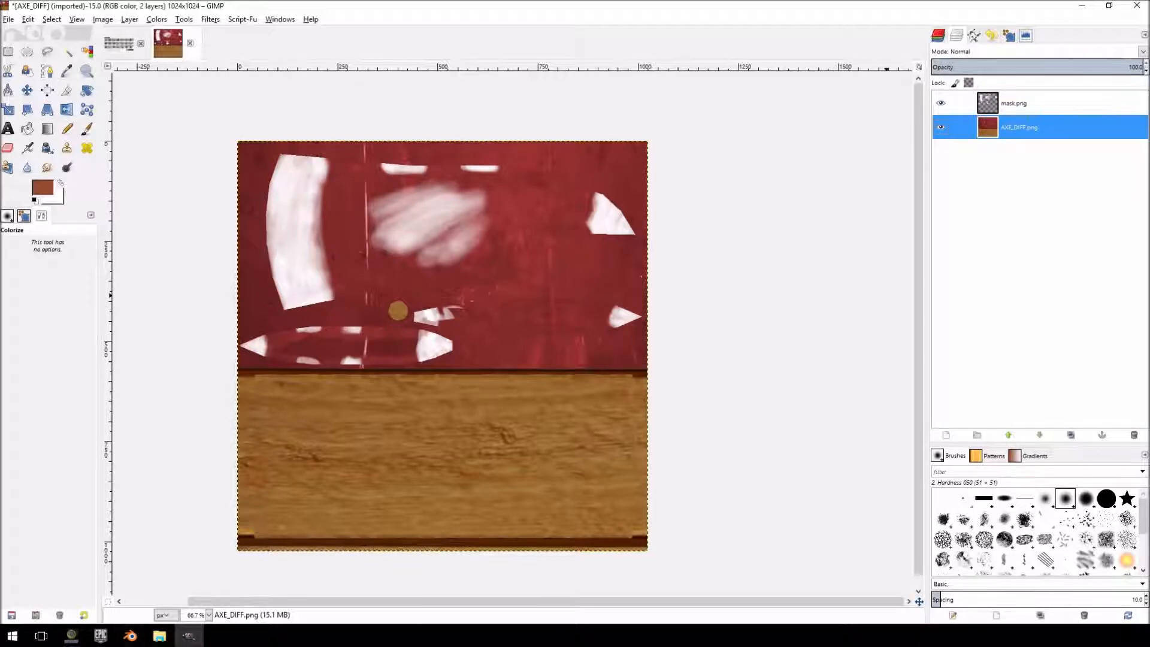
pyautogui.rightClick(997, 135)
pyautogui.click(1056, 193)
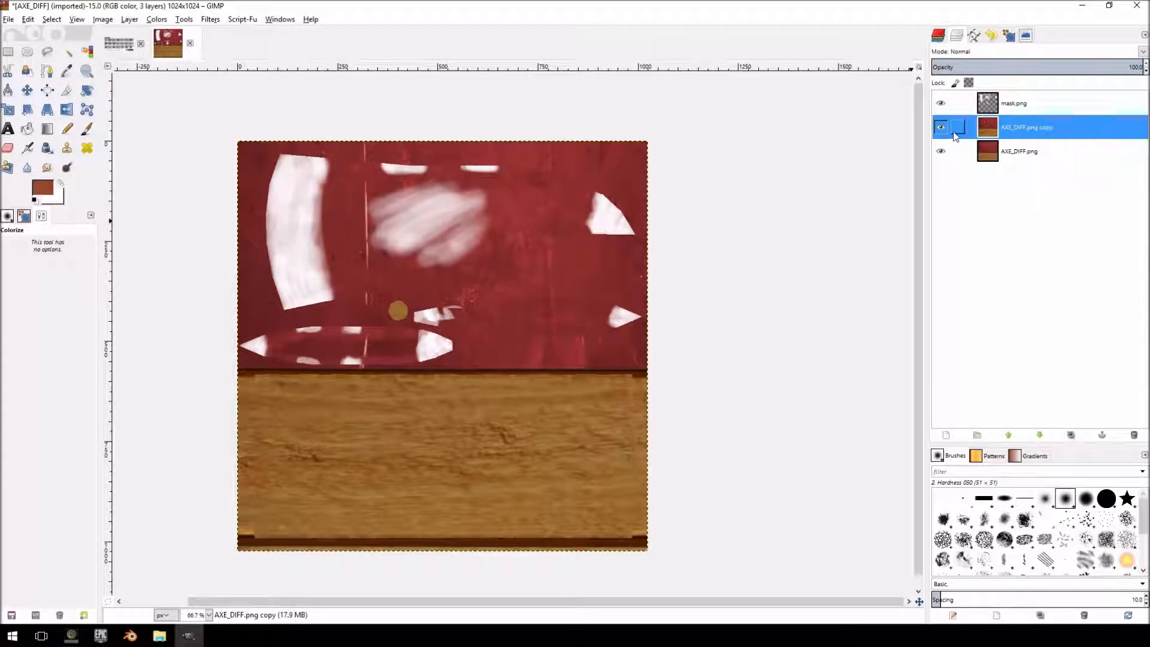
# - Desaturate the duplicated AXE_DIFF.png layer using the Lightness shade of gray
pyautogui.click(129, 19)
pyautogui.click(155, 20)
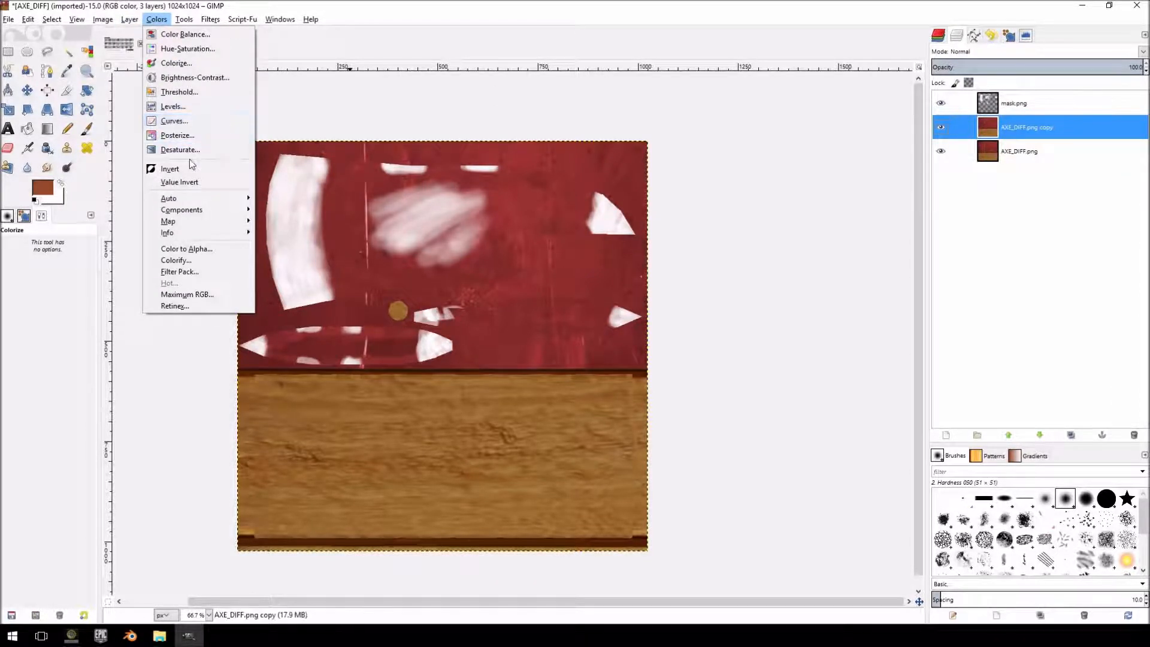
pyautogui.click(206, 152)
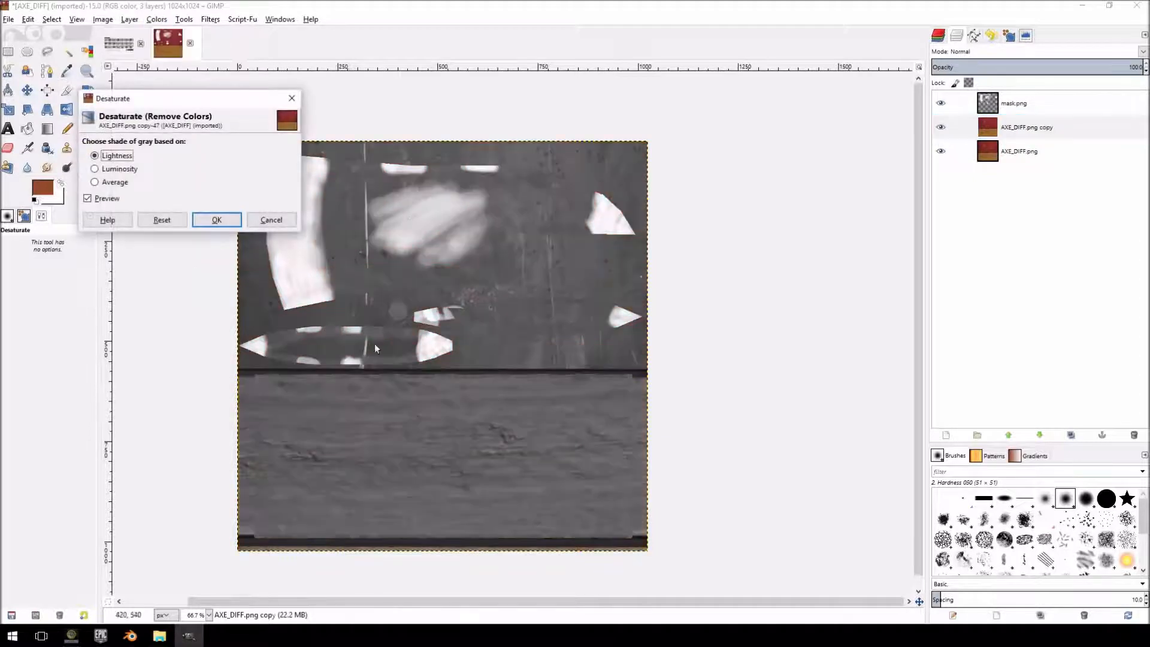
pyautogui.click(222, 218)
# - Adjust the gray copy's Levels to an input gamma of 0.27 and a high input of 104
pyautogui.click(148, 20)
pyautogui.click(173, 106)
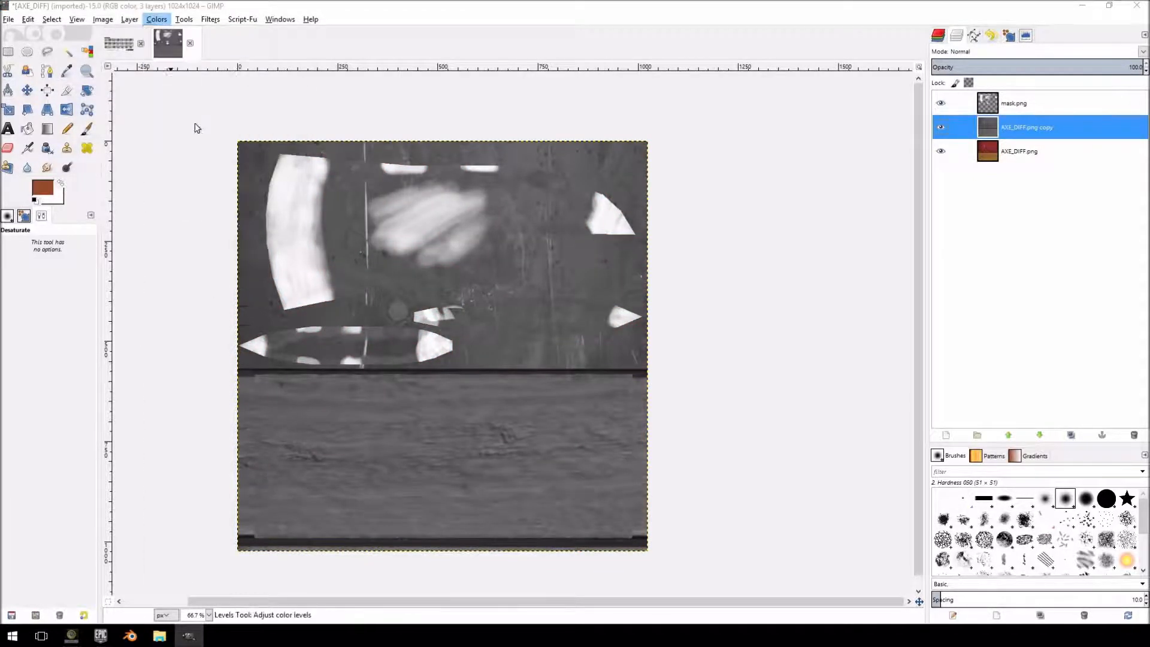
pyautogui.moveTo(319, 315)
pyautogui.mouseDown()
pyautogui.moveTo(356, 317)
pyautogui.moveTo(287, 317)
pyautogui.moveTo(300, 317)
pyautogui.mouseUp()
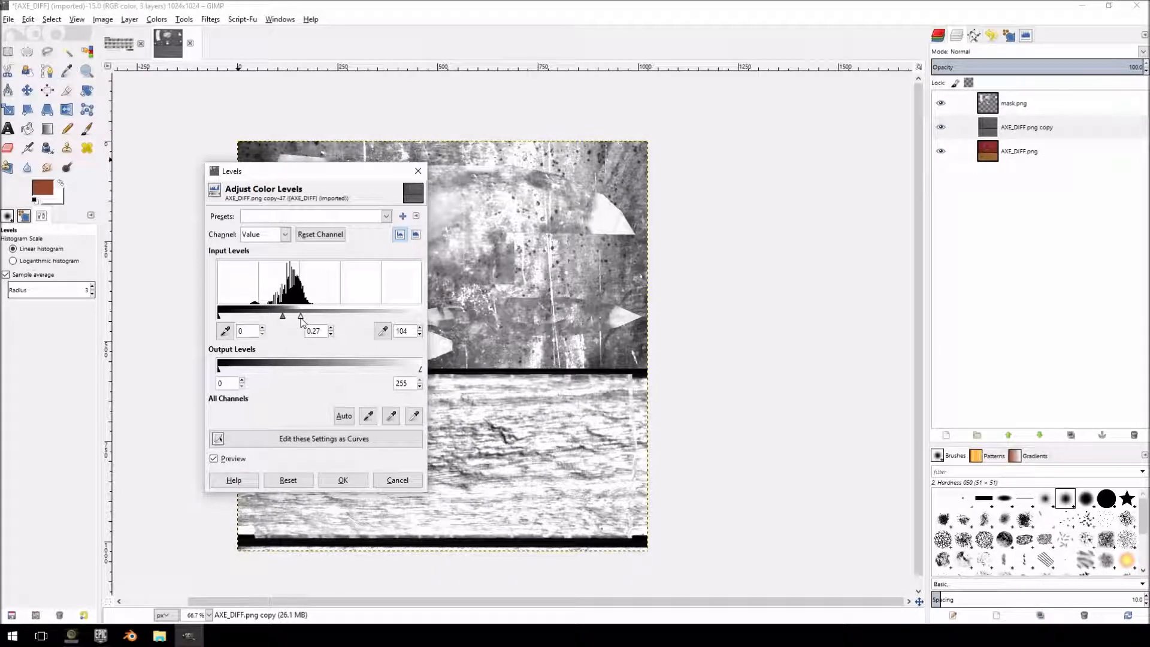
pyautogui.click(342, 480)
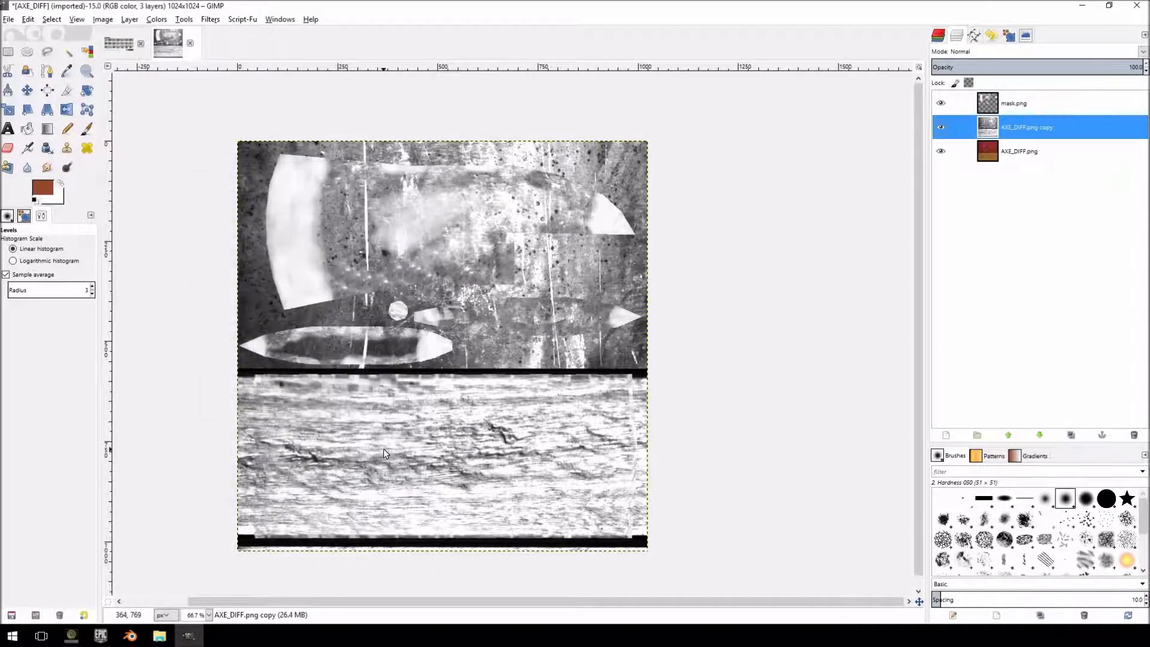
# - Add a Black (full transparency) layer mask to the AXE_DIFF.png copy layer
pyautogui.click(982, 111)
pyautogui.click(1010, 129)
pyautogui.rightClick(1011, 135)
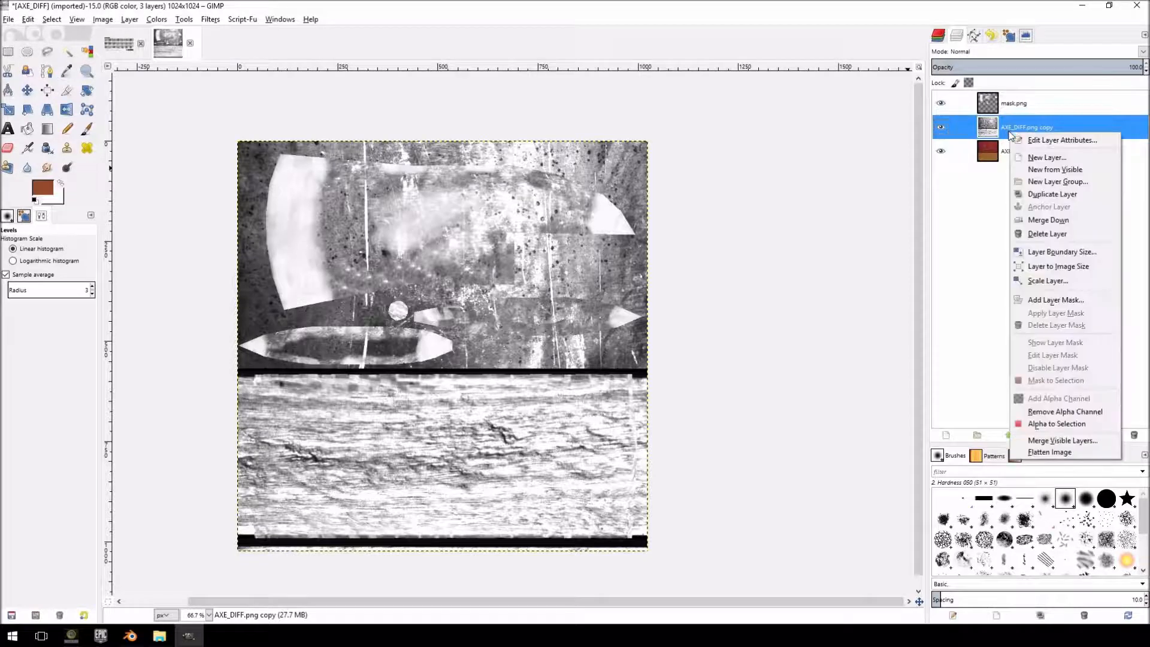
pyautogui.click(1055, 300)
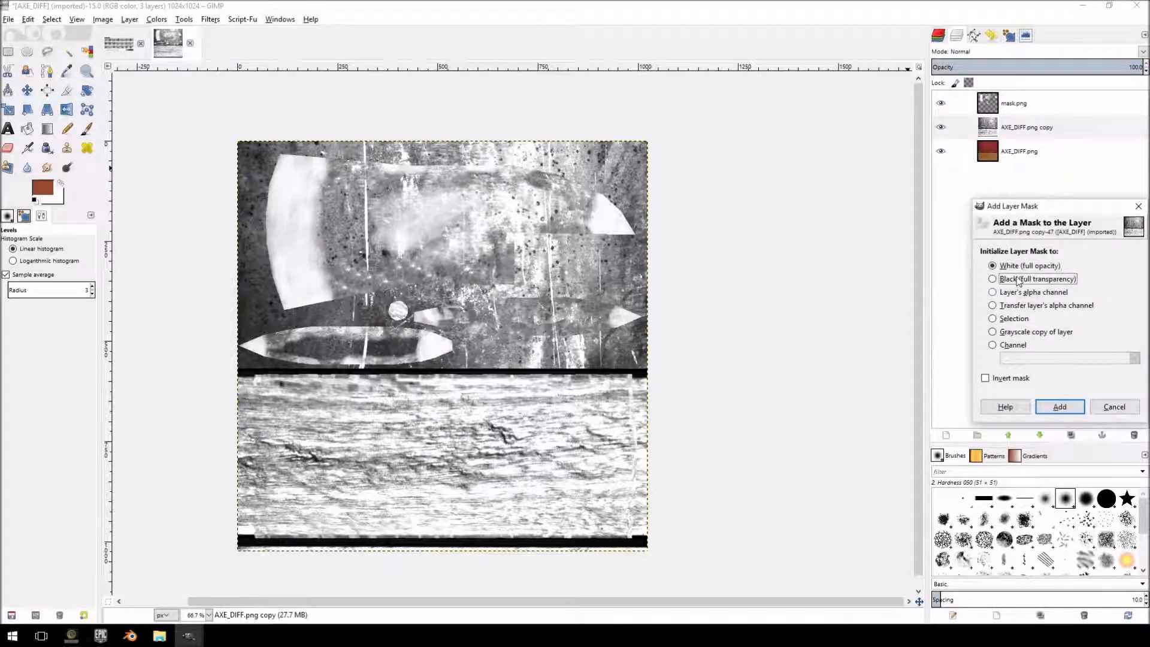
pyautogui.click(1060, 408)
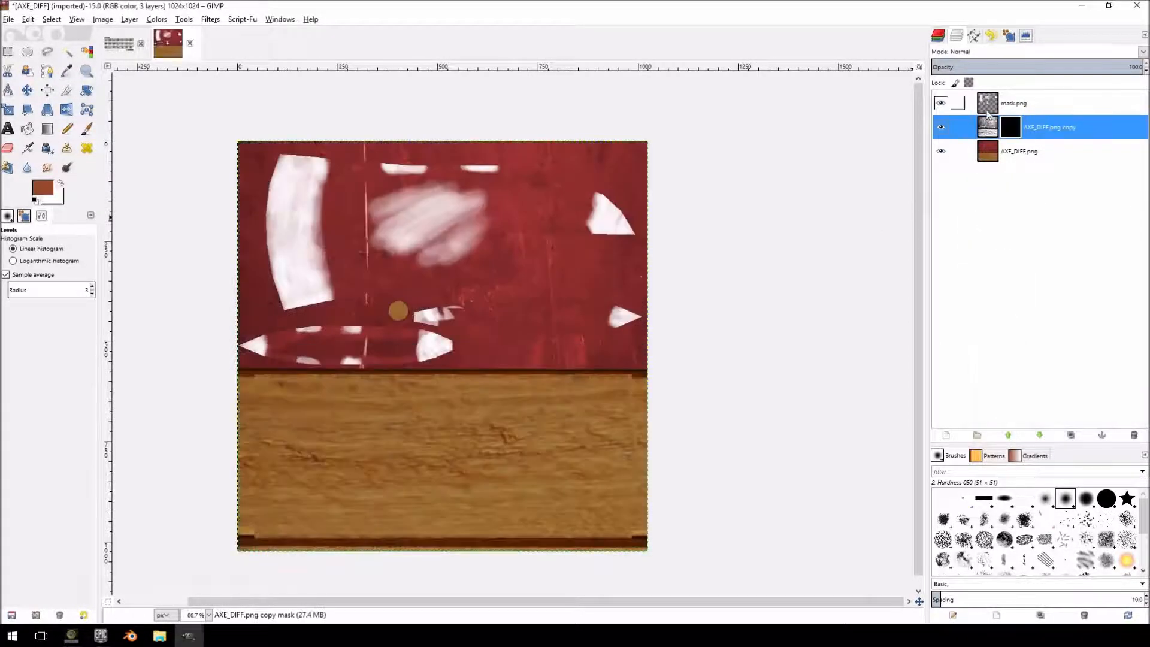
# - Copy the mask.png layer's content, paste it into the AXE_DIFF.png copy's layer mask, and hide the mask.png layer
pyautogui.click(982, 108)
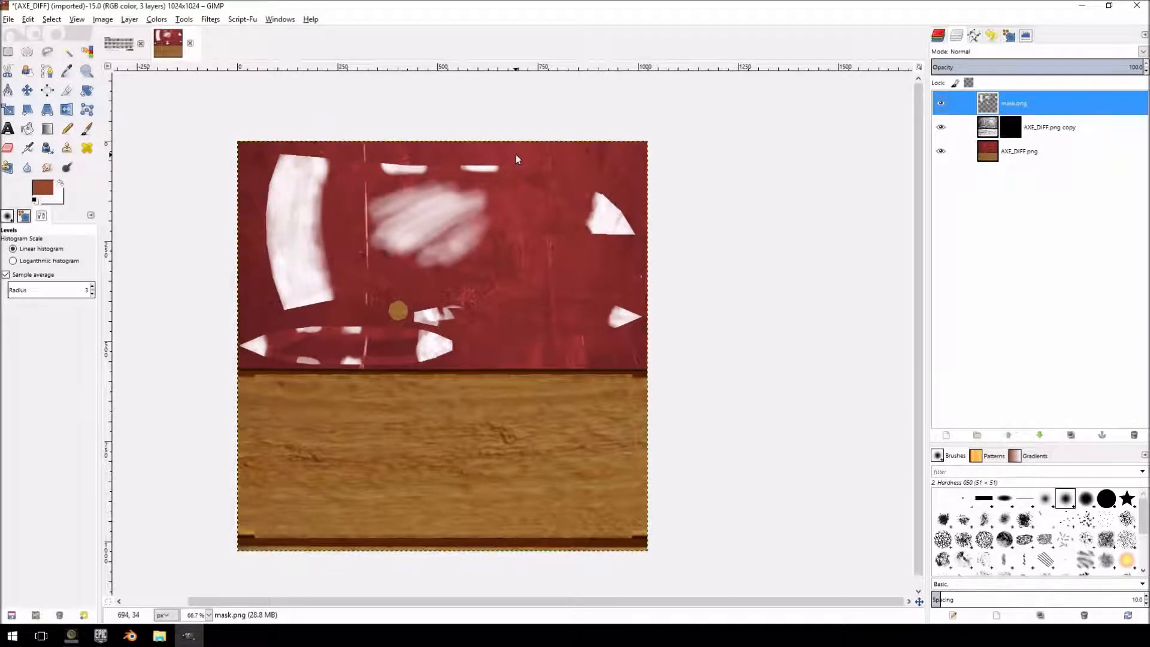
pyautogui.doubleClick(991, 103)
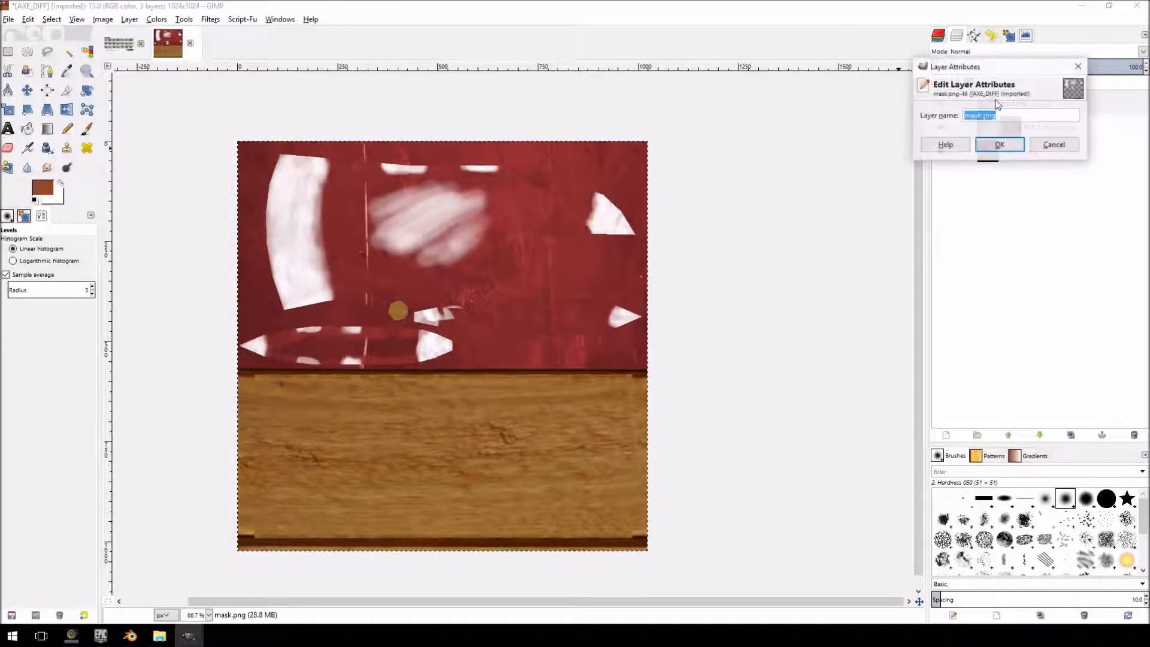
pyautogui.click(1054, 144)
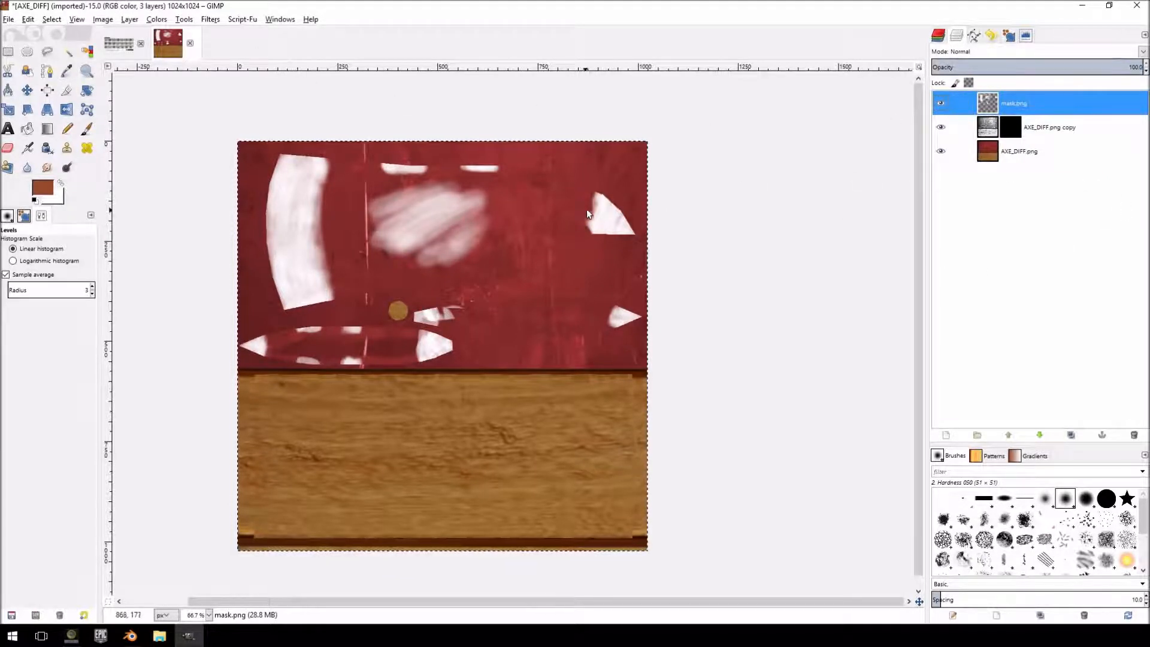
pyautogui.hotkey('ctrl', 'c')
pyautogui.click(1012, 129)
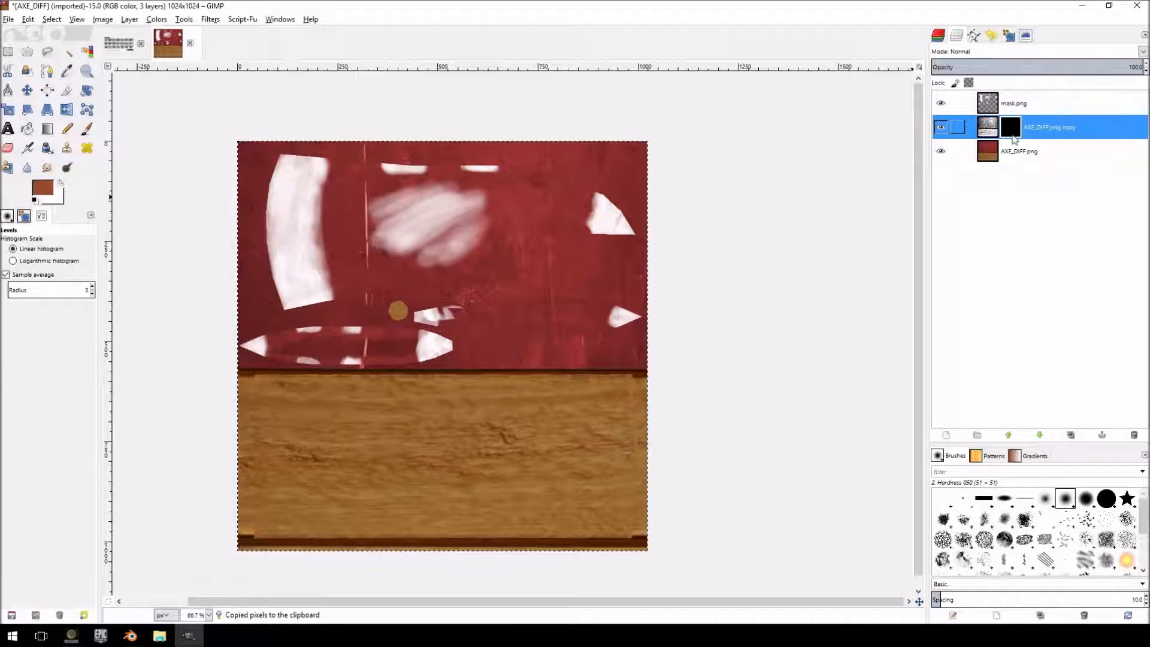
pyautogui.hotkey('ctrl', 'v')
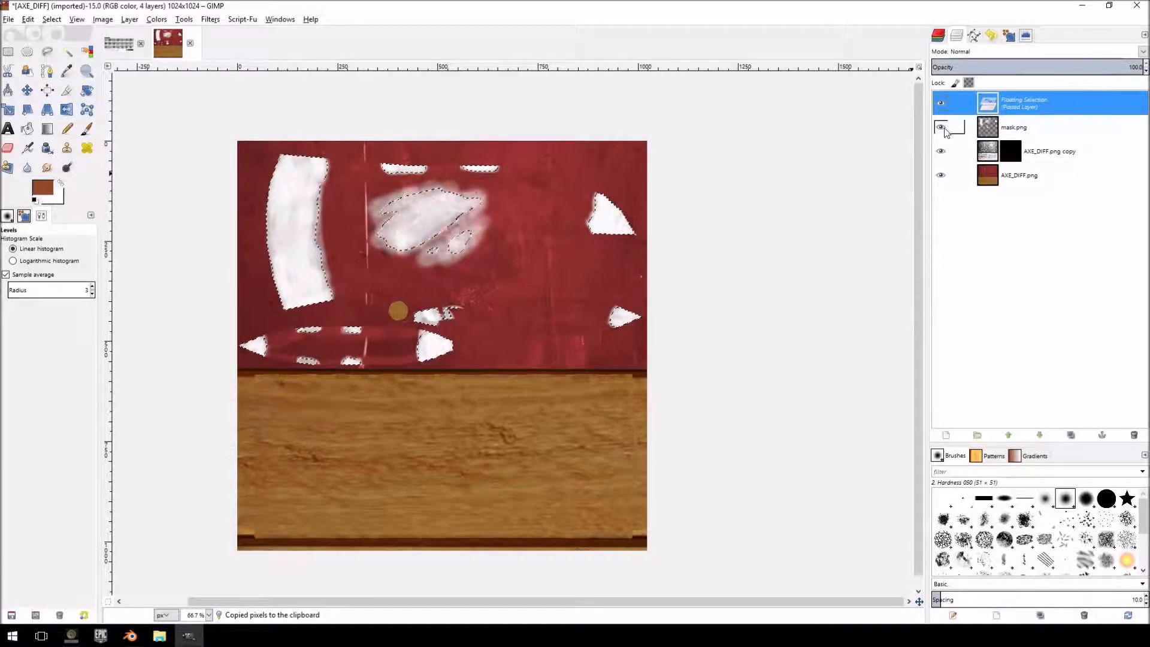
pyautogui.click(941, 128)
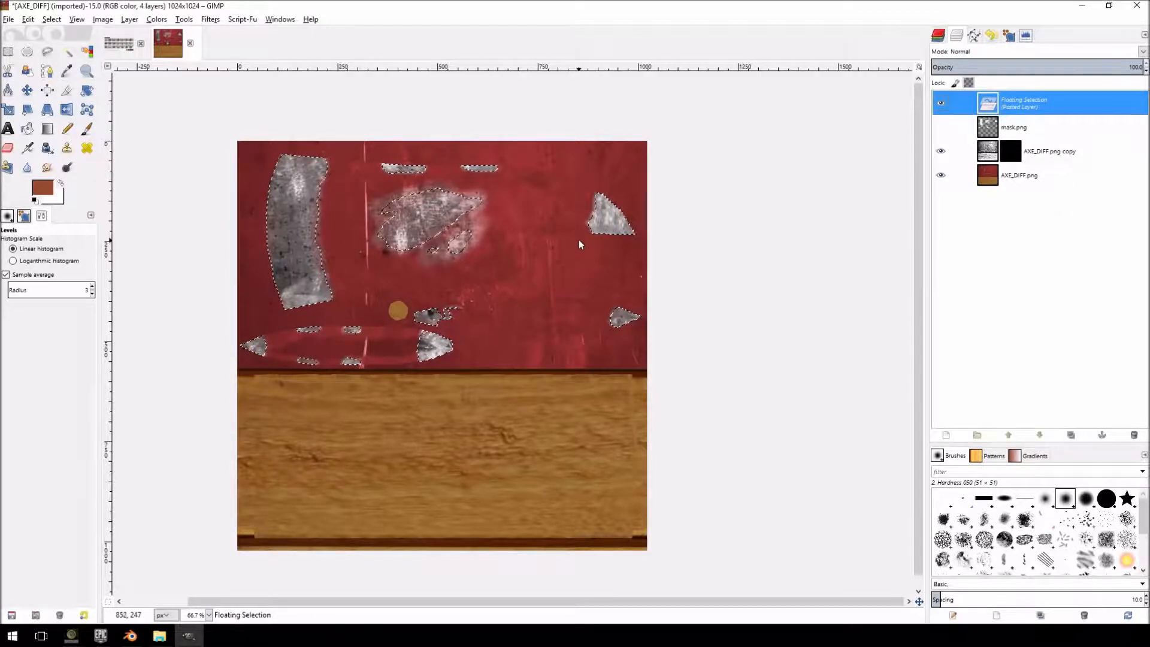
pyautogui.hotkey('shift', 'd')
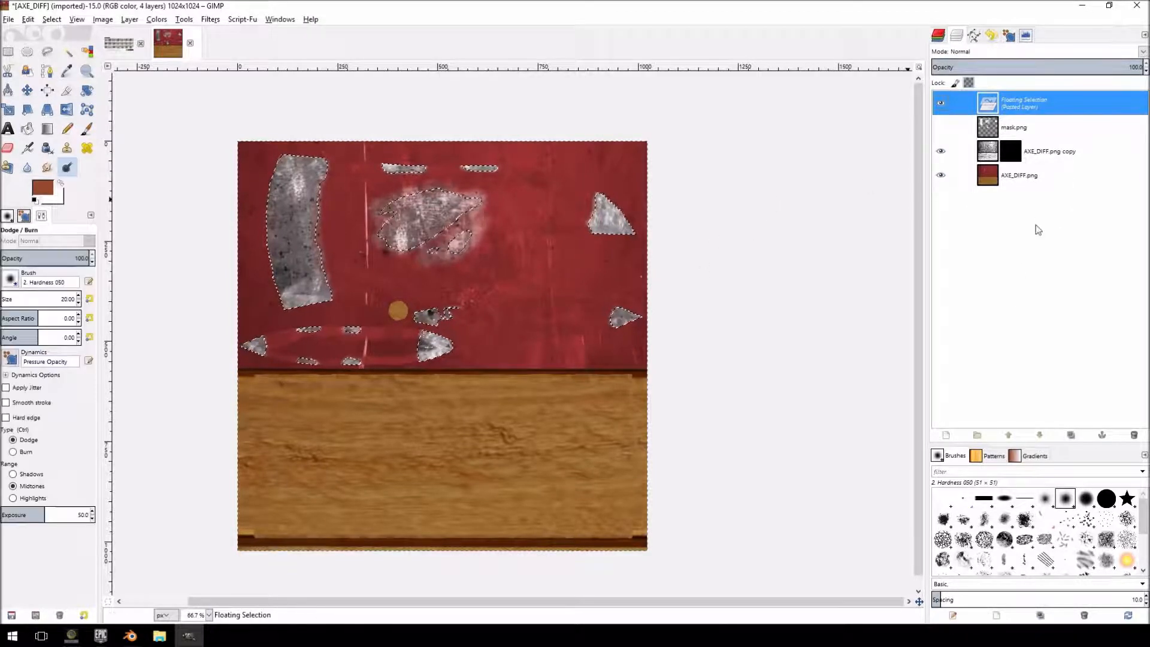
pyautogui.rightClick(1028, 112)
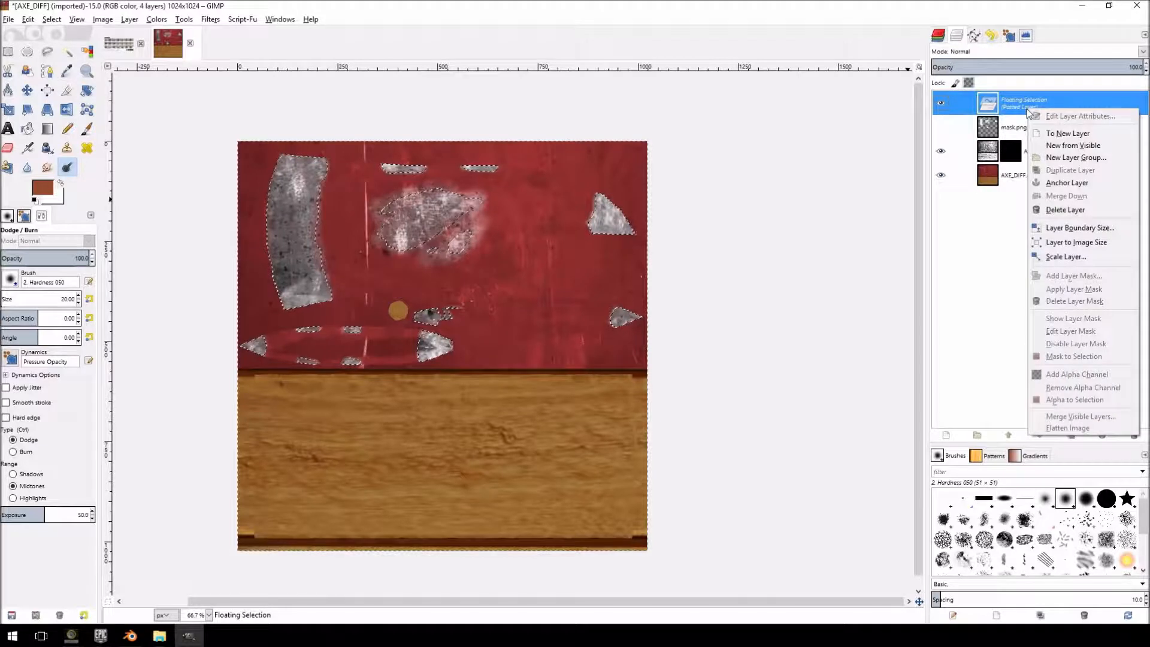
pyautogui.click(1018, 147)
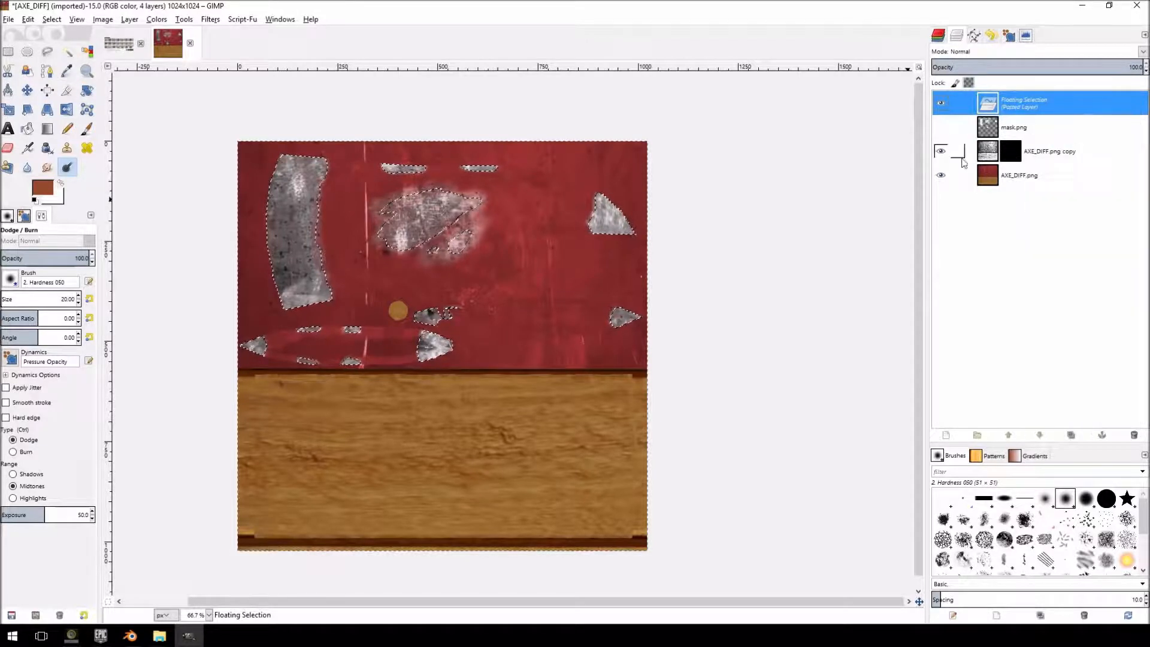
pyautogui.rightClick(1020, 102)
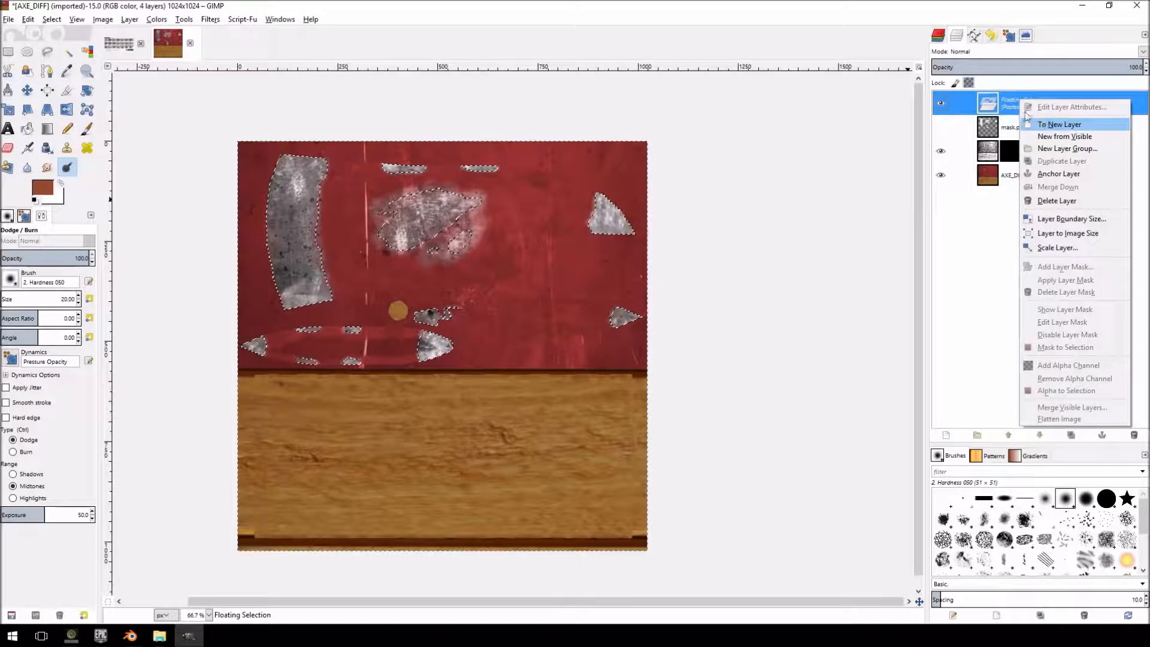
pyautogui.click(838, 139)
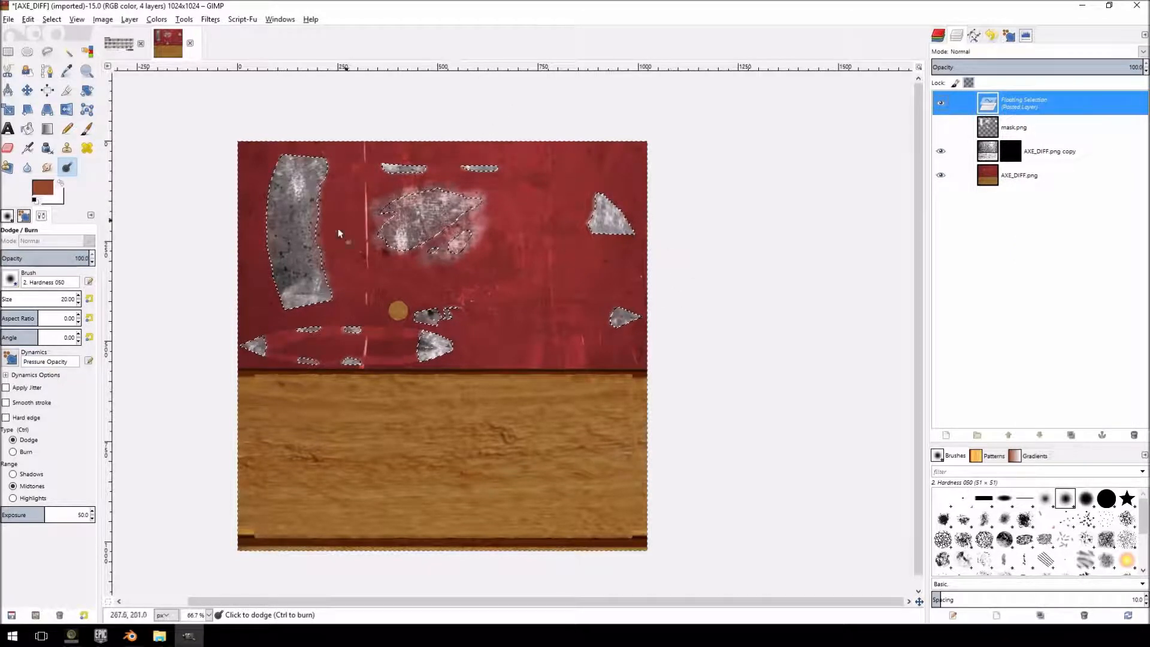
# - Overwrite AXE_DIFF.png with the masked texture, then switch to Blender and reload the Untitled texture image
pyautogui.click(8, 19)
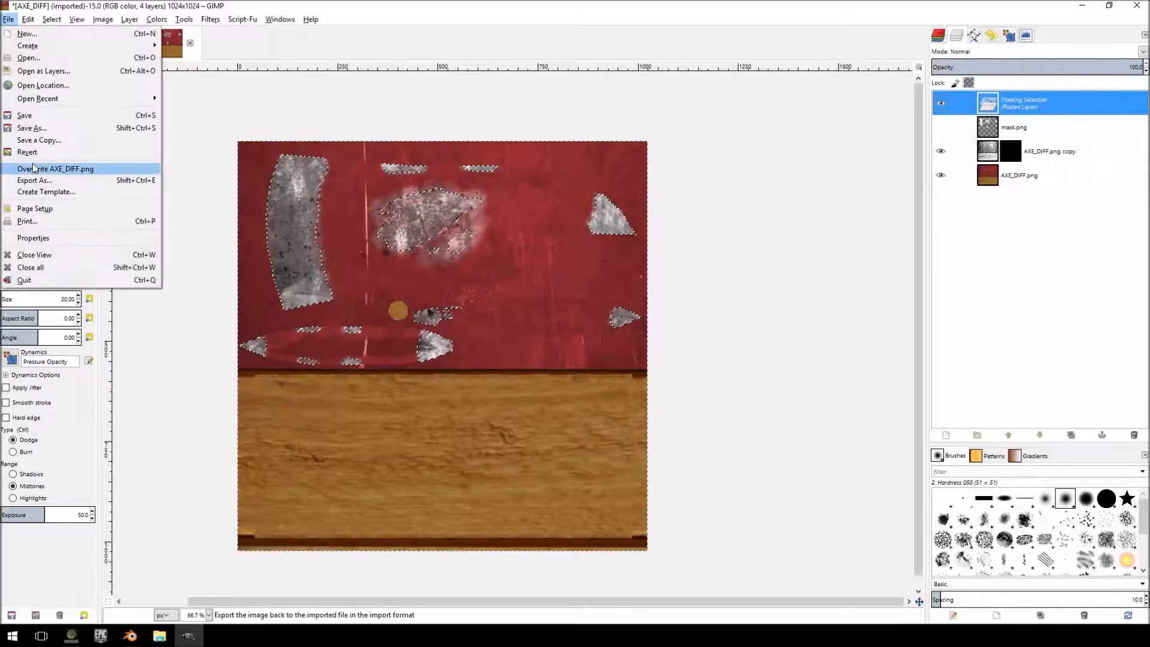
pyautogui.click(150, 174)
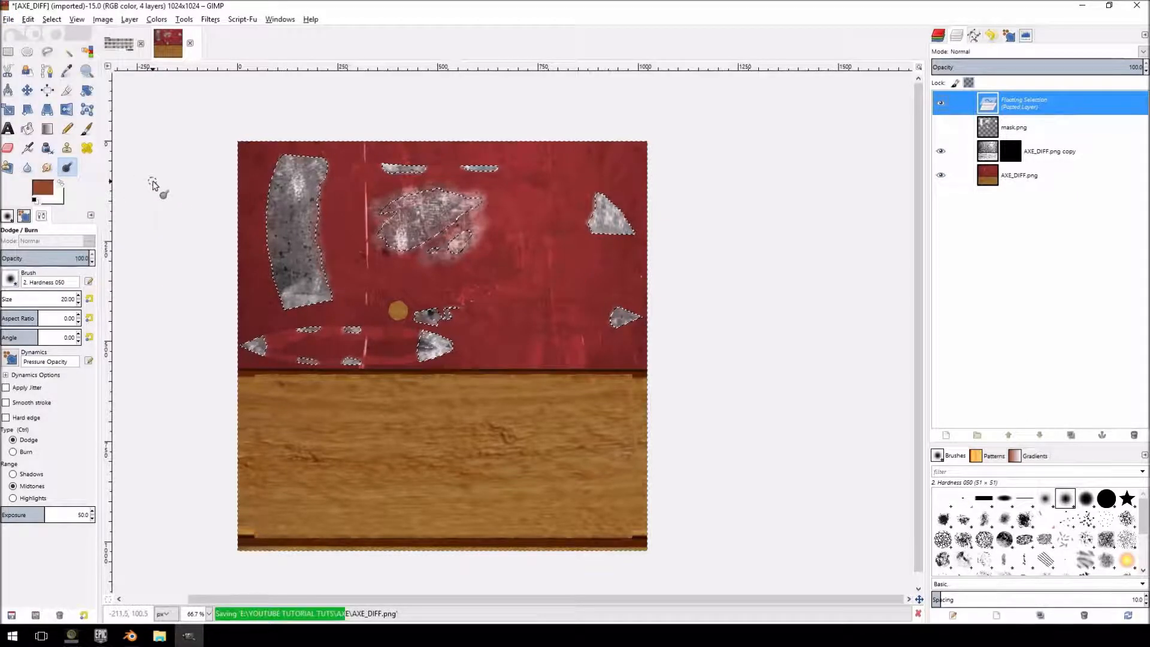
pyautogui.click(129, 636)
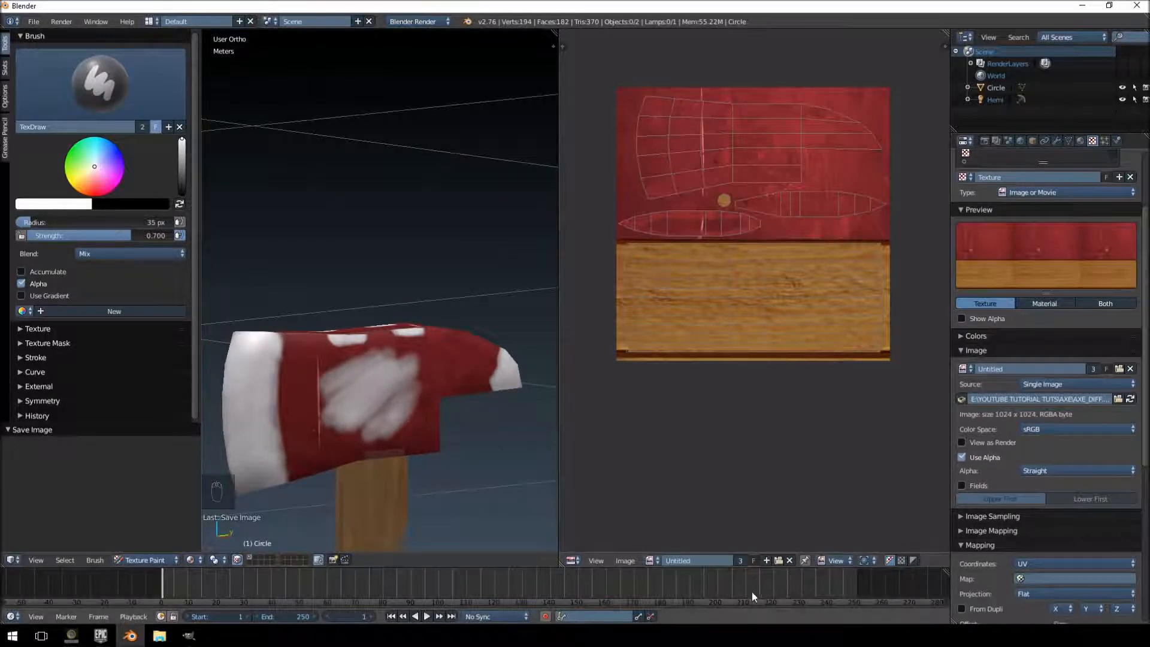
pyautogui.click(1129, 399)
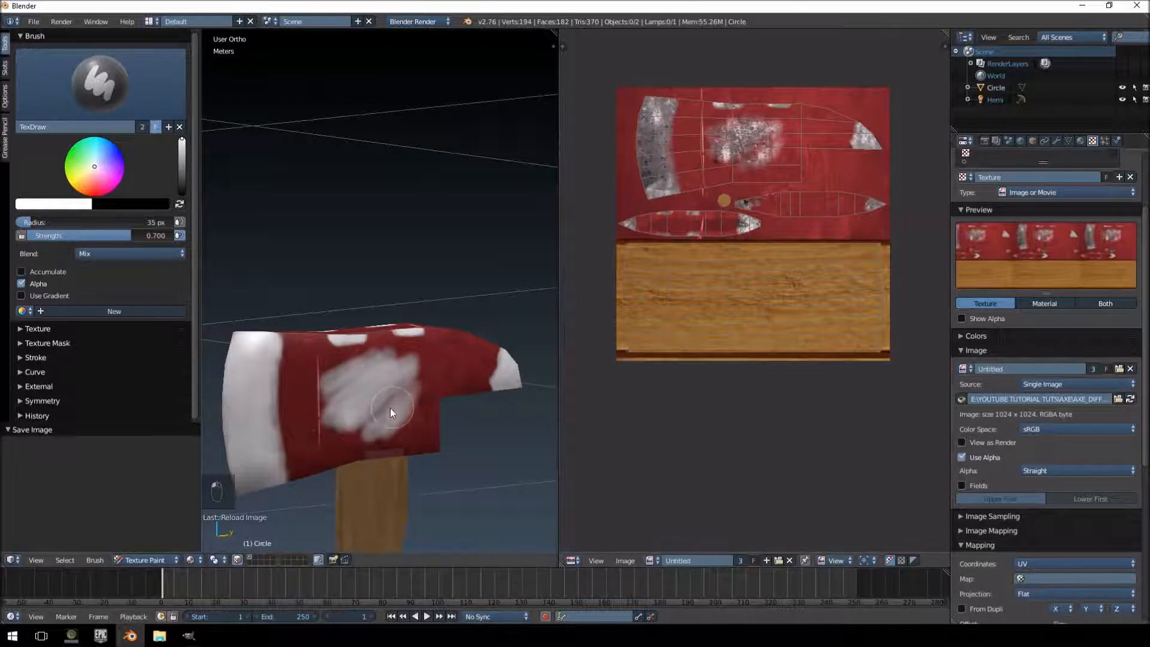
# - Disable the Material Diffuse Color paint slot so the axe displays only the Untitled texture
pyautogui.click(5, 68)
pyautogui.click(178, 115)
pyautogui.press('Tab')
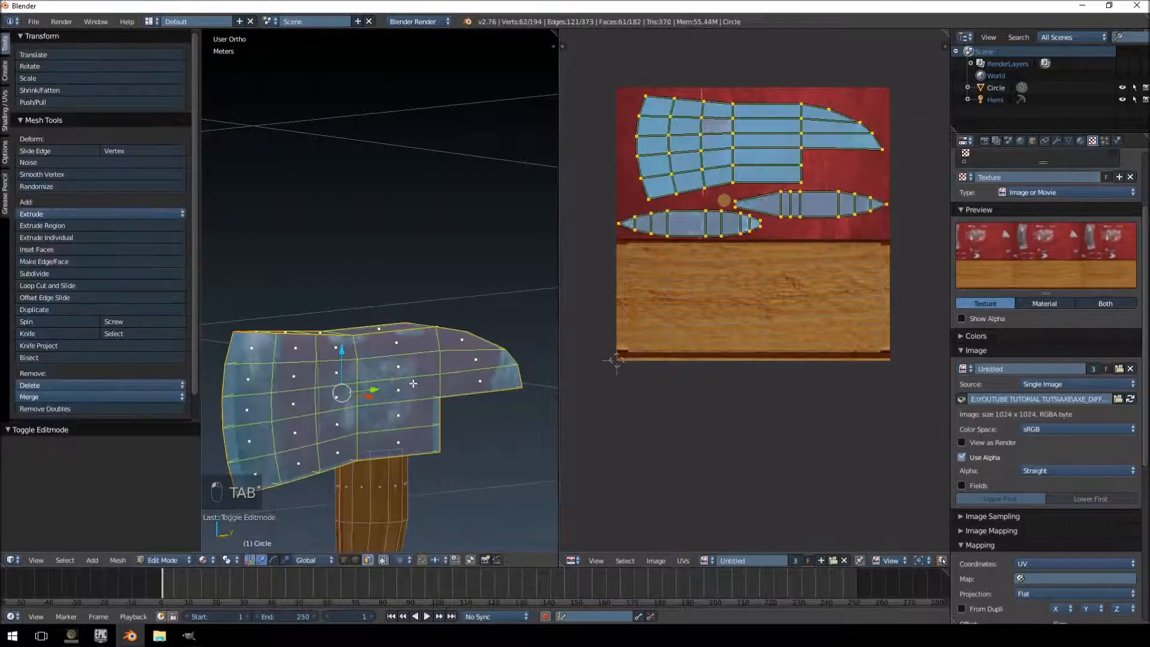
pyautogui.press('Tab')
# - Examine the worn-metal texture on the axe head's blade, cheeks and upper edge from both sides
pyautogui.scroll(3, 473, 242)
pyautogui.scroll(2, 473, 243)
pyautogui.moveTo(478, 249); pyautogui.dragTo(498, 269, button='middle')
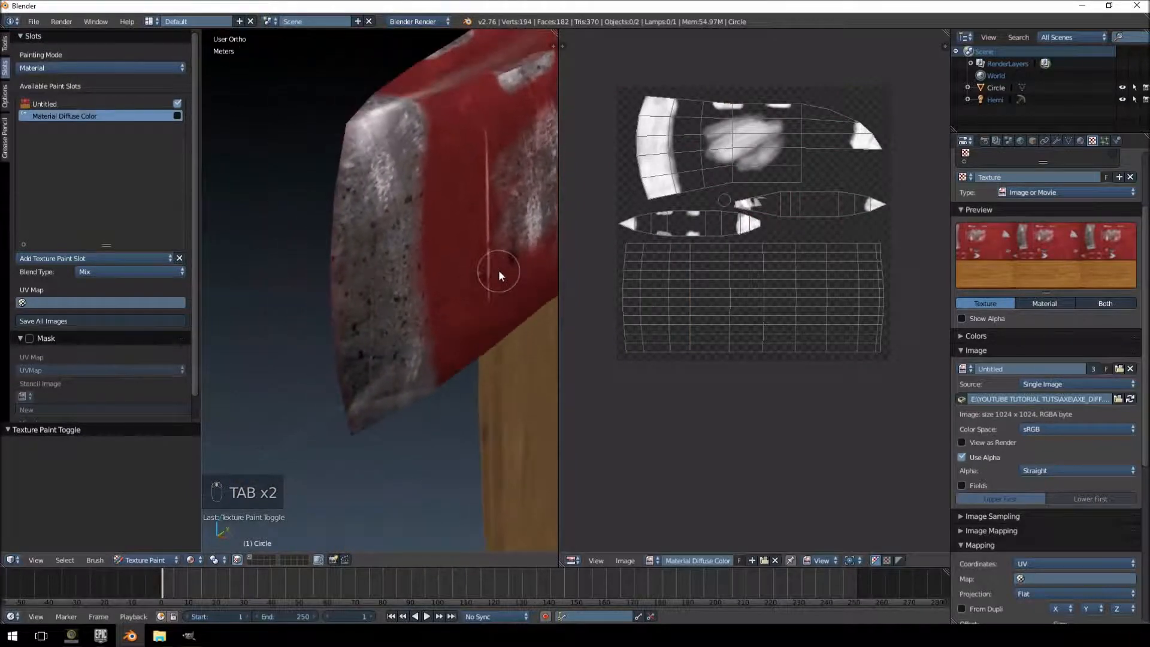
pyautogui.scroll(3, 411, 301)
pyautogui.moveTo(411, 301); pyautogui.dragTo(213, 289, button='middle')
pyautogui.scroll(-1, 192, 289)
pyautogui.scroll(-5, 329, 236)
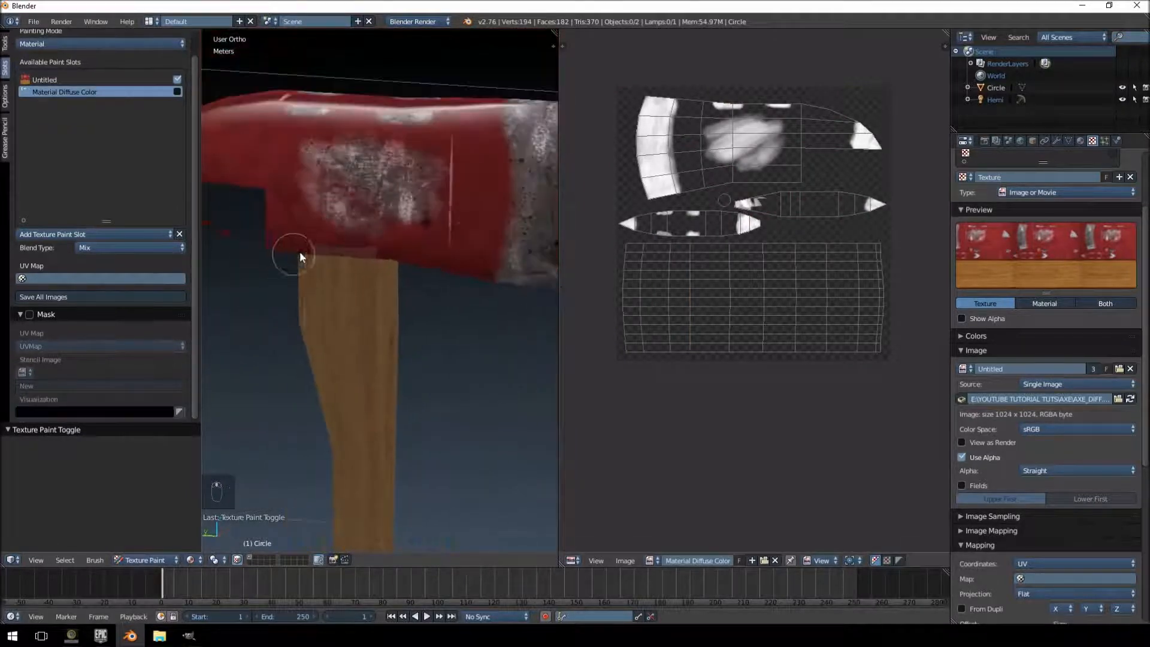
pyautogui.moveTo(319, 213); pyautogui.dragTo(500, 269, button='middle')
pyautogui.scroll(2, 403, 258)
pyautogui.moveTo(404, 262)
pyautogui.mouseDown(button='middle')
pyautogui.moveTo(353, 305)
pyautogui.moveTo(423, 264)
pyautogui.moveTo(406, 298)
pyautogui.moveTo(348, 310)
pyautogui.moveTo(407, 287)
pyautogui.moveTo(404, 257)
pyautogui.moveTo(470, 264)
pyautogui.moveTo(515, 289)
pyautogui.moveTo(441, 257)
pyautogui.moveTo(383, 306)
pyautogui.moveTo(470, 269)
pyautogui.moveTo(419, 275)
pyautogui.mouseUp(button='middle')
pyautogui.scroll(-3, 423, 265)
pyautogui.scroll(5, 416, 317)
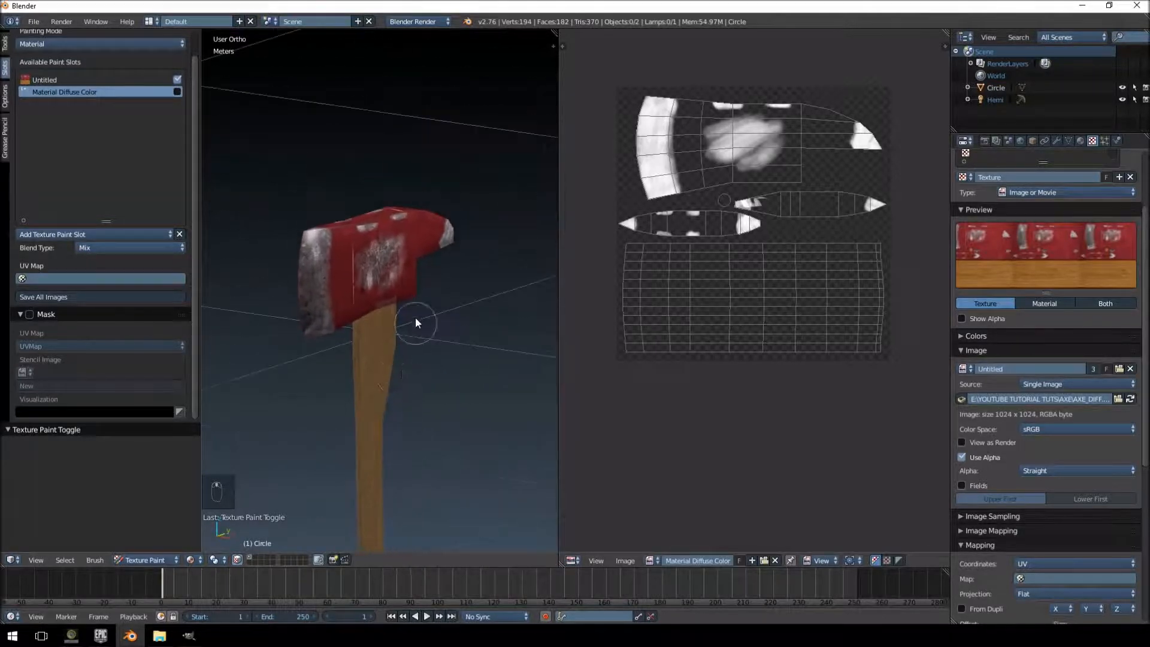
# - Switch the axe to Edit Mode and select the entire mesh, head and handle
pyautogui.press('Tab')
pyautogui.scroll(-3, 437, 312)
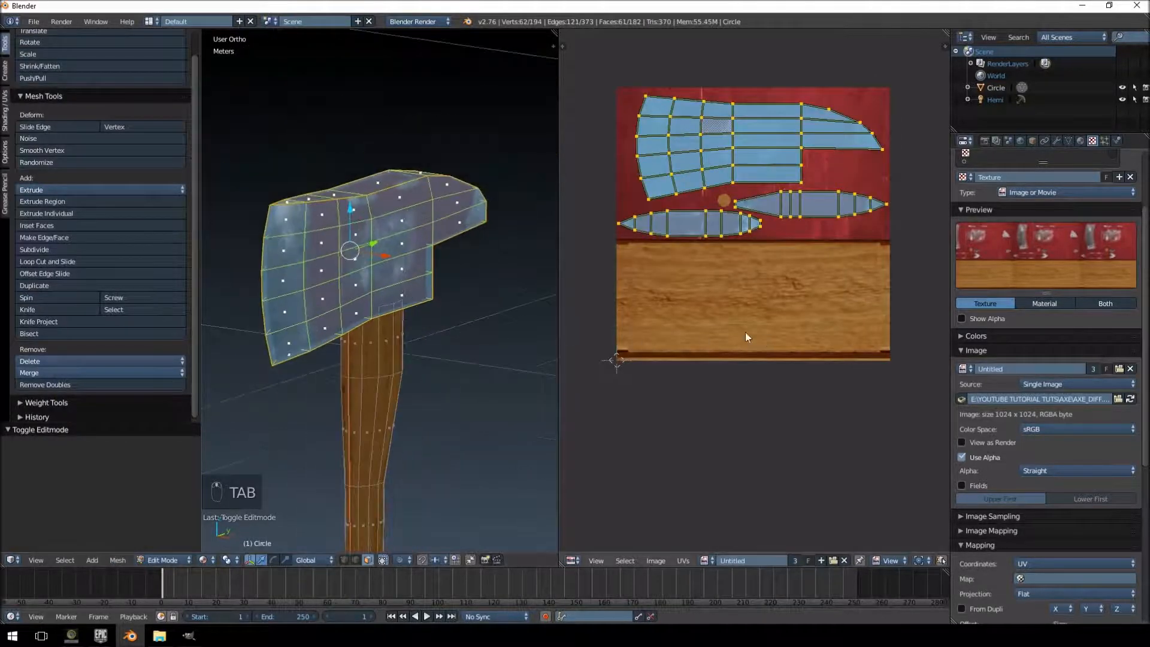
pyautogui.press('a')
pyautogui.press('a')
pyautogui.press('a')
pyautogui.press('a')
pyautogui.scroll(2, 372, 356)
pyautogui.moveTo(372, 357); pyautogui.dragTo(368, 358, button='middle')
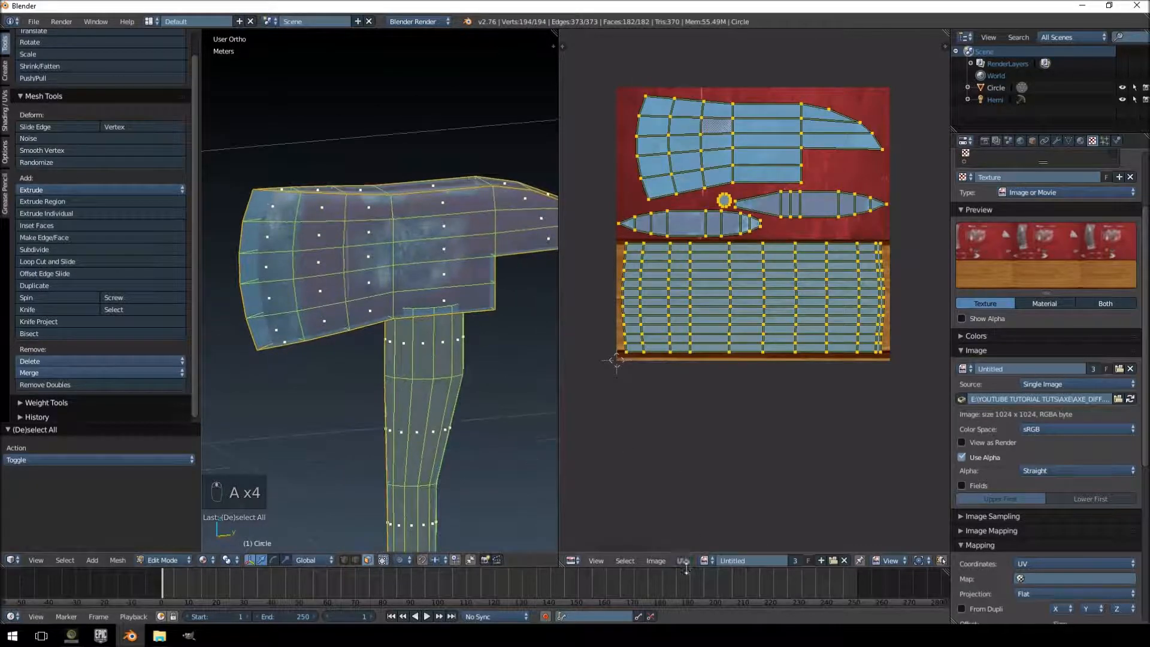
# - Create a new blank 1024 x 1024 px image with alpha named norm for the axe's UV layout
pyautogui.click(669, 562)
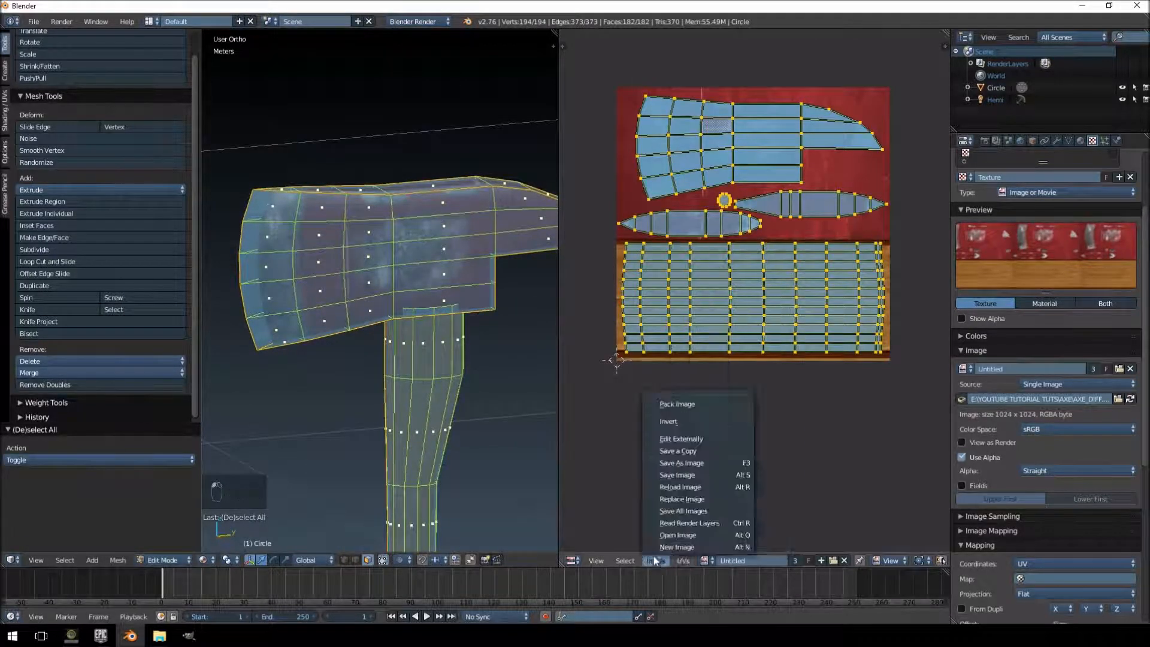
pyautogui.click(665, 549)
pyautogui.click(699, 516)
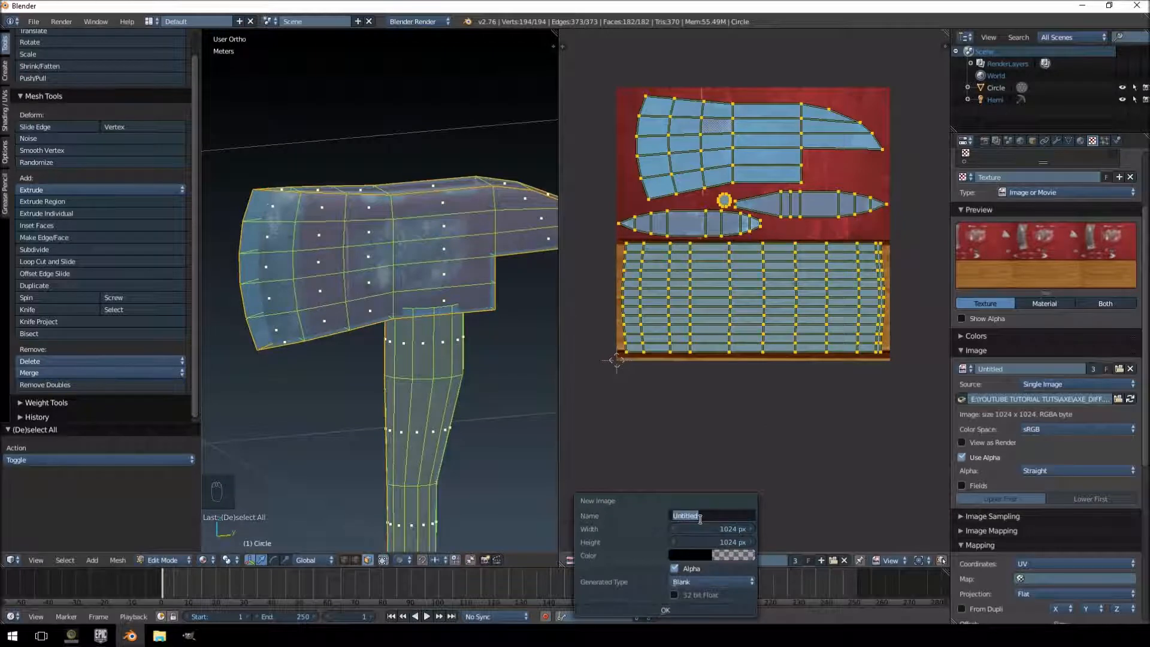
pyautogui.write('norm')
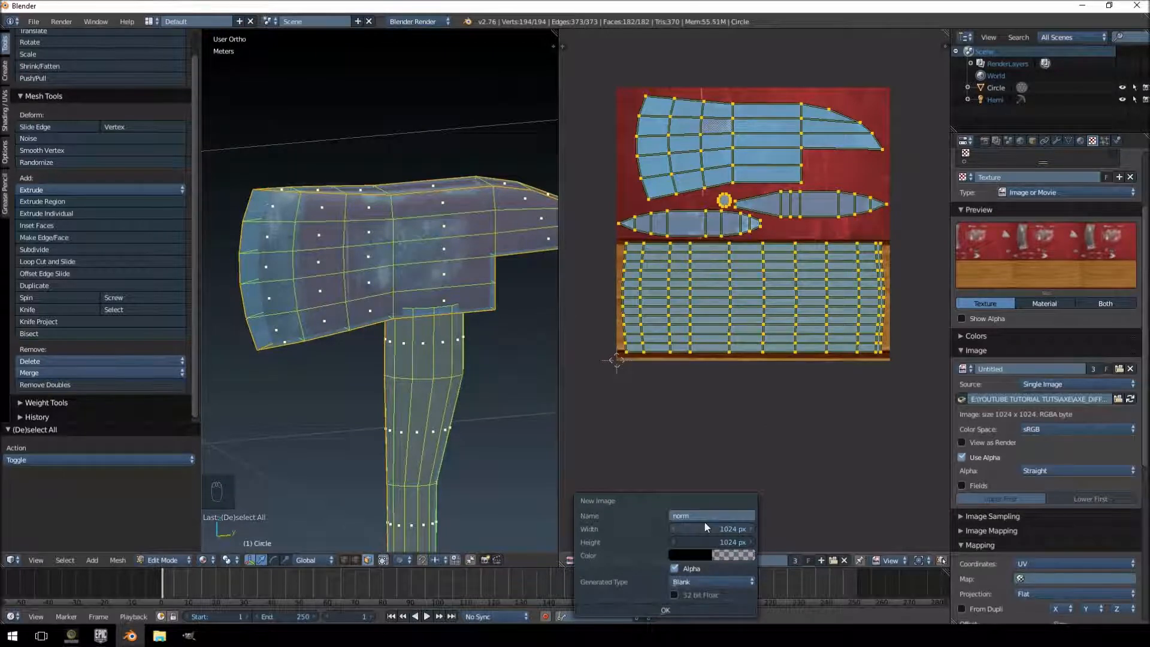
pyautogui.click(659, 610)
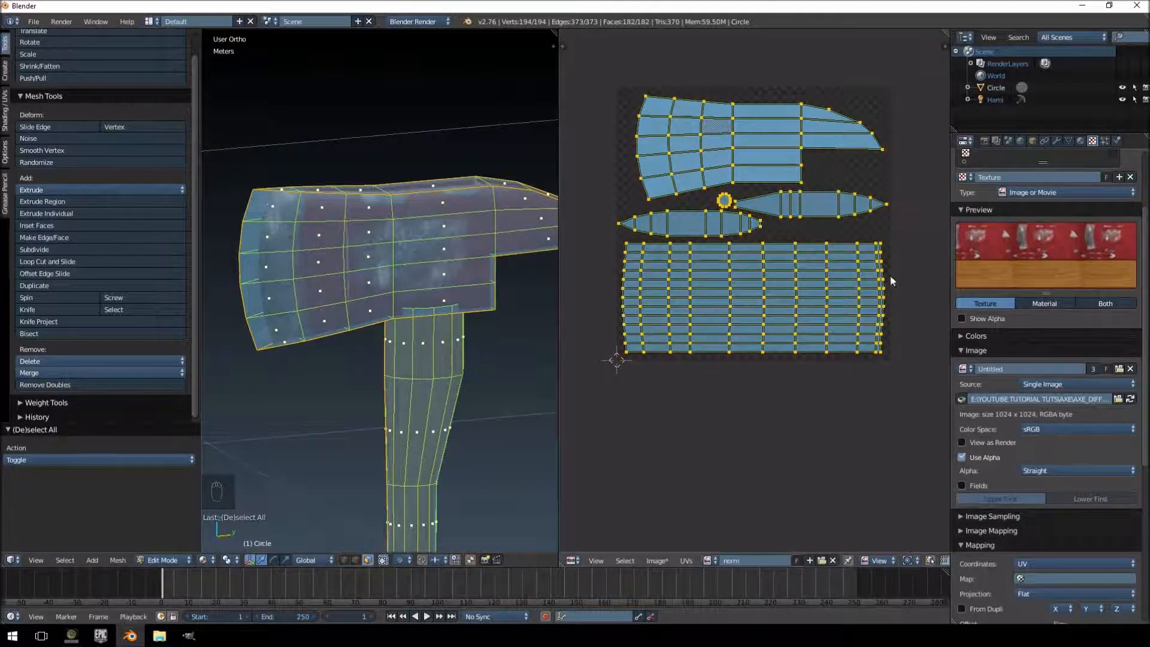
pyautogui.click(1105, 143)
pyautogui.click(1078, 142)
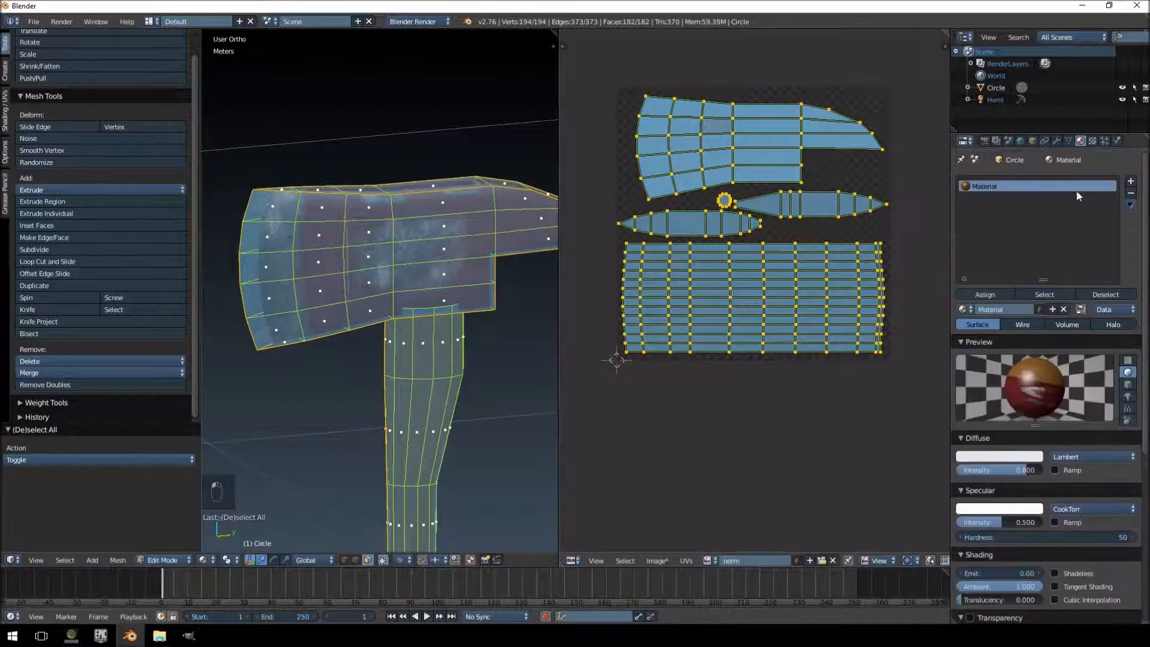
pyautogui.scroll(-10, 1060, 279)
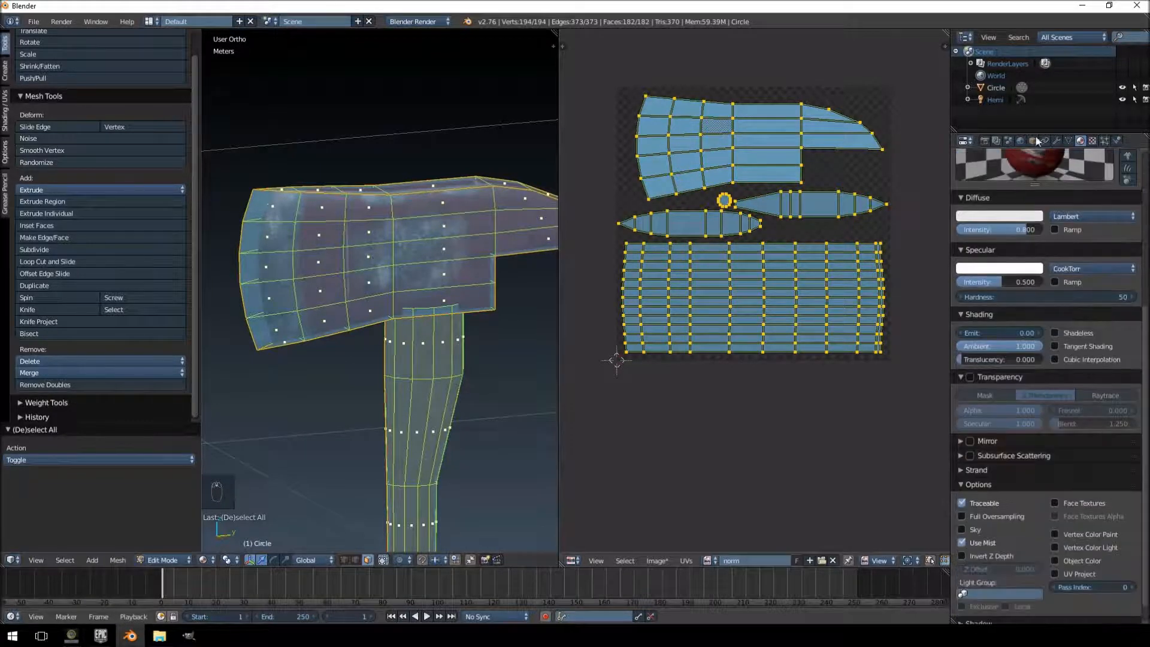
pyautogui.click(983, 142)
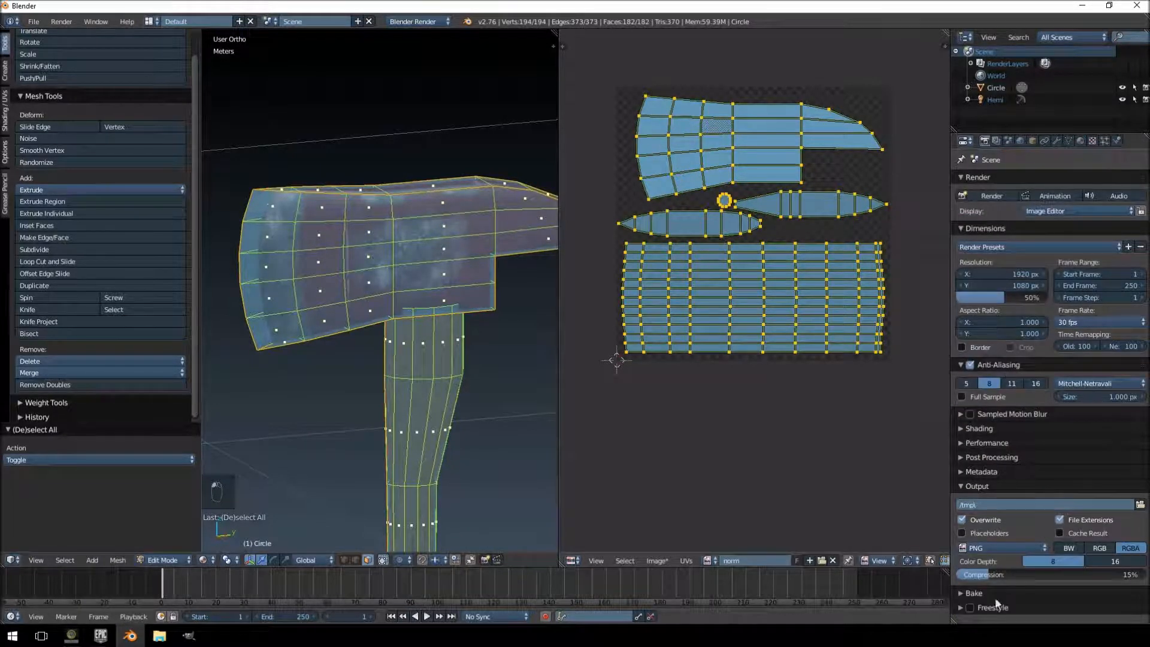
# - Remove the Diffuse Color mask texture from the axe material's second texture slot
pyautogui.click(1092, 141)
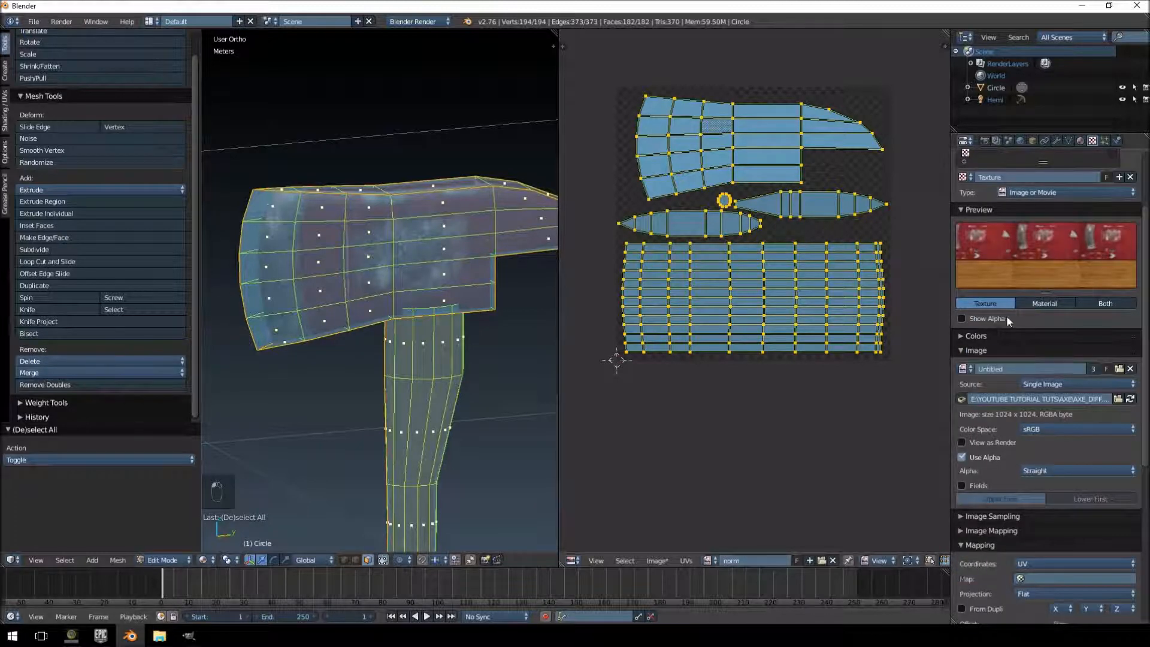
pyautogui.scroll(5, 1012, 323)
pyautogui.click(991, 214)
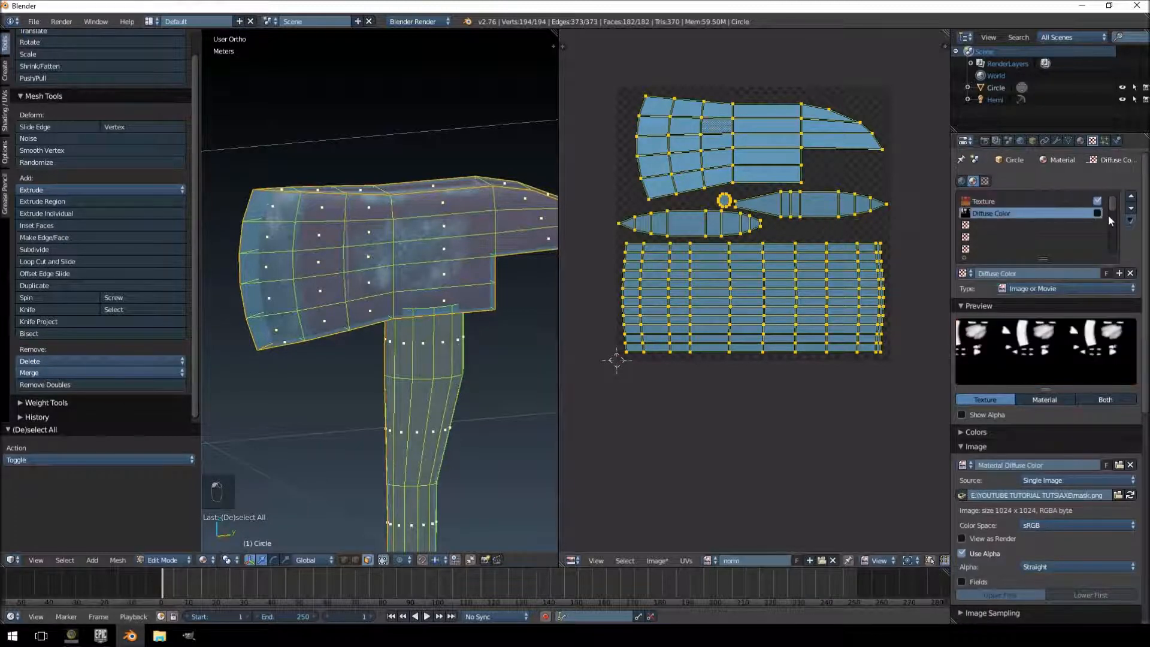
pyautogui.click(1130, 273)
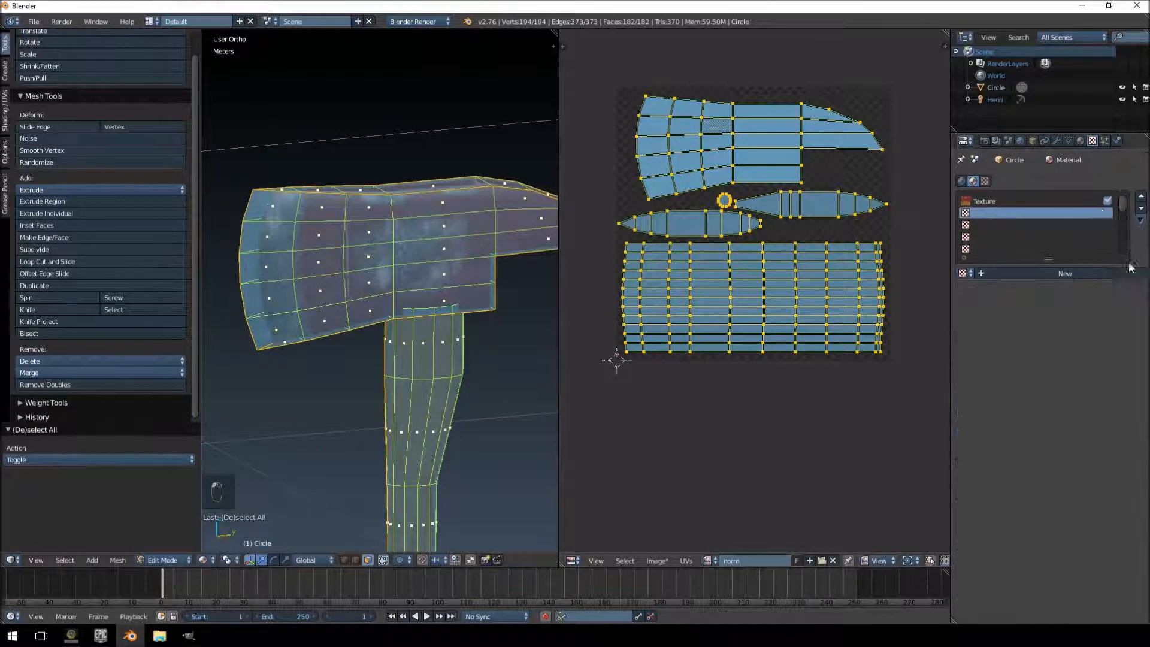
# - Add a new Image or Movie texture in the emptied second slot and assign the Untitled image to it
pyautogui.click(1030, 273)
pyautogui.scroll(-8, 1043, 371)
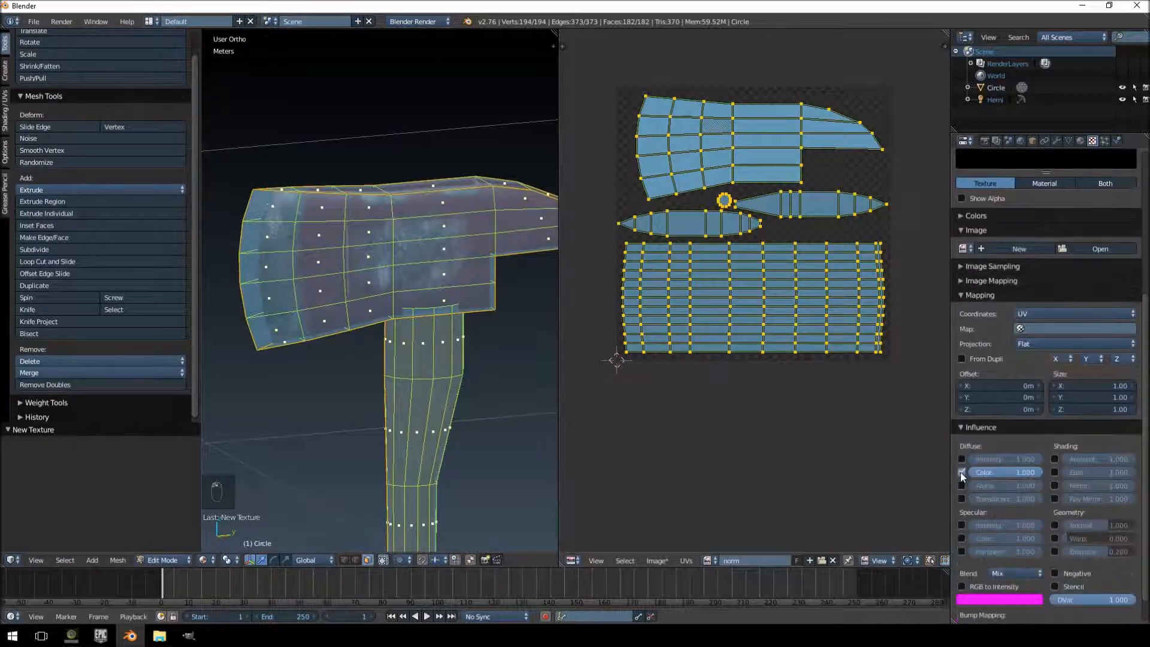
pyautogui.scroll(8, 1063, 428)
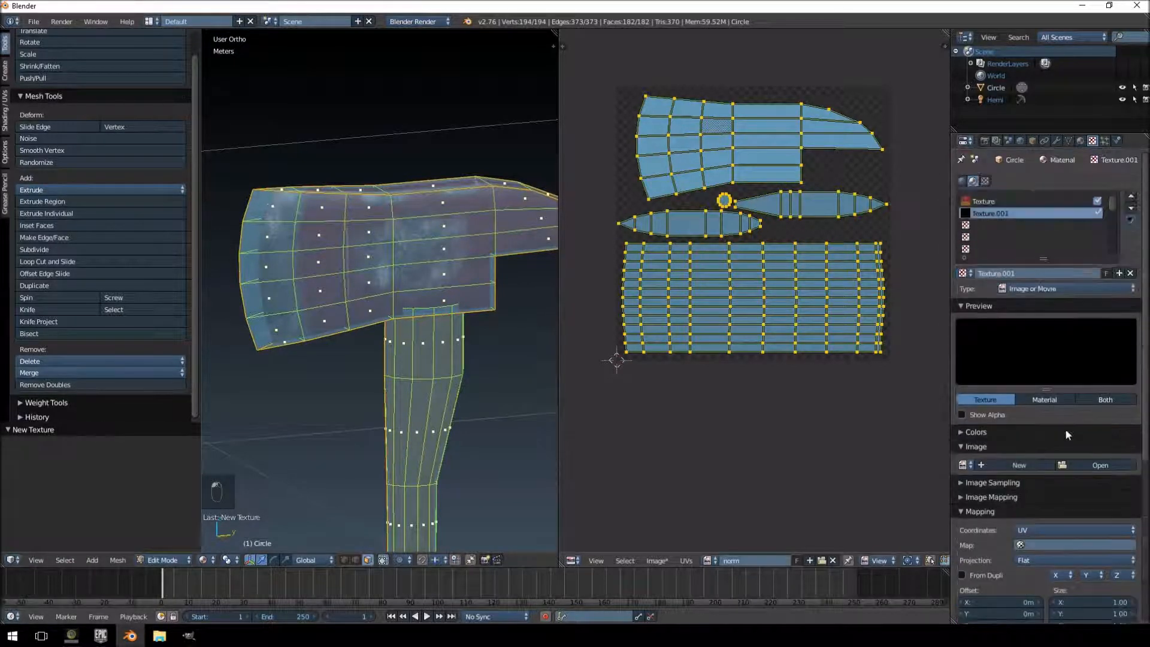
pyautogui.click(964, 465)
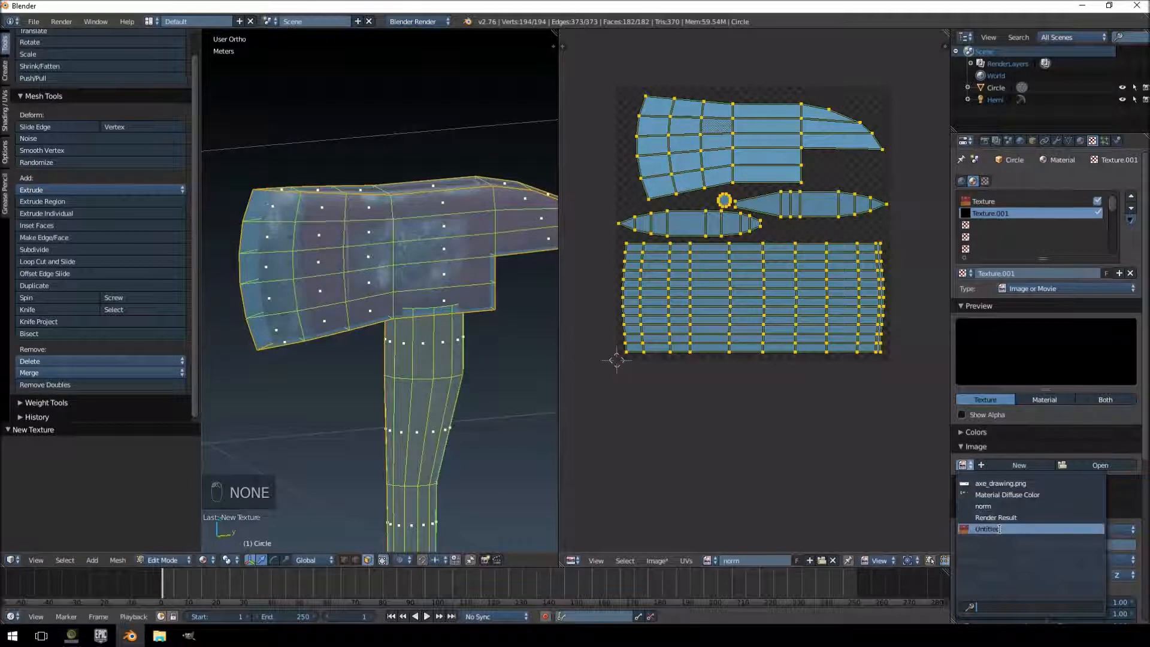
pyautogui.click(987, 529)
pyautogui.press('Tab')
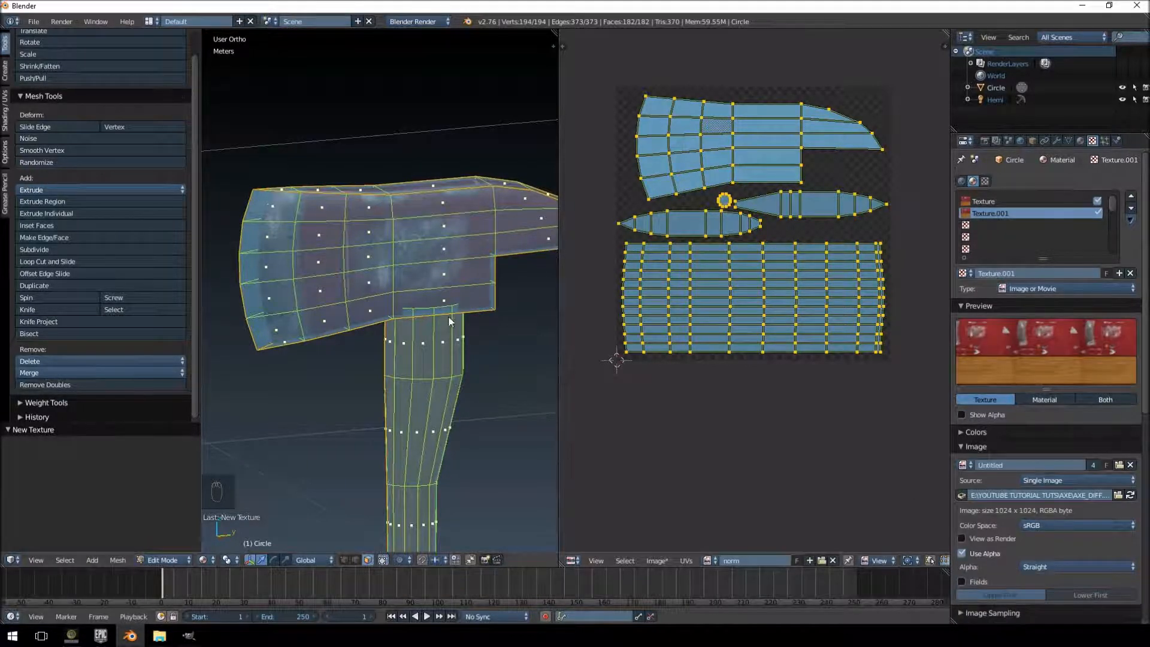
# - Set the second texture's bump mapping space to TextureSpace and check the relief on the axe head
pyautogui.scroll(-15, 1083, 526)
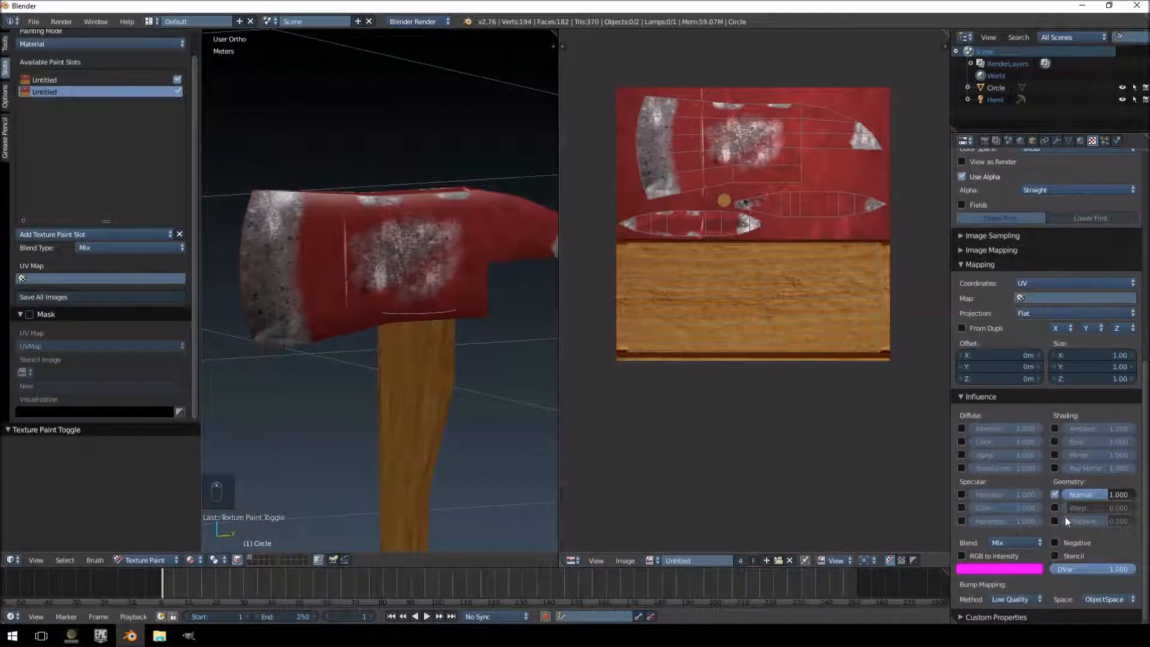
pyautogui.click(1102, 599)
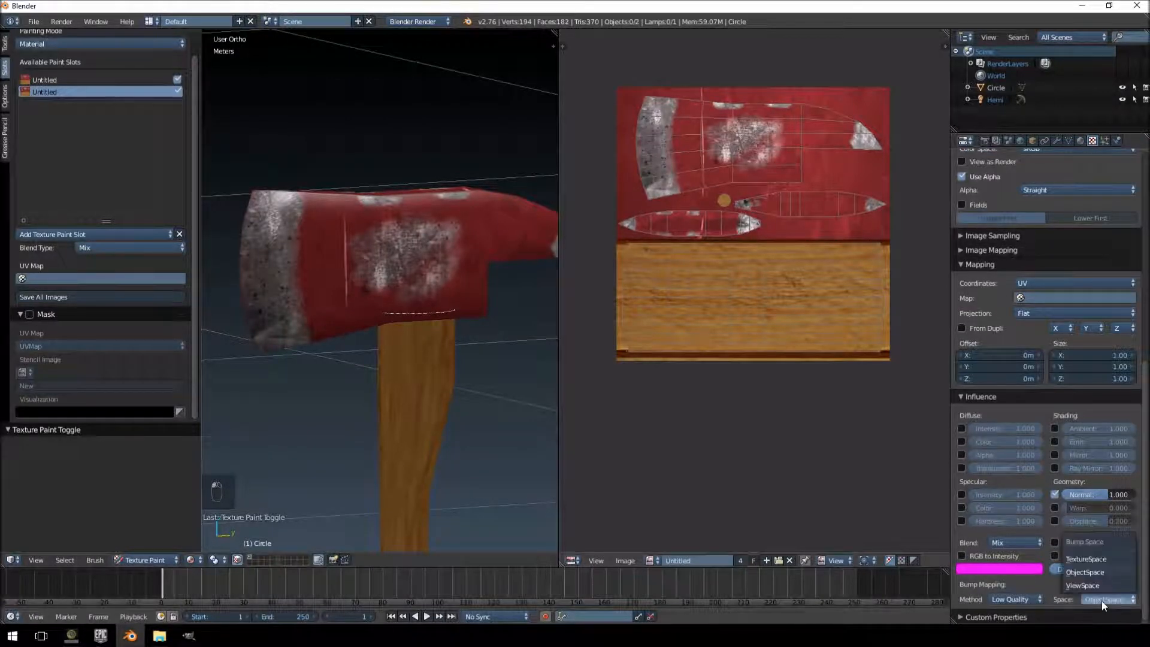
pyautogui.click(1100, 559)
pyautogui.moveTo(411, 243); pyautogui.dragTo(408, 282, button='middle')
pyautogui.scroll(5, 450, 272)
pyautogui.scroll(-3, 400, 320)
pyautogui.scroll(-2, 408, 283)
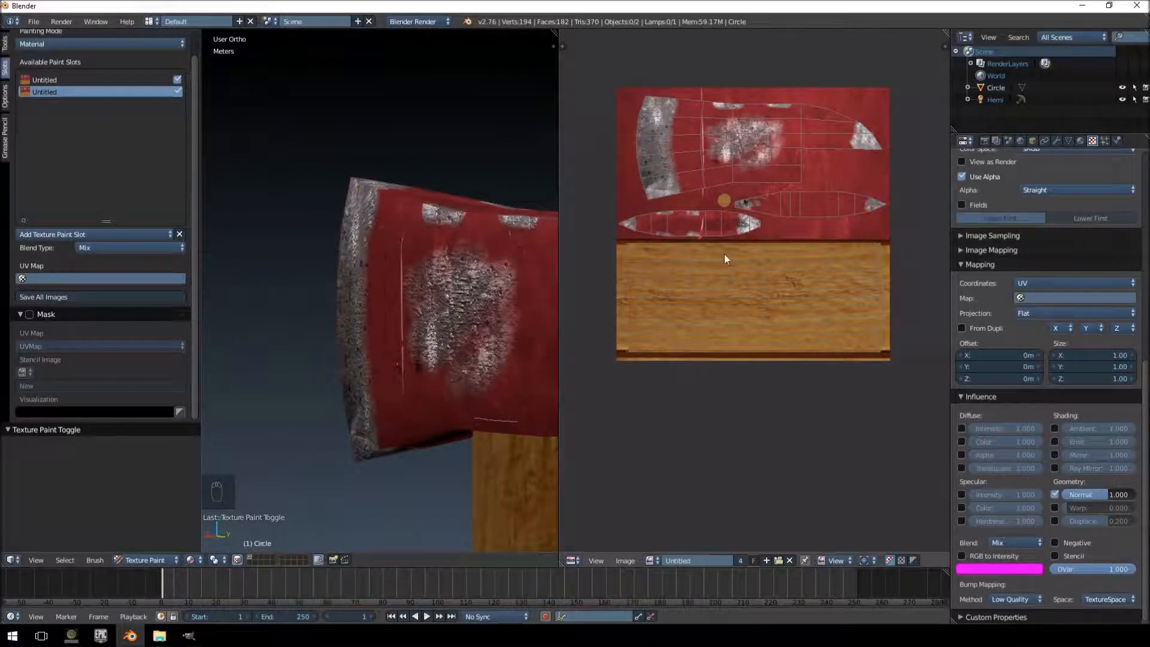
# - Return the axe to Edit Mode and set the render bake mode to Normals with Selected to Active enabled
pyautogui.press('Tab')
pyautogui.moveTo(370, 336)
pyautogui.mouseDown(button='middle')
pyautogui.moveTo(433, 337)
pyautogui.moveTo(382, 348)
pyautogui.mouseUp(button='middle')
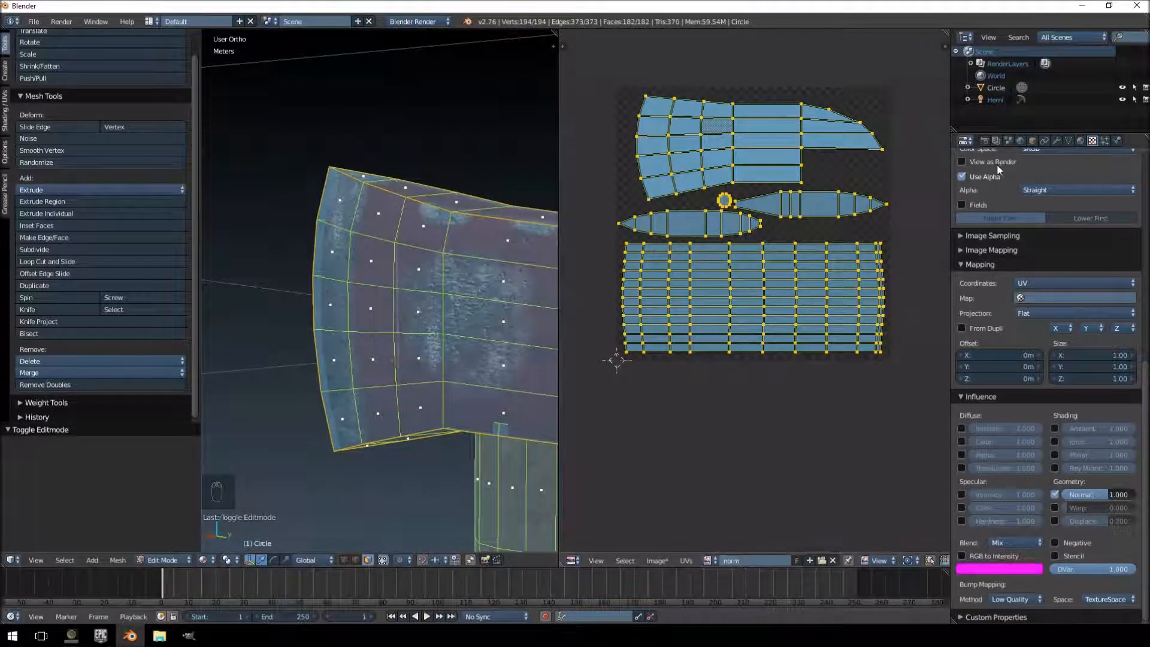
pyautogui.click(986, 141)
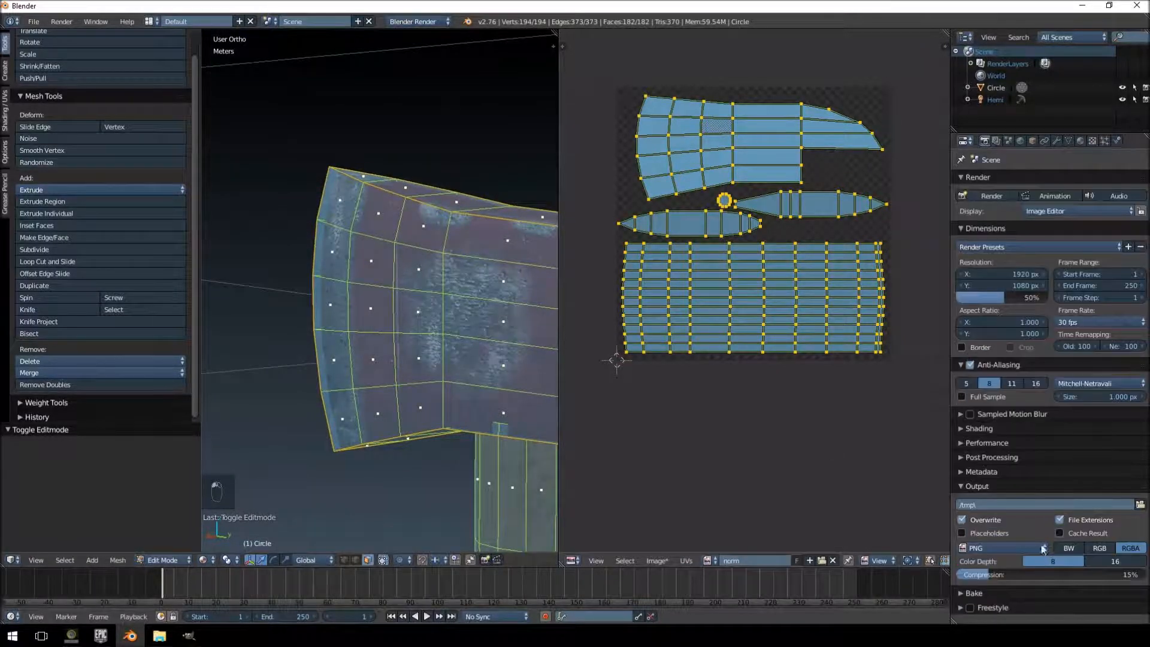
pyautogui.click(958, 591)
pyautogui.scroll(-3, 1009, 579)
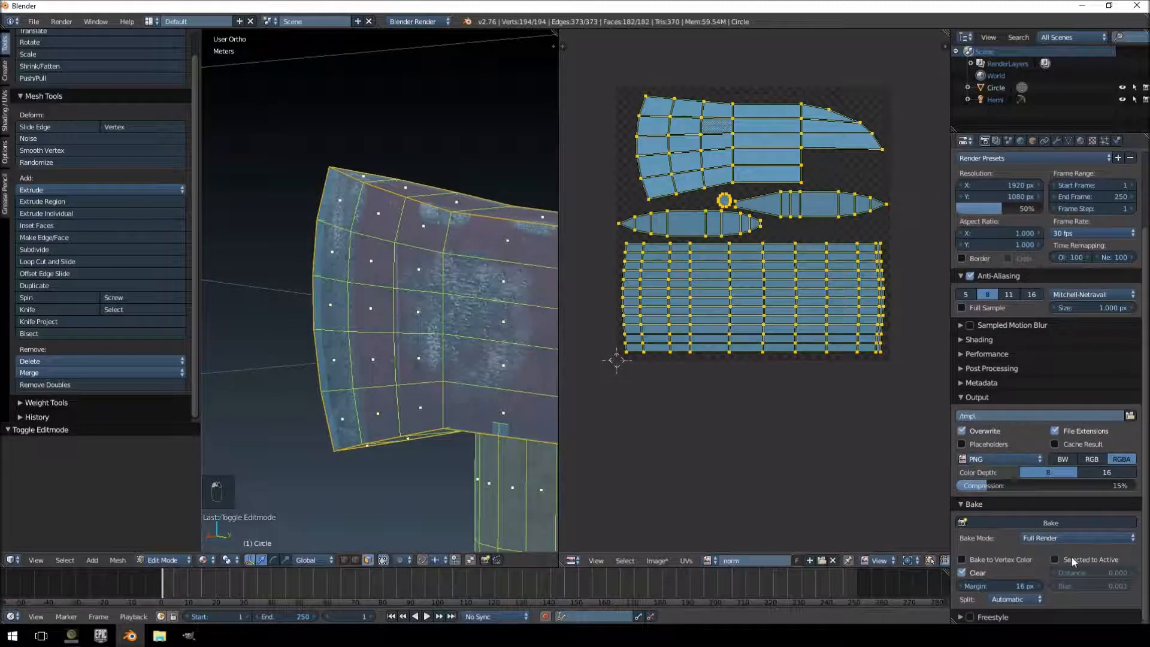
pyautogui.click(1047, 539)
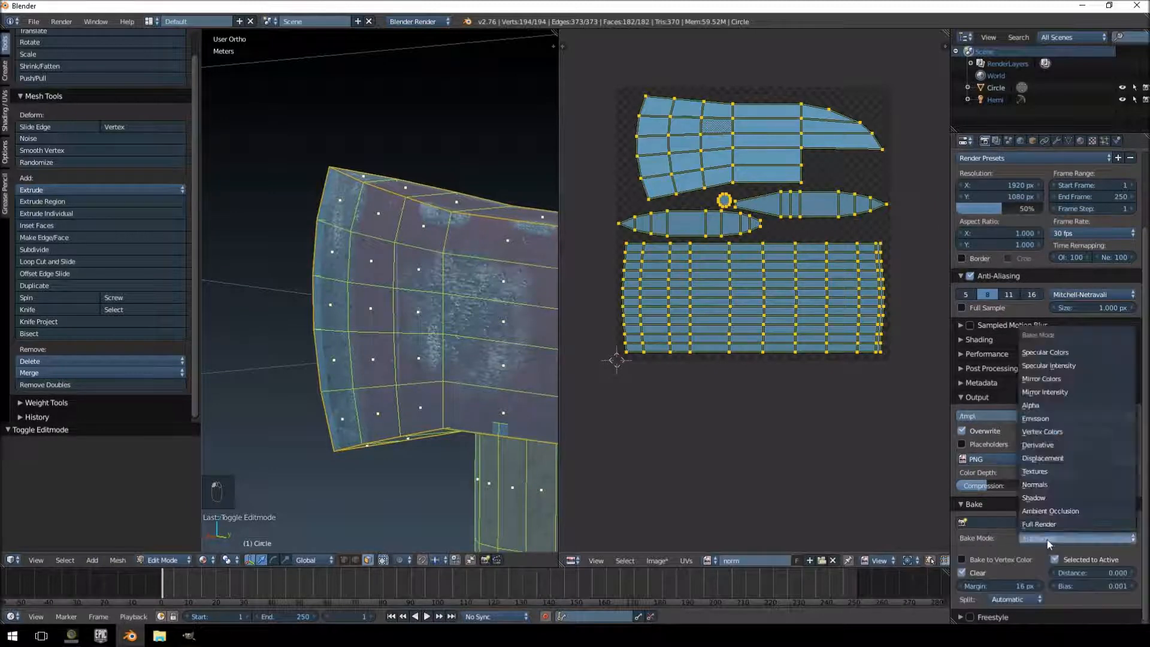
pyautogui.click(1054, 484)
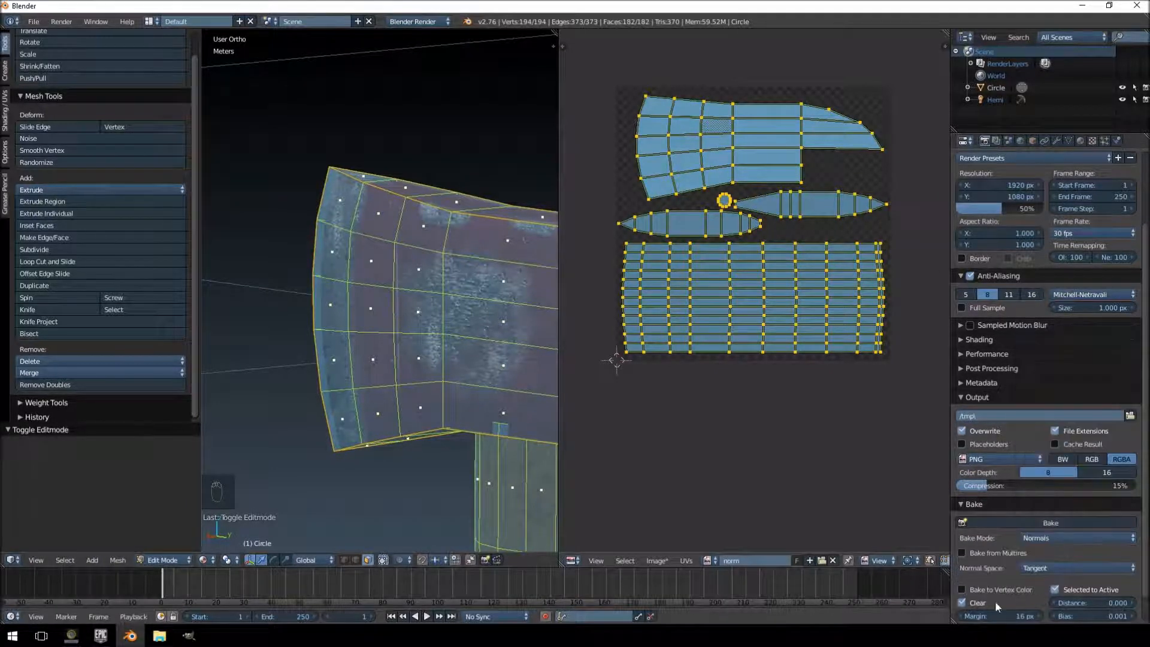
# - Set the bake margin to 2 px and bake the axe's normals into the norm image
pyautogui.scroll(-1, 1062, 588)
pyautogui.click(1025, 587)
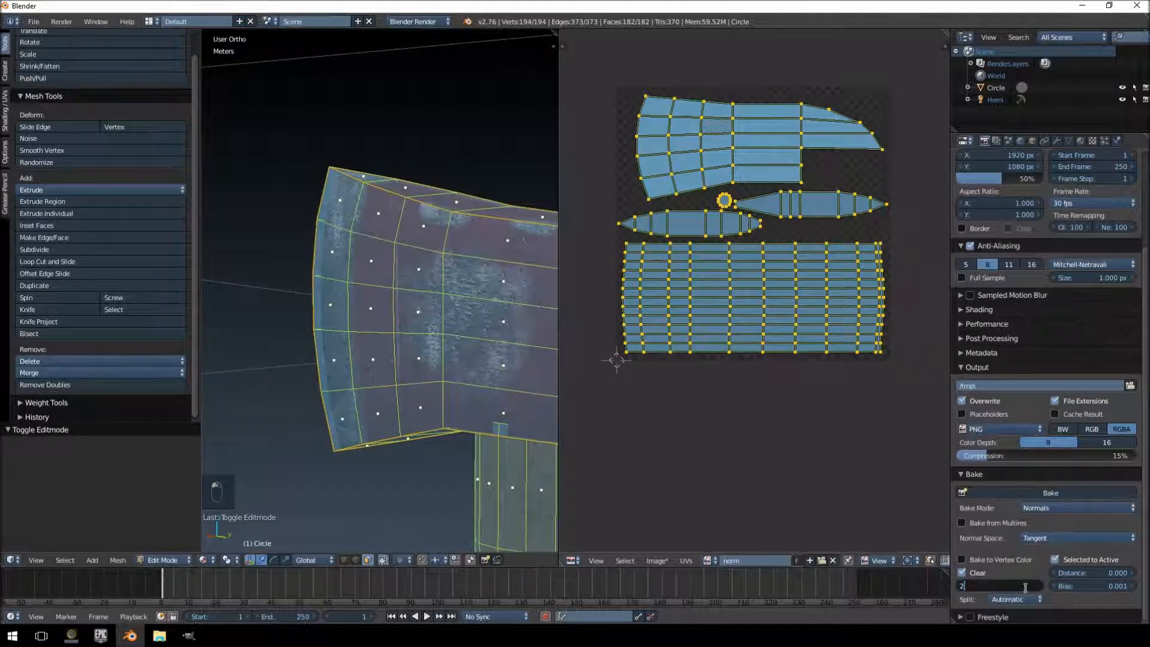
pyautogui.write('2')
pyautogui.press('Return')
pyautogui.click(1067, 496)
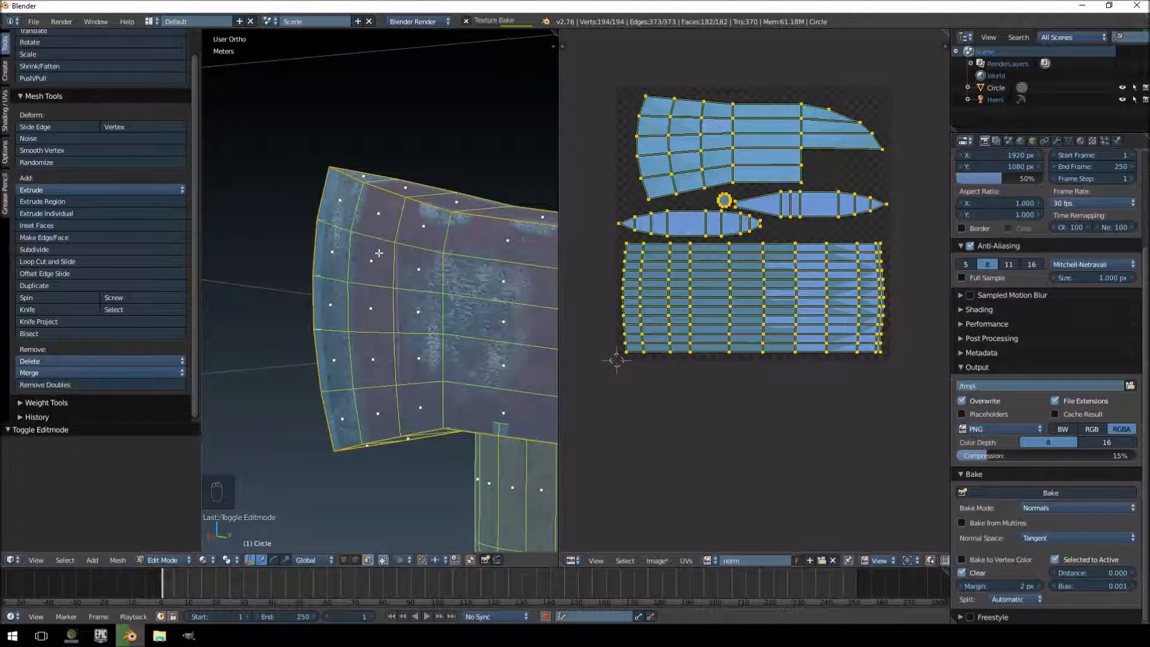
pyautogui.moveTo(379, 252); pyautogui.dragTo(398, 259, button='middle')
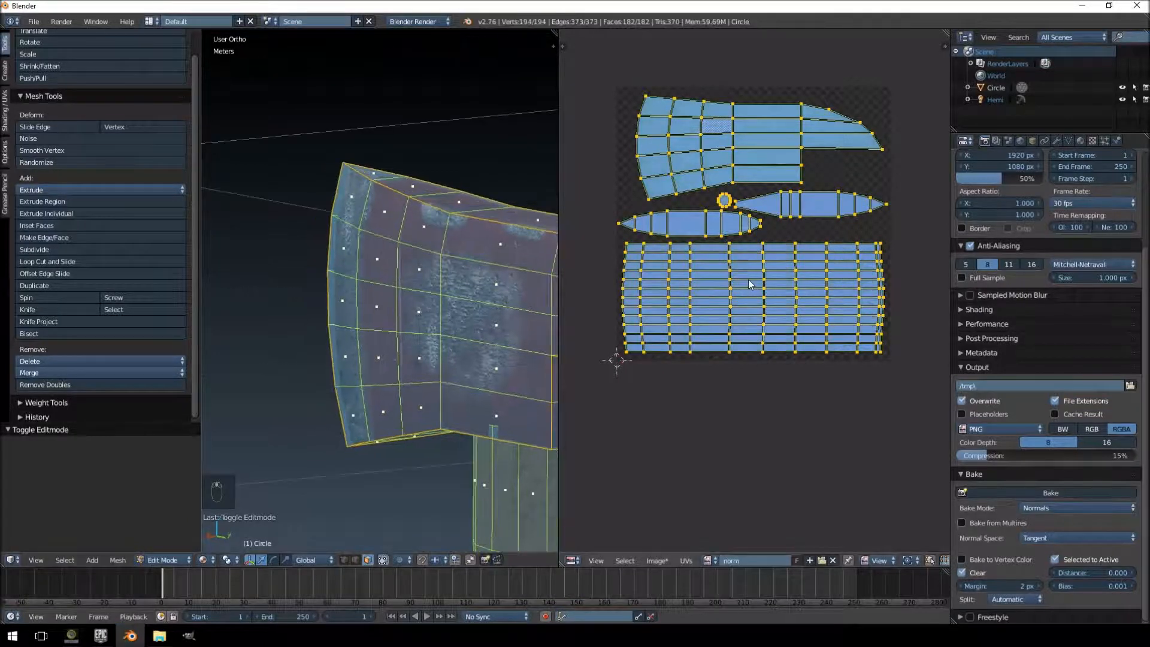
# - Deselect the entire axe mesh and inspect the baked normal map without the UV overlay
pyautogui.press('Tab')
pyautogui.press('Tab')
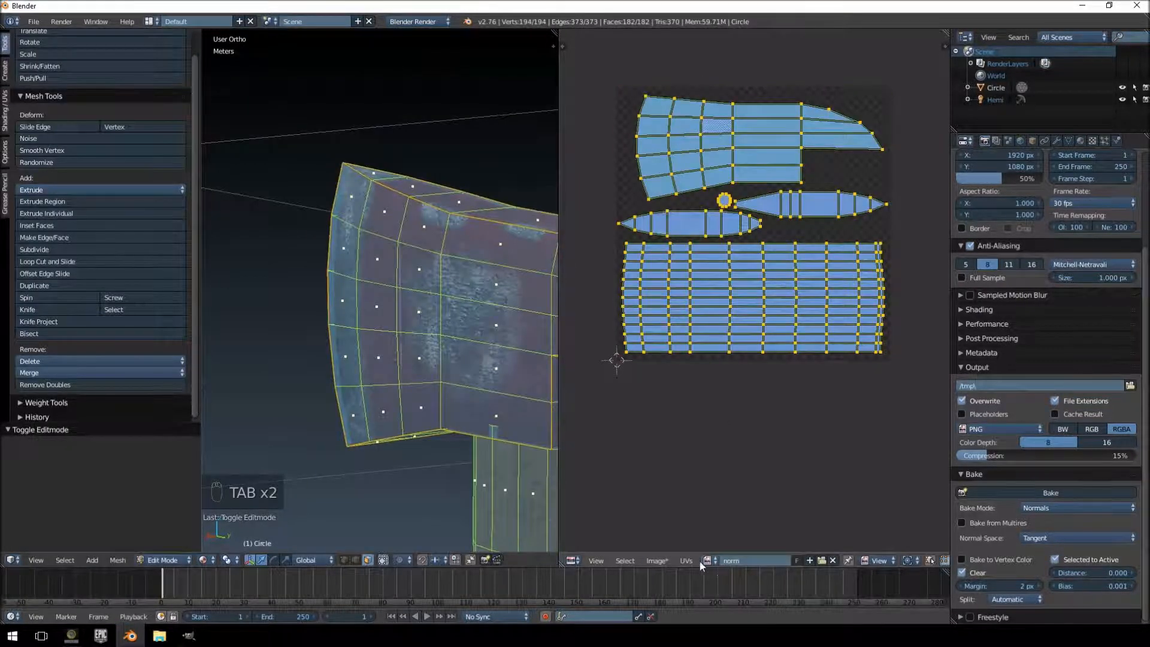
pyautogui.press('a')
pyautogui.press('a')
pyautogui.press('a')
pyautogui.press('a')
pyautogui.press('a')
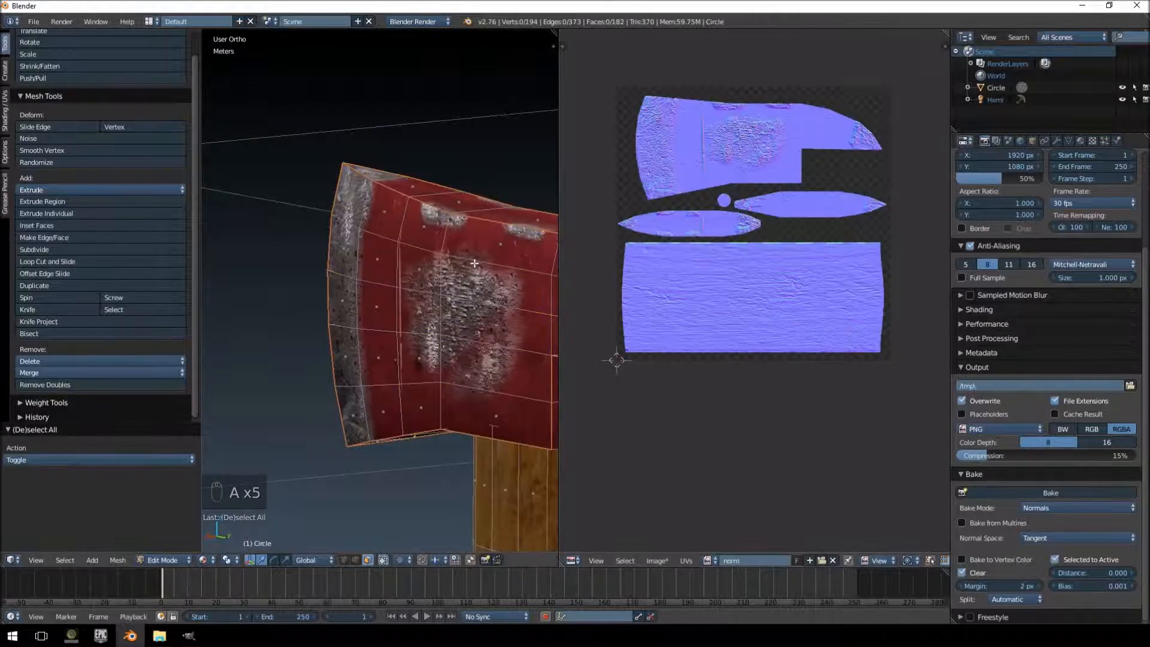
pyautogui.scroll(1, 773, 232)
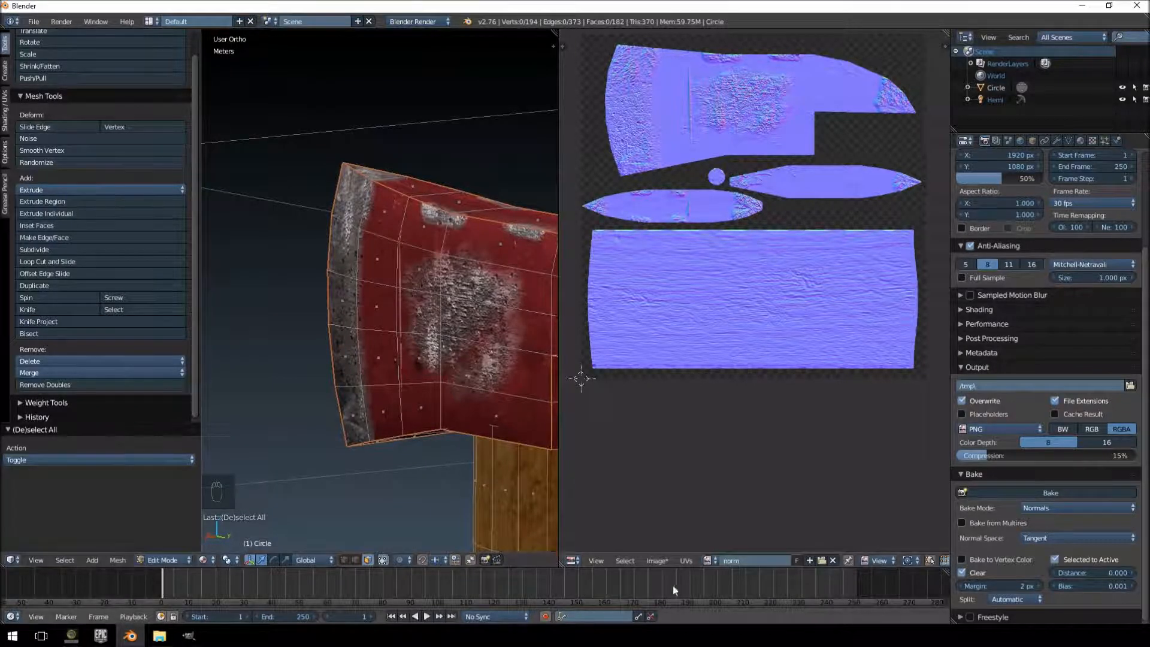
# - Save the baked normal map as axe_norm.png in the AXE folder
pyautogui.click(667, 561)
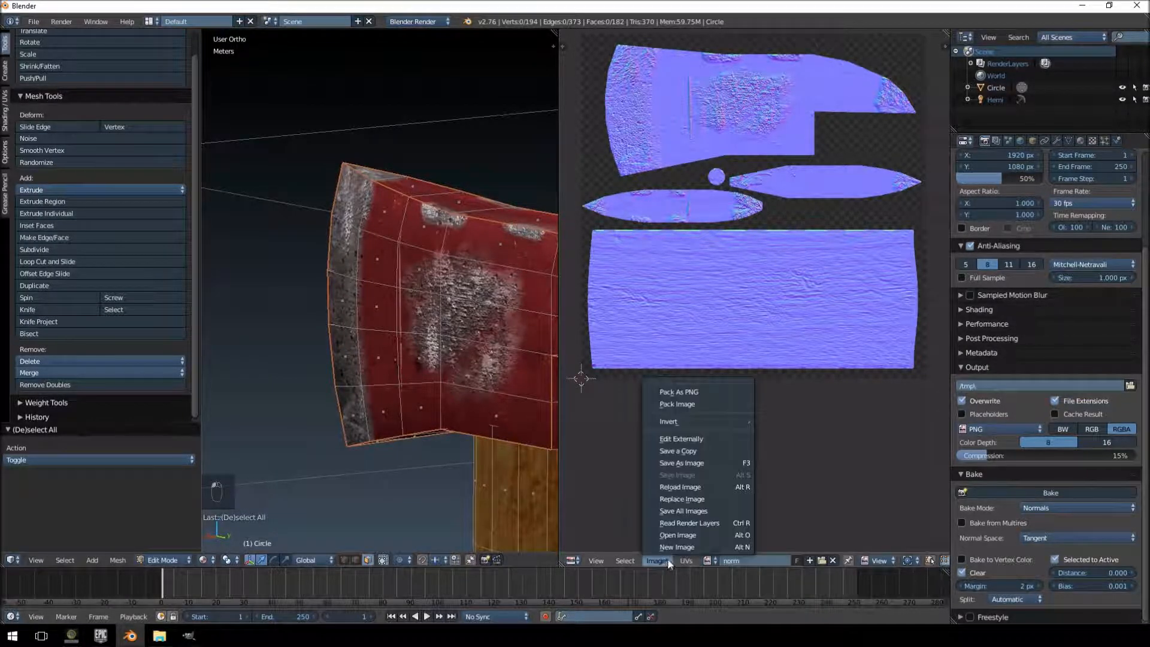
pyautogui.click(691, 464)
pyautogui.click(169, 68)
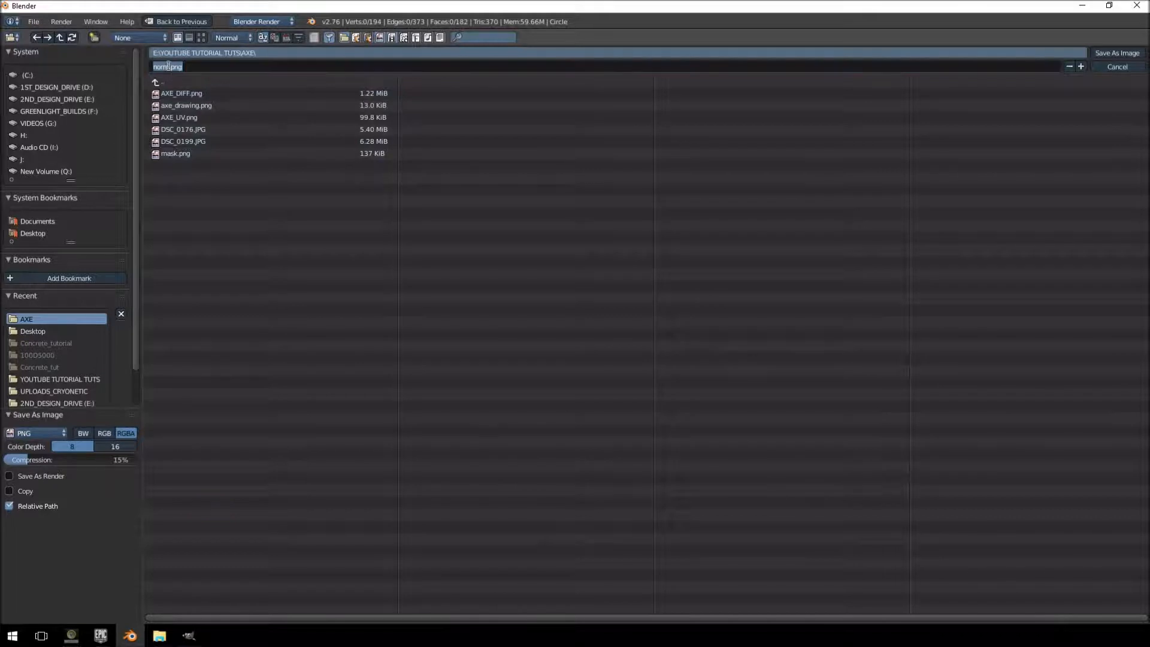
pyautogui.write('axe_norm')
pyautogui.press('Return')
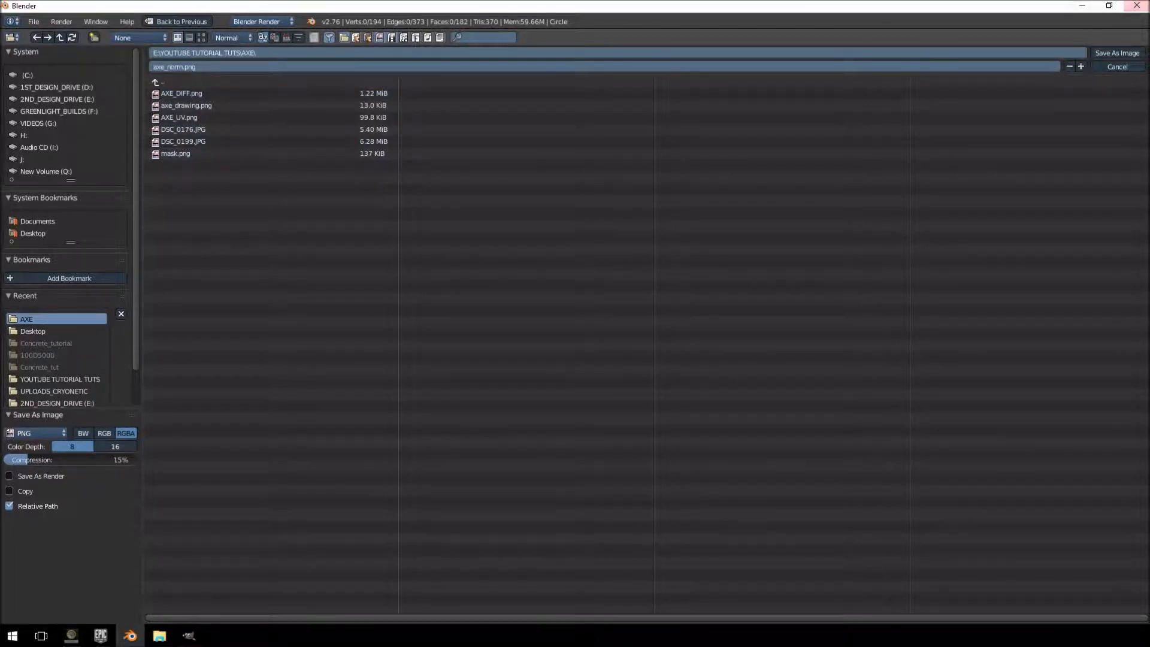
pyautogui.click(1122, 52)
# - Leave Texture Paint and Edit Mode so that the axe is in Object Mode and selected
pyautogui.moveTo(527, 288)
pyautogui.mouseDown(button='middle')
pyautogui.moveTo(485, 323)
pyautogui.moveTo(409, 311)
pyautogui.moveTo(421, 278)
pyautogui.mouseUp(button='middle')
pyautogui.scroll(-3, 408, 310)
pyautogui.press('Tab')
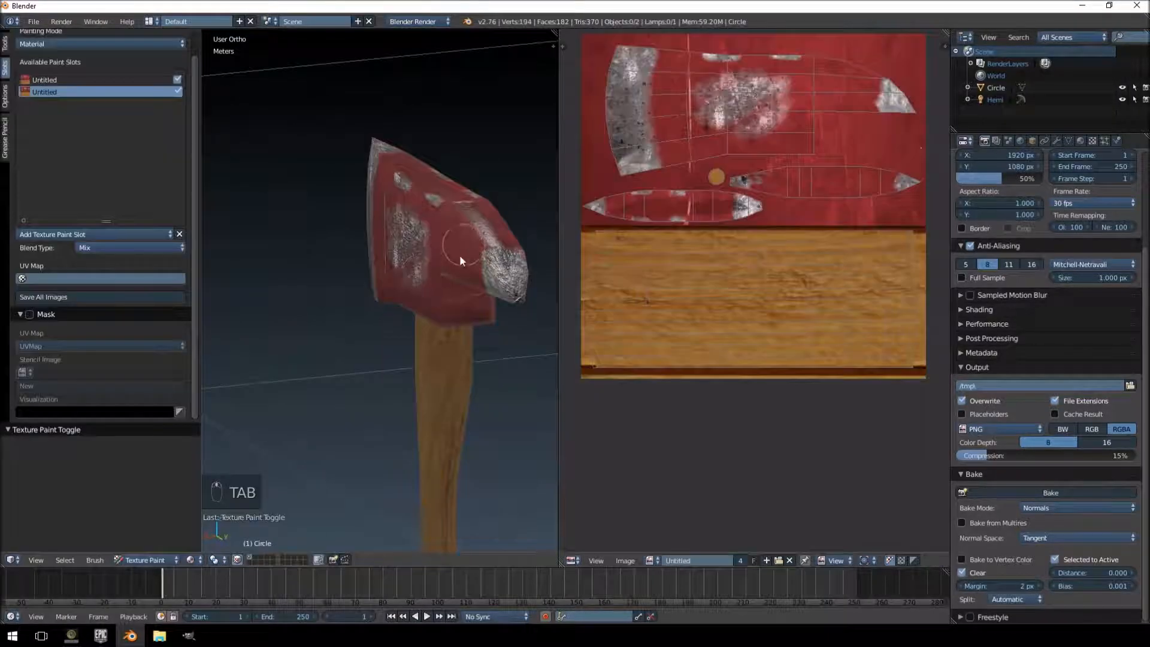
pyautogui.press('Tab')
pyautogui.press('Tab')
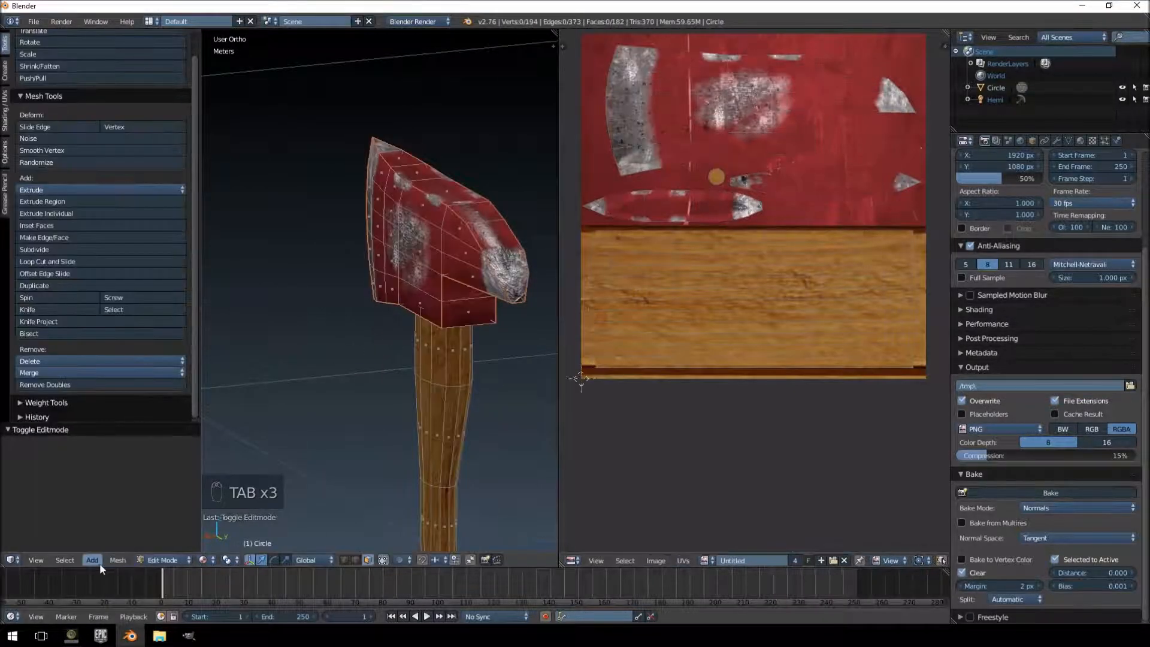
pyautogui.click(174, 560)
pyautogui.click(186, 548)
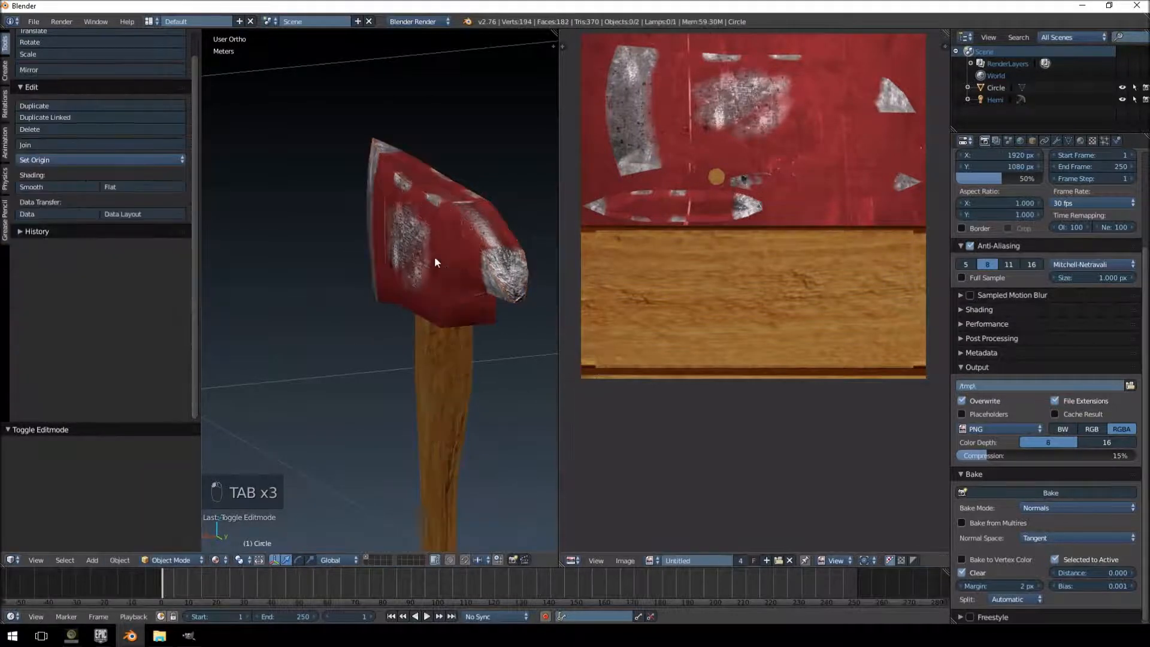
pyautogui.press('Tab')
pyautogui.moveTo(446, 318); pyautogui.dragTo(454, 296, button='middle')
pyautogui.press('Tab')
pyautogui.press('Tab')
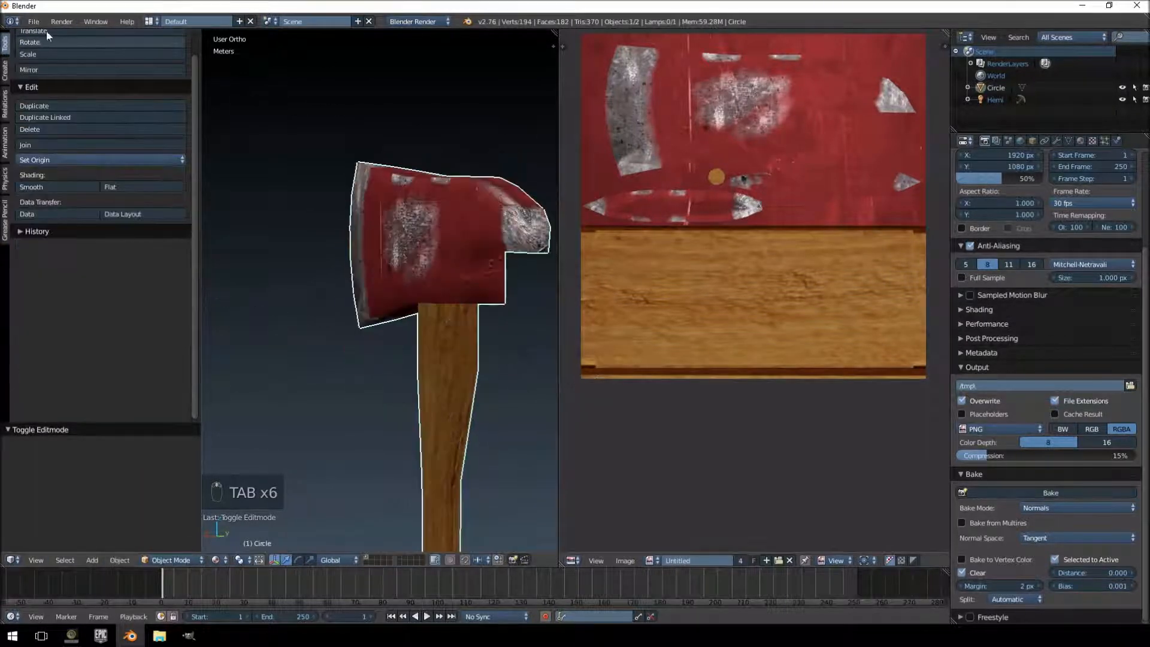
# - Begin an FBX export into YOUTUBE TUTORIAL TUTS\AXE on the E: drive and name the file axe_tut.fbx
pyautogui.click(33, 23)
pyautogui.moveTo(92, 249)
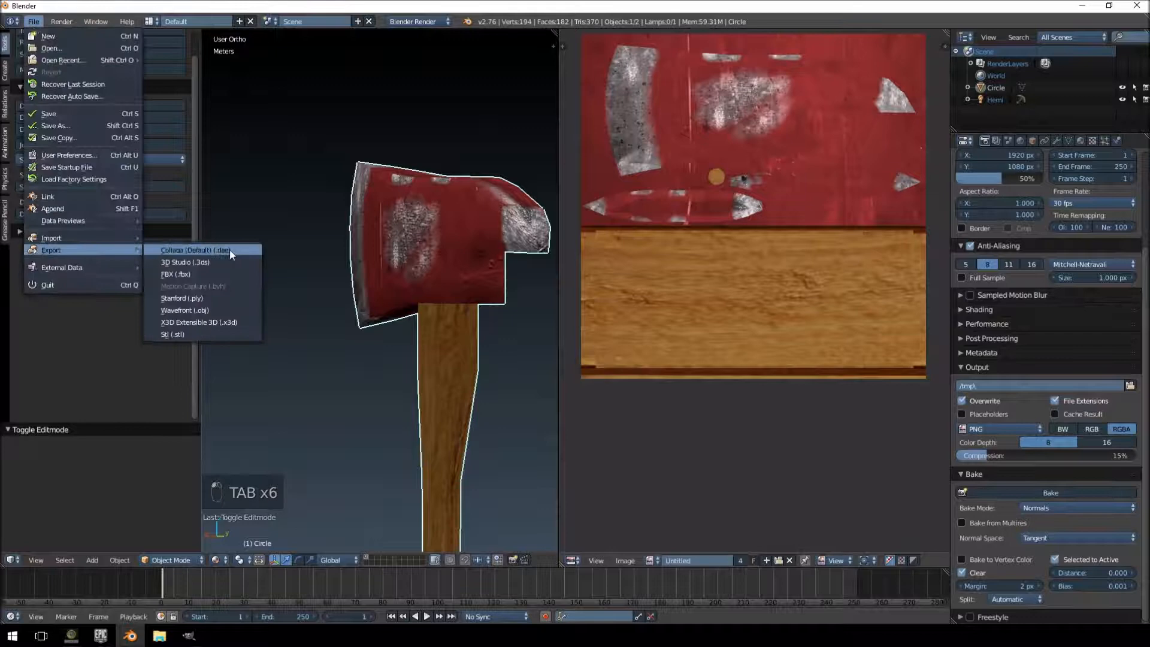
pyautogui.click(201, 273)
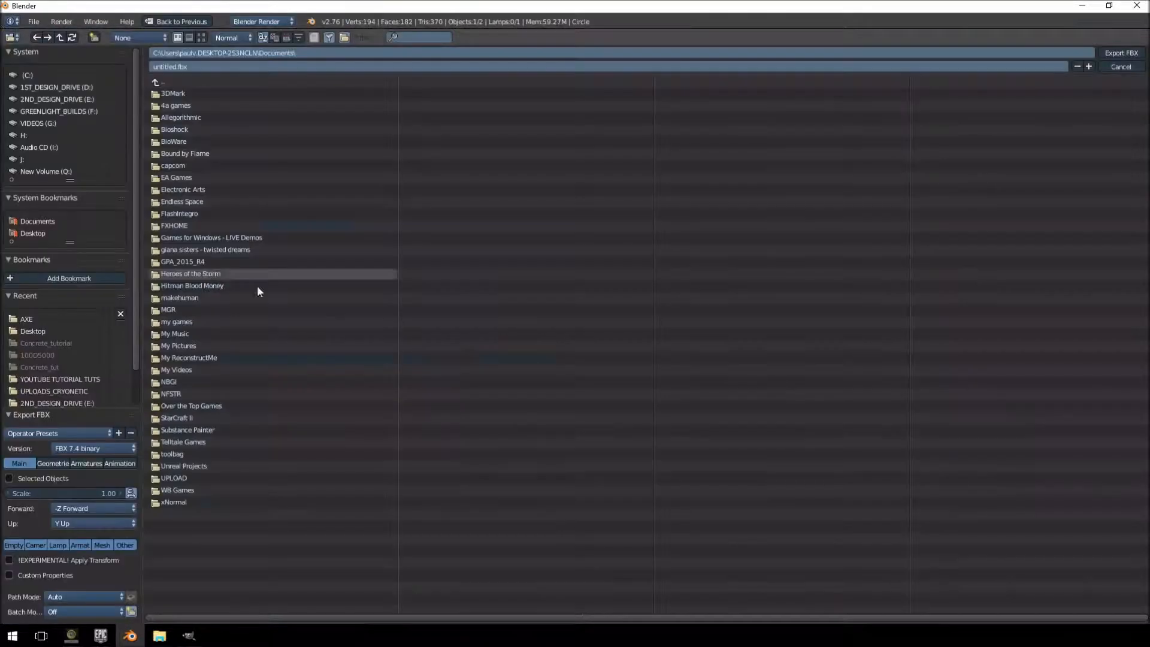
pyautogui.click(75, 101)
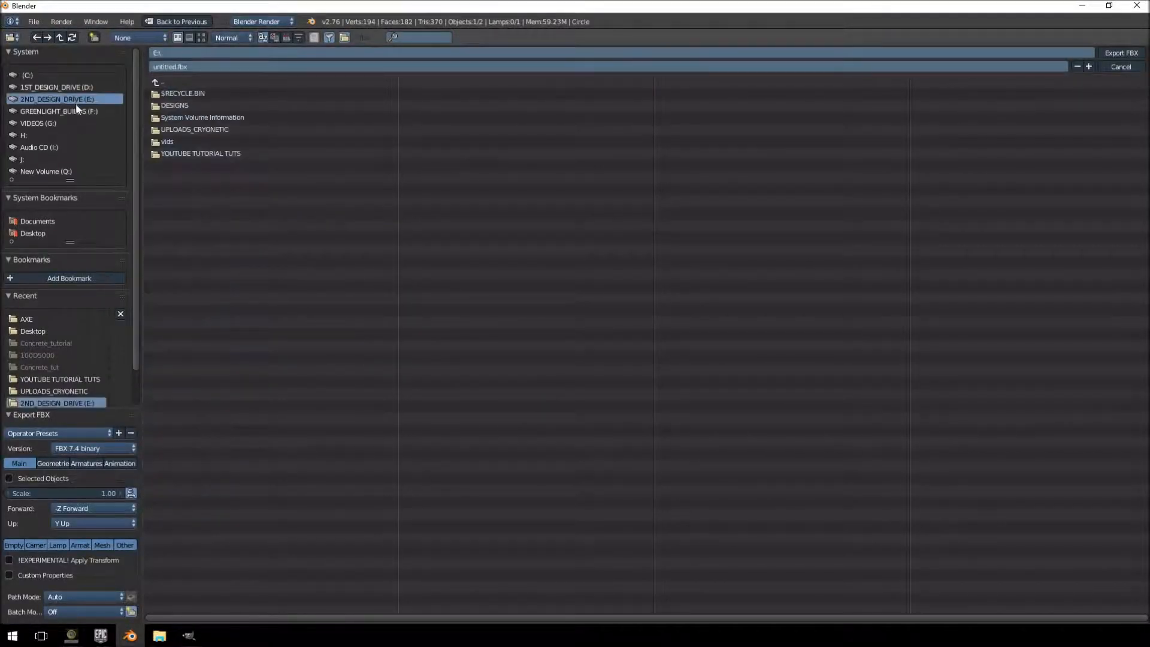
pyautogui.click(186, 152)
pyautogui.click(176, 96)
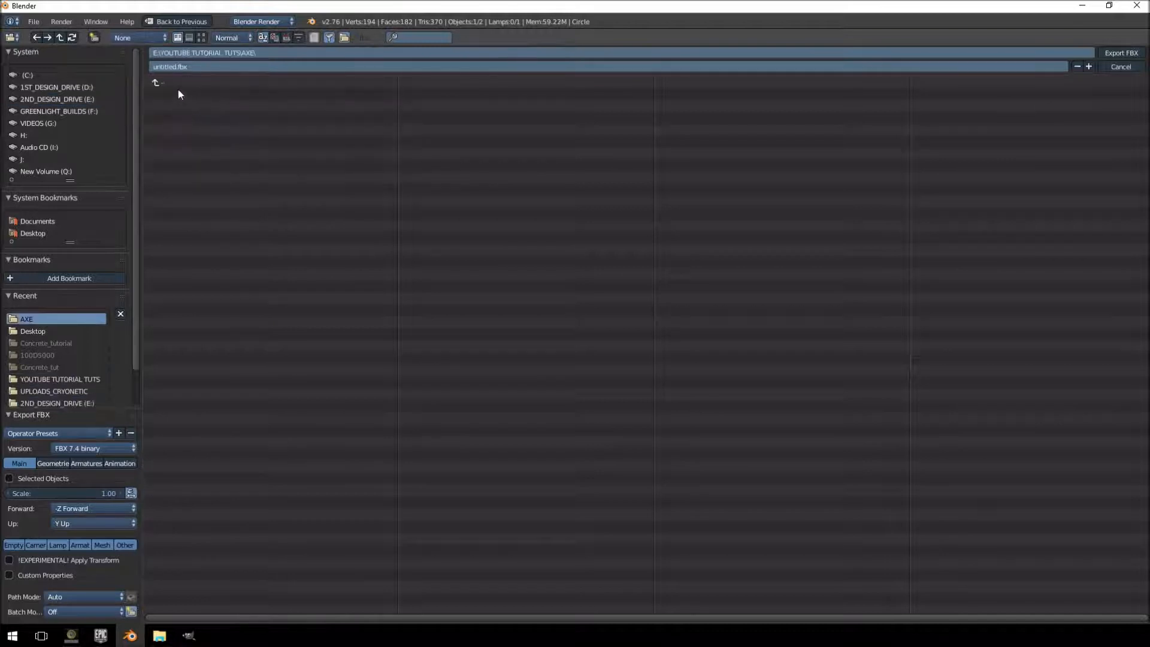
pyautogui.click(204, 67)
pyautogui.write('axe_tut')
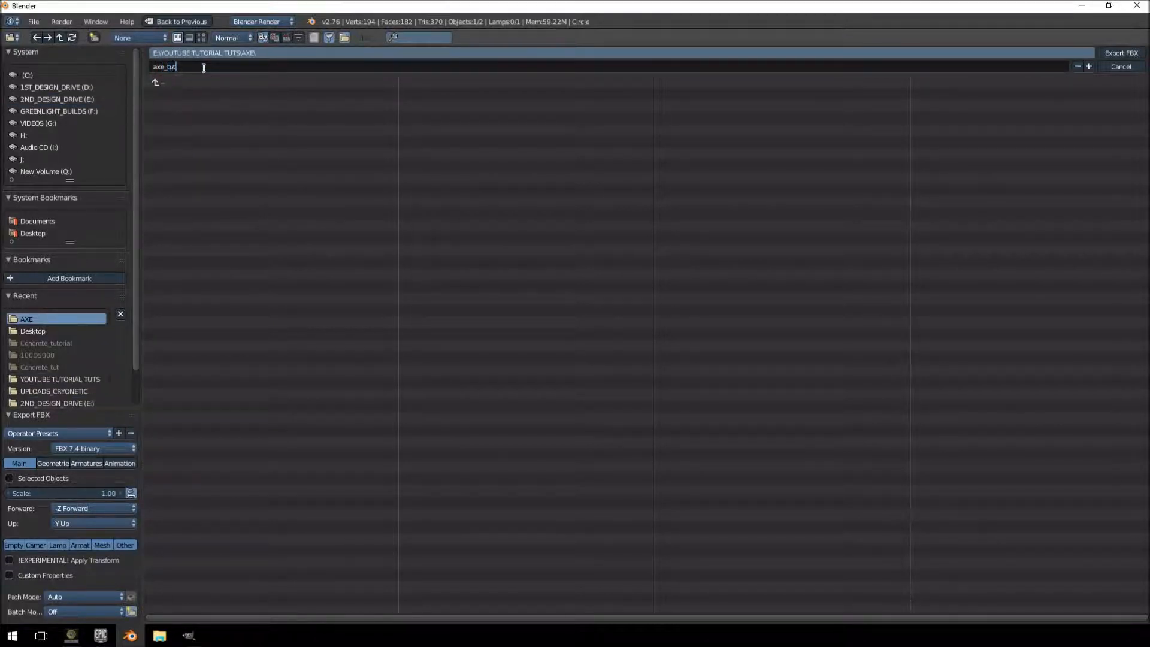
pyautogui.press('Return')
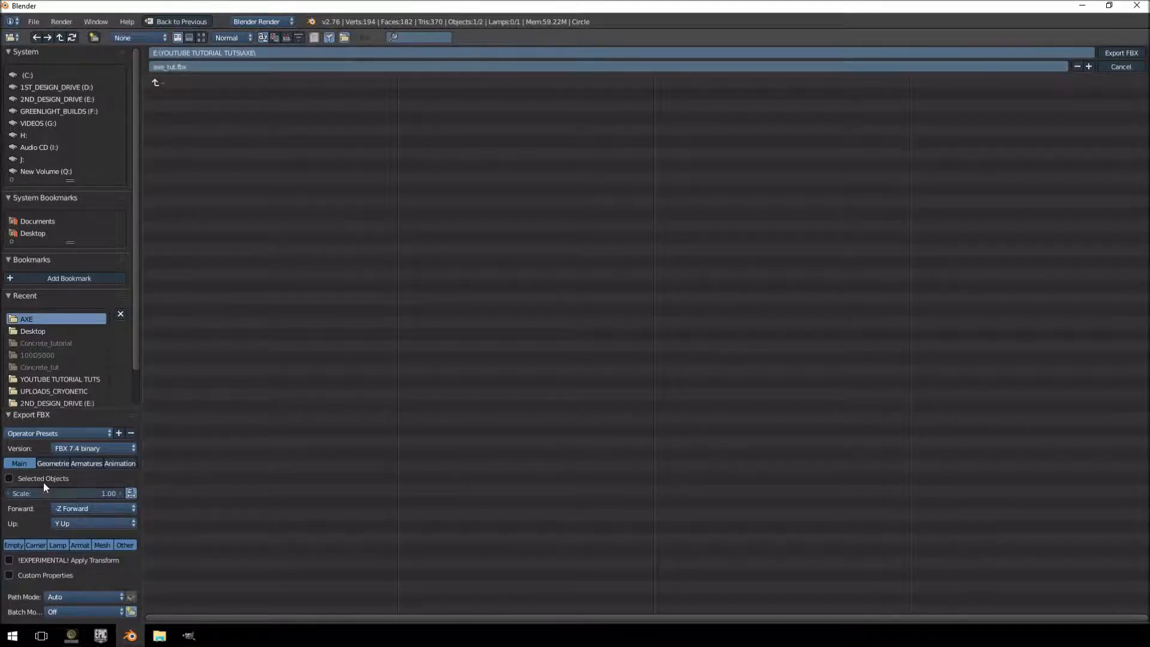
# - Set the FBX geometry smoothing to Edge, limit the export to selected objects, and export the axe
pyautogui.click(52, 463)
pyautogui.click(82, 494)
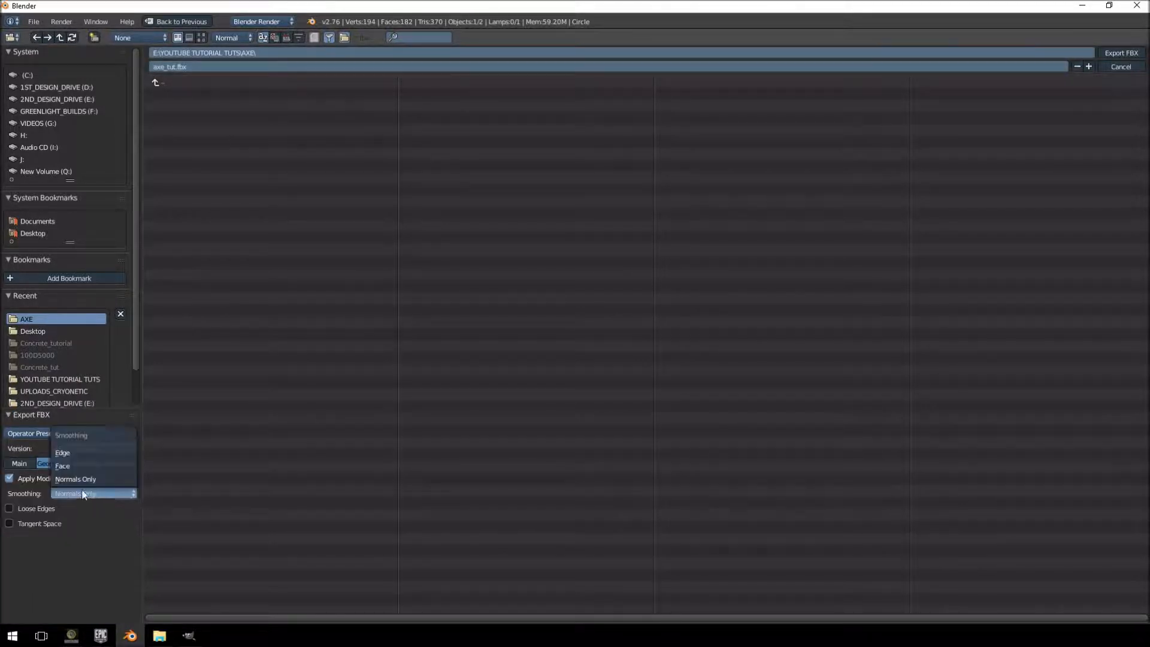
pyautogui.click(81, 453)
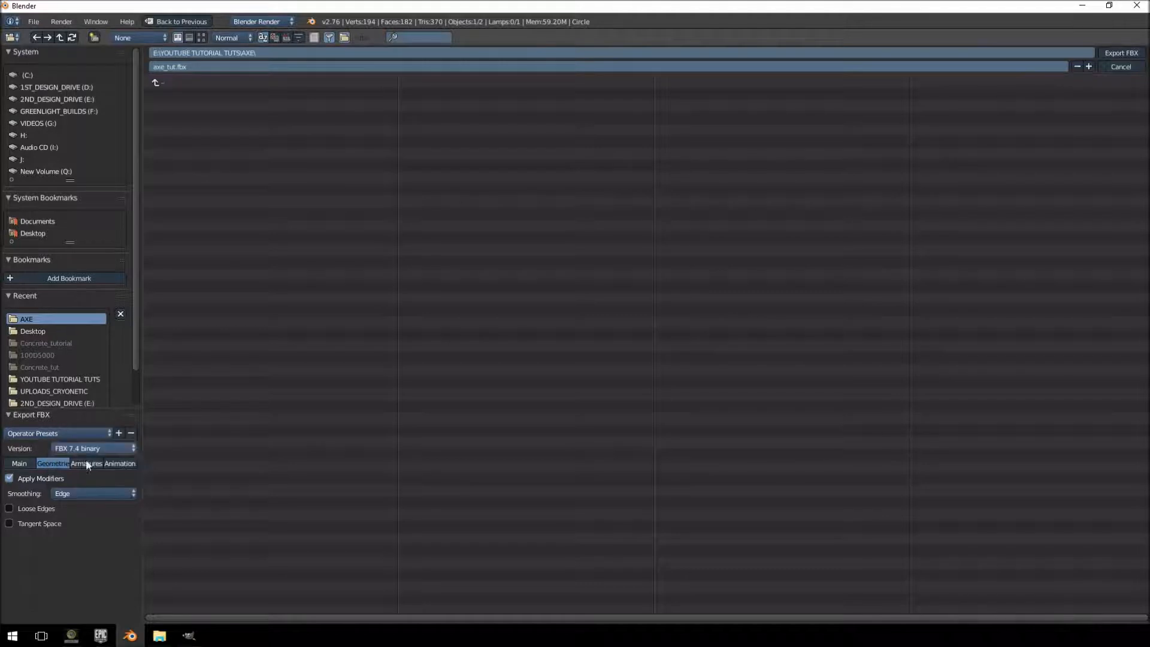
pyautogui.click(20, 463)
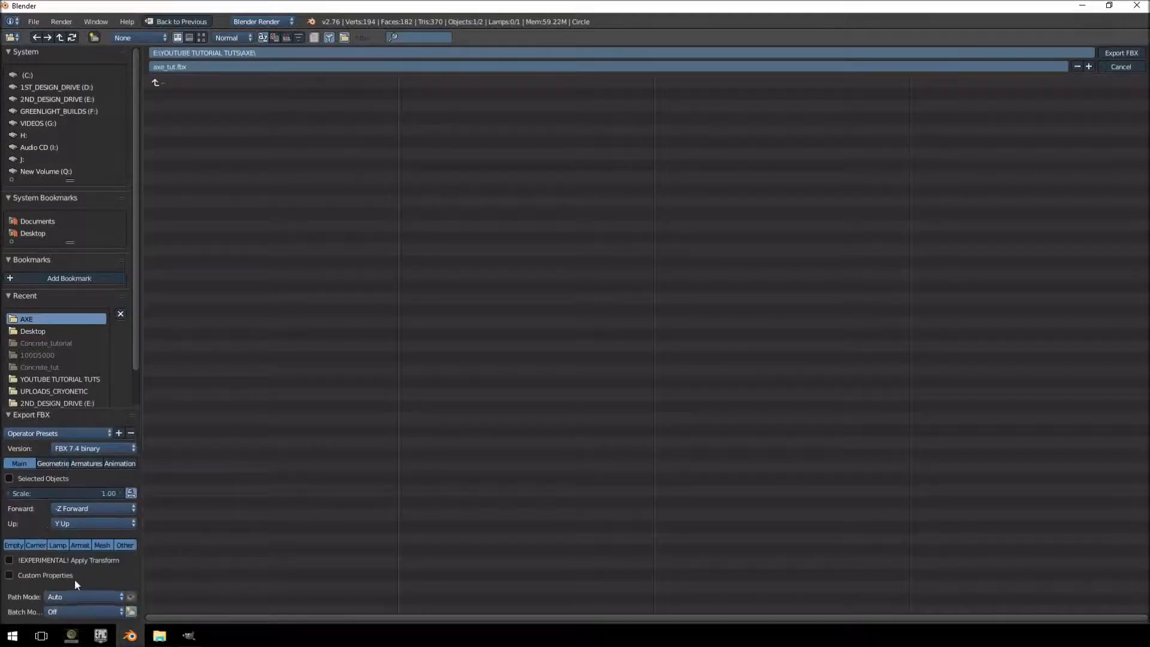
pyautogui.click(85, 463)
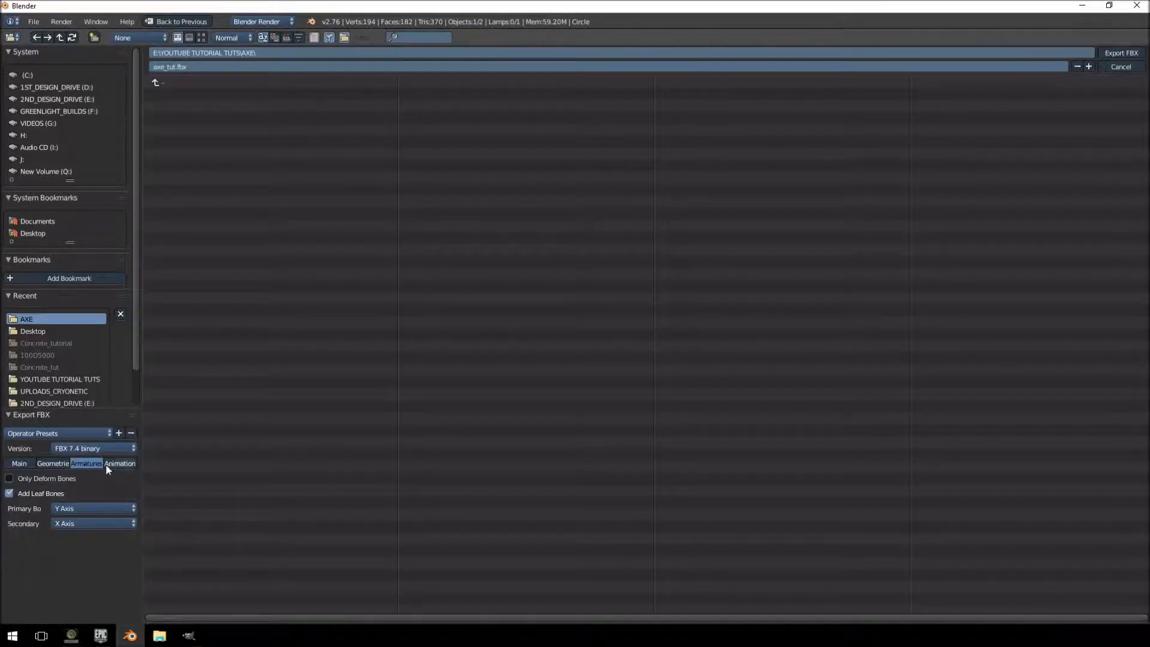
pyautogui.click(117, 465)
pyautogui.click(18, 465)
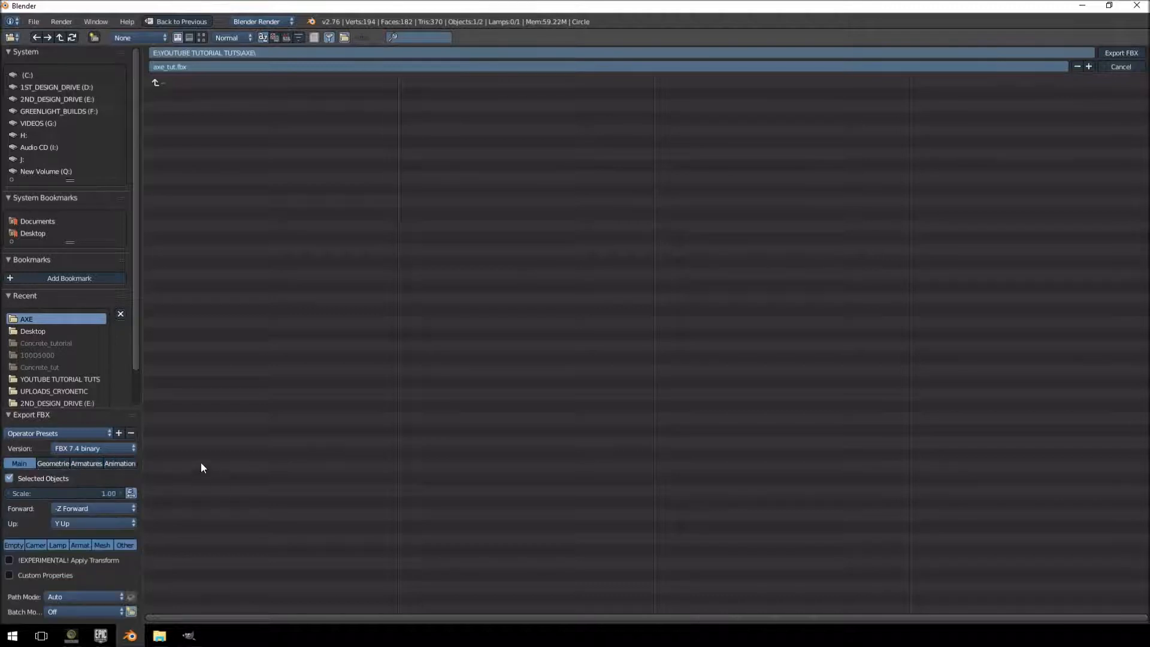
pyautogui.click(1120, 52)
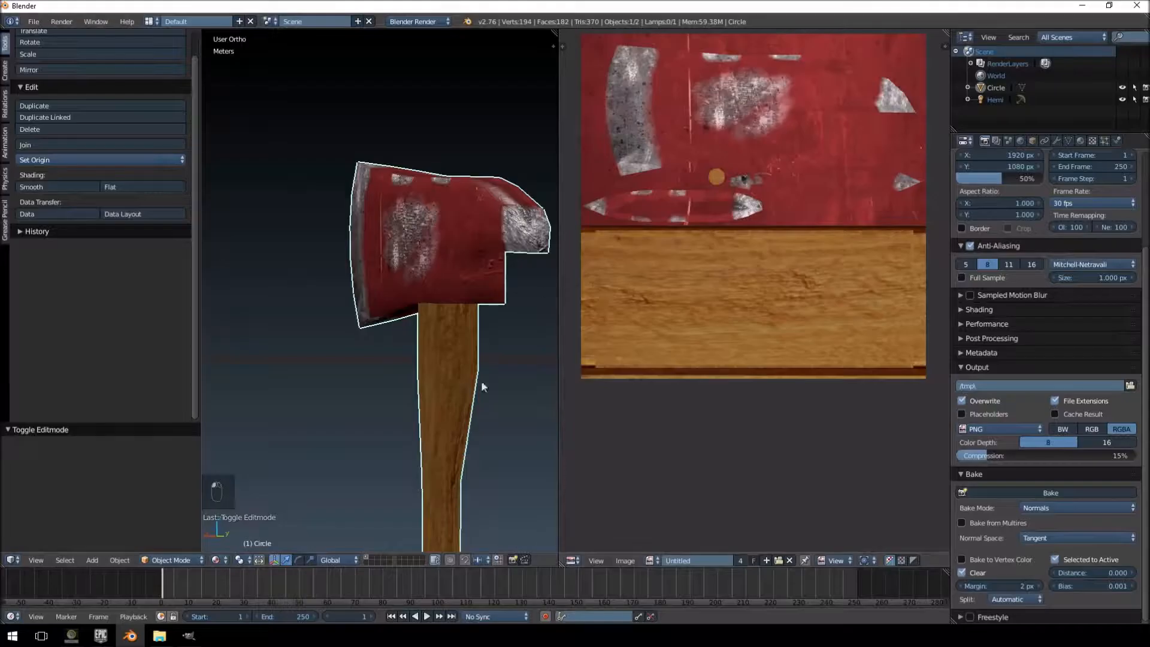
# - Switch to the Epic Games Launcher and open MyProject in Unreal Editor
pyautogui.click(101, 635)
pyautogui.doubleClick(218, 91)
pyautogui.moveTo(100, 637)
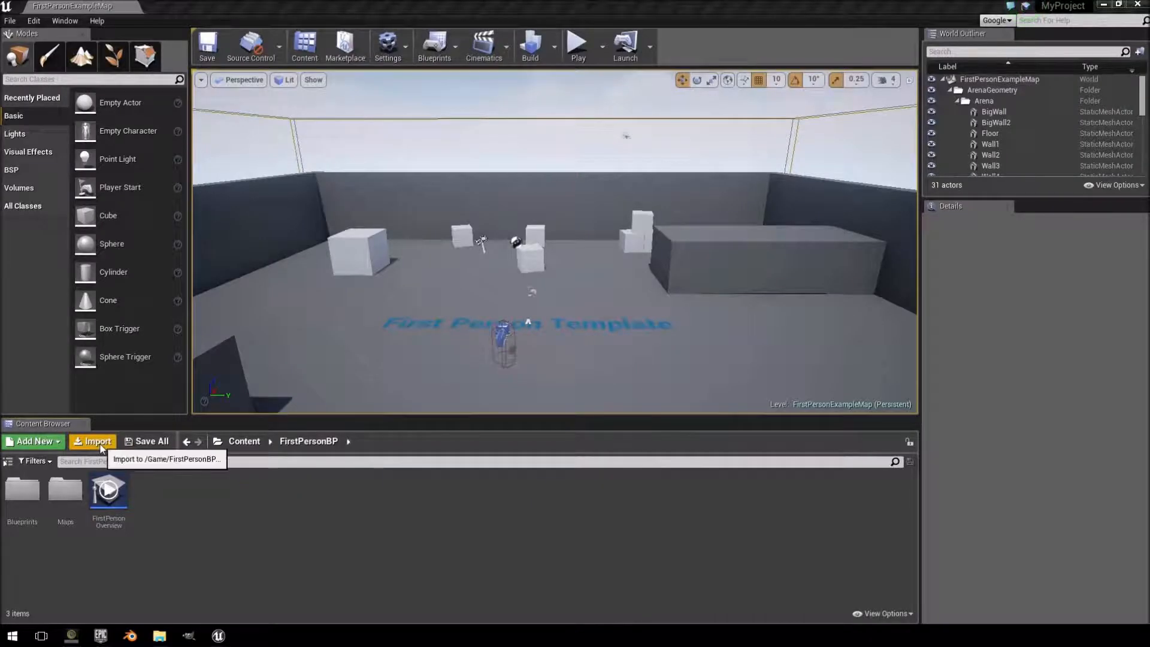
# - Import AXE_DIFF.png, axe_norm.png and axe_tut.fbx from the AXE folder into the FirstPersonBP content folder
pyautogui.click(93, 440)
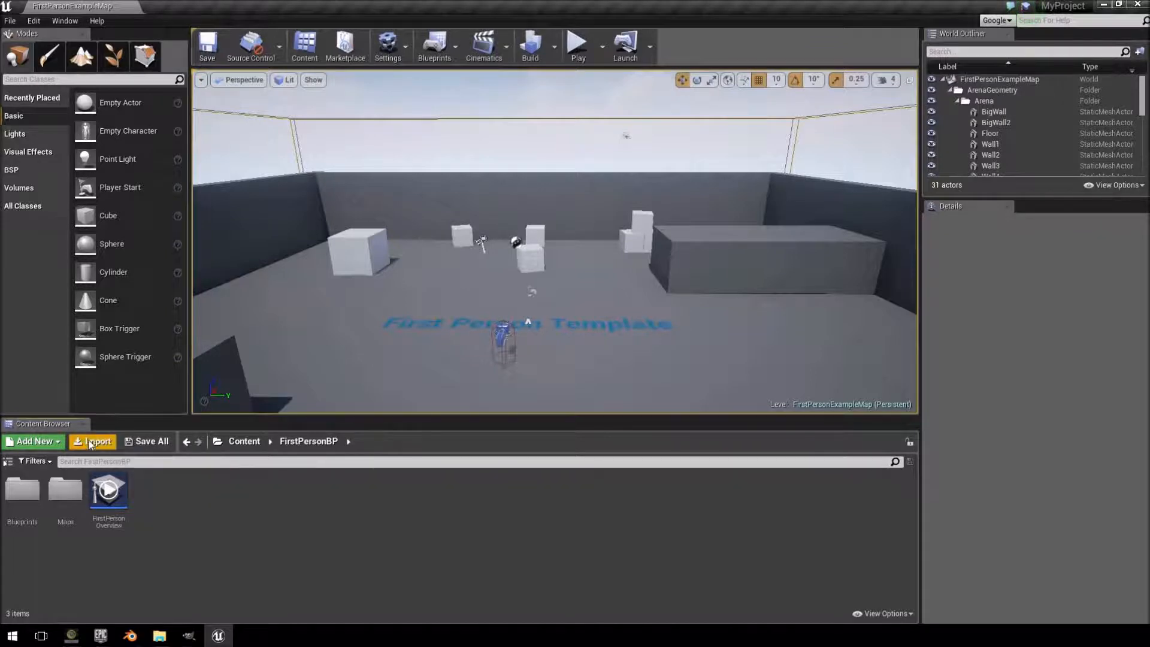
pyautogui.click(349, 117)
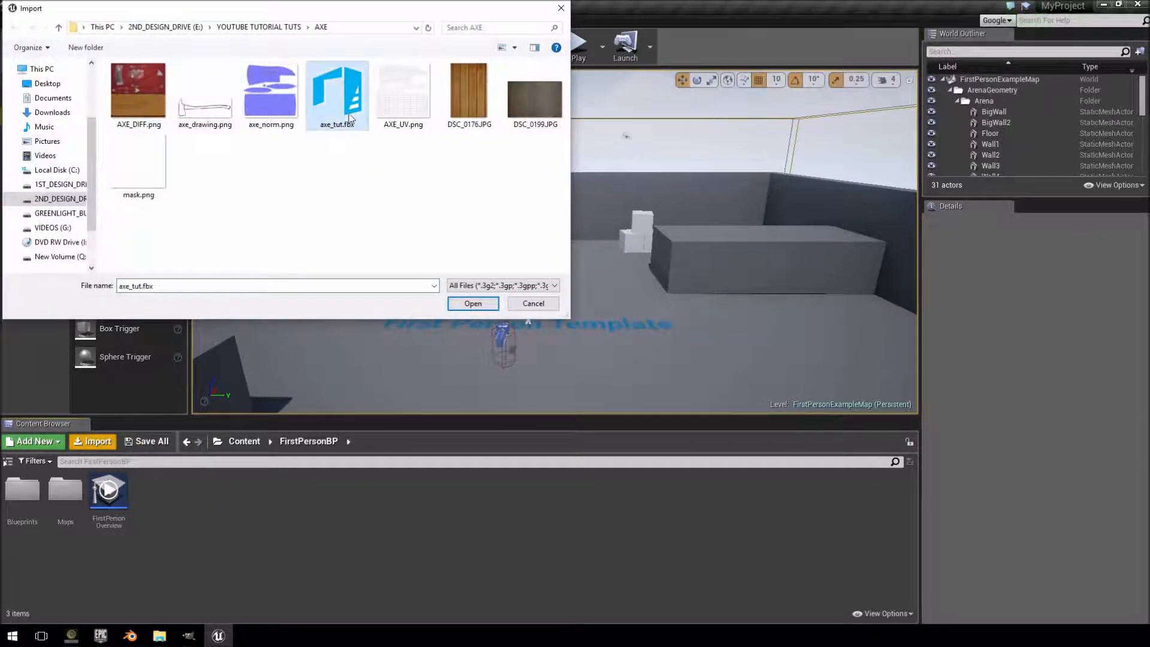
pyautogui.keyDown('ctrl'); pyautogui.click(268, 113); pyautogui.keyUp('ctrl')
pyautogui.keyDown('ctrl'); pyautogui.click(137, 93); pyautogui.keyUp('ctrl')
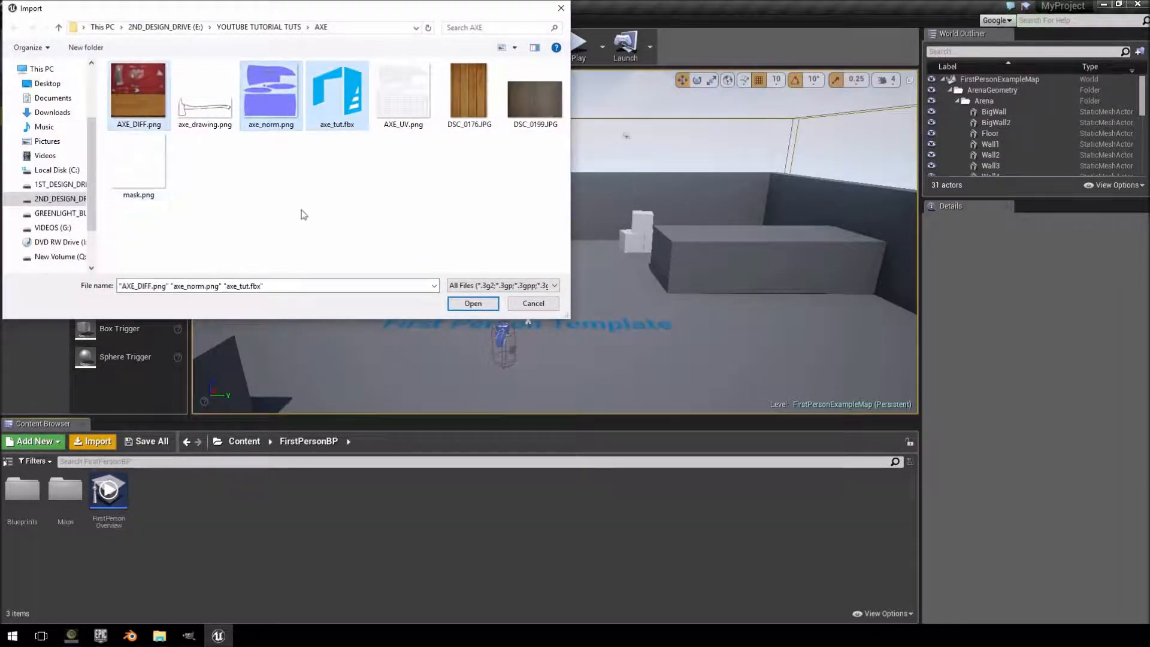
pyautogui.click(476, 304)
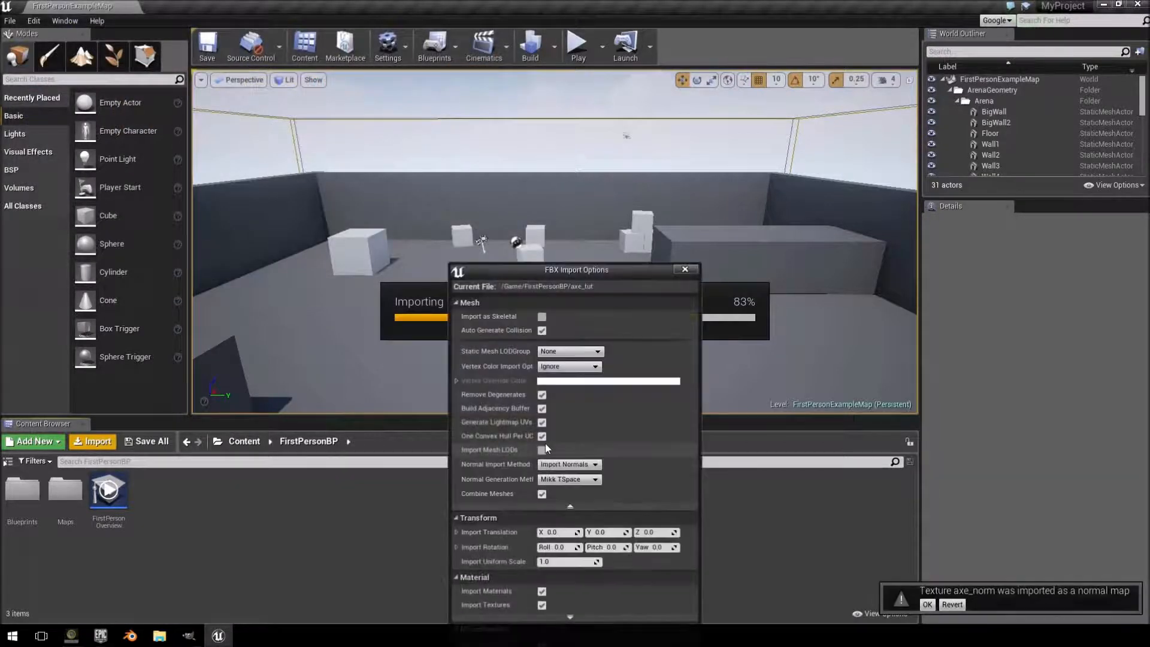
# - Turn off Import Textures in the FBX import options and import the axe_tut mesh
pyautogui.moveTo(573, 272); pyautogui.dragTo(568, 135)
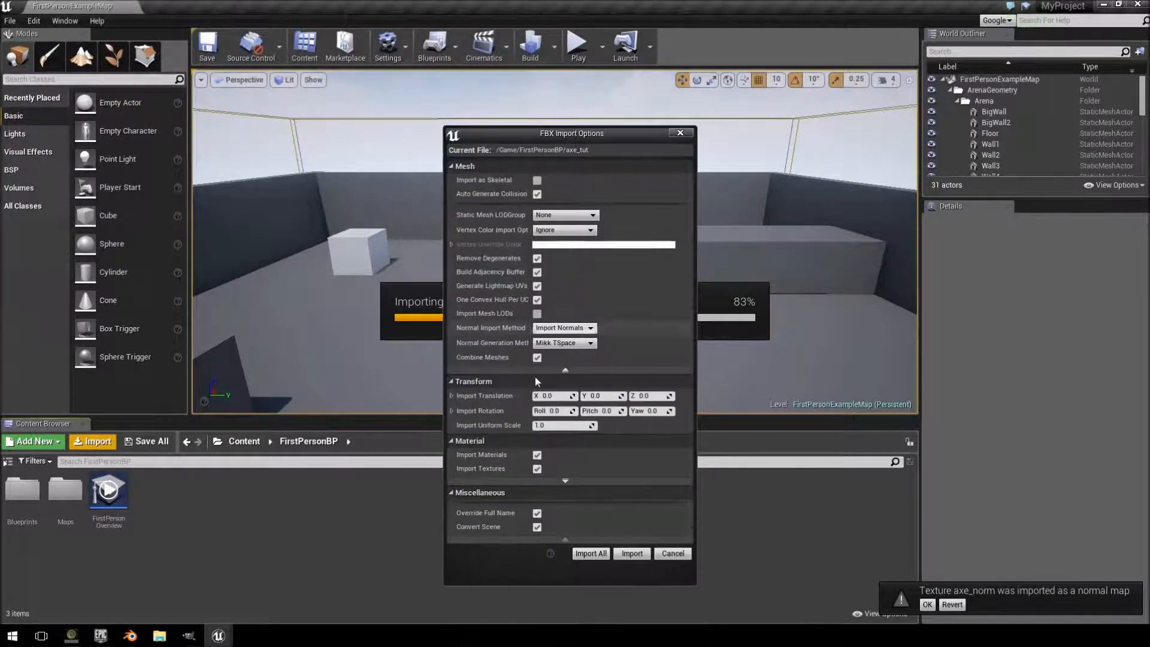
pyautogui.click(537, 469)
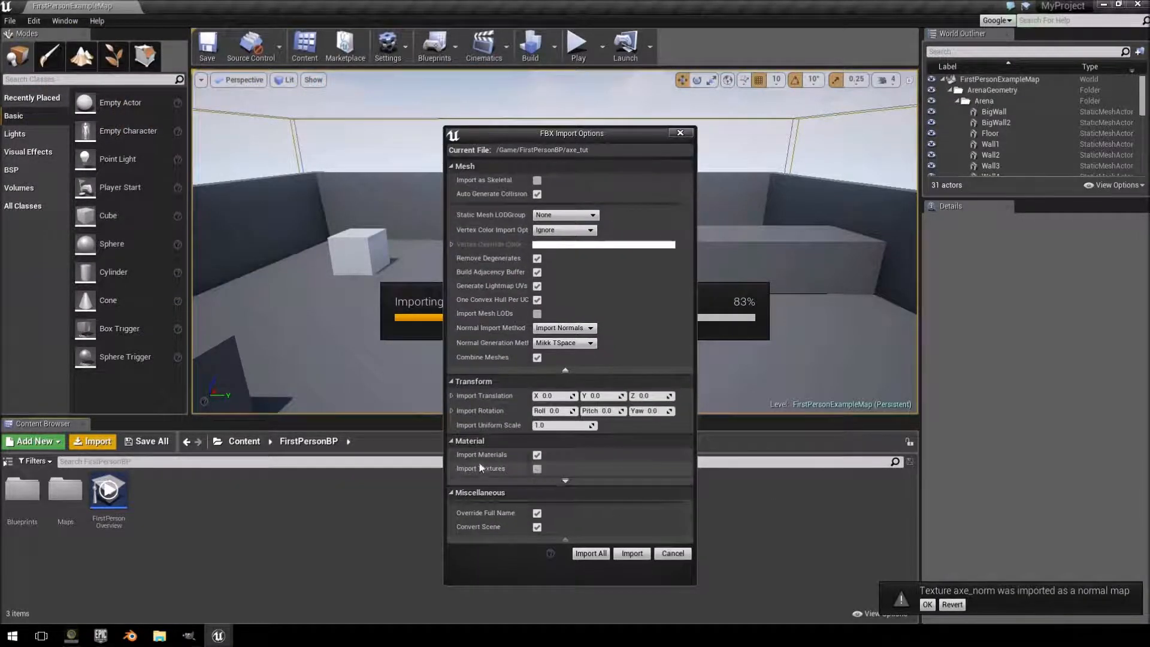
pyautogui.click(632, 553)
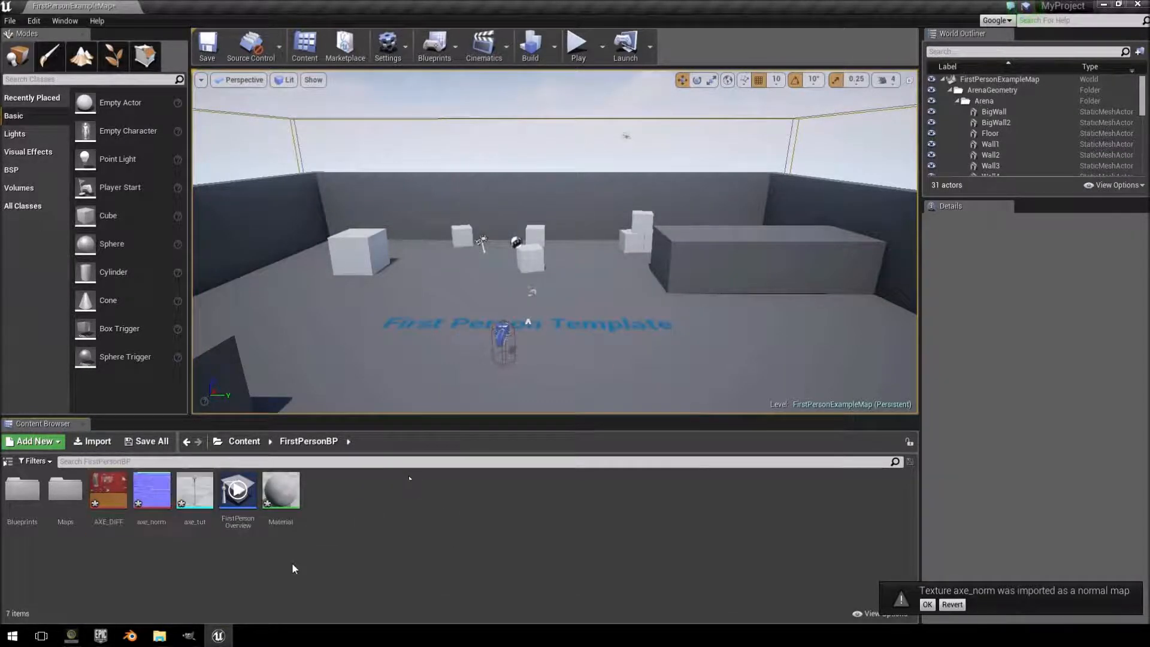
# - Open the imported Material and delete the wrong Texture Sample node that feeds its Normal input
pyautogui.click(281, 503)
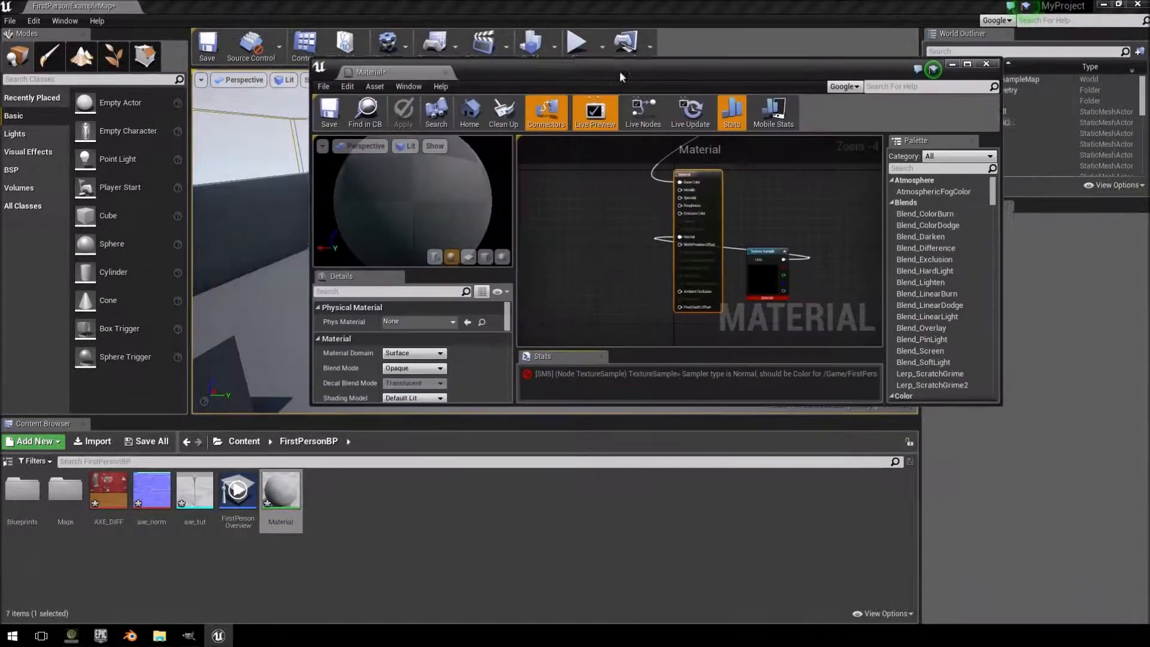
pyautogui.click(770, 267)
pyautogui.scroll(4, 783, 267)
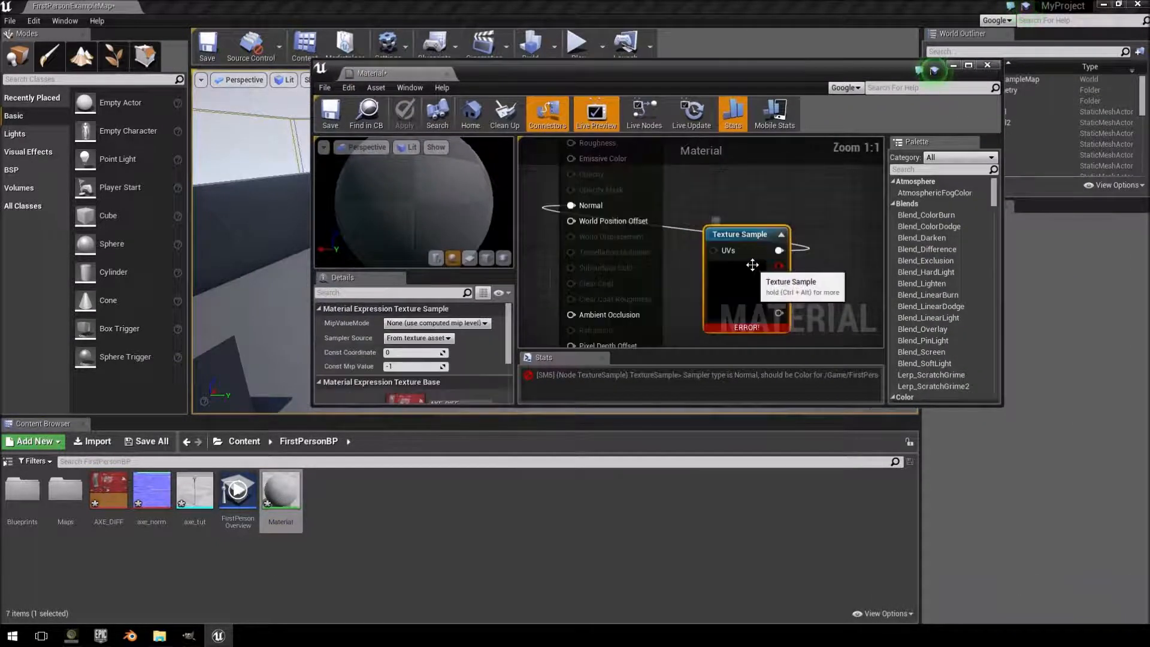
pyautogui.scroll(-8, 752, 264)
pyautogui.press('Delete')
# - Move the AXE_DIFF Texture Sample node to the input side of the main Material node
pyautogui.click(749, 197)
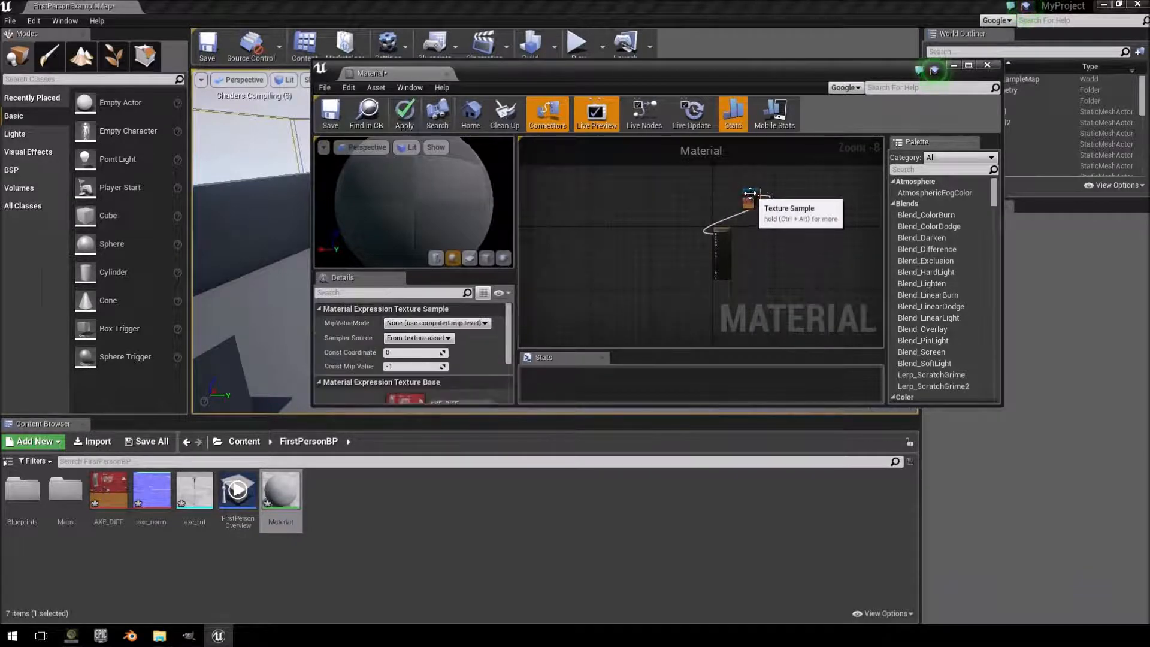
pyautogui.moveTo(750, 193); pyautogui.dragTo(692, 239)
pyautogui.scroll(4, 691, 237)
pyautogui.press('super')
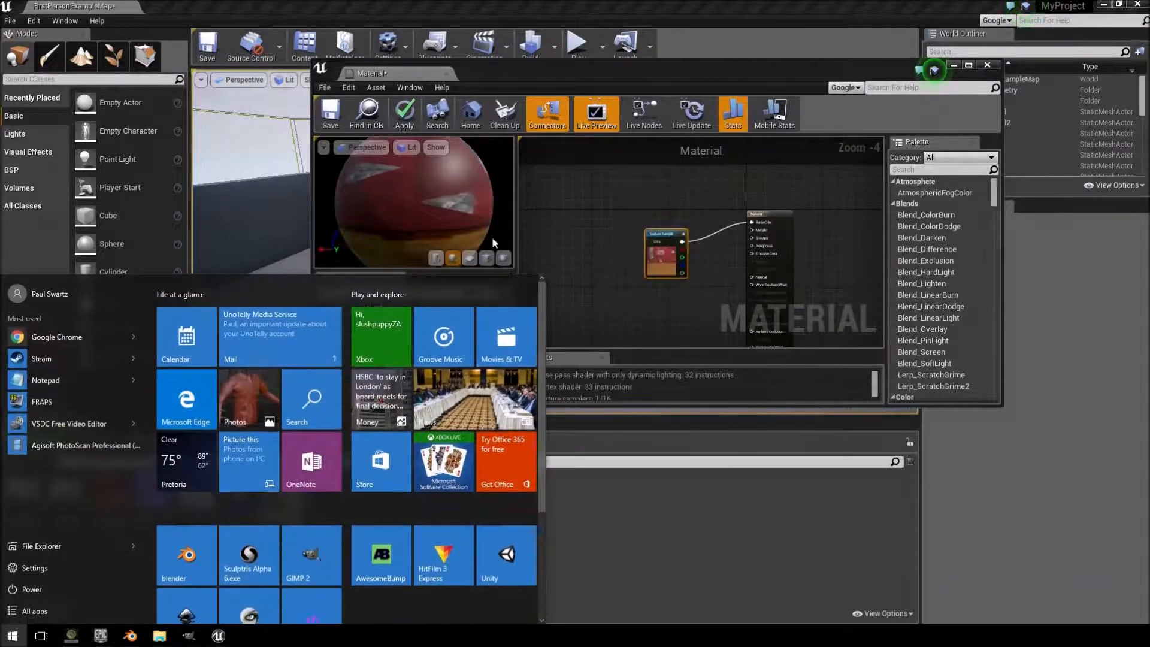
pyautogui.click(609, 278)
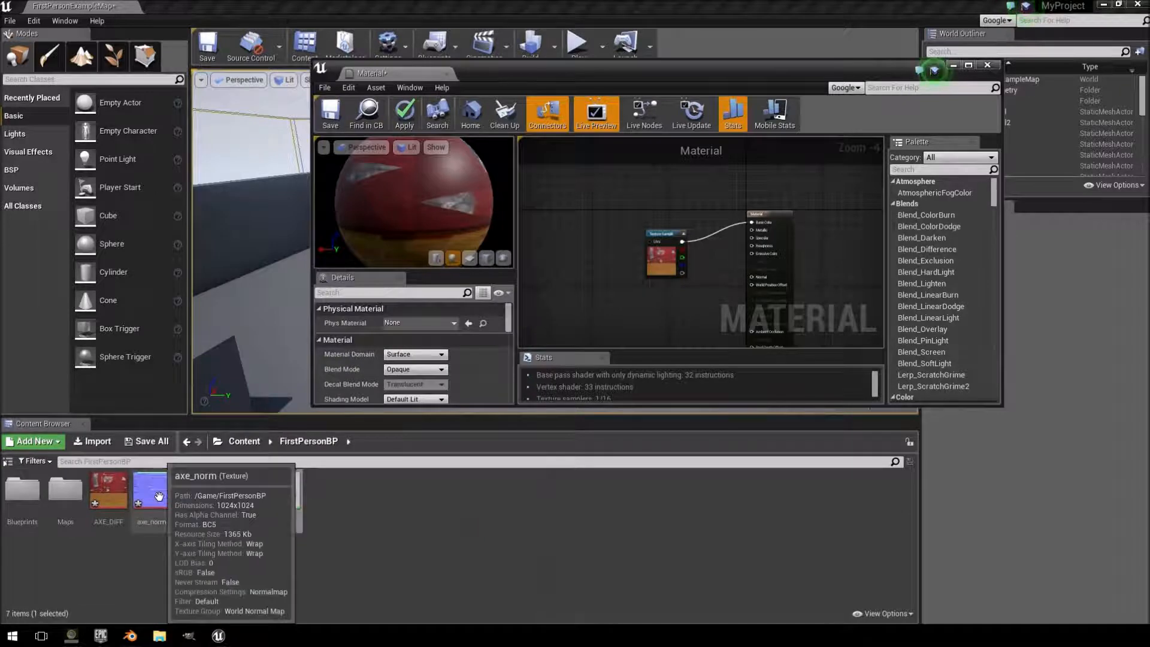
# - Add axe_norm to the material graph, connect it to the Normal input, apply the change and close the material
pyautogui.moveTo(158, 496); pyautogui.dragTo(752, 277)
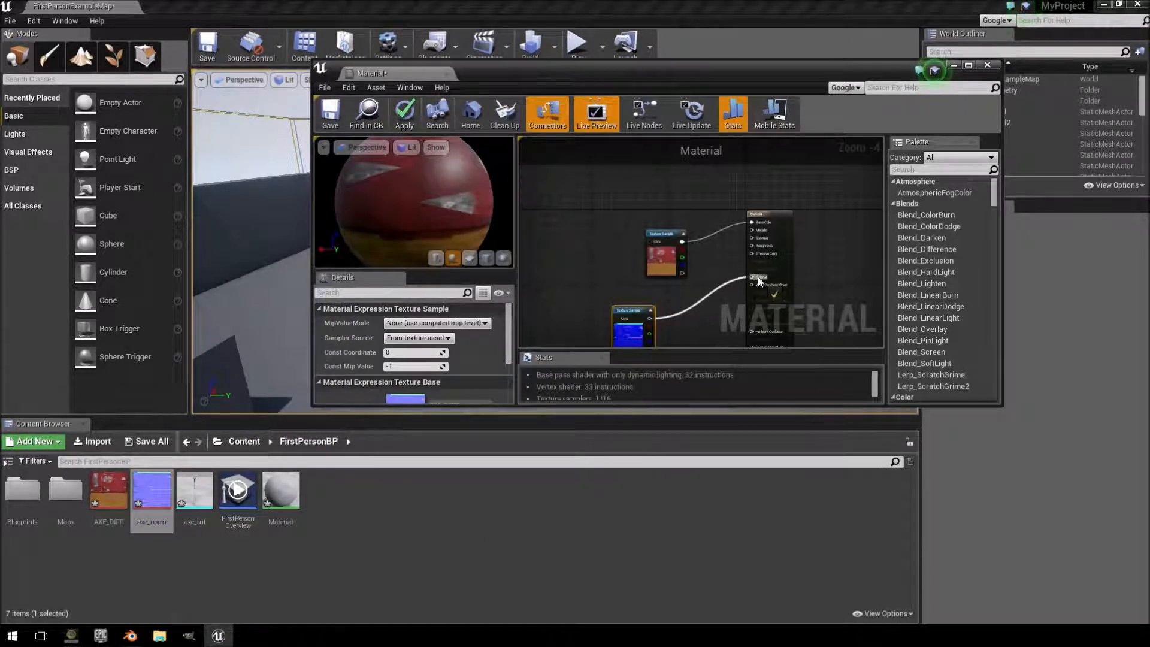
pyautogui.click(405, 120)
pyautogui.click(451, 73)
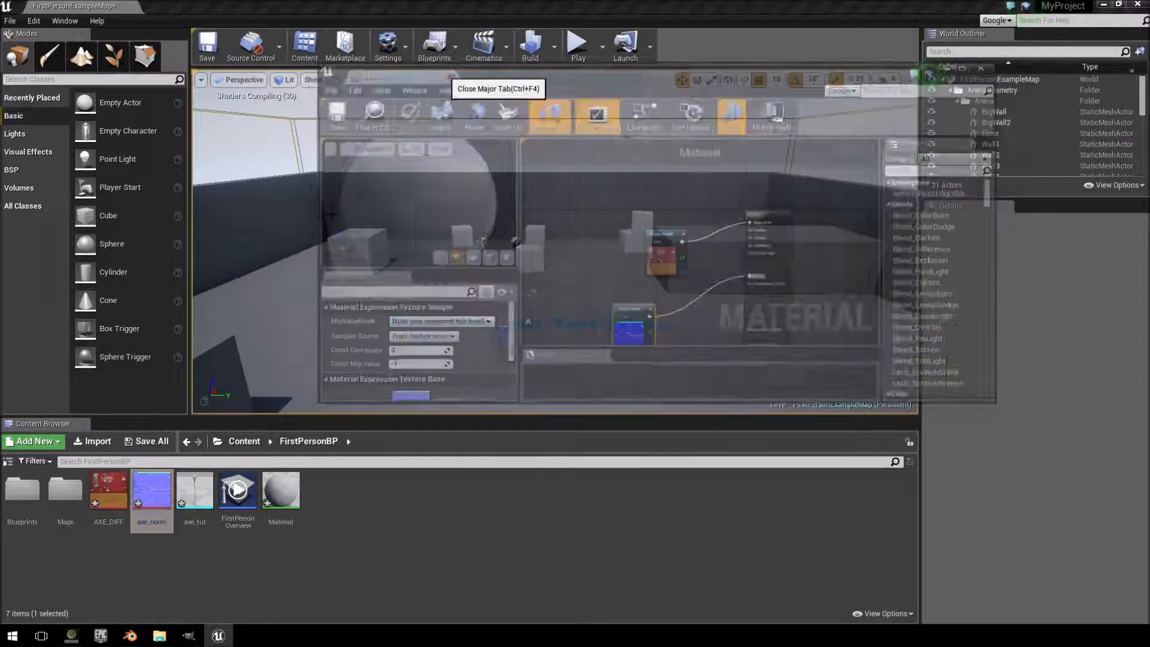
# - Open the axe_tut static mesh, inspect the axe model from close up, and close the mesh editor
pyautogui.click(216, 509)
pyautogui.scroll(3, 613, 279)
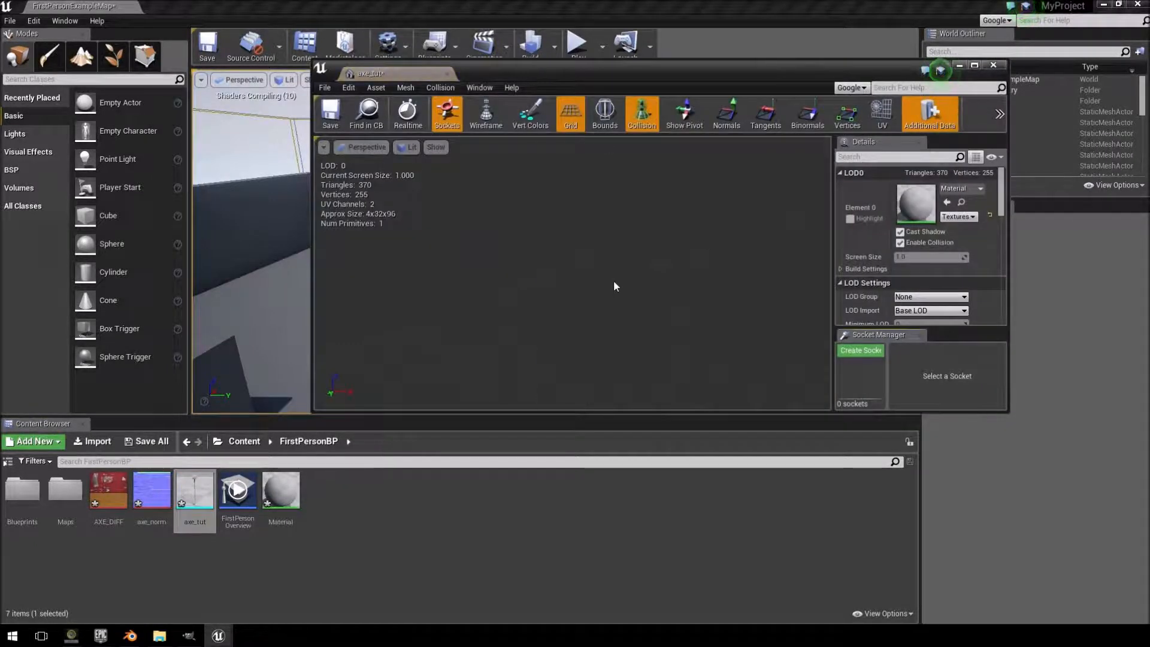
pyautogui.scroll(-2, 620, 279)
pyautogui.moveTo(619, 279); pyautogui.dragTo(548, 239, button='right')
pyautogui.press('w')
pyautogui.press('s')
pyautogui.press('w')
pyautogui.click(448, 74)
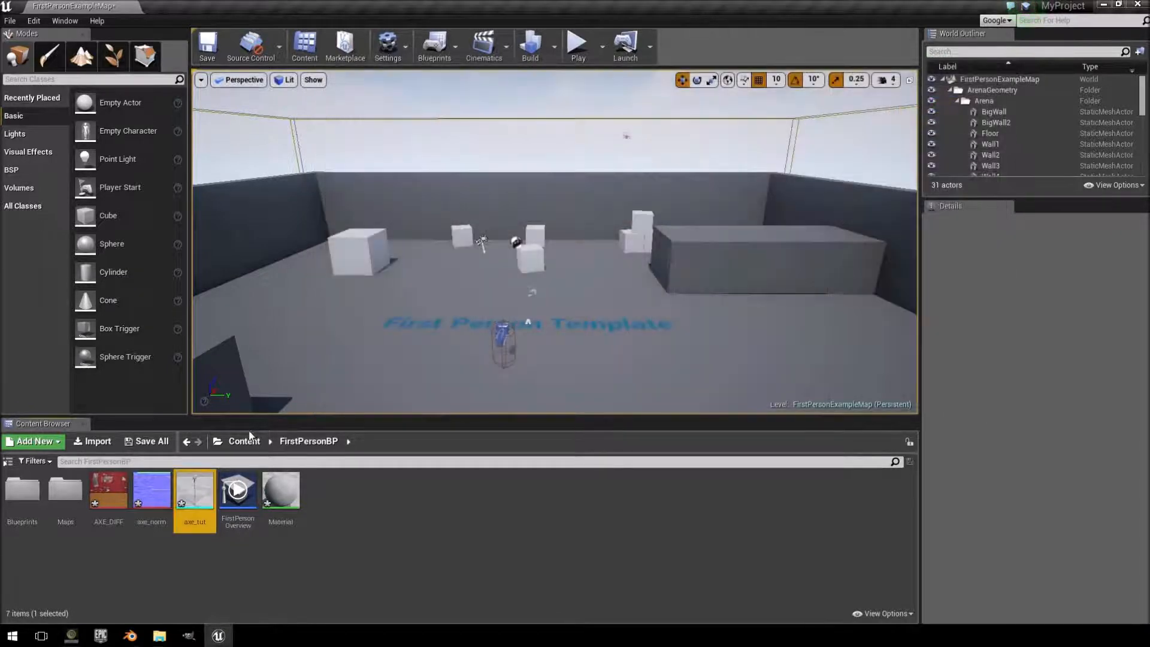
# - Place the axe_tut mesh in the level at X 0, Y -310 and Z 210 cm
pyautogui.moveTo(195, 490); pyautogui.dragTo(456, 330)
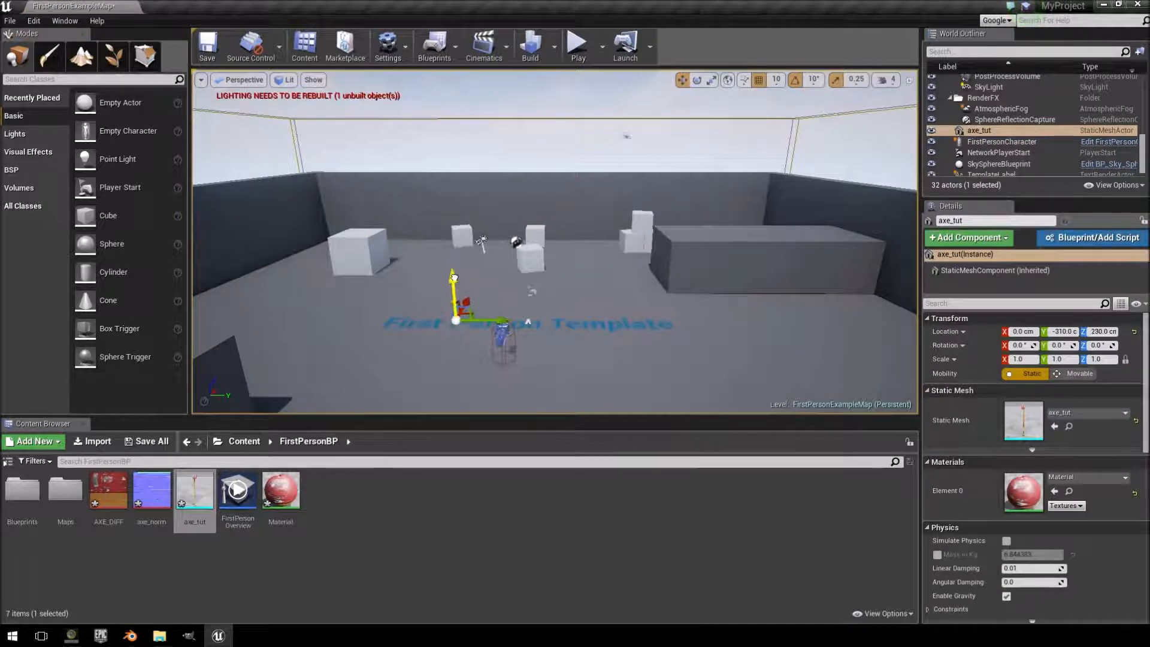
# - Play the level, walk around the axe to examine its textures and shading from all sides, and end the play session
pyautogui.click(577, 44)
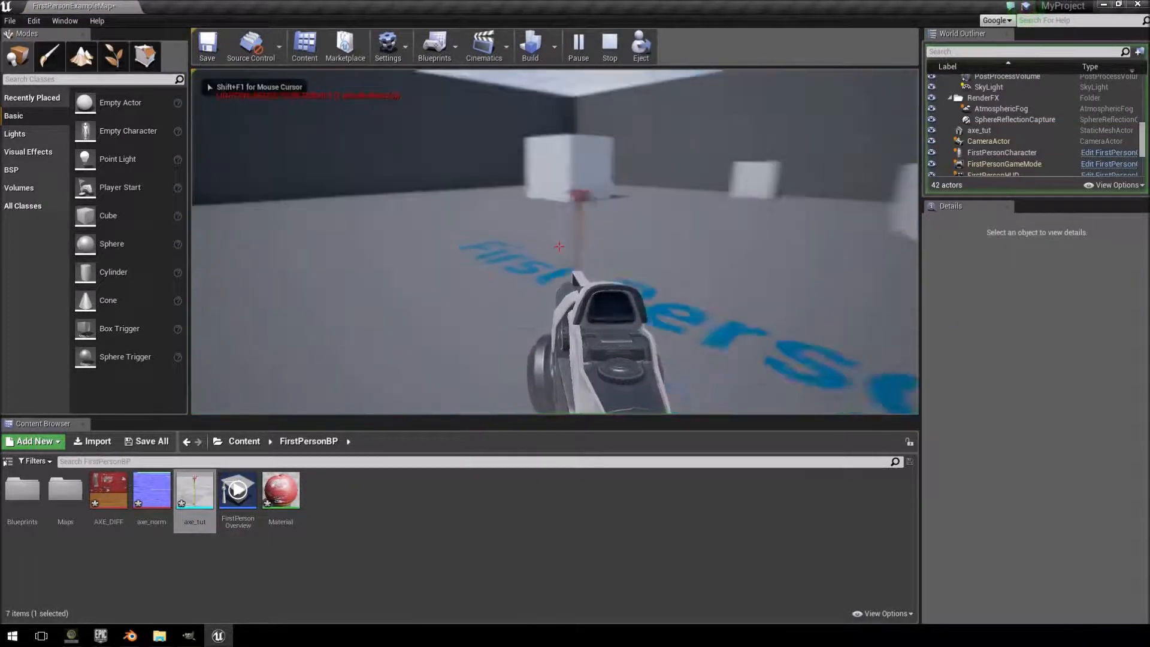
pyautogui.press('w')
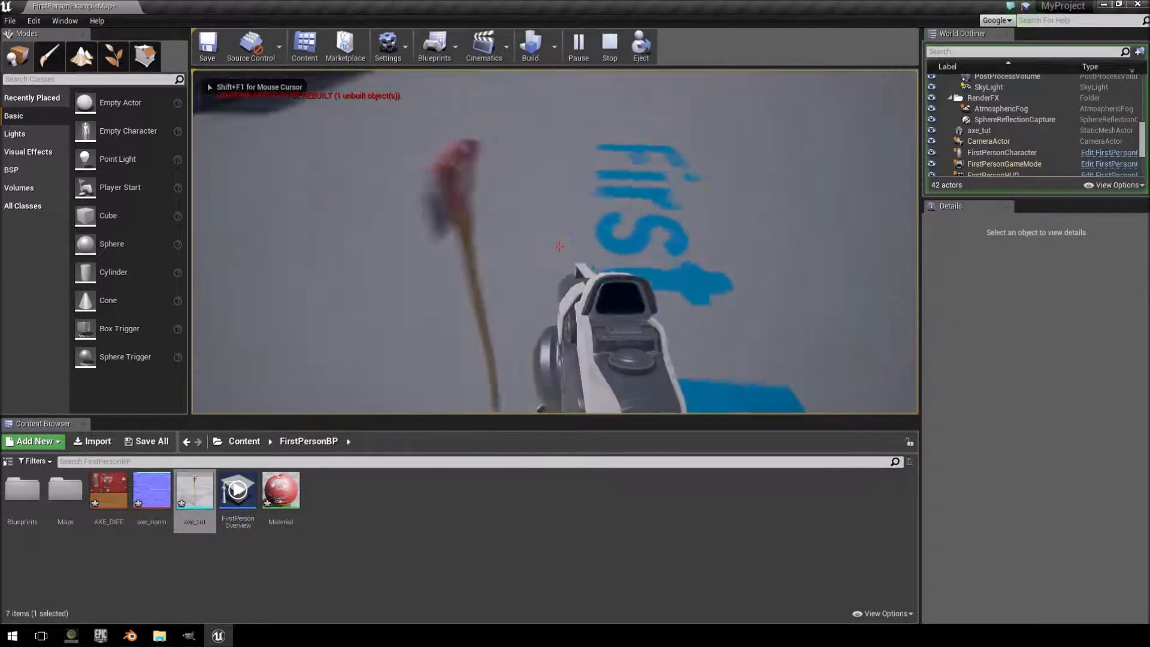
pyautogui.press('w')
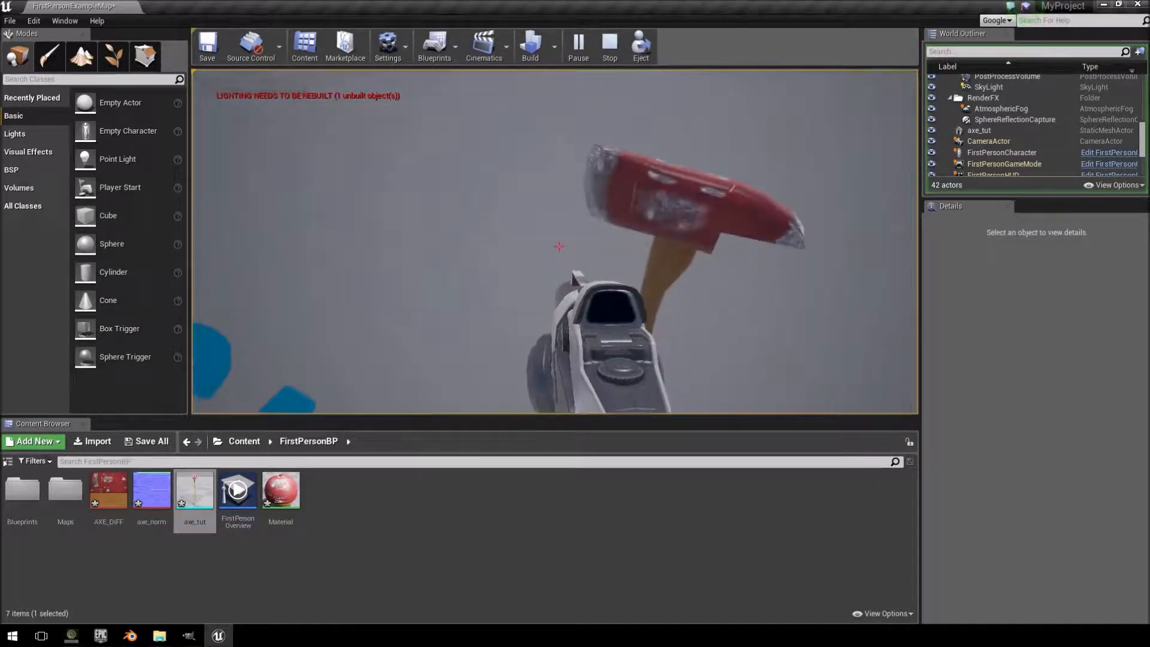
pyautogui.press('d')
pyautogui.press('a')
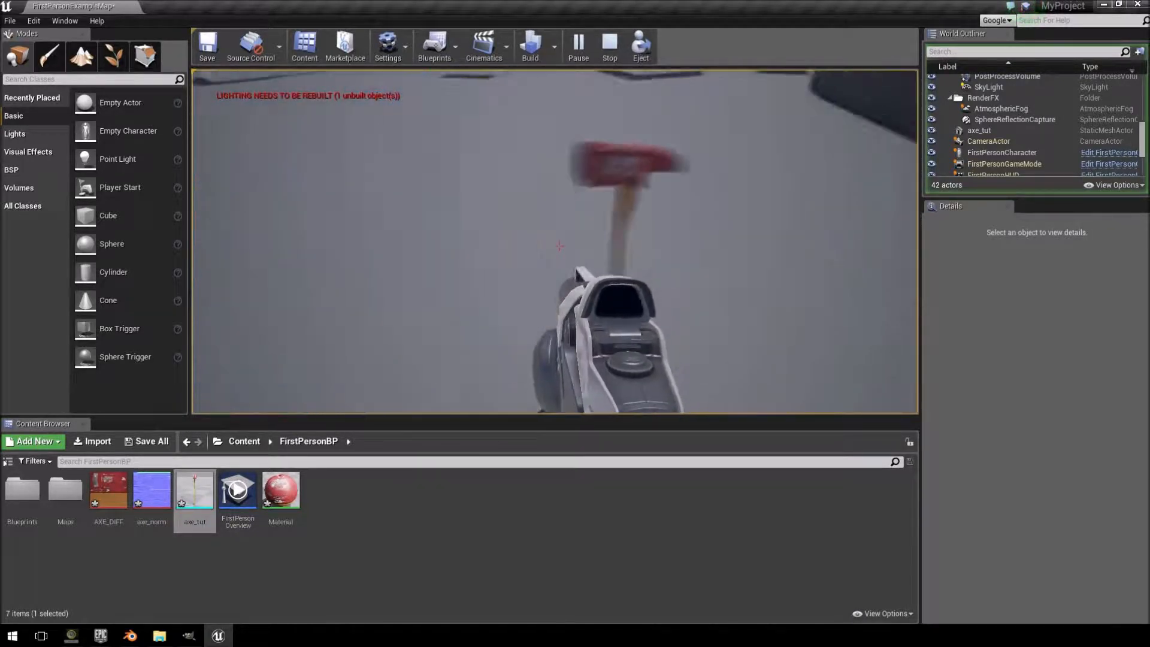
pyautogui.press('d')
pyautogui.press('w')
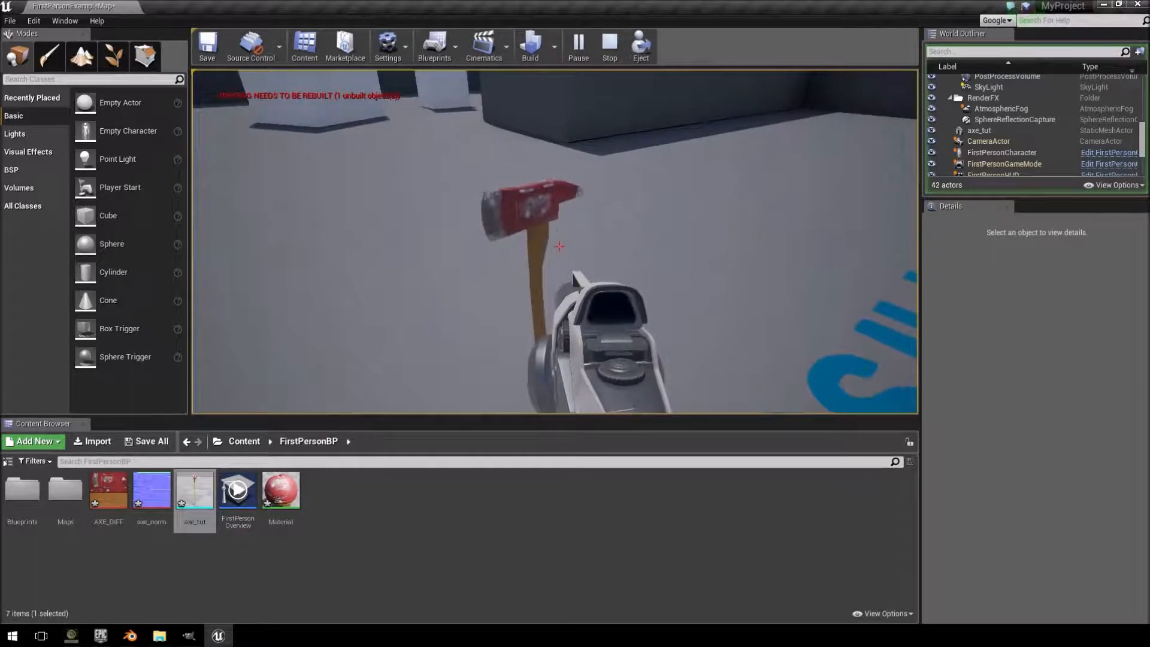
pyautogui.press('d')
pyautogui.press('w')
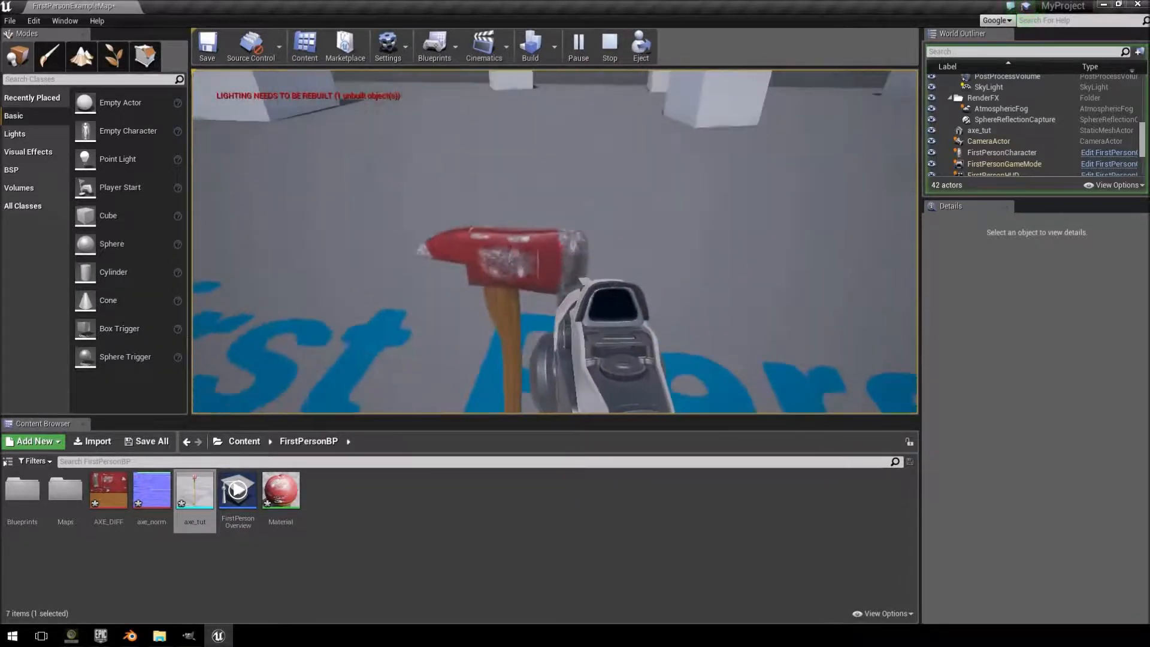
pyautogui.press('a')
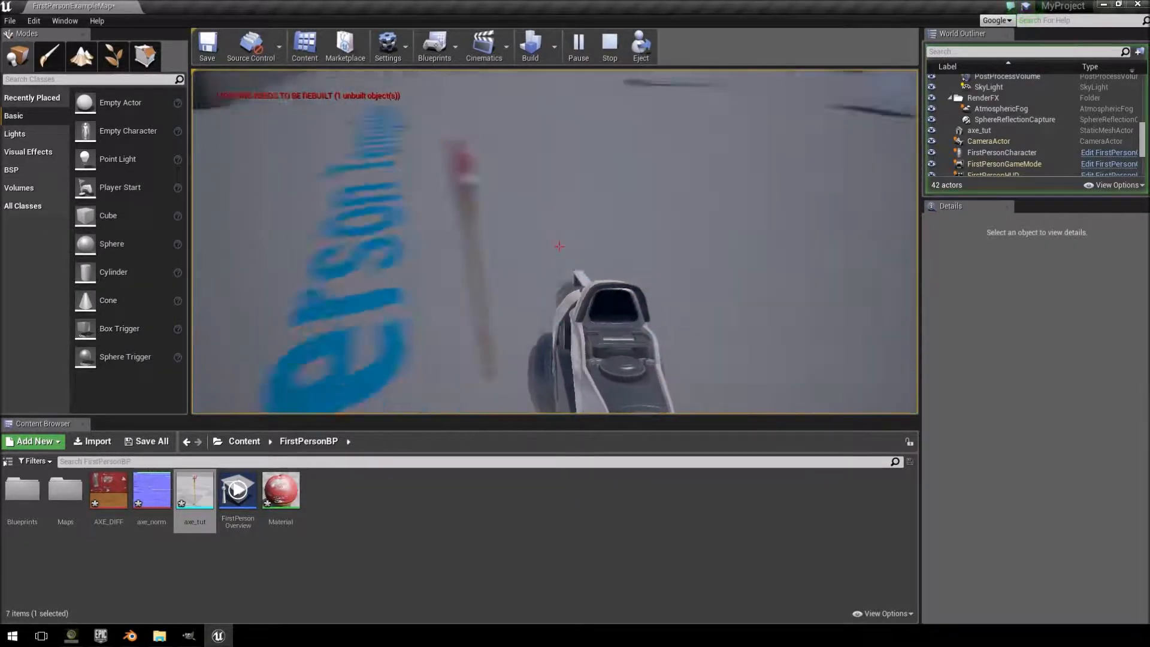
pyautogui.press('w')
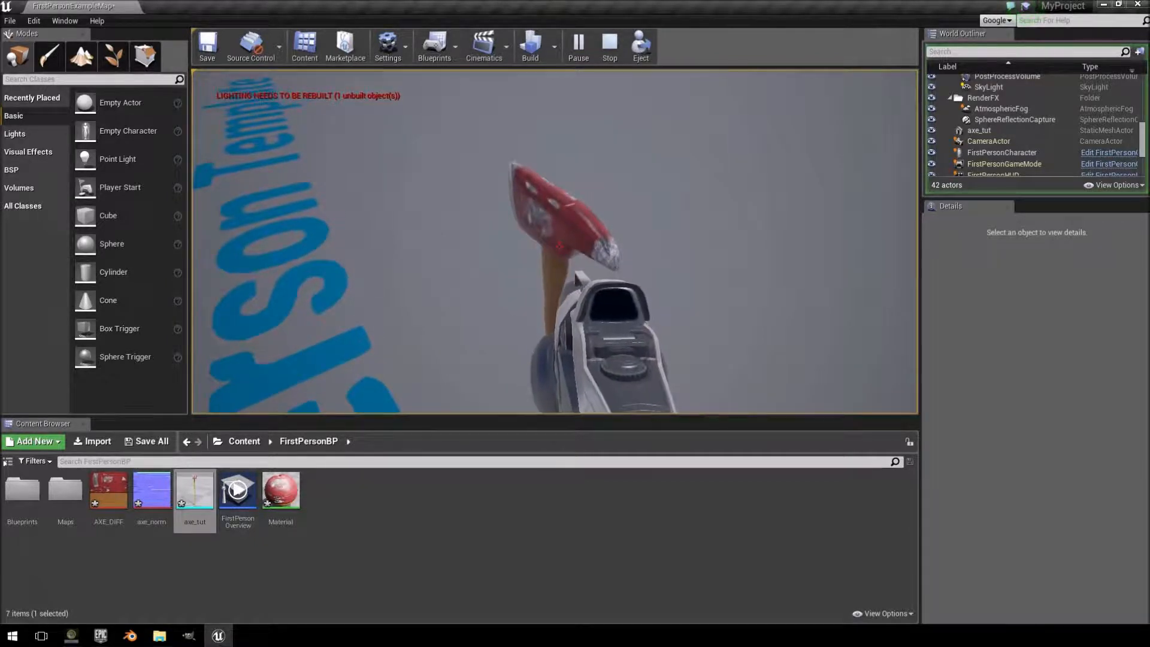
pyautogui.press('d')
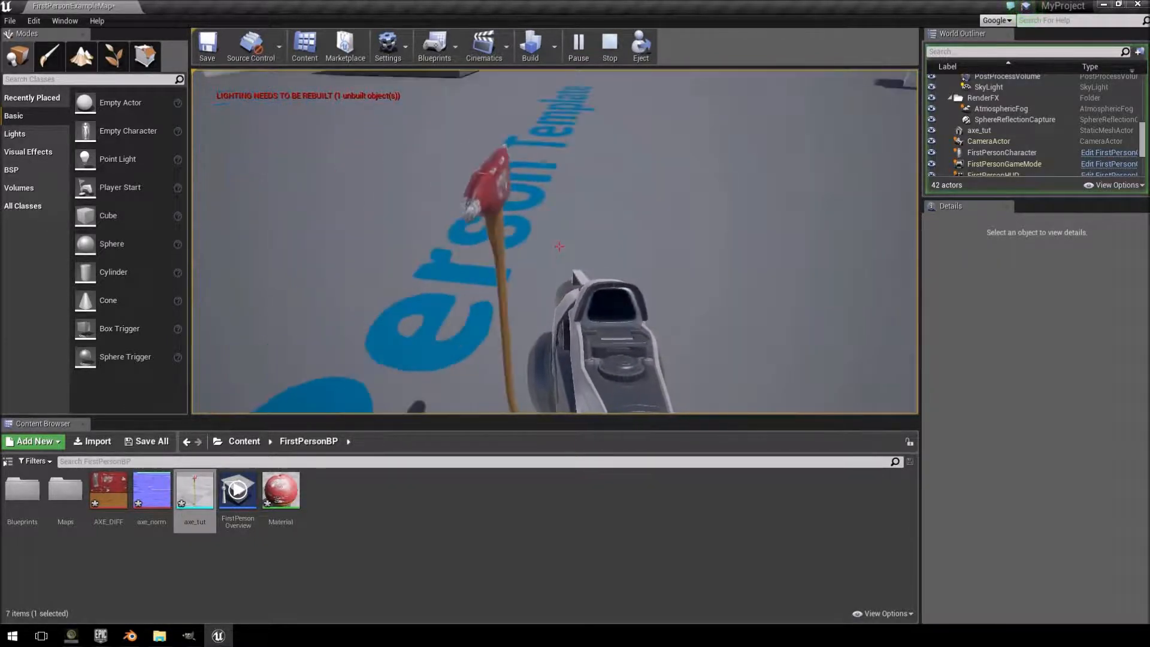
pyautogui.press('a')
pyautogui.press('s')
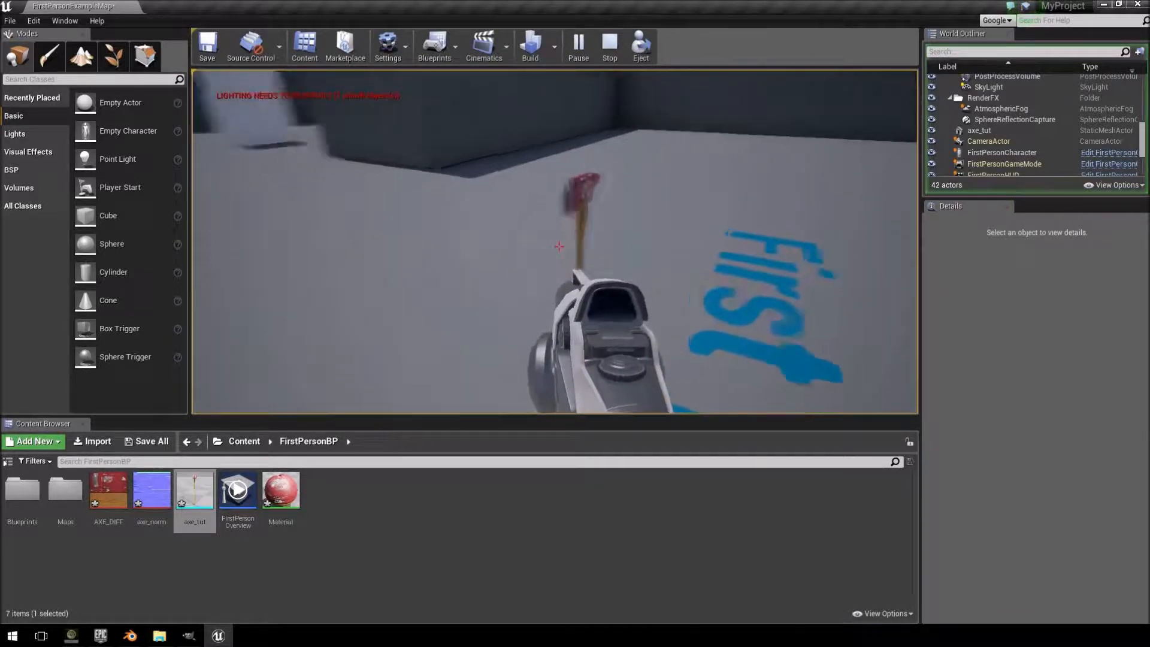
pyautogui.press('w')
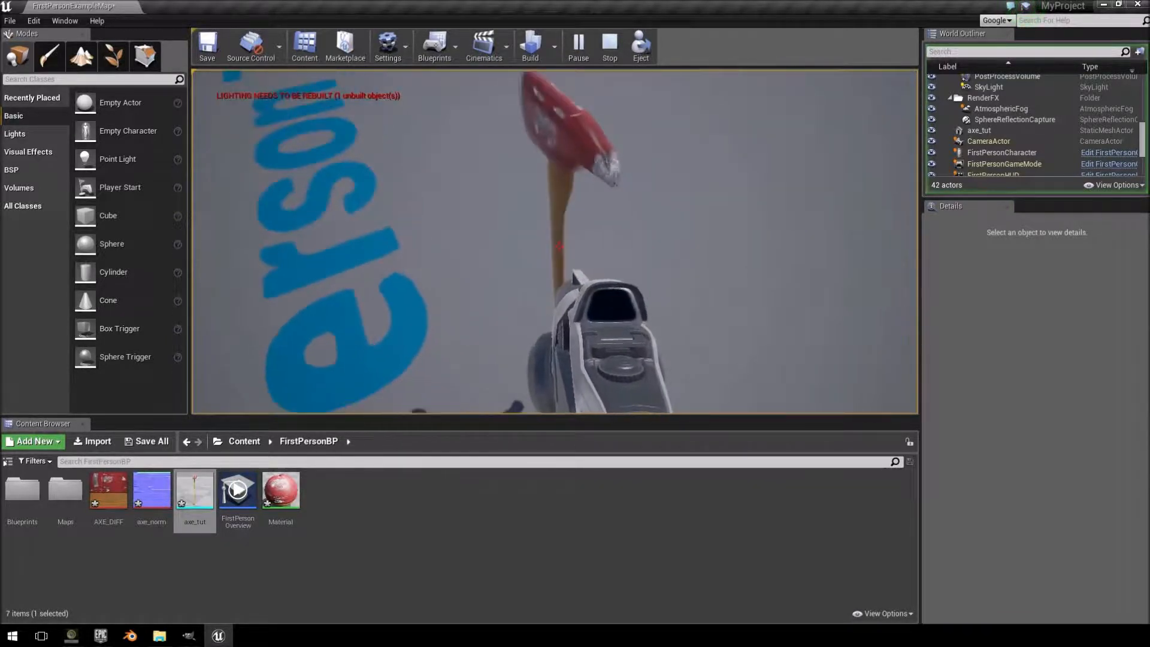
pyautogui.press('a')
pyautogui.press('a')
pyautogui.press('d')
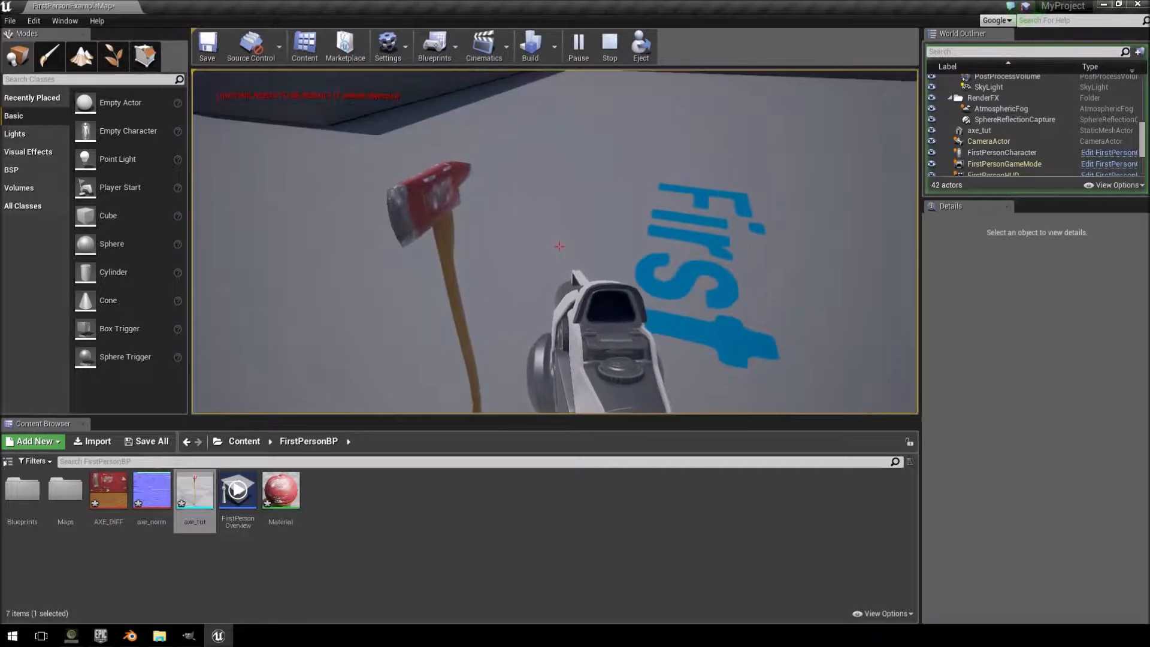
pyautogui.press('a')
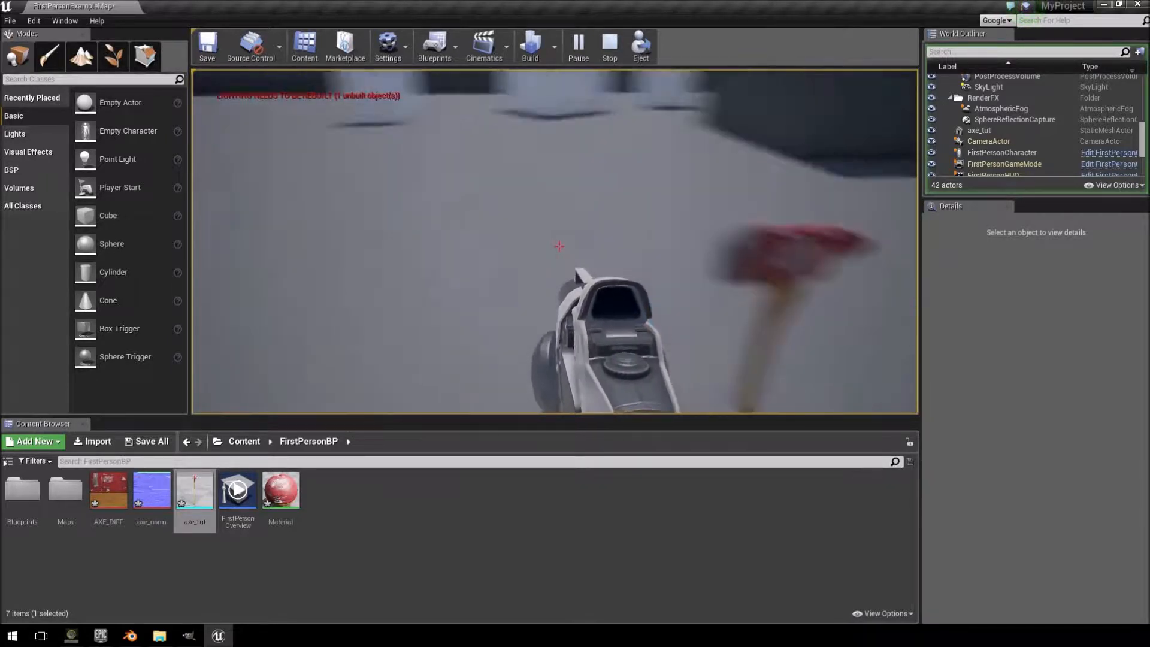
pyautogui.press('s')
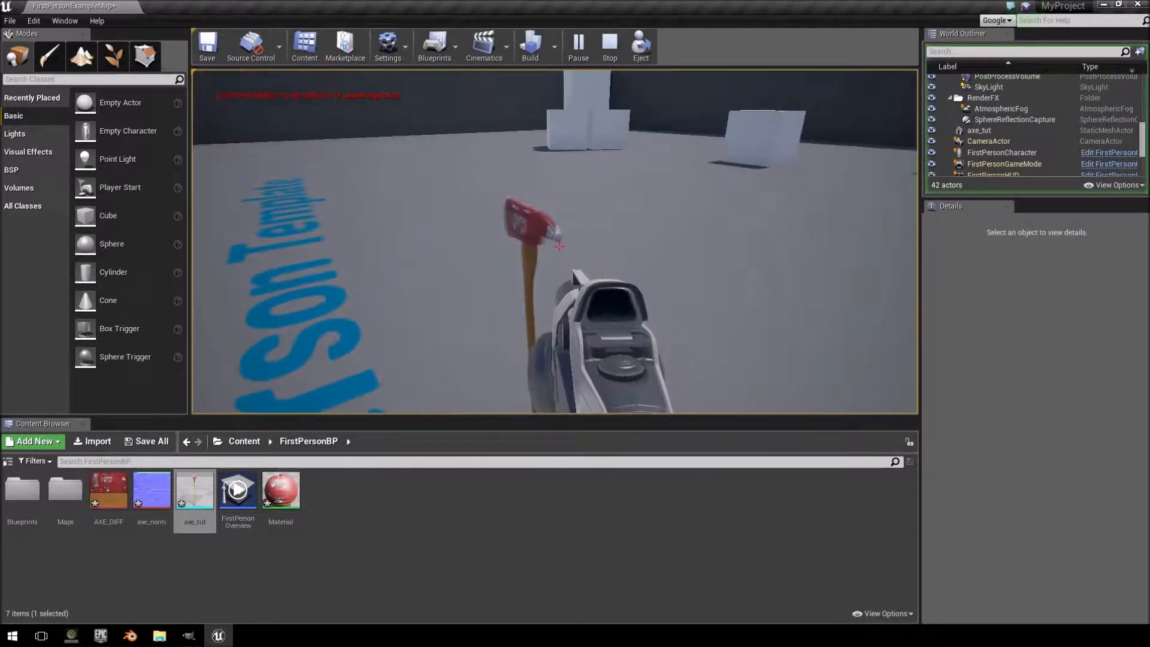
pyautogui.press('Escape')
# - Focus the level view on the placed axe and examine the side of its head up close
pyautogui.press('f')
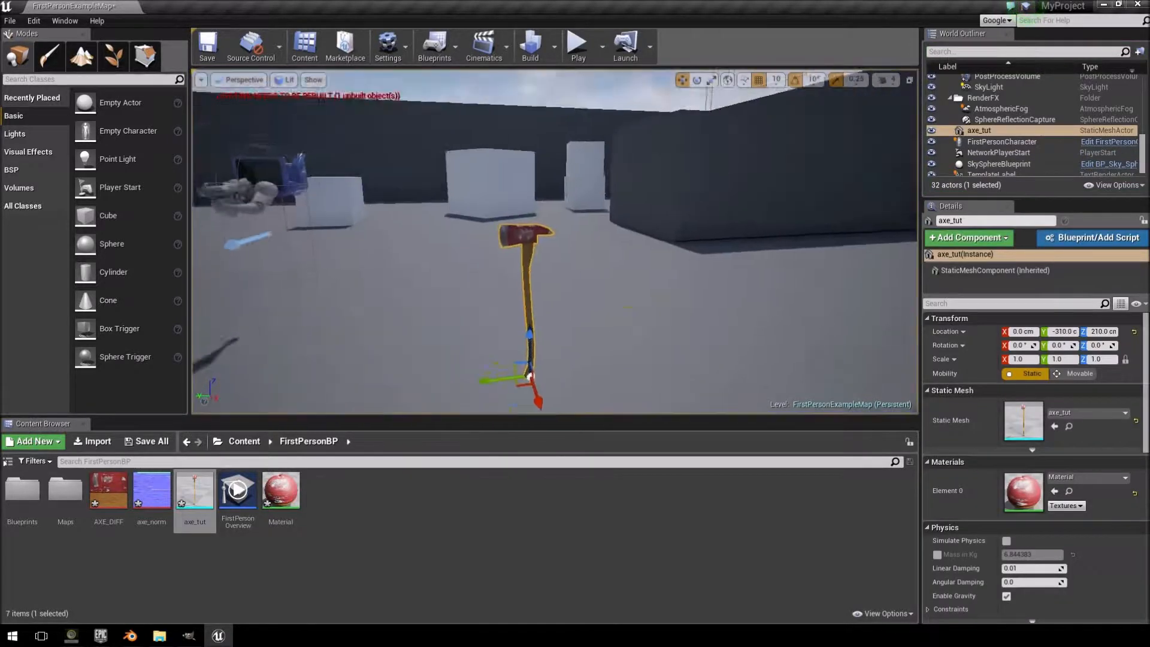
pyautogui.moveTo(554, 241); pyautogui.dragTo(503, 273, button='right')
pyautogui.press('w')
pyautogui.press('s')
pyautogui.press('d')
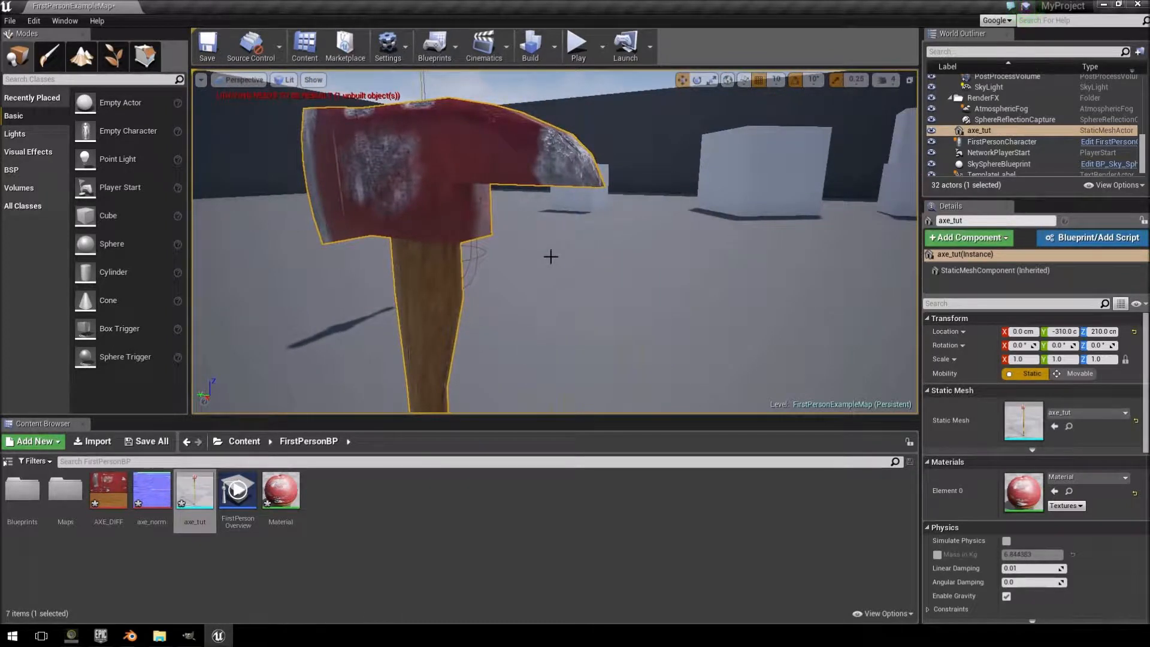